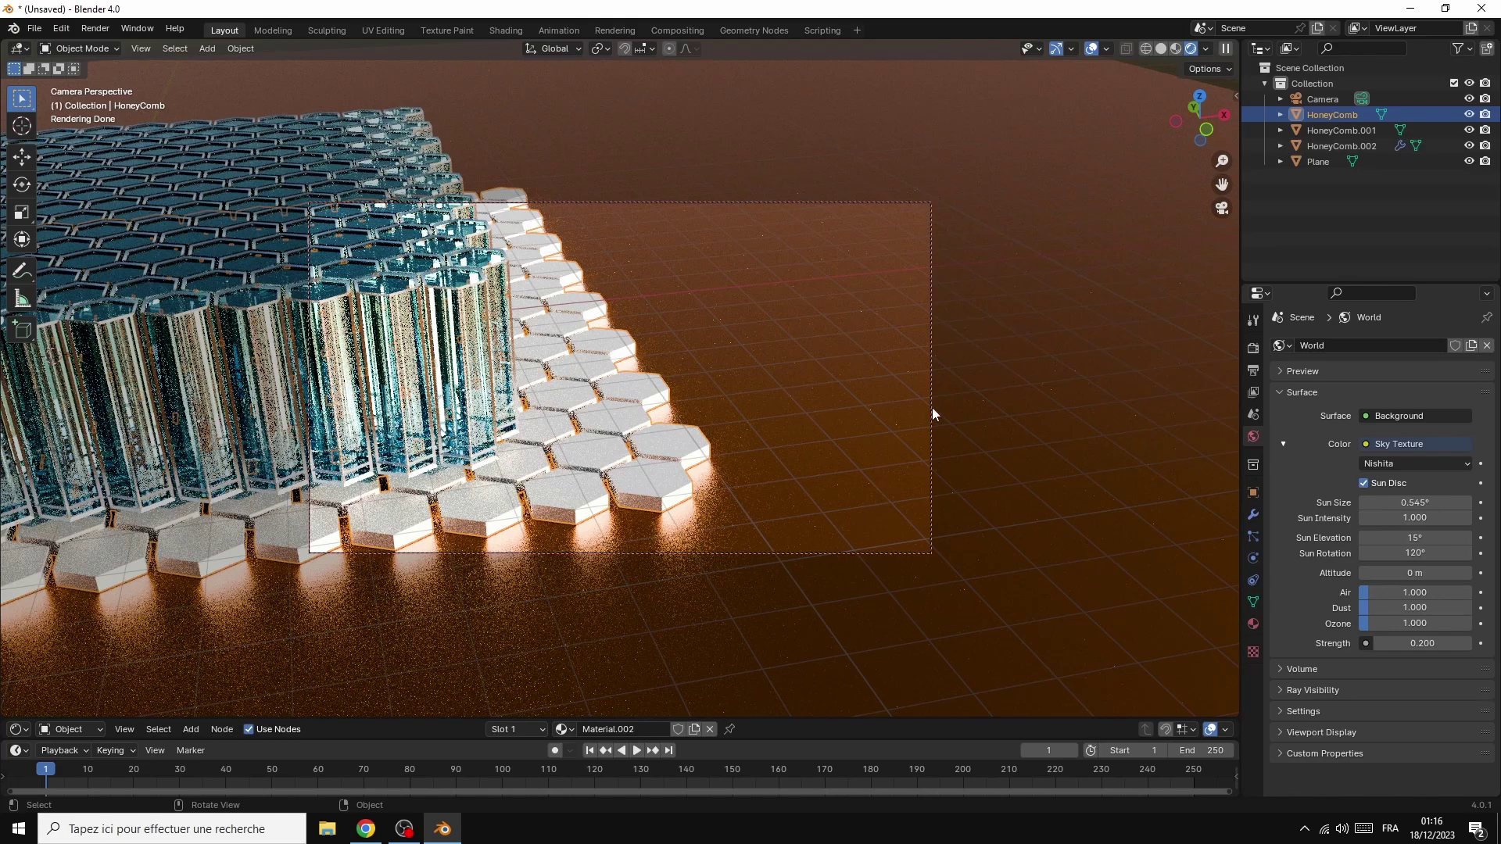
drag(1204, 118, 1220, 129)
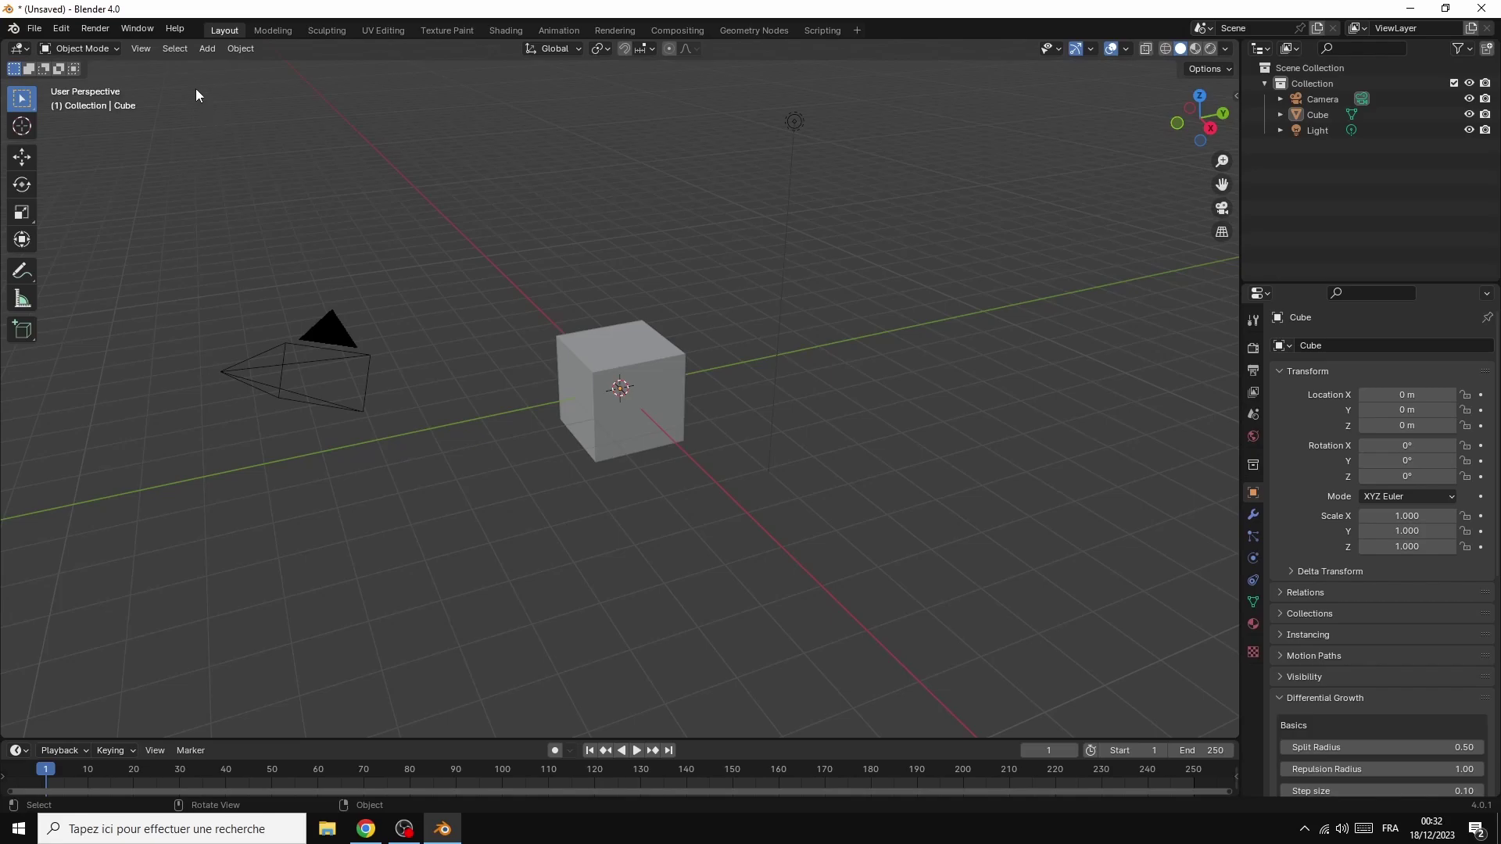
Delete the default camera, cube and light from the scene
drag(191, 74, 919, 583)
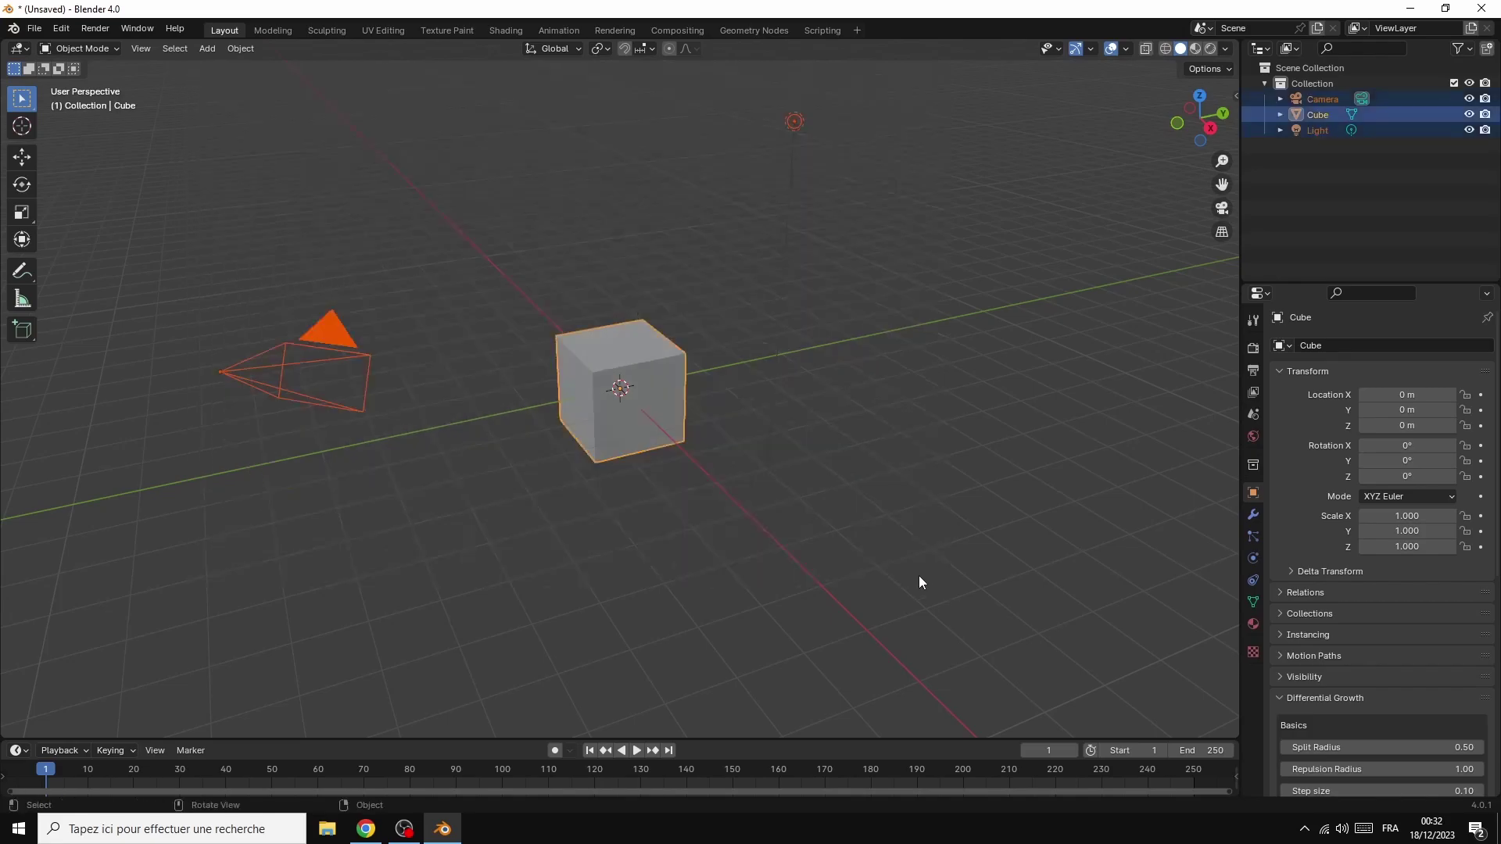
right_click(565, 339)
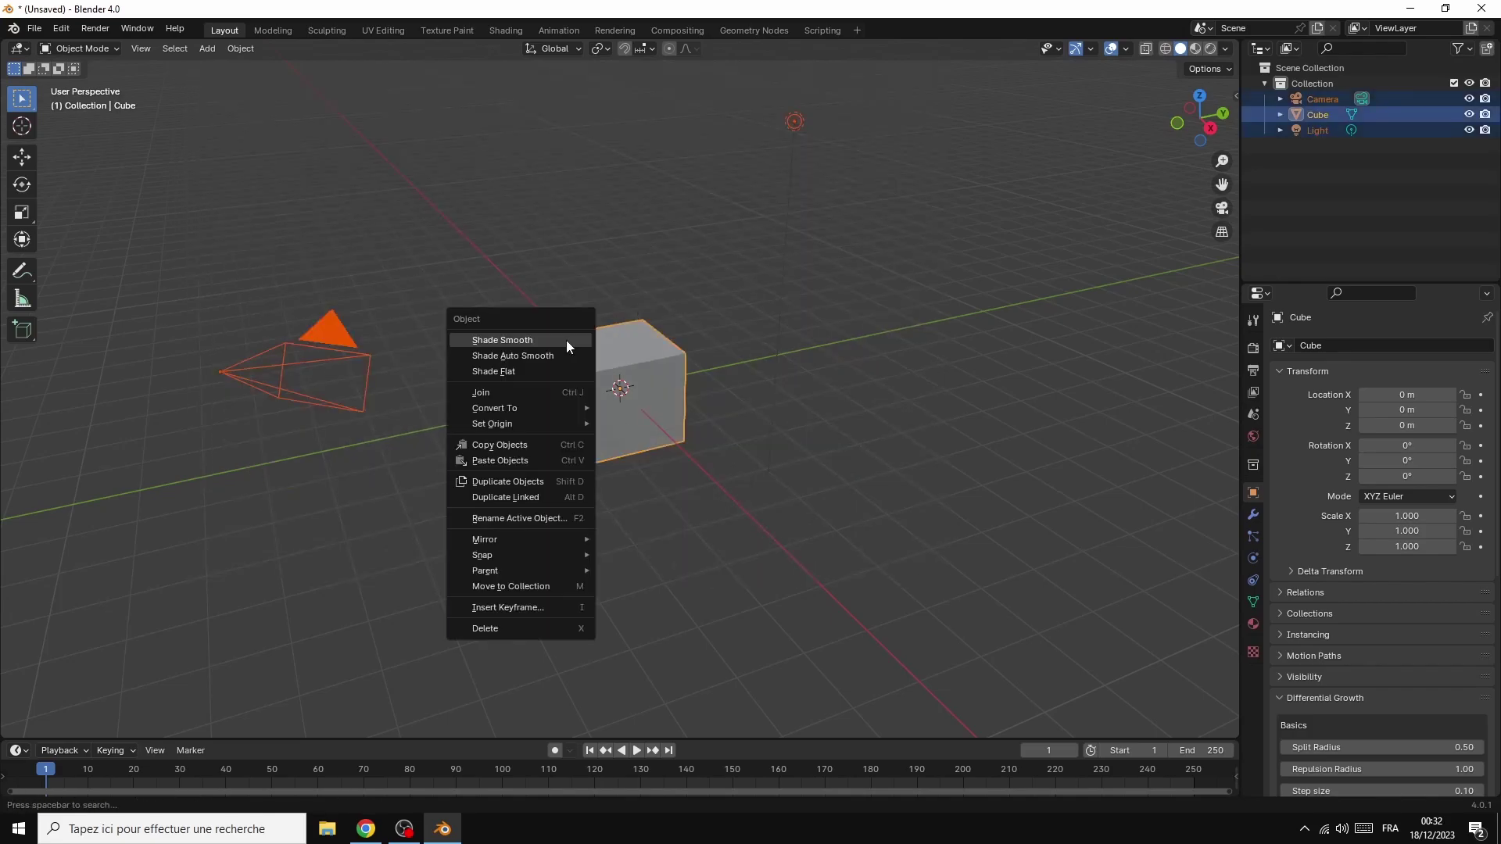
click(496, 630)
Add a Honeycomb mesh from the extra mesh objects at the world origin
click(206, 45)
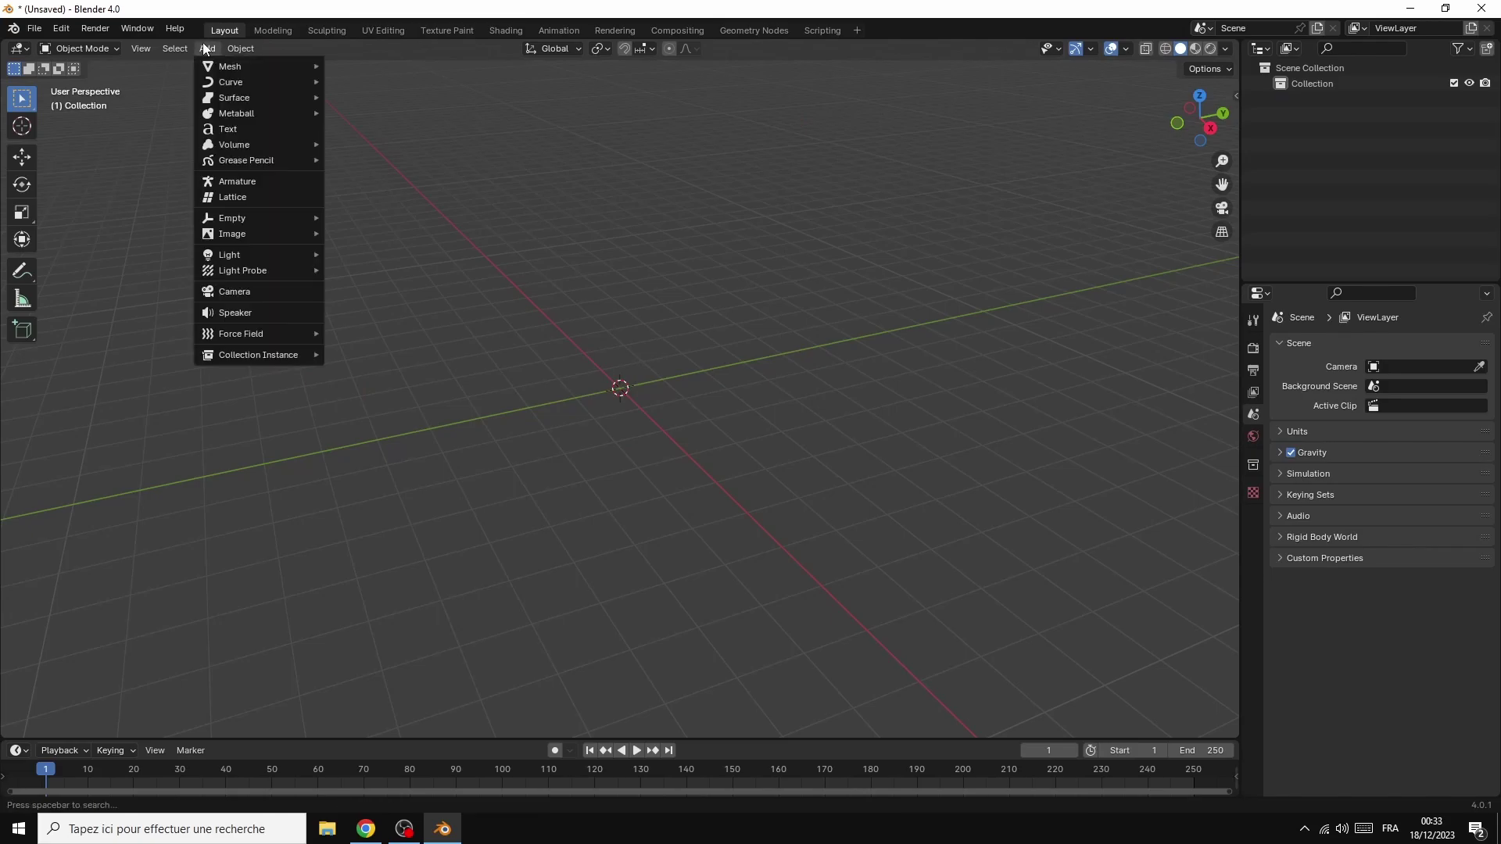
mouse_move(252, 68)
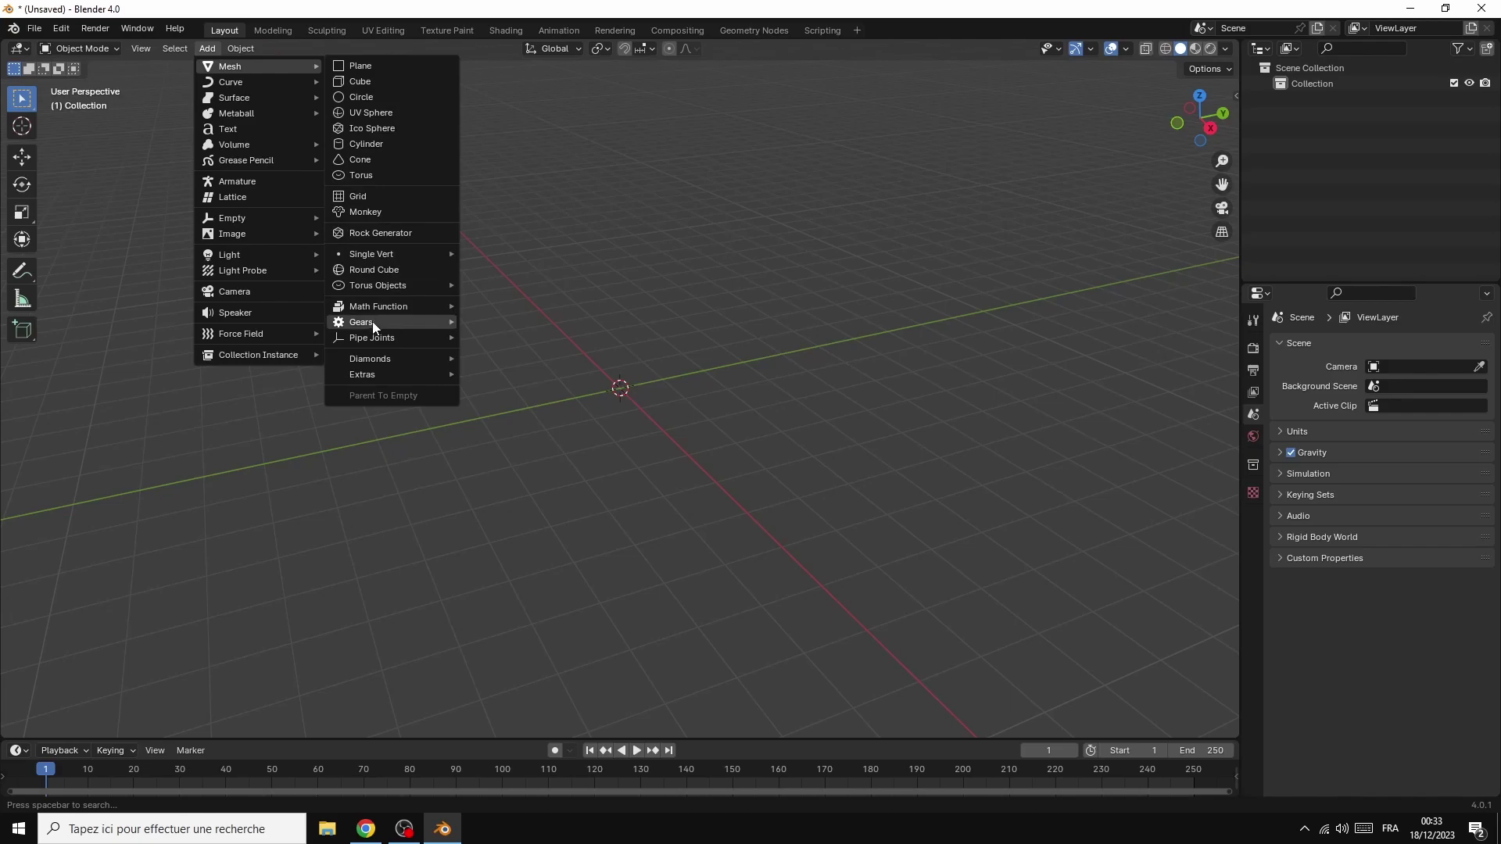
mouse_move(358, 364)
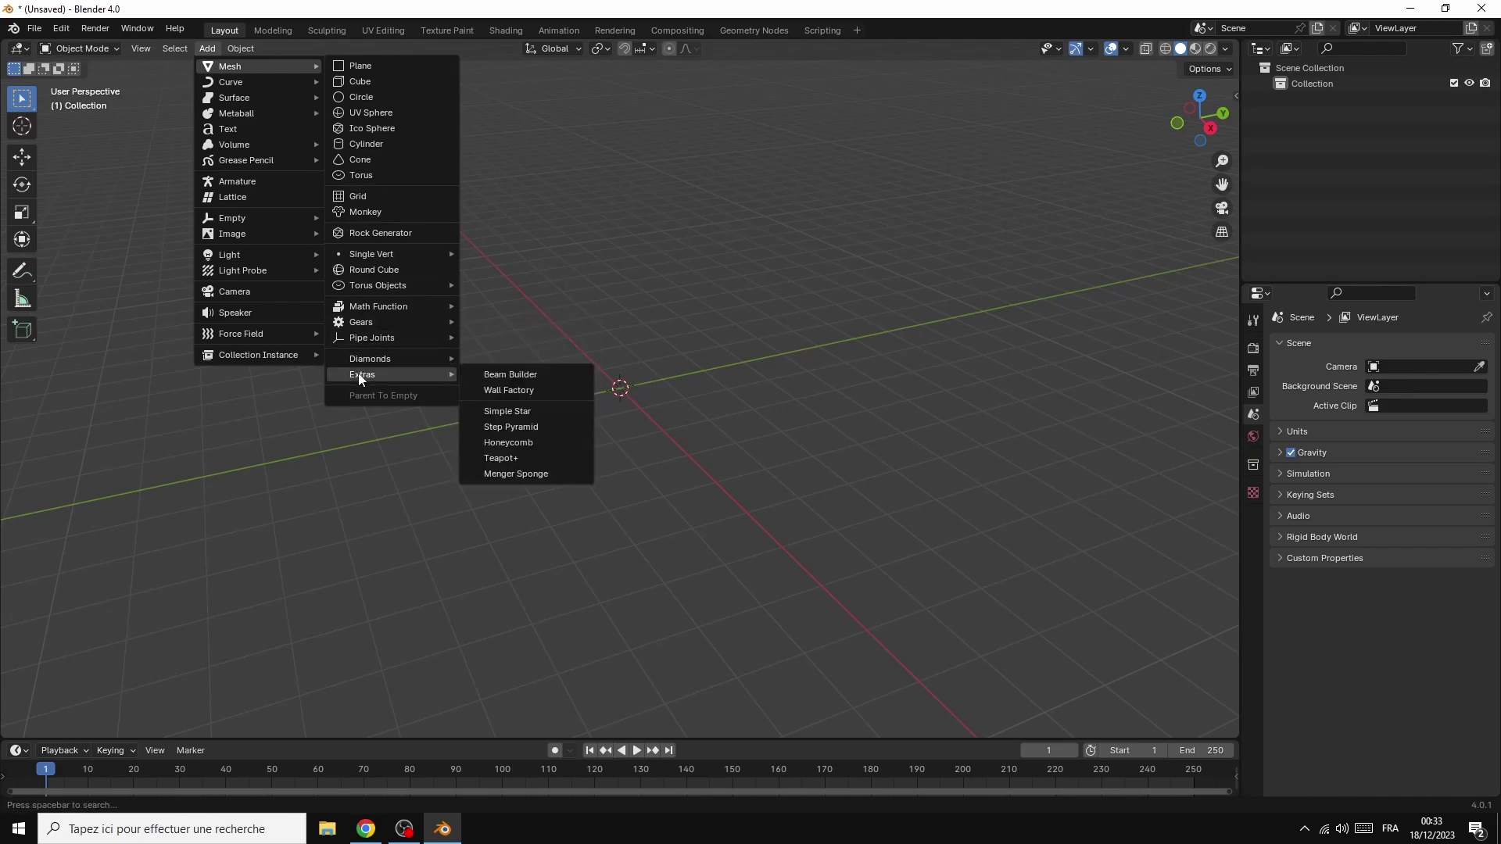
click(521, 444)
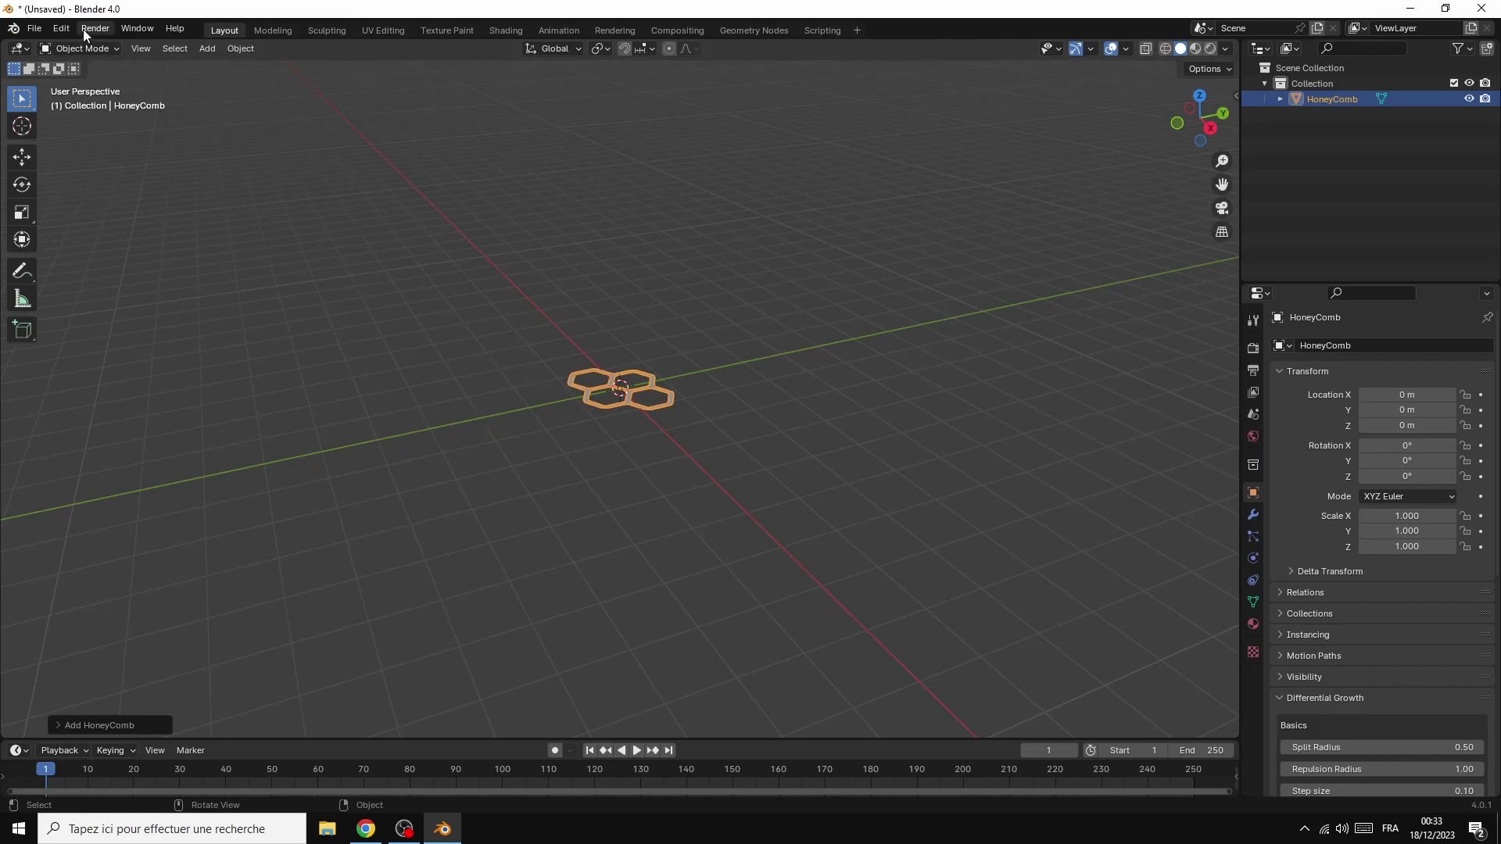
Search the add-ons in Preferences for "obj" to check the Extra Objects add-ons, then close Preferences
click(63, 27)
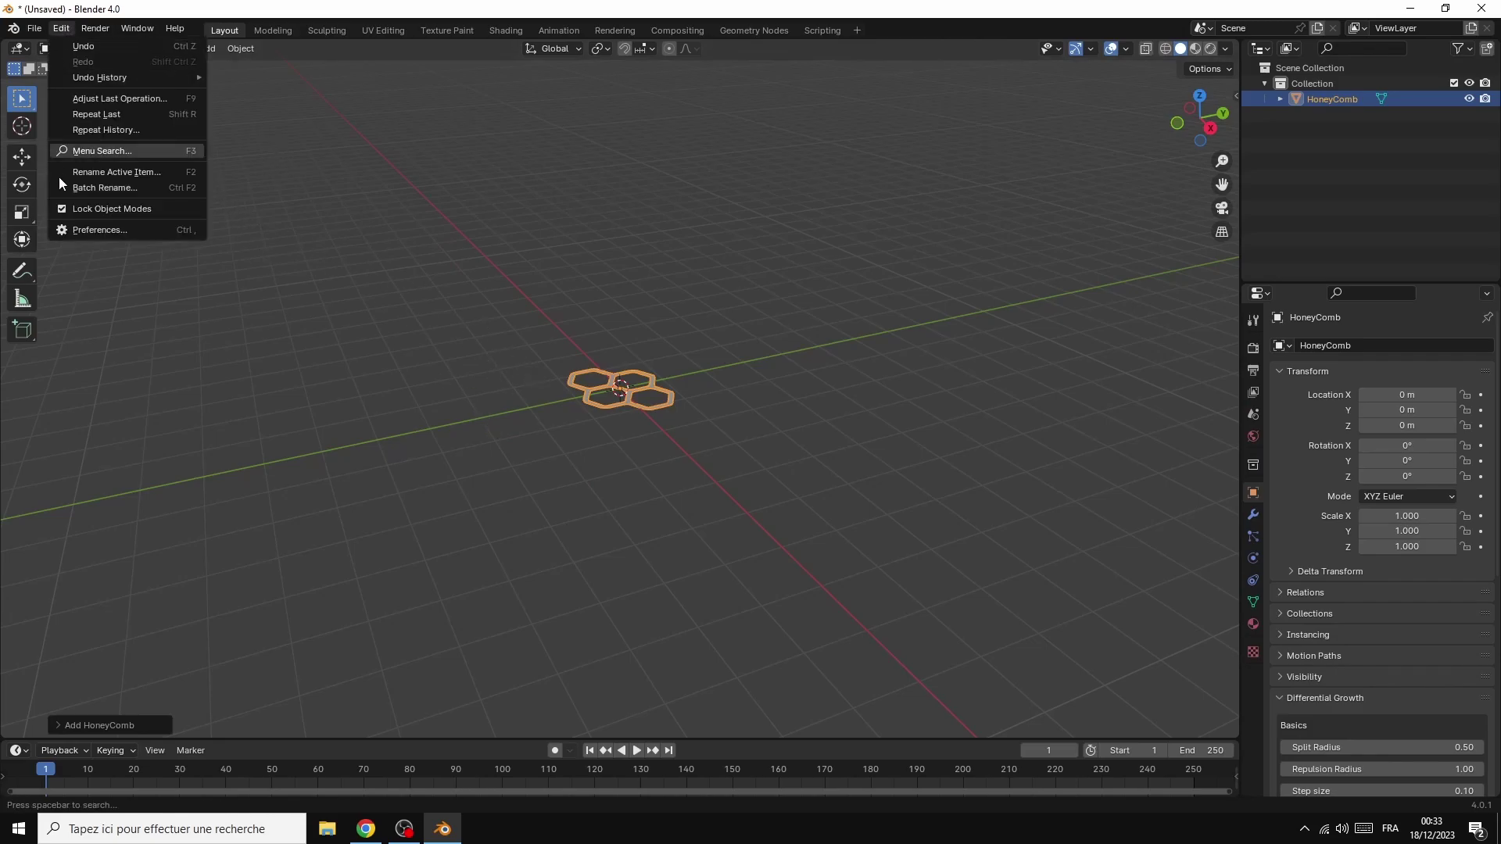
click(87, 231)
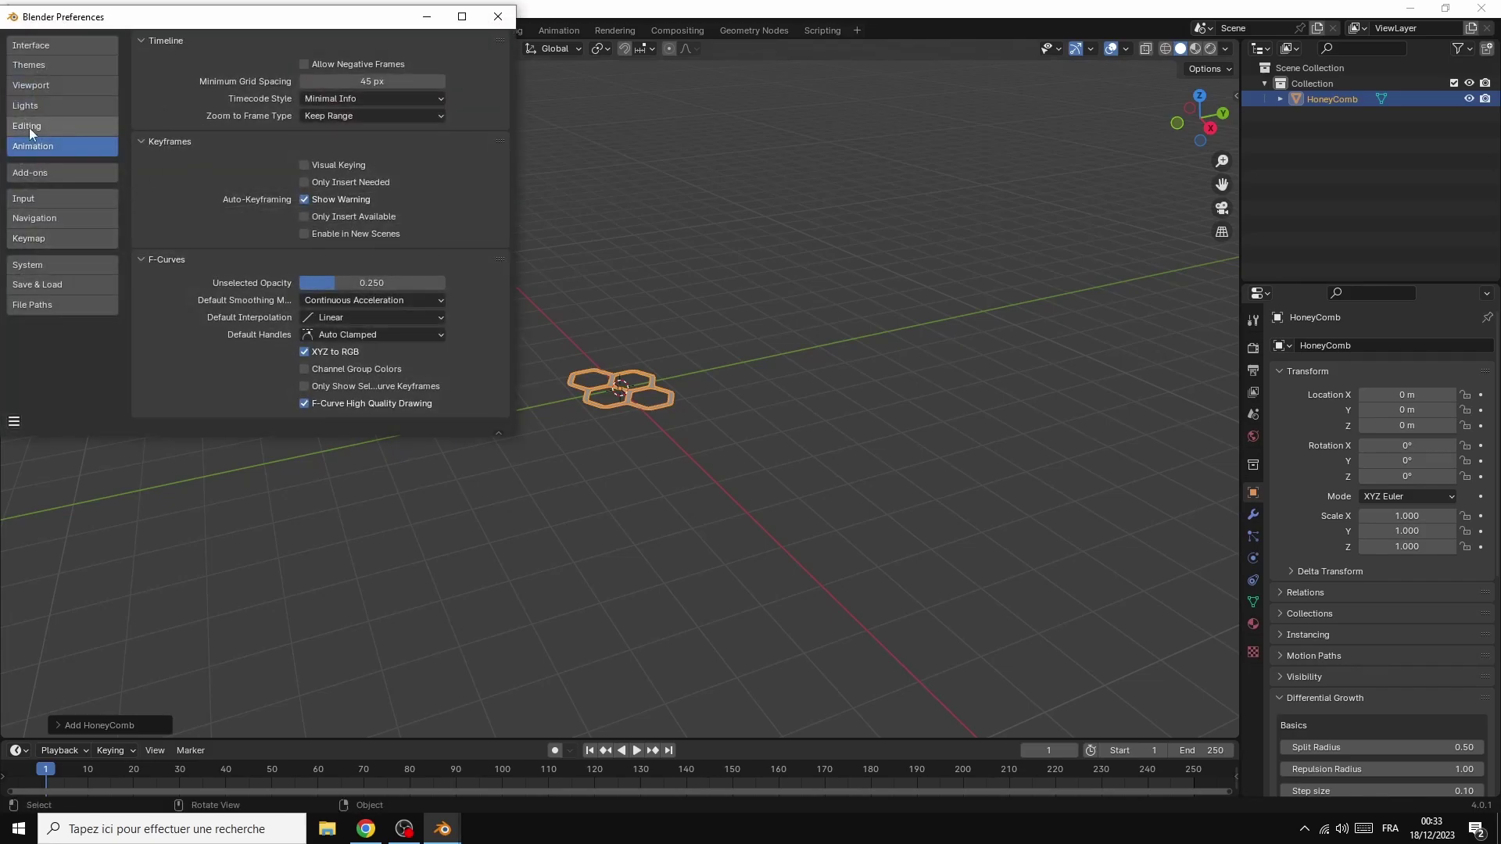
click(44, 171)
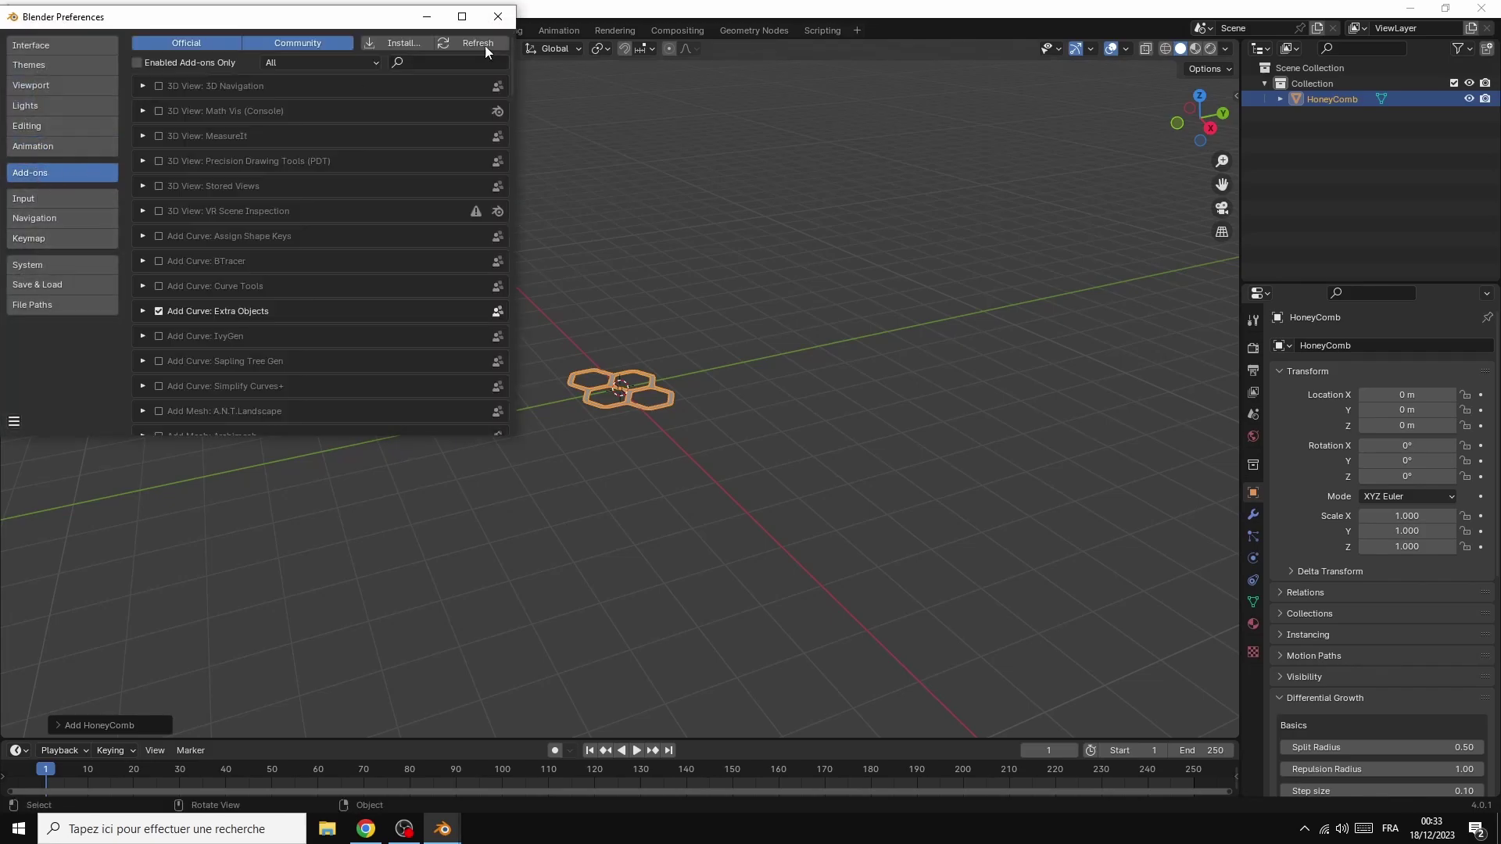
click(432, 61)
text(obj)
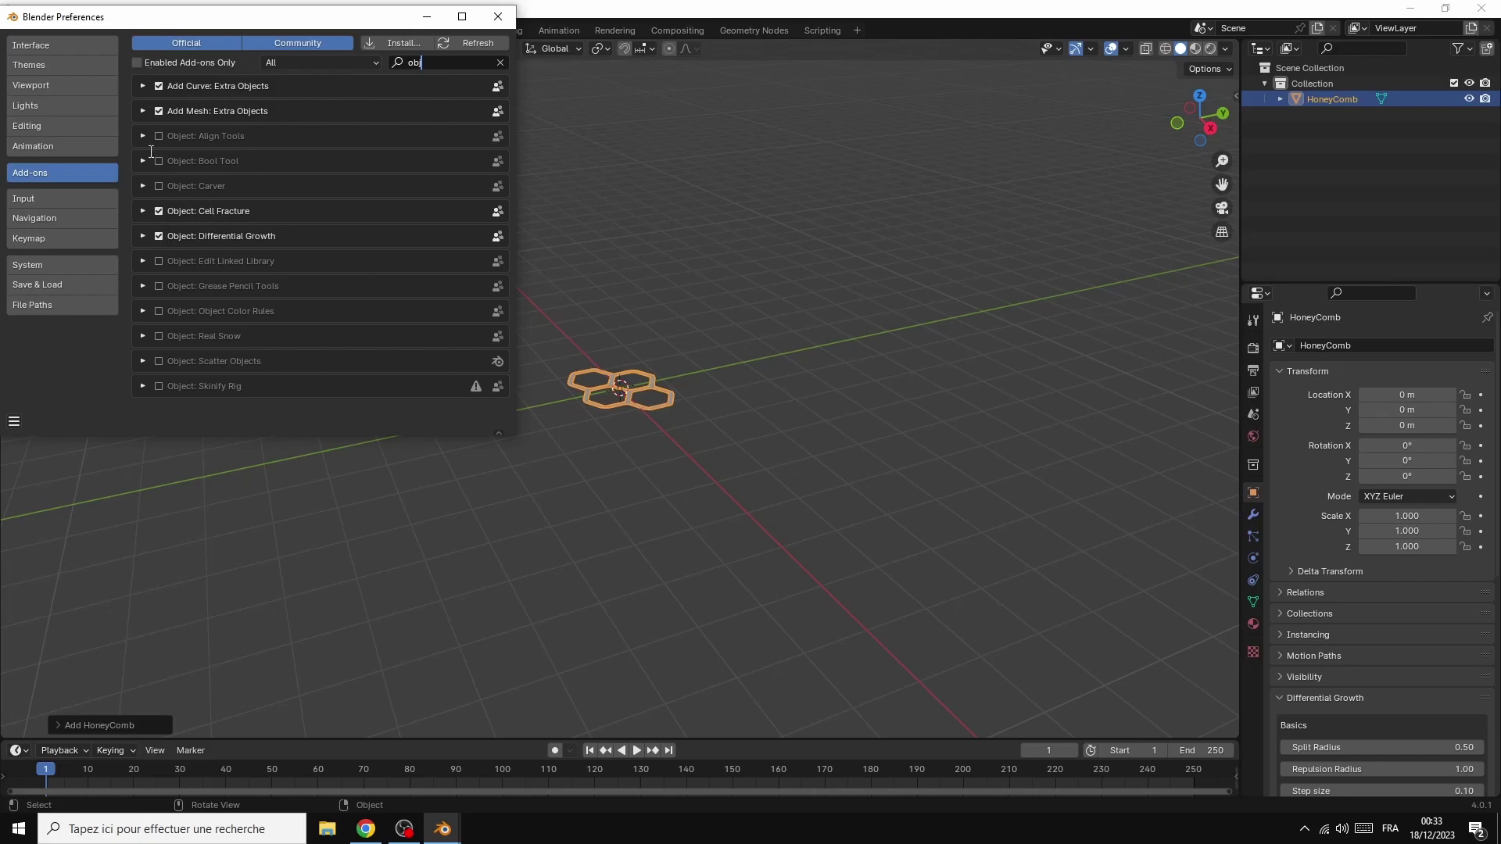
click(498, 16)
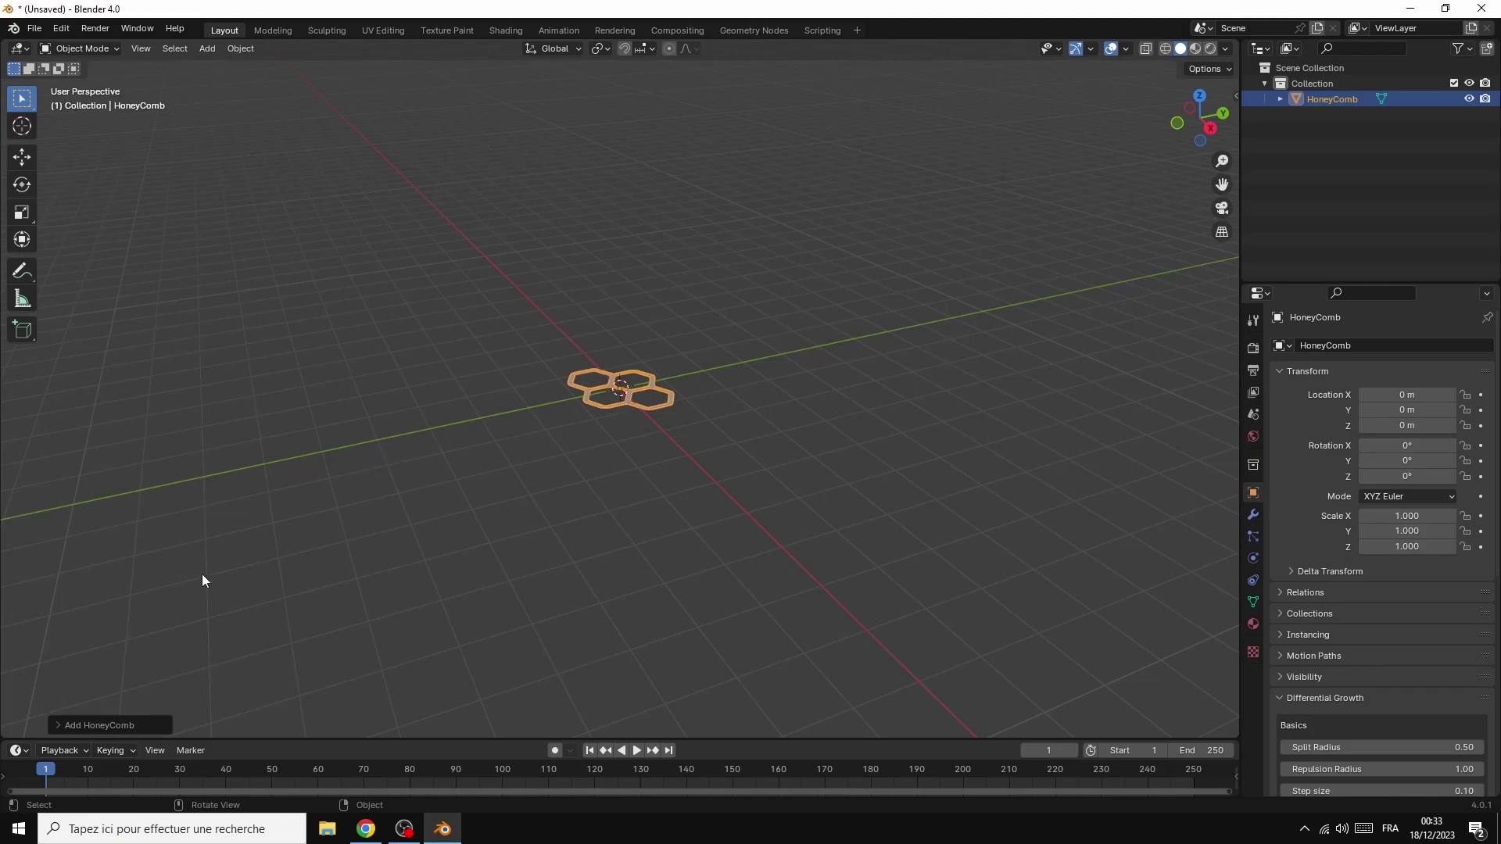
Set the new honeycomb's number of rows to 16
click(112, 724)
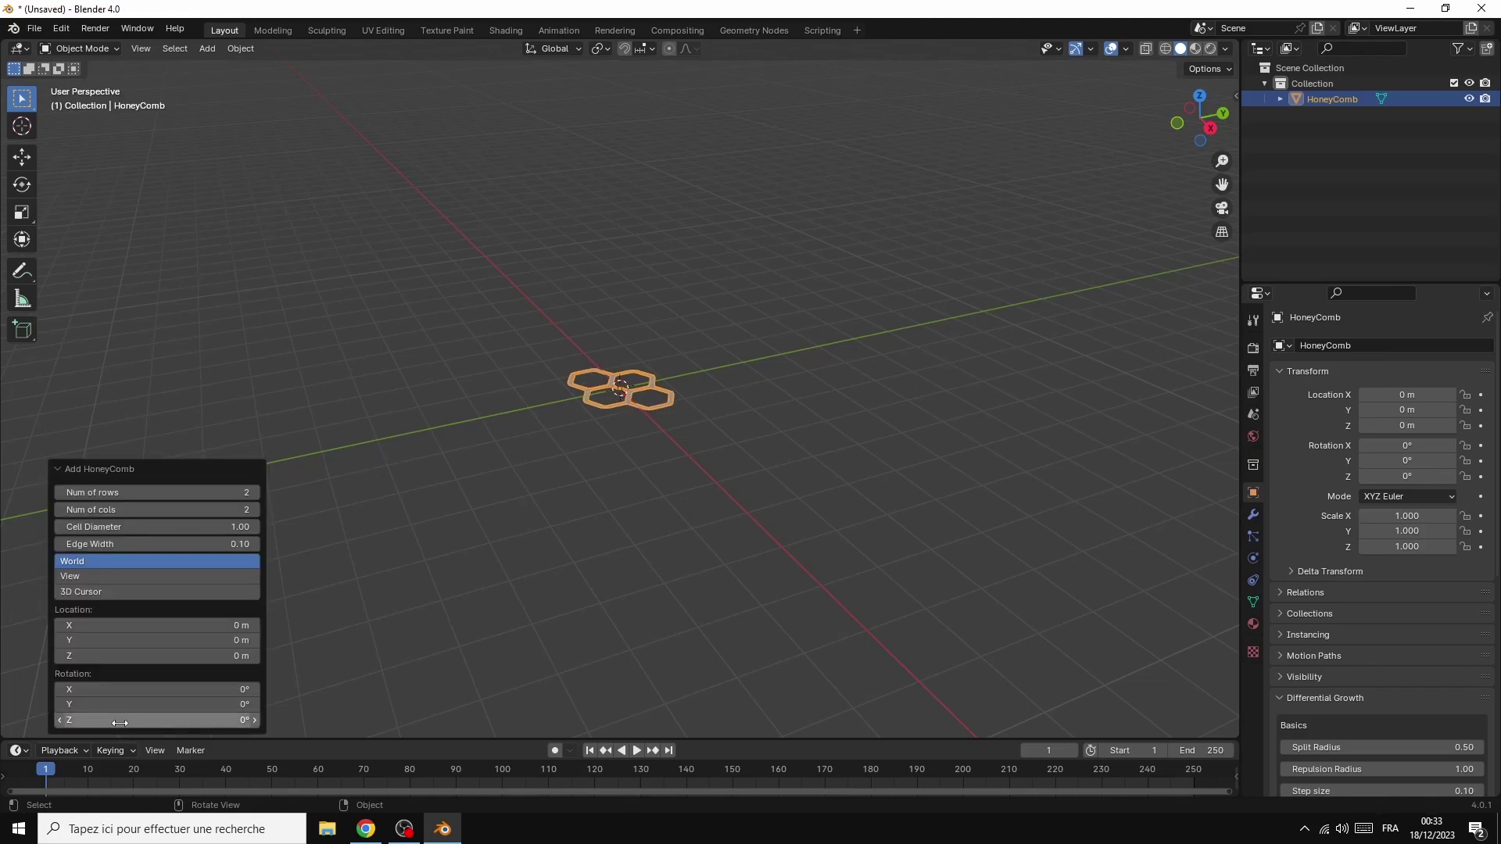
click(256, 494)
click(256, 493)
click(255, 493)
click(255, 493)
click(255, 494)
click(255, 493)
click(255, 492)
click(256, 493)
click(256, 493)
click(255, 492)
click(256, 493)
click(255, 493)
click(256, 492)
click(255, 493)
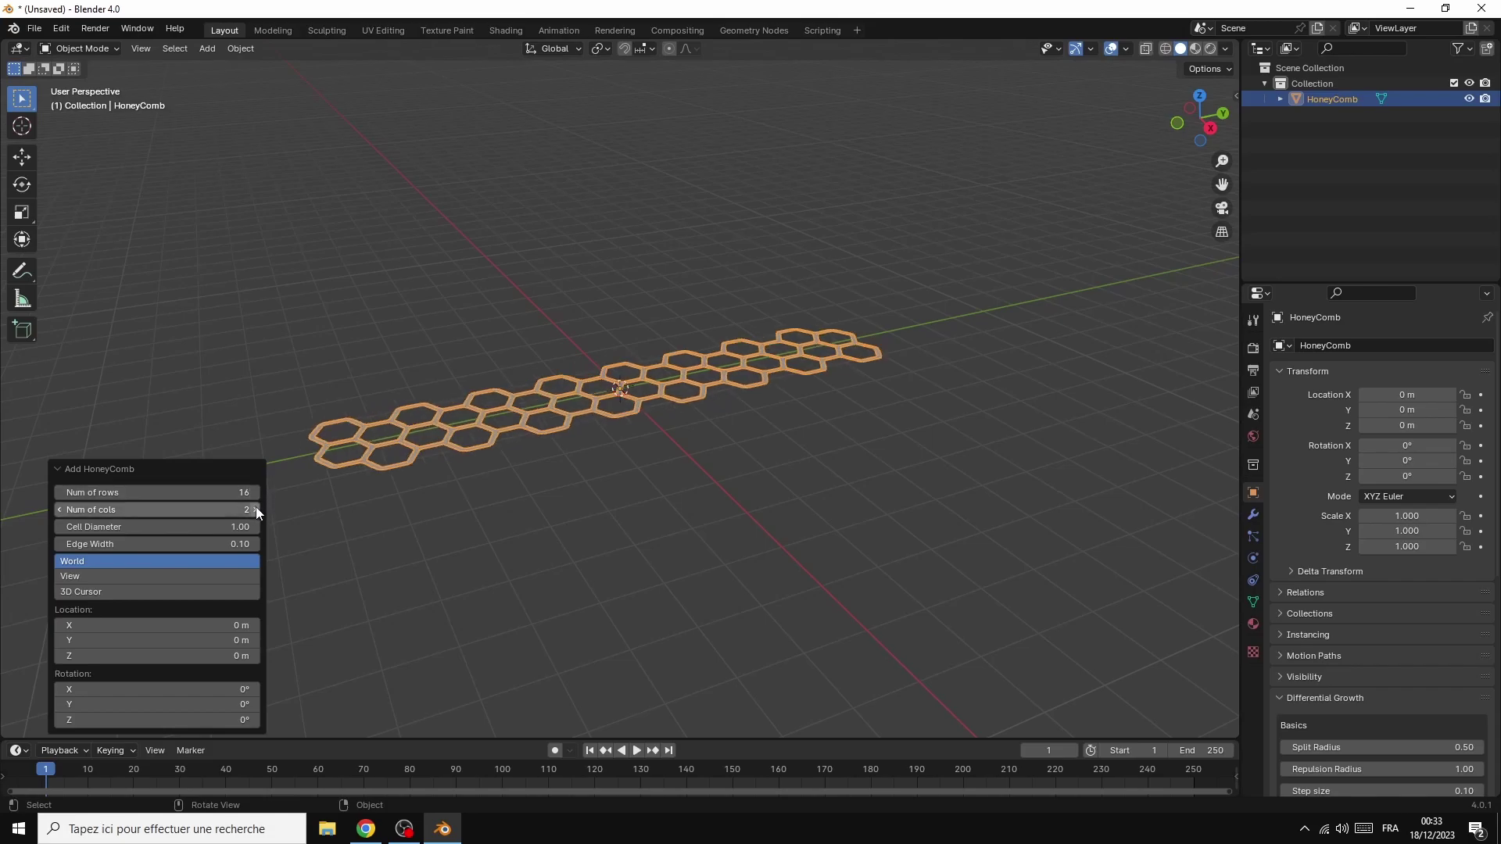
Set the honeycomb's number of columns to 16 and deselect it
click(256, 510)
click(256, 510)
click(256, 509)
click(255, 509)
click(255, 509)
click(256, 510)
click(255, 510)
click(256, 510)
click(255, 510)
click(256, 510)
click(255, 510)
click(256, 510)
click(256, 510)
click(256, 509)
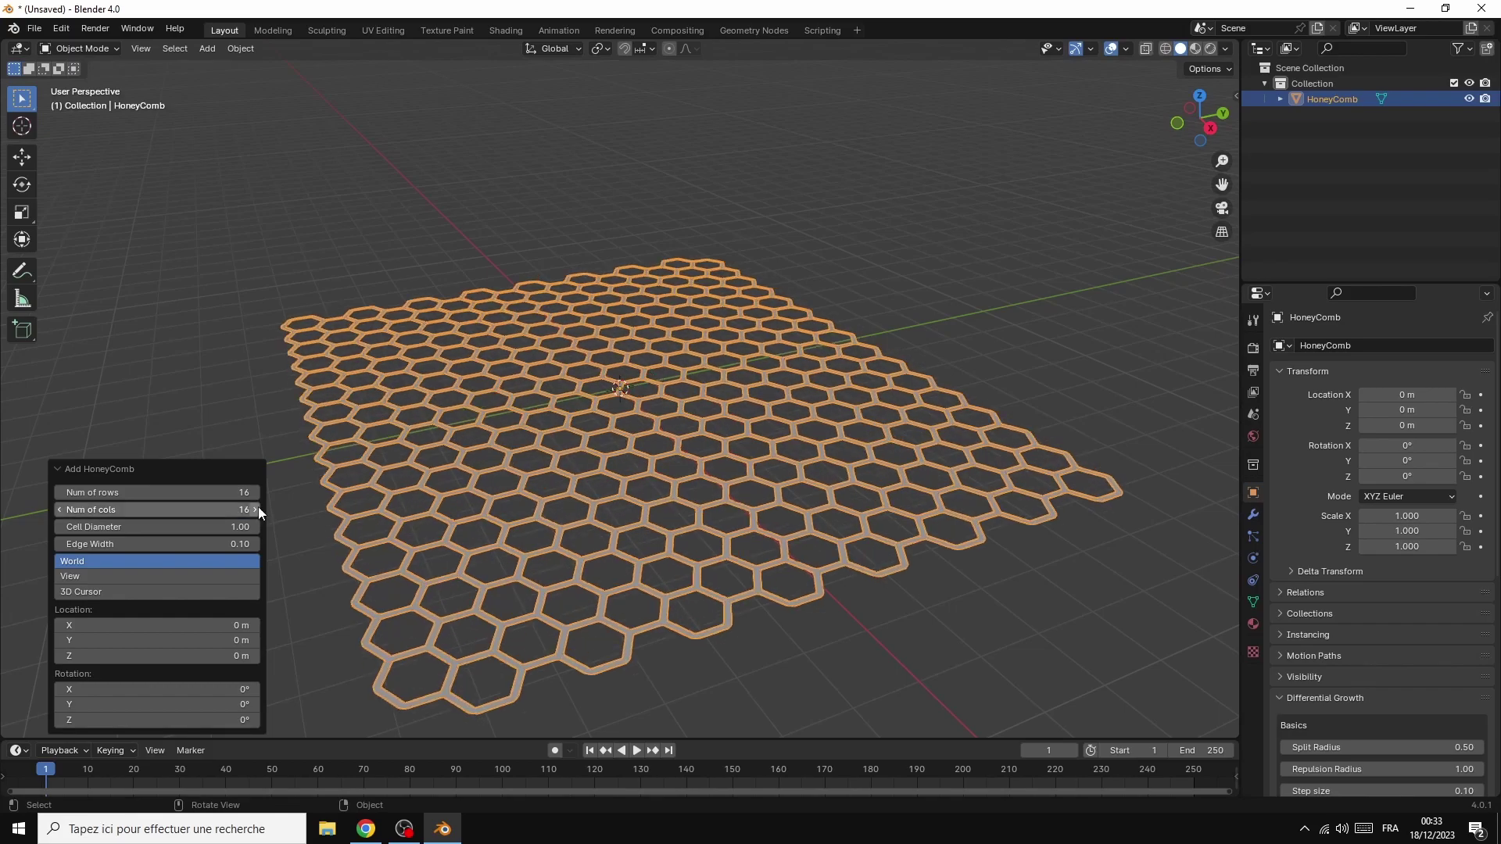
click(74, 397)
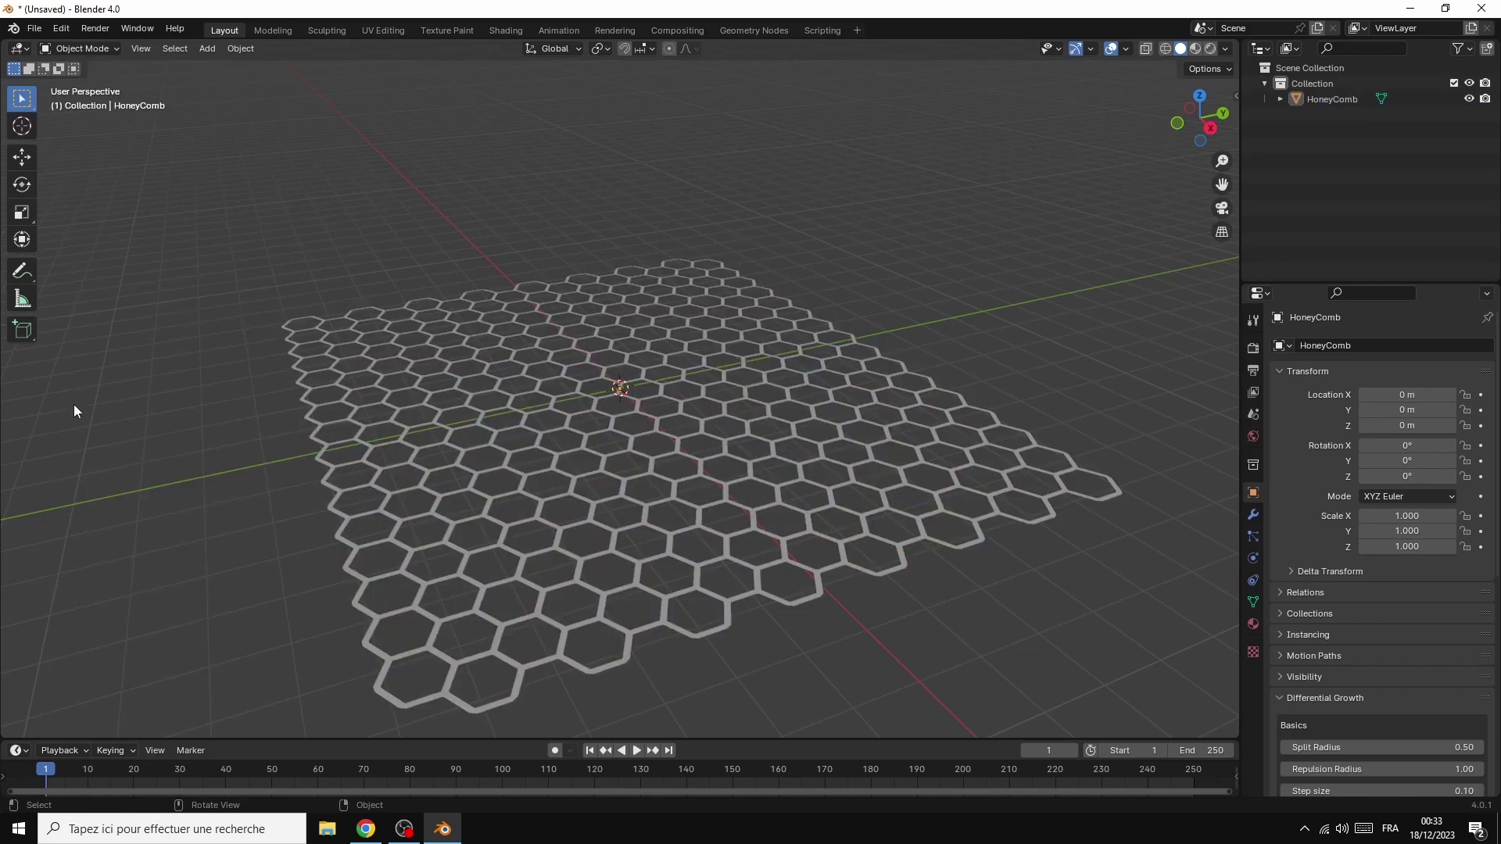
Fill all the honeycomb's hexagonal openings with faces in Edit Mode, then deselect the mesh
click(344, 367)
click(88, 49)
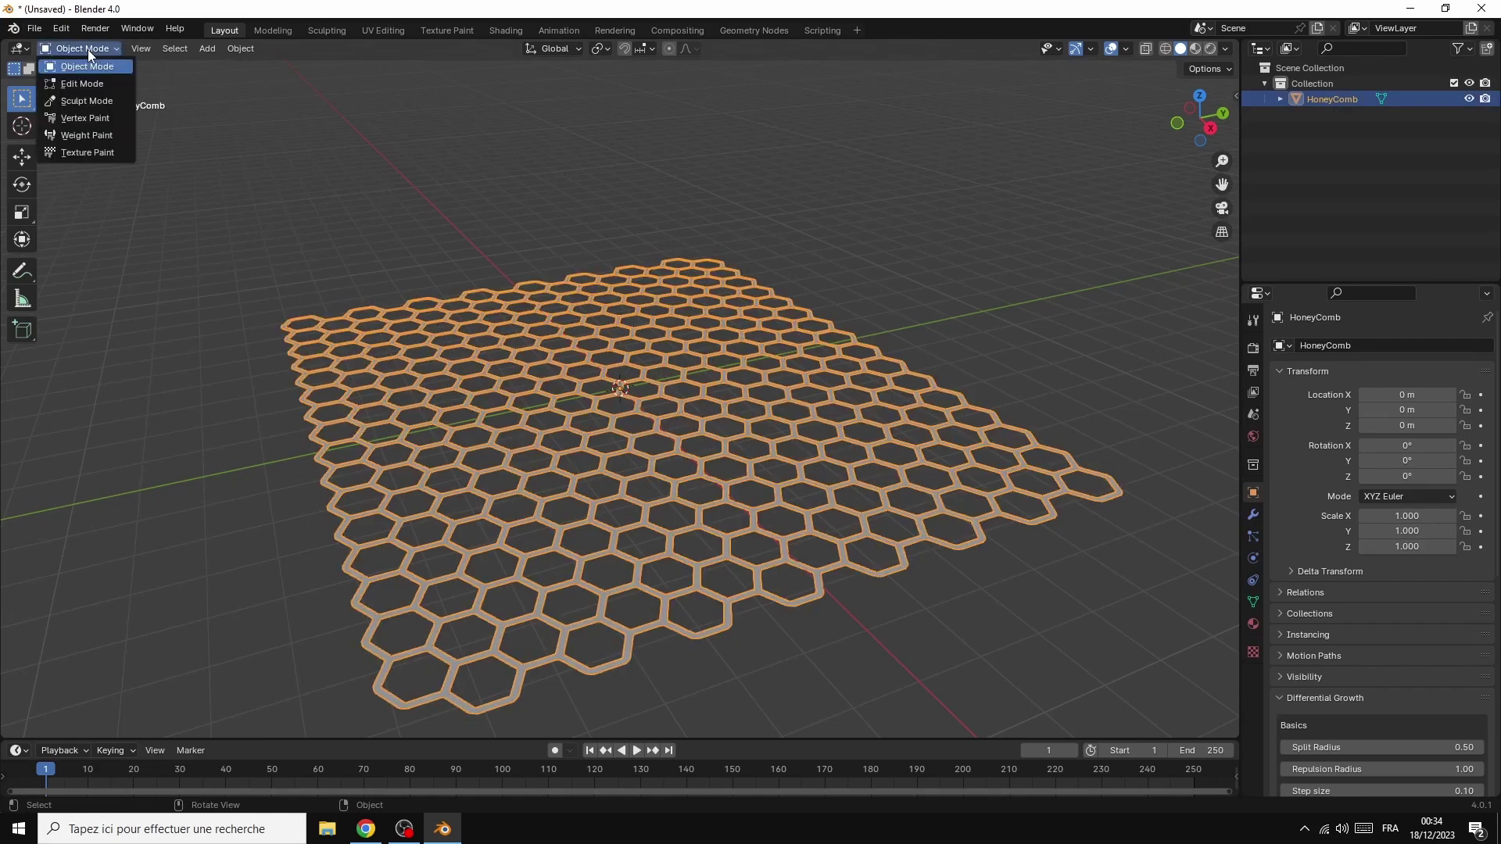
click(92, 84)
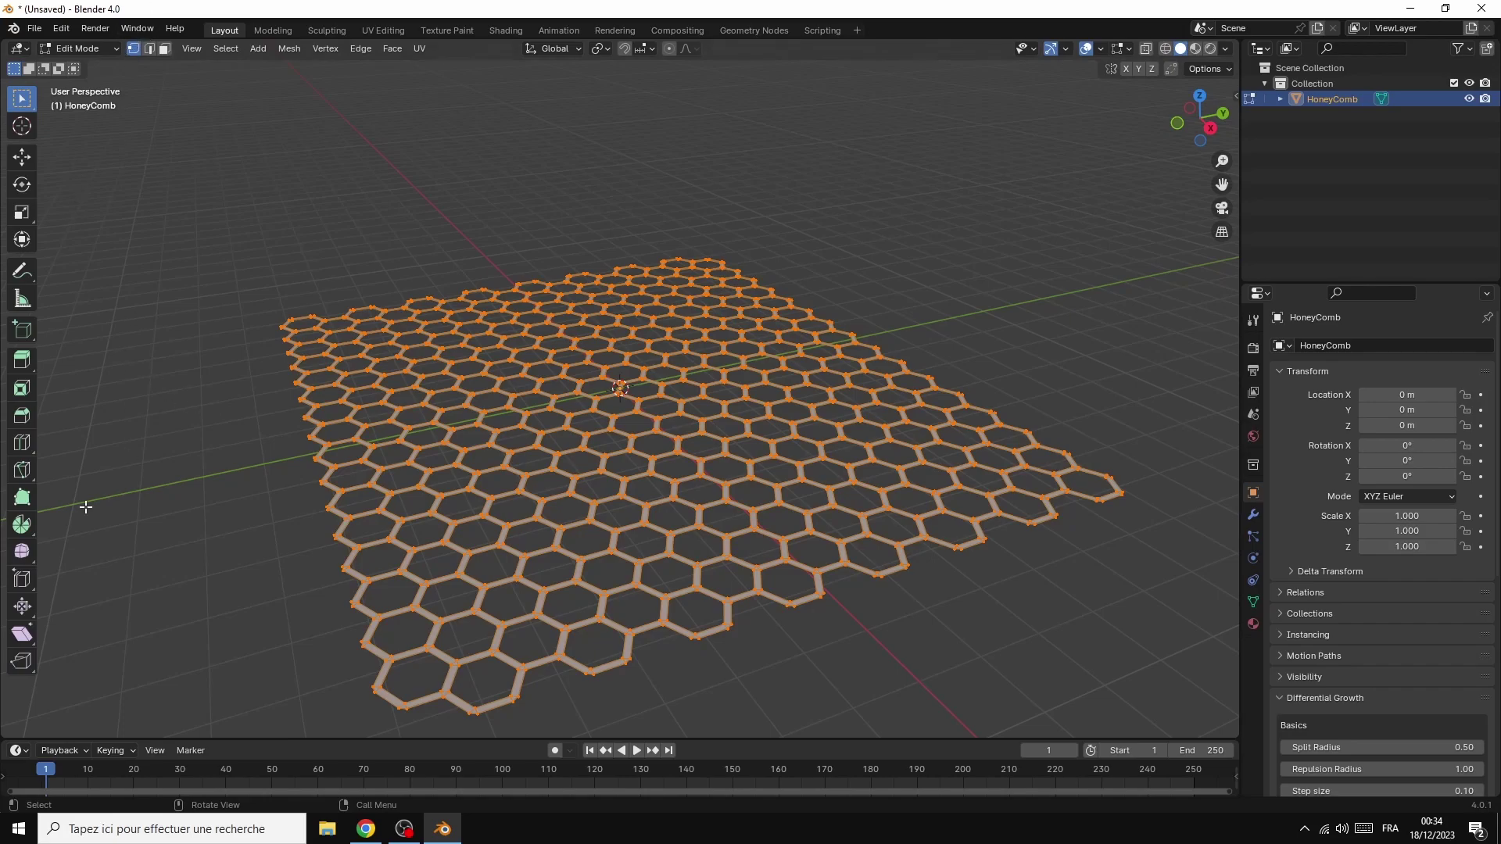
key(f)
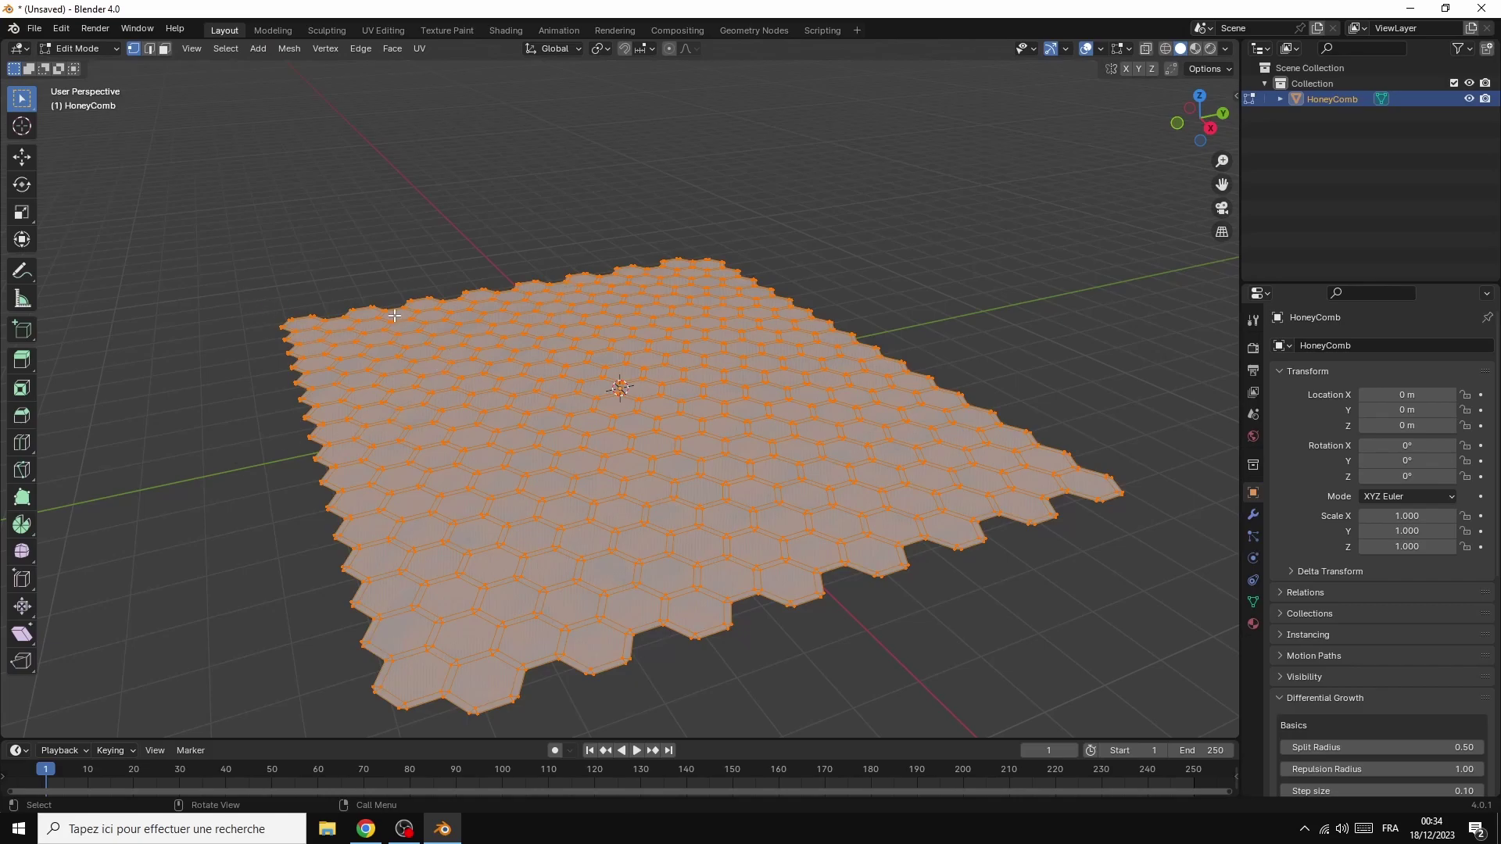
click(176, 298)
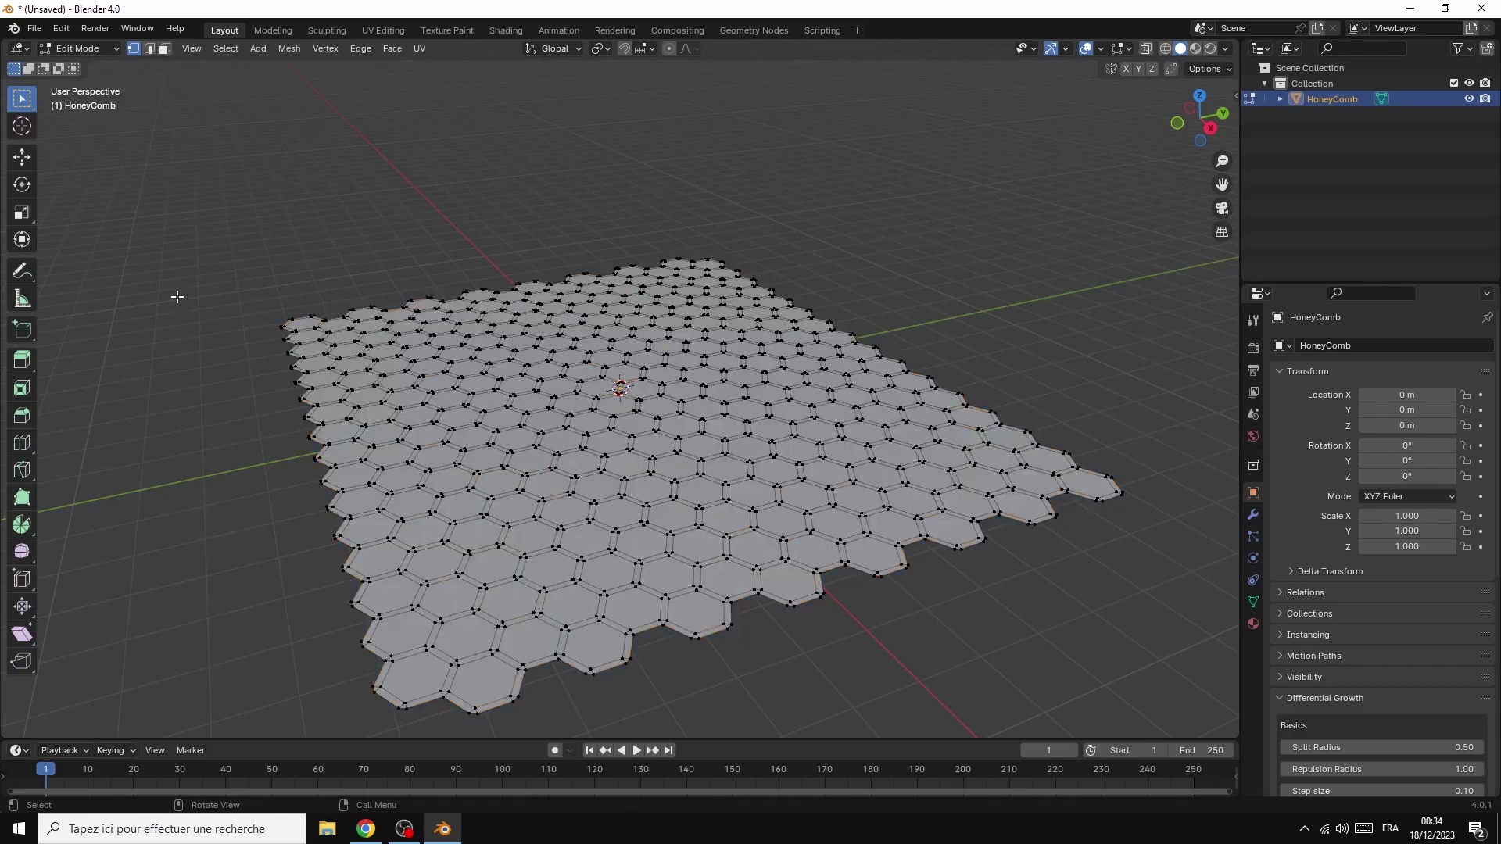
Delete the border faces between the hexagons by selecting one hexagon face, selecting similar by Area and inverting the selection
click(164, 49)
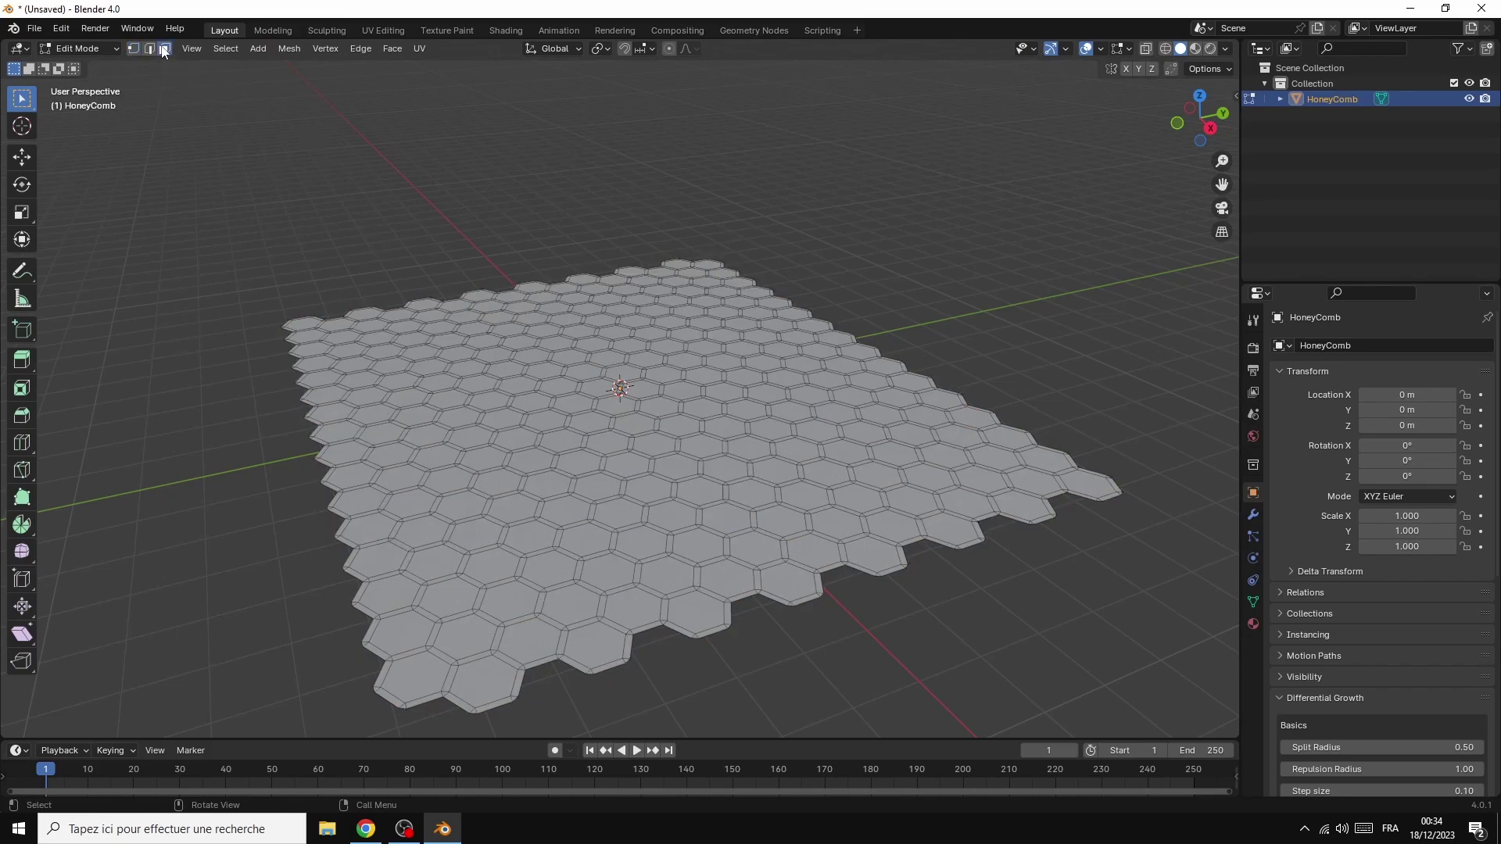
click(512, 436)
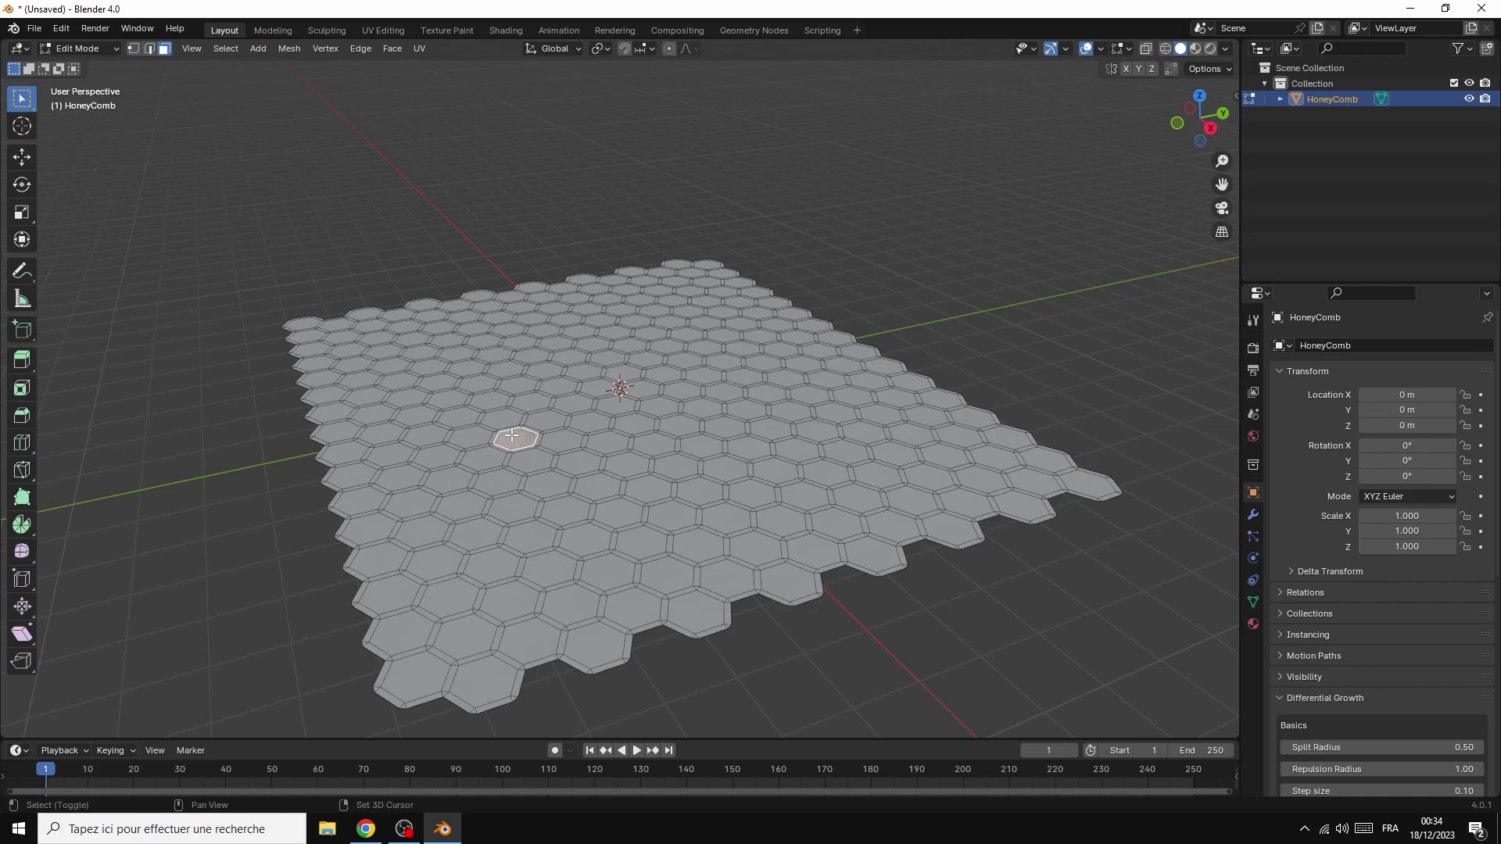
key(shift+g)
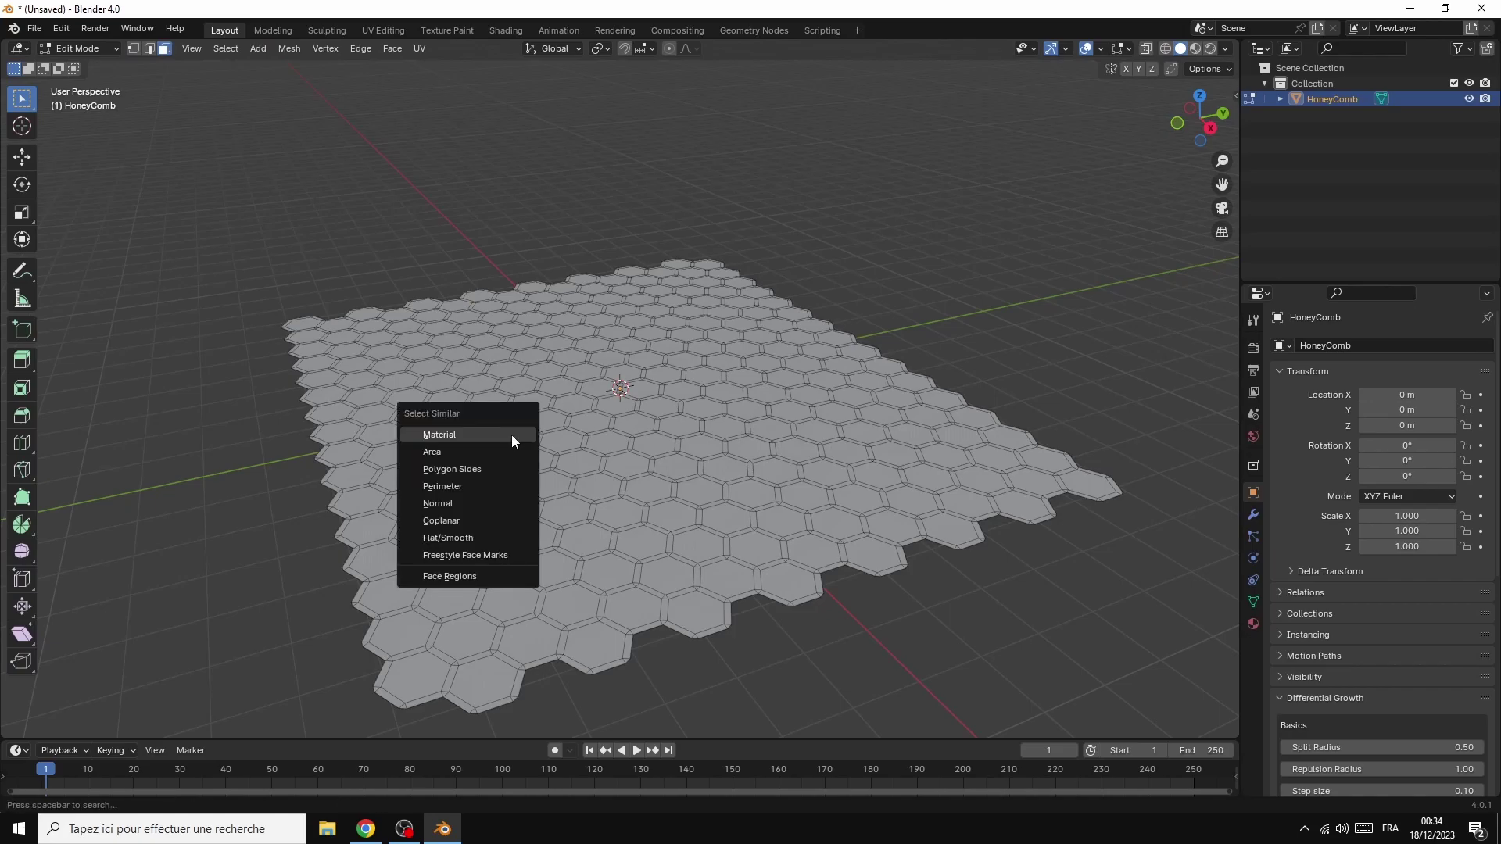
click(458, 454)
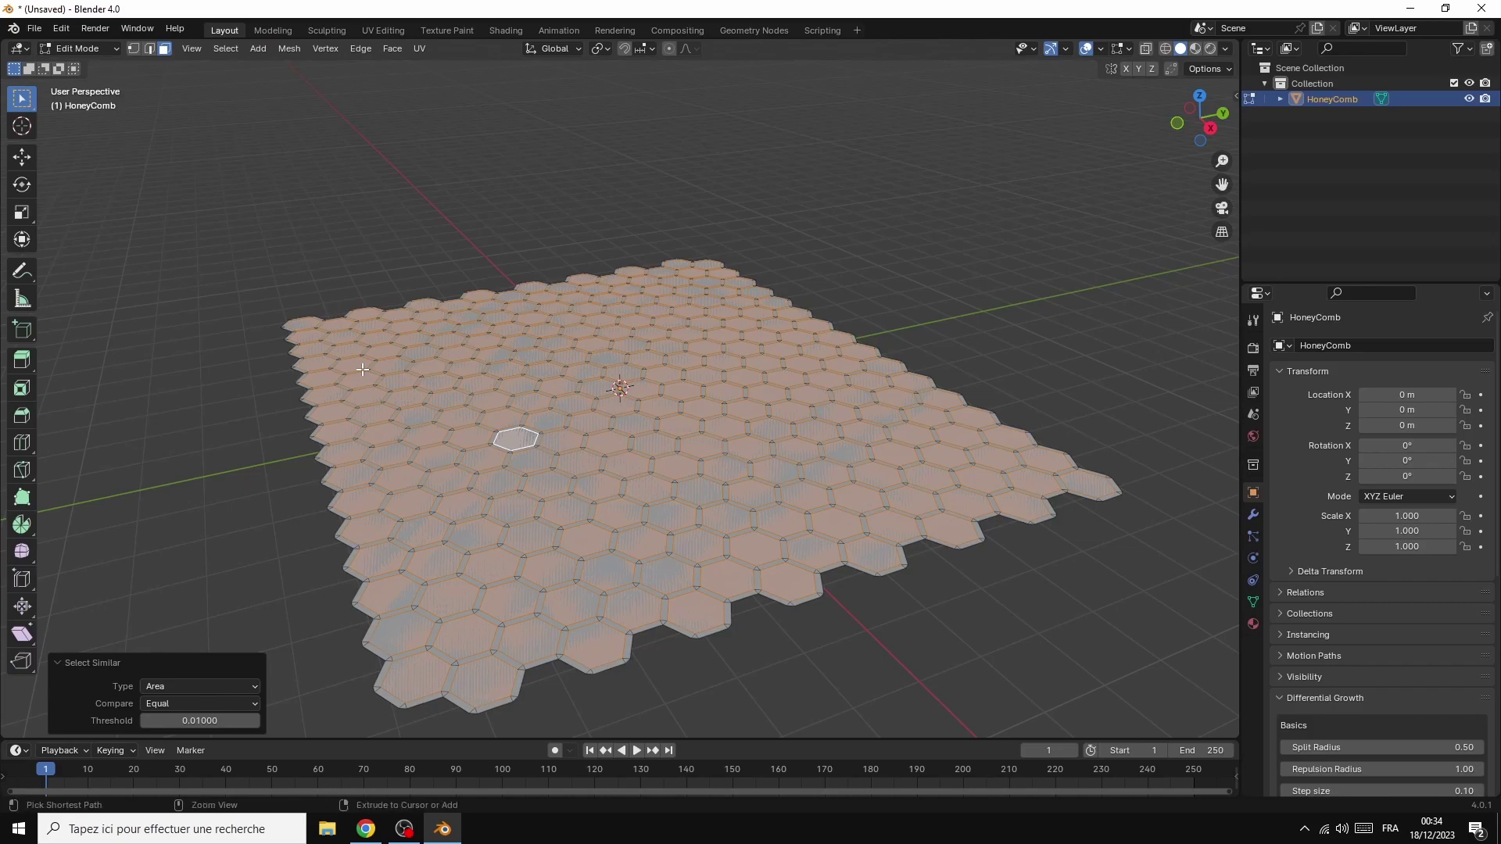
key(ctrl+i)
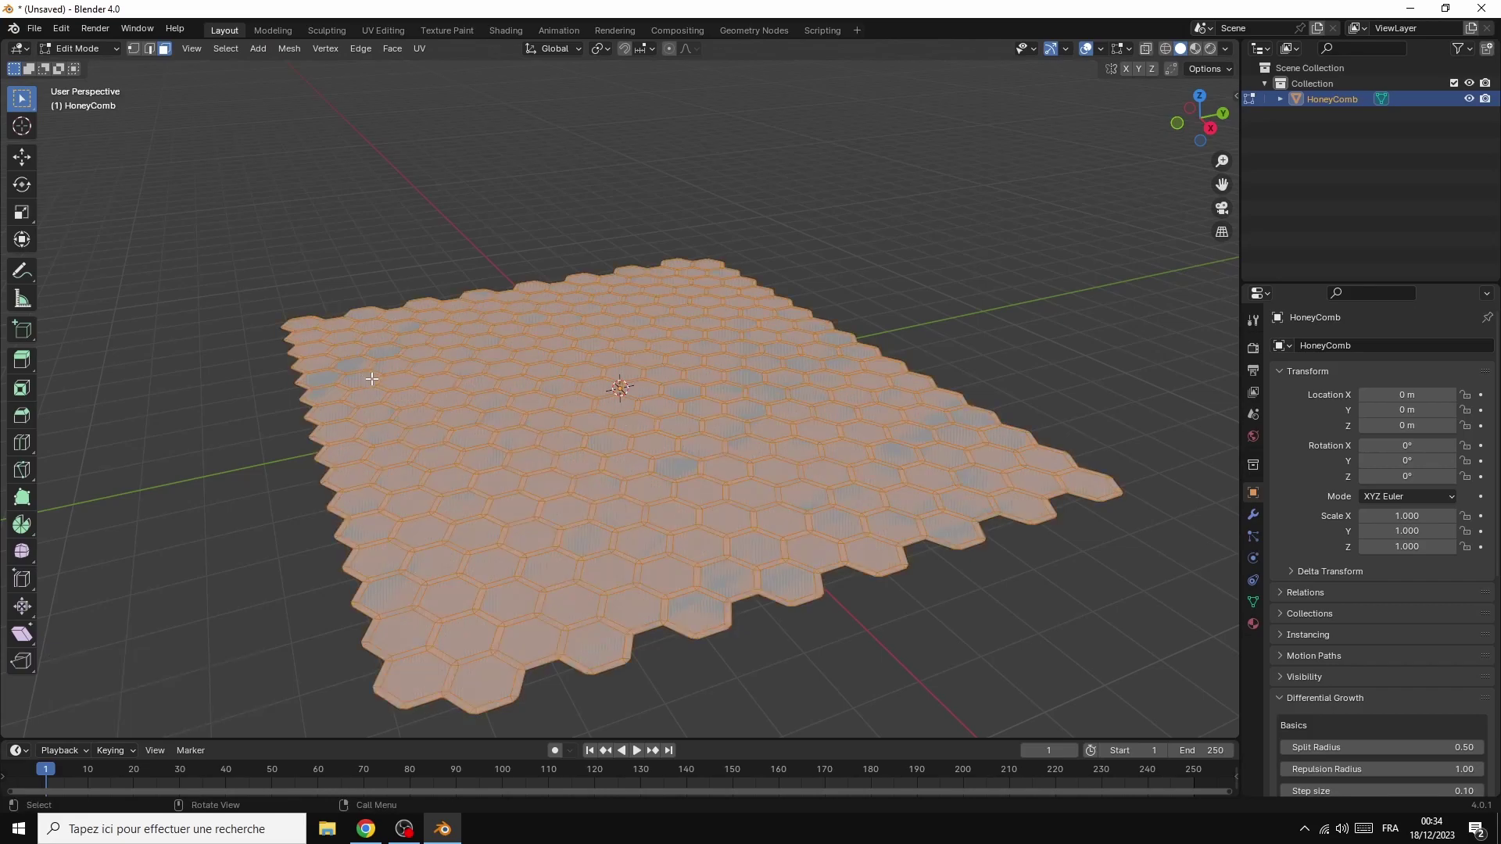
key(ctrl+f)
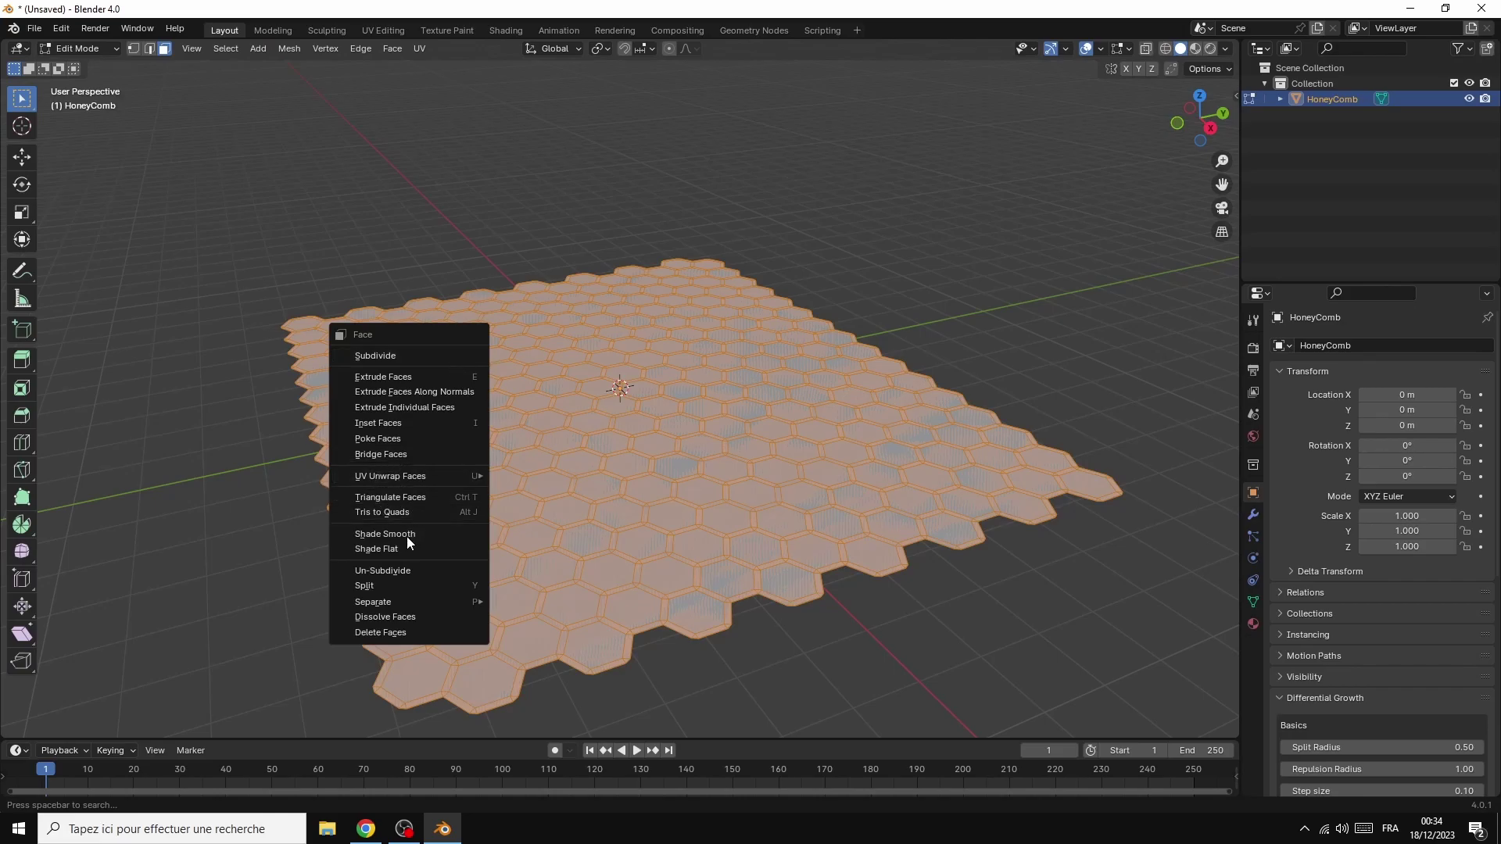
click(394, 634)
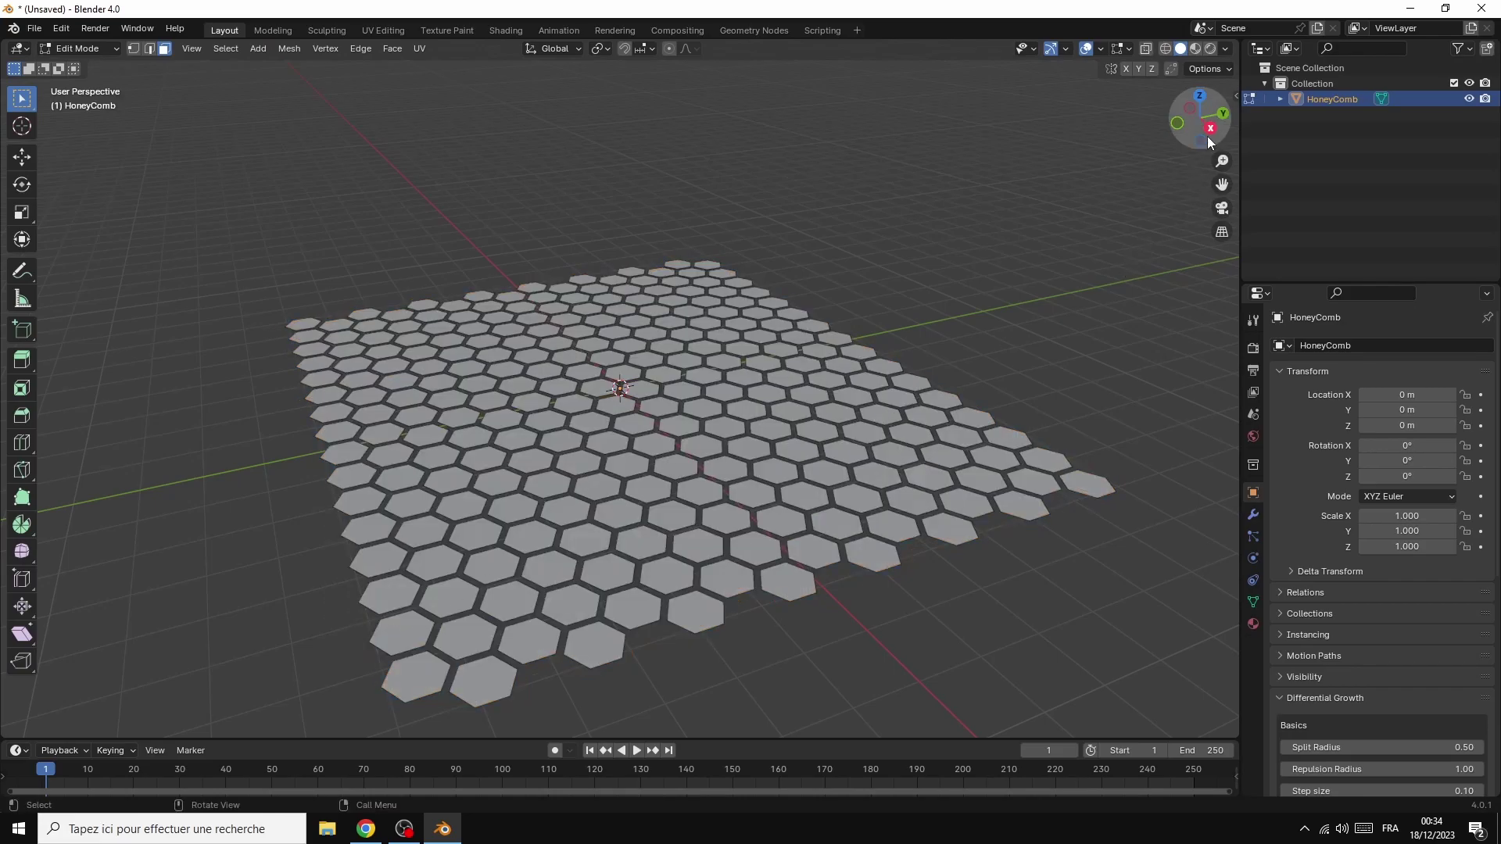
Extrude all hexagon faces about 0.16 m upward along Z and return to Object Mode
mouse_move(1211, 141)
mouse_down()
mouse_move(1196, 125)
mouse_move(1221, 131)
mouse_up()
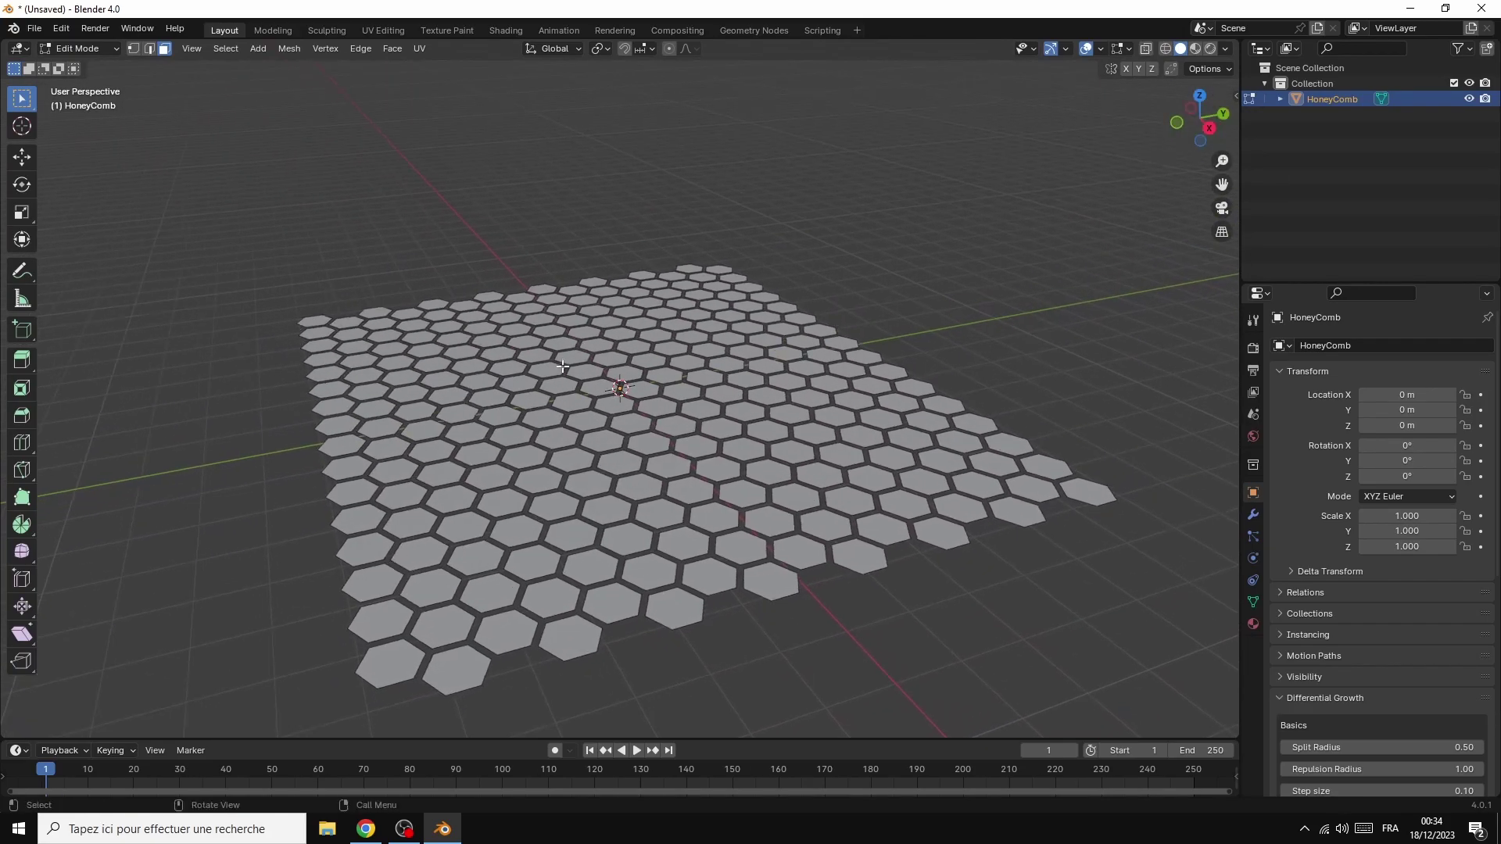
click(548, 418)
key(a)
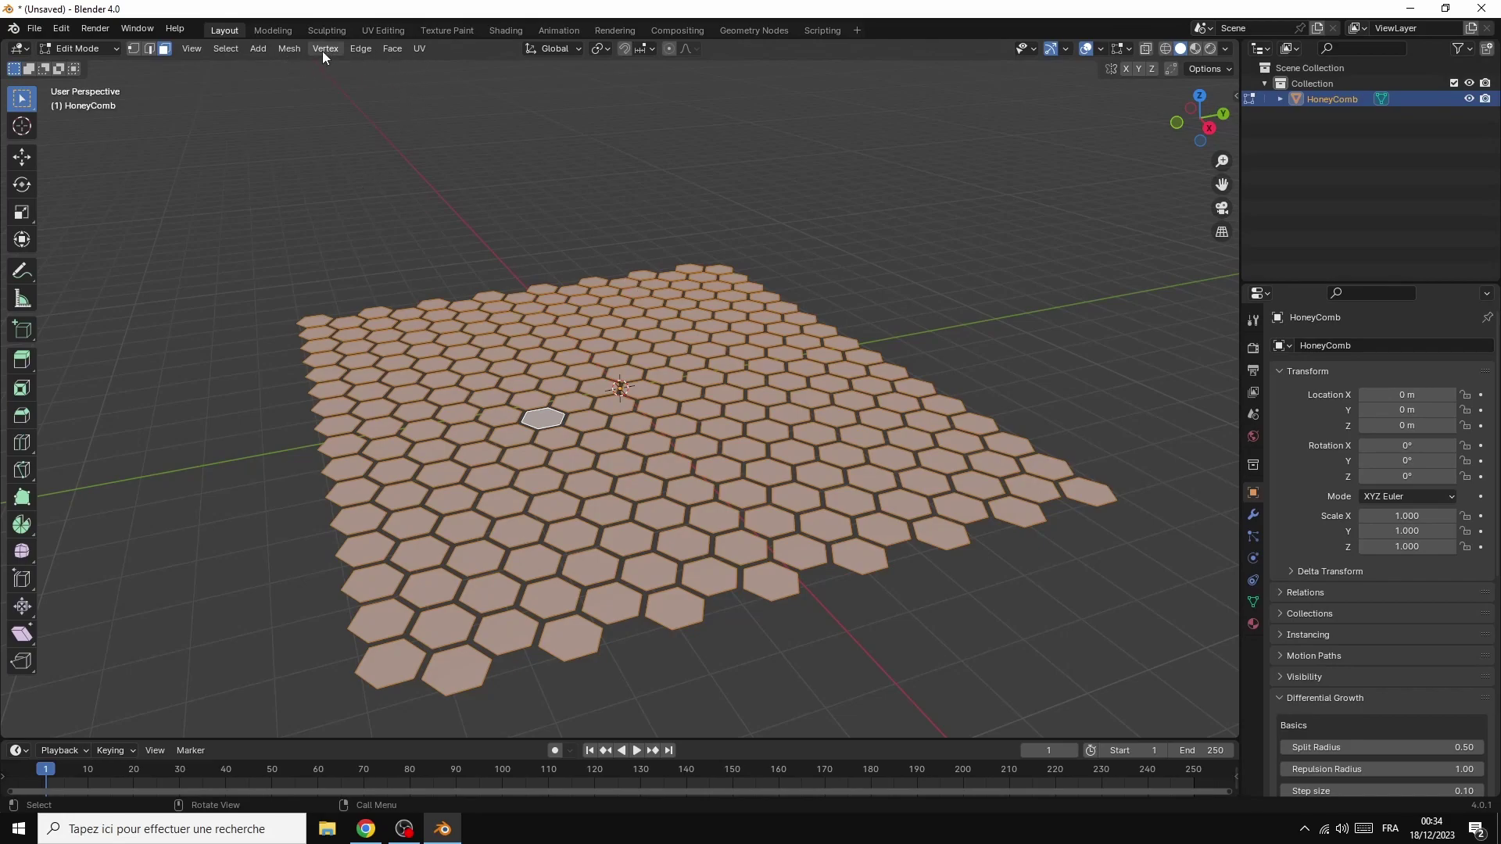
click(393, 50)
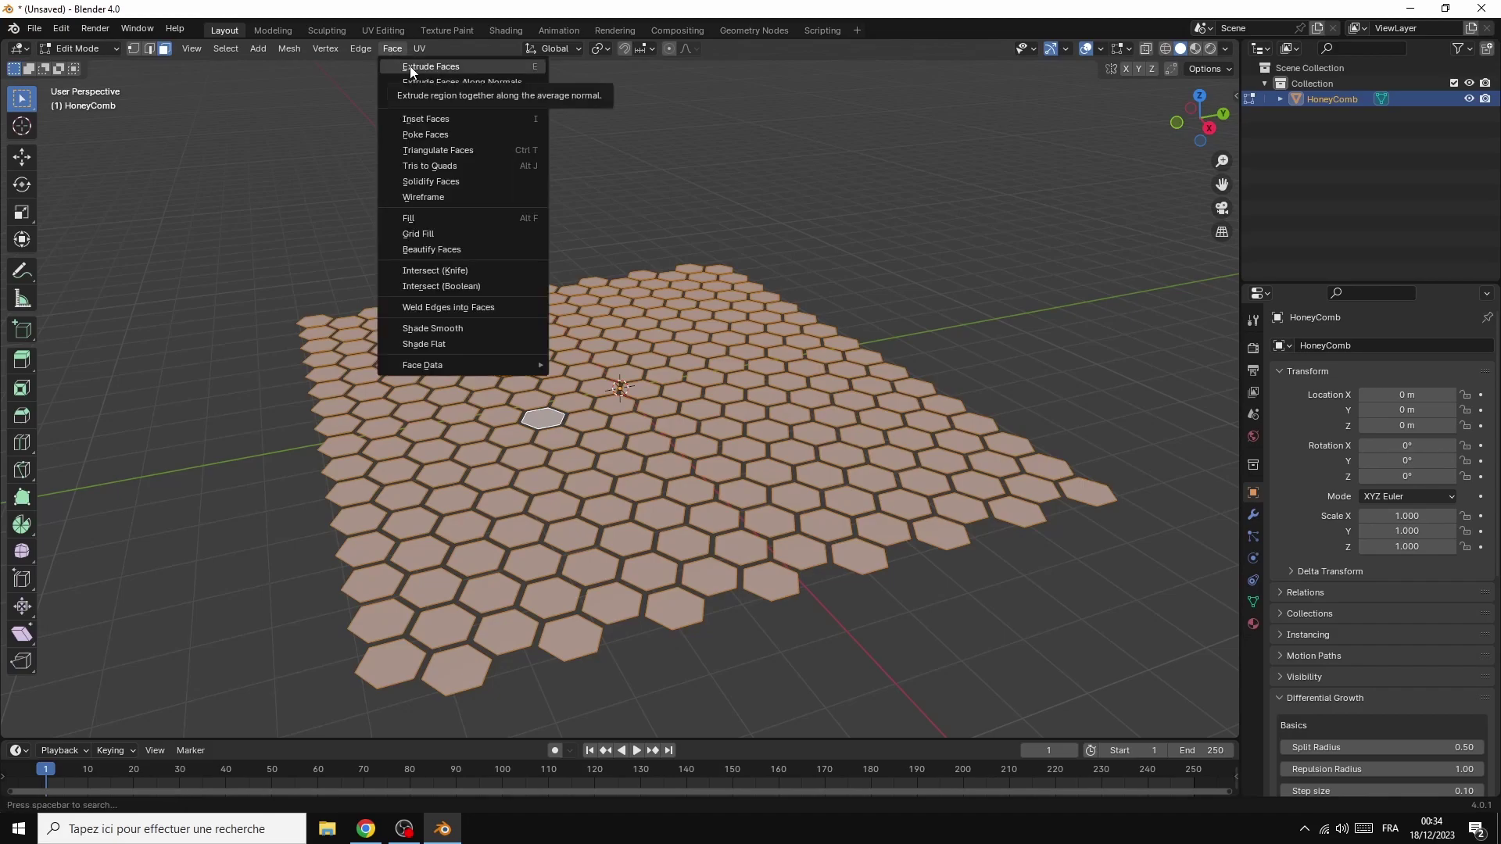
click(410, 67)
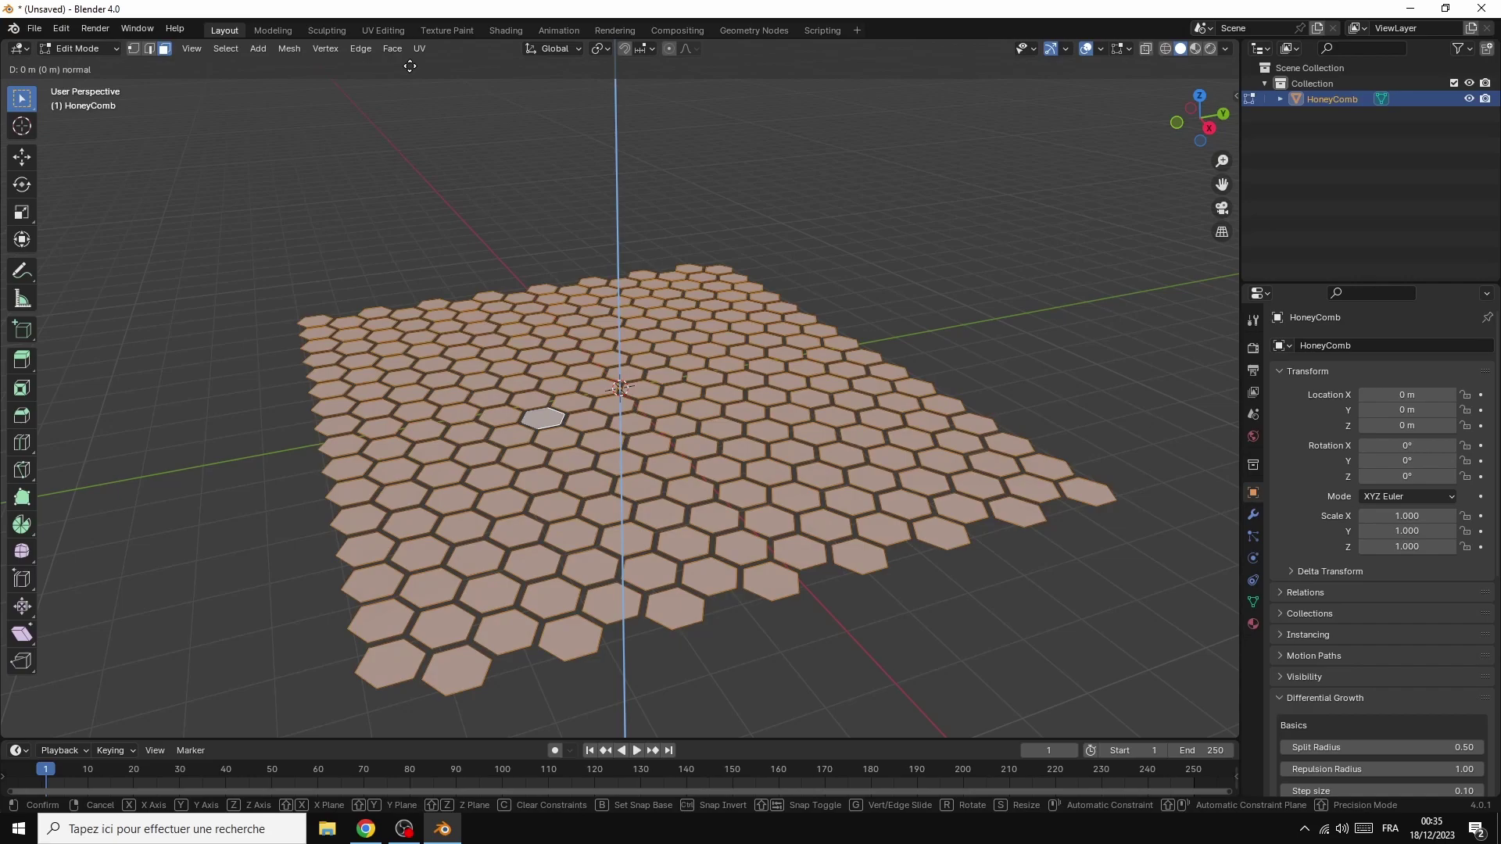
key(z)
key(z)
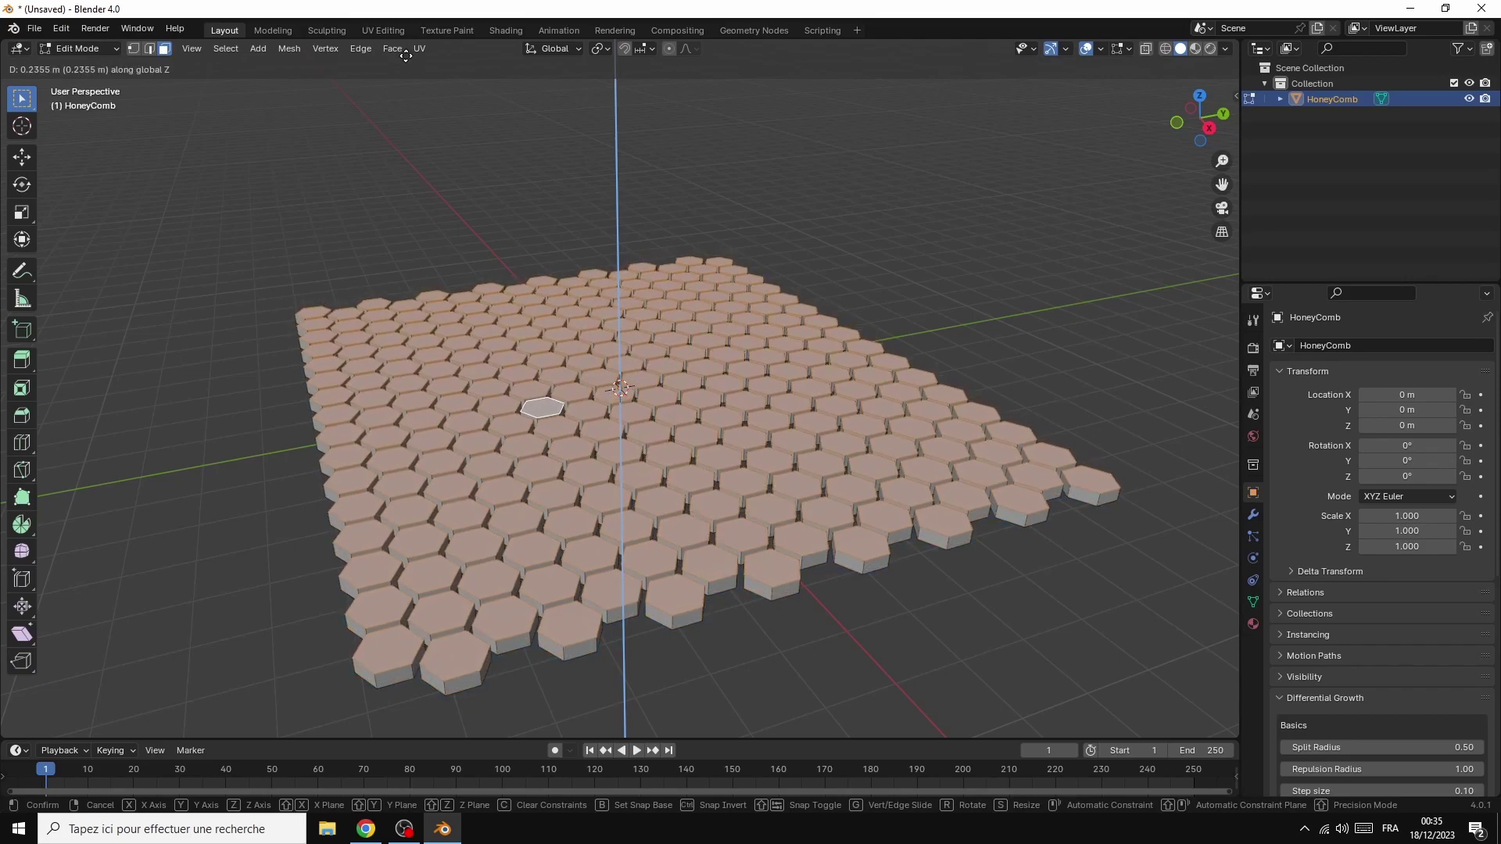
click(406, 59)
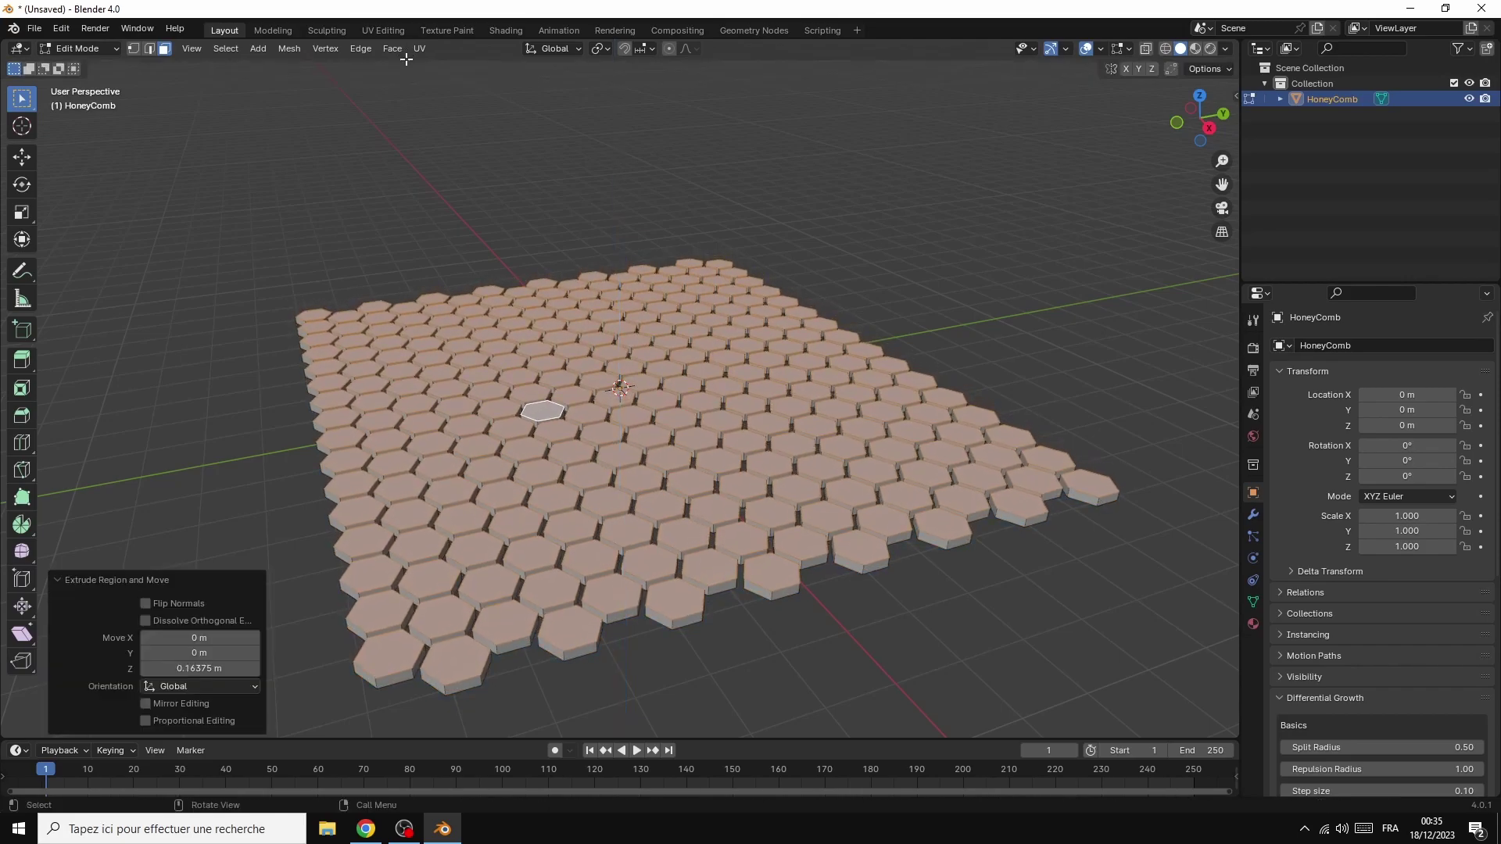
click(100, 48)
click(107, 69)
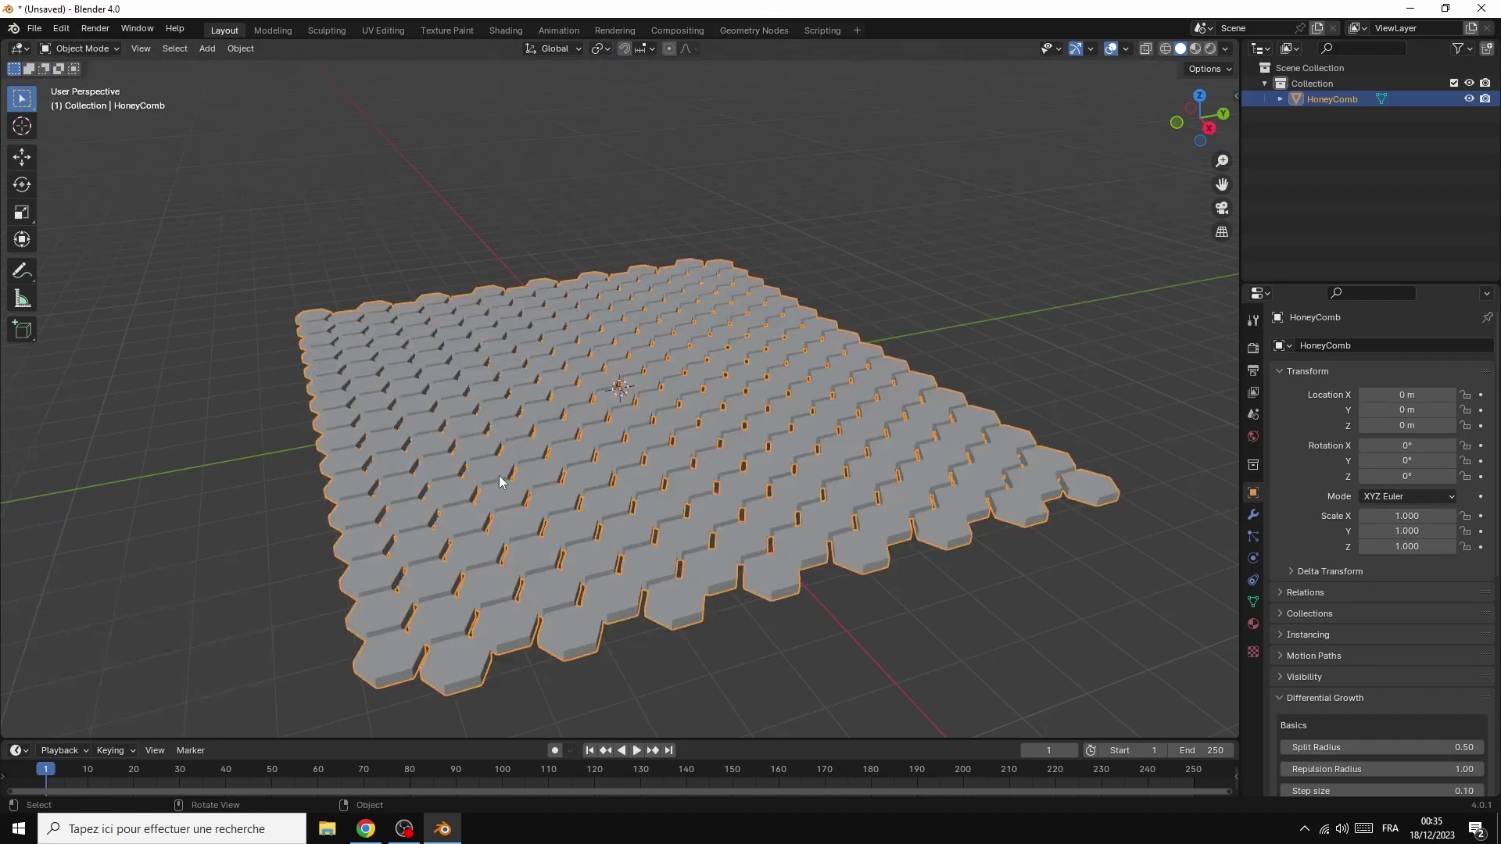
Duplicate the hexagonal tile mesh in place without moving the copy
right_click(609, 403)
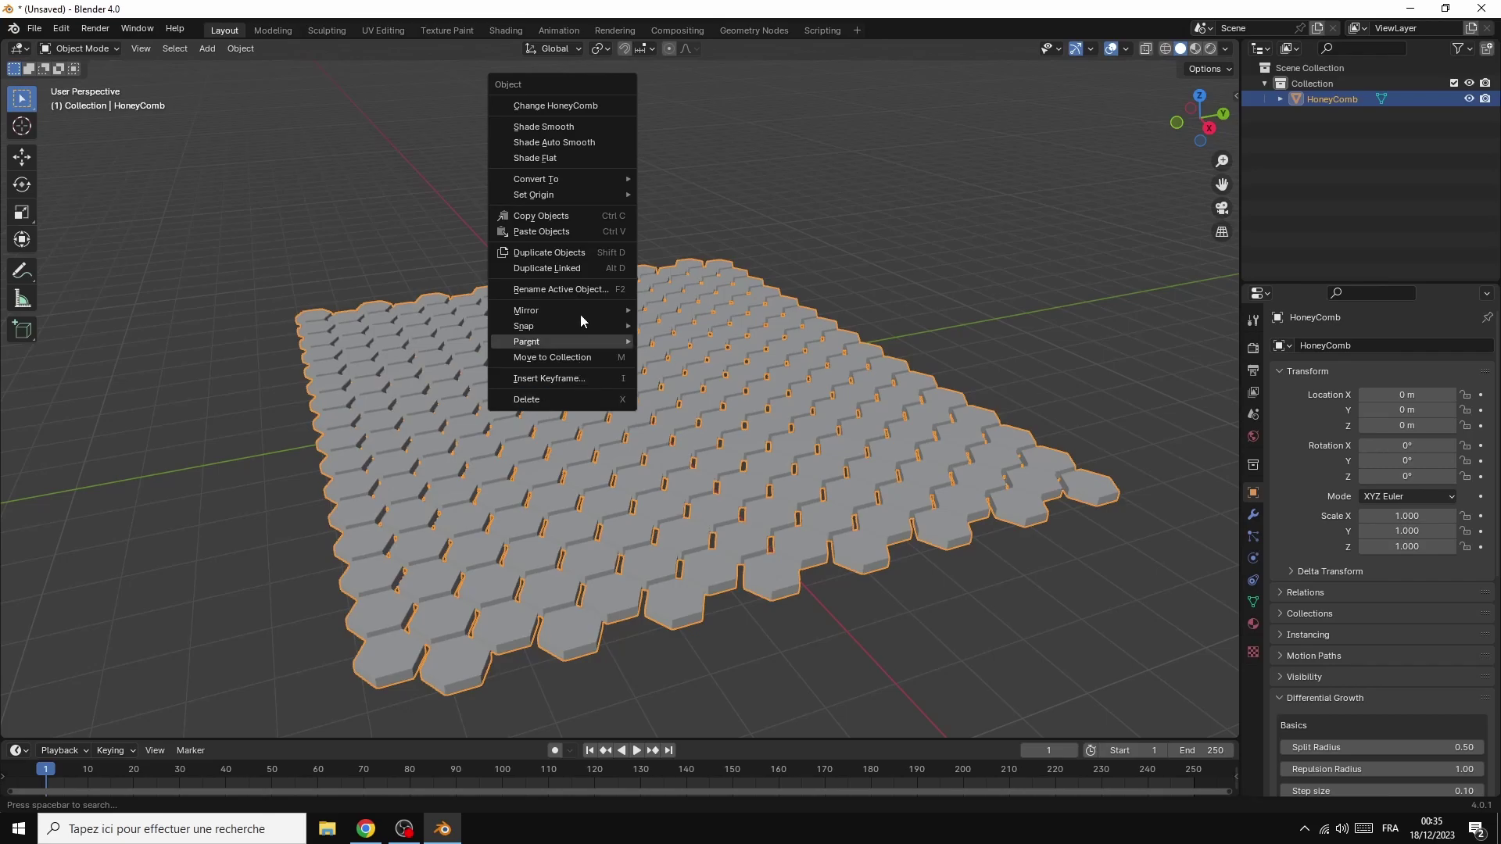
click(546, 254)
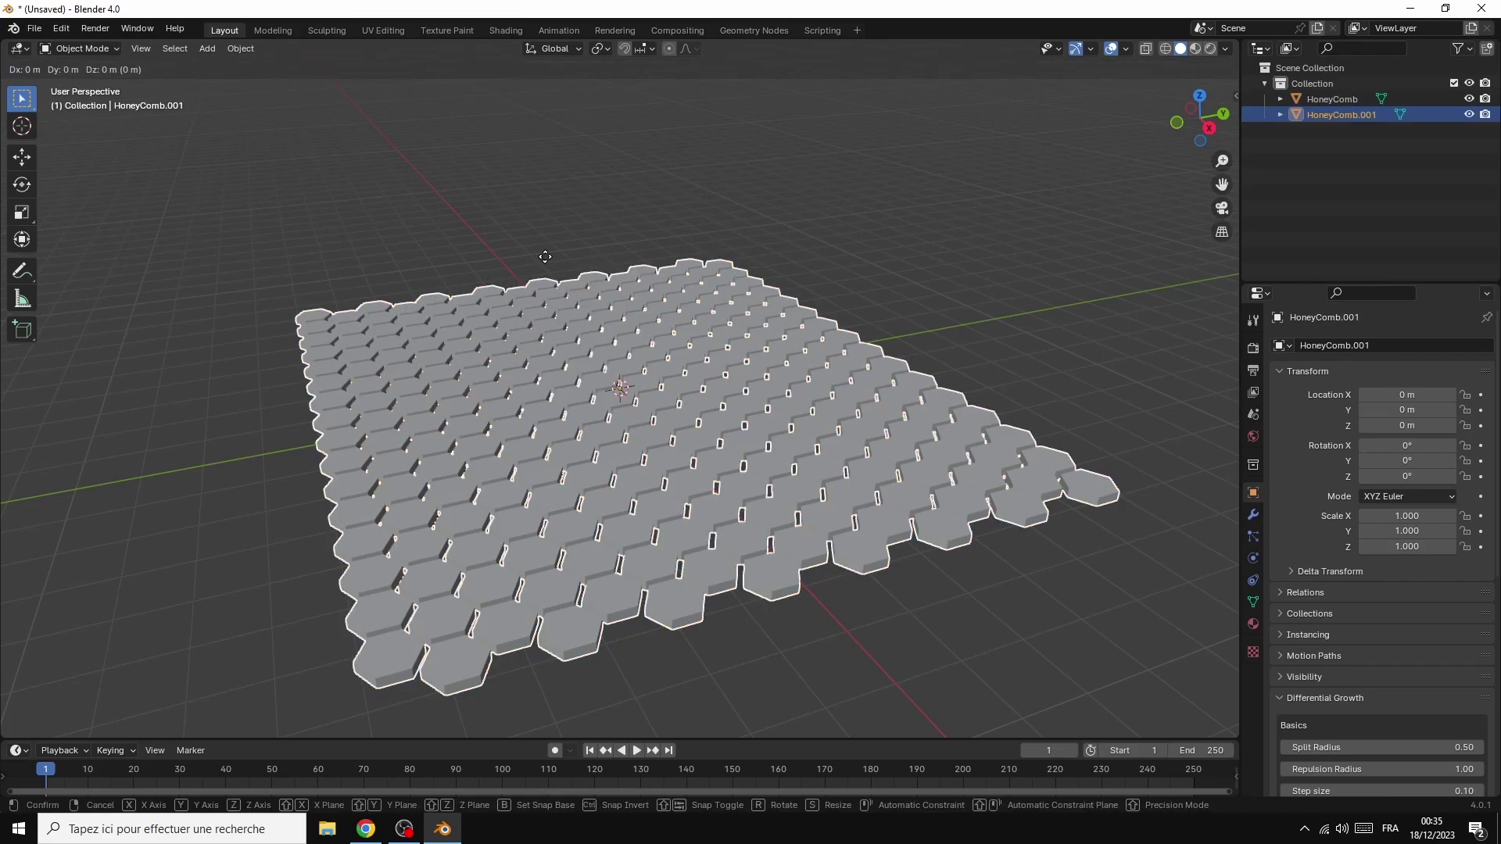
right_click(545, 257)
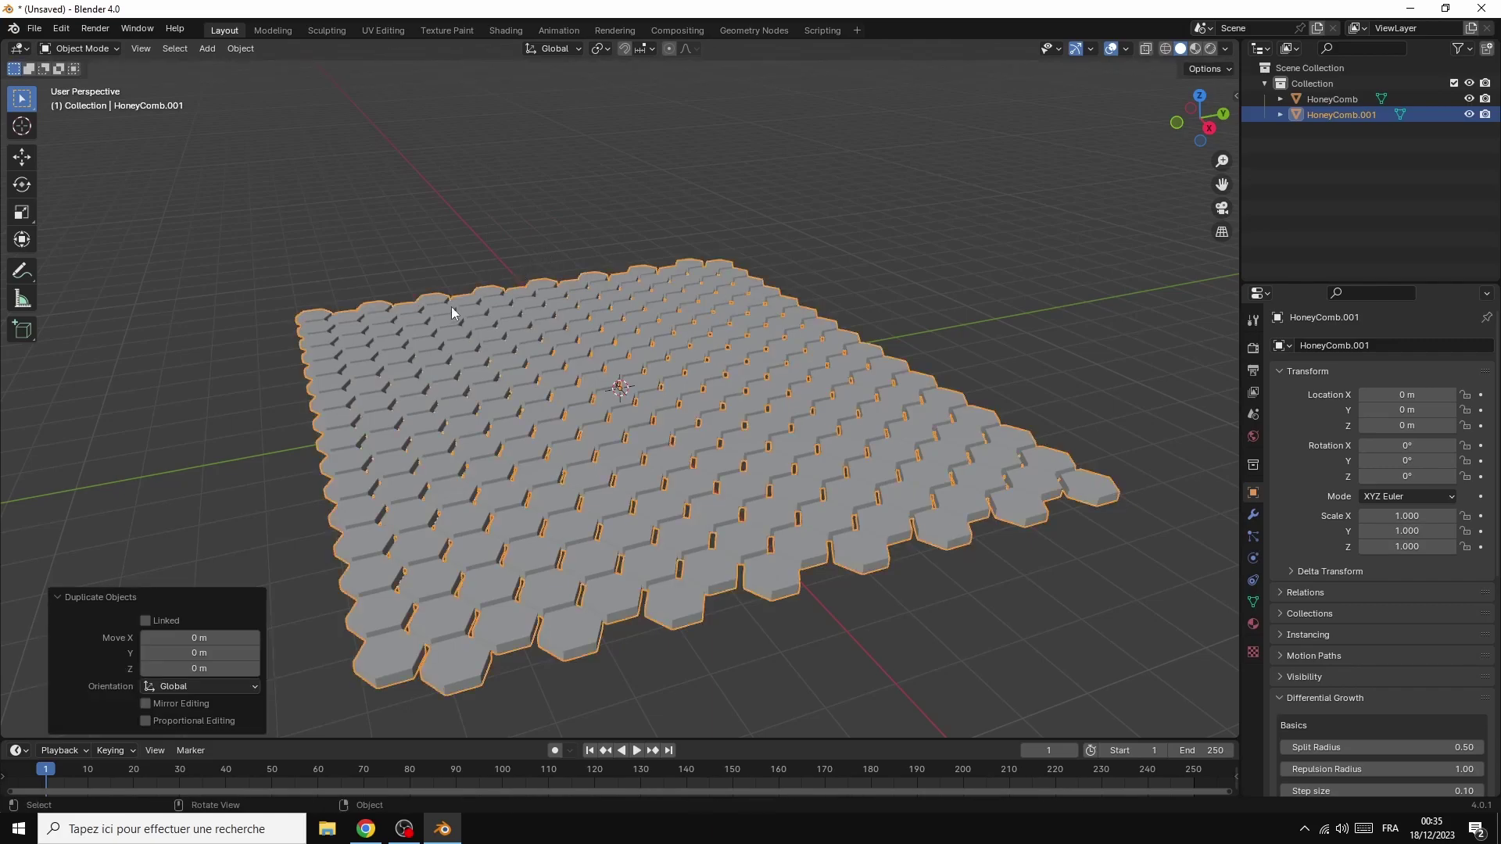
Extrude the selected top faces of the duplicated tiles about 2.43 m upward in Edit Mode and return to Object Mode
click(95, 48)
click(90, 92)
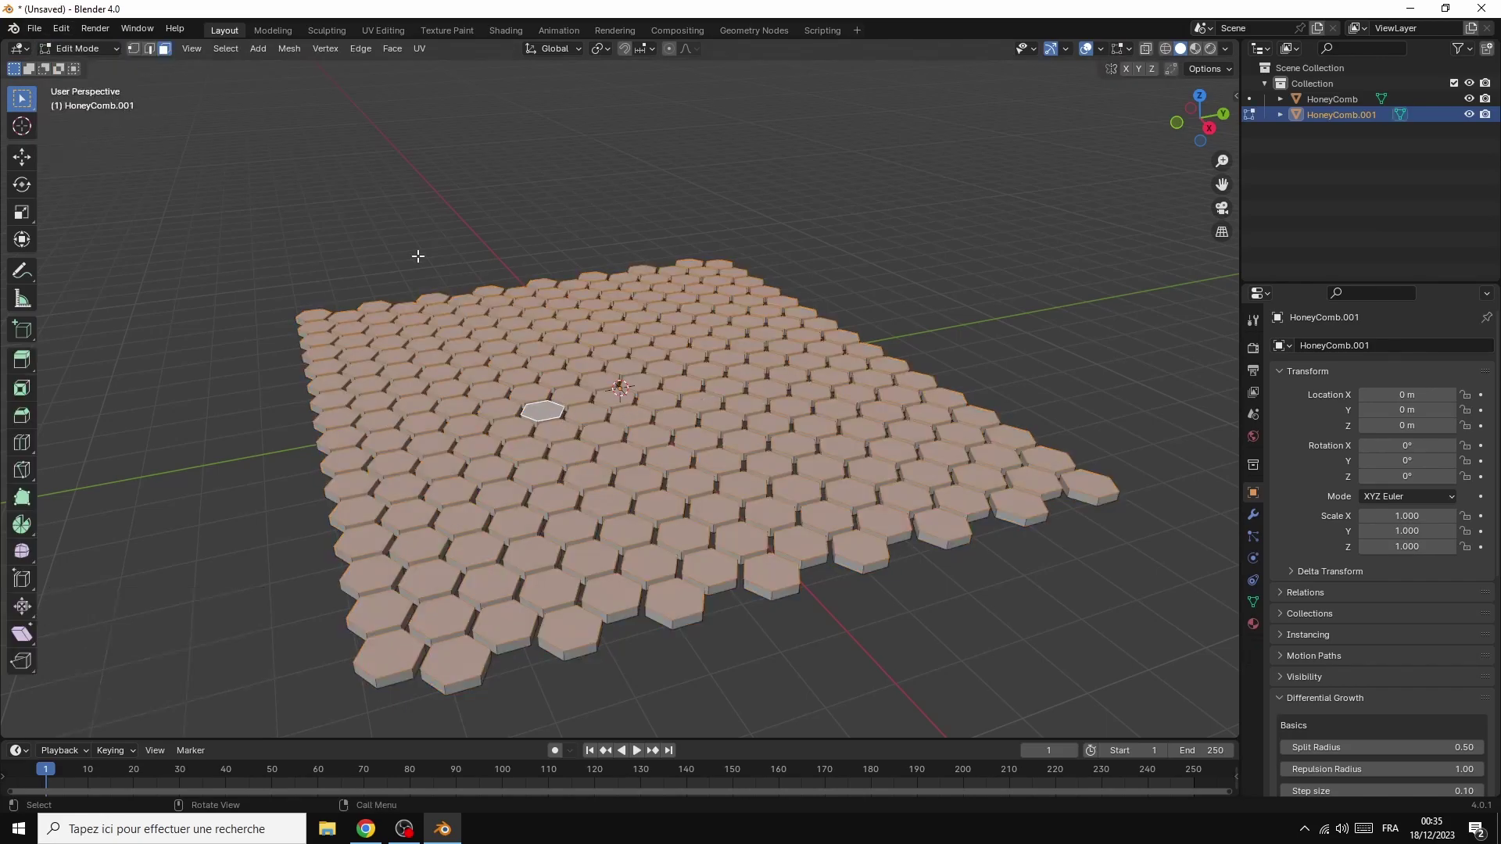
click(394, 48)
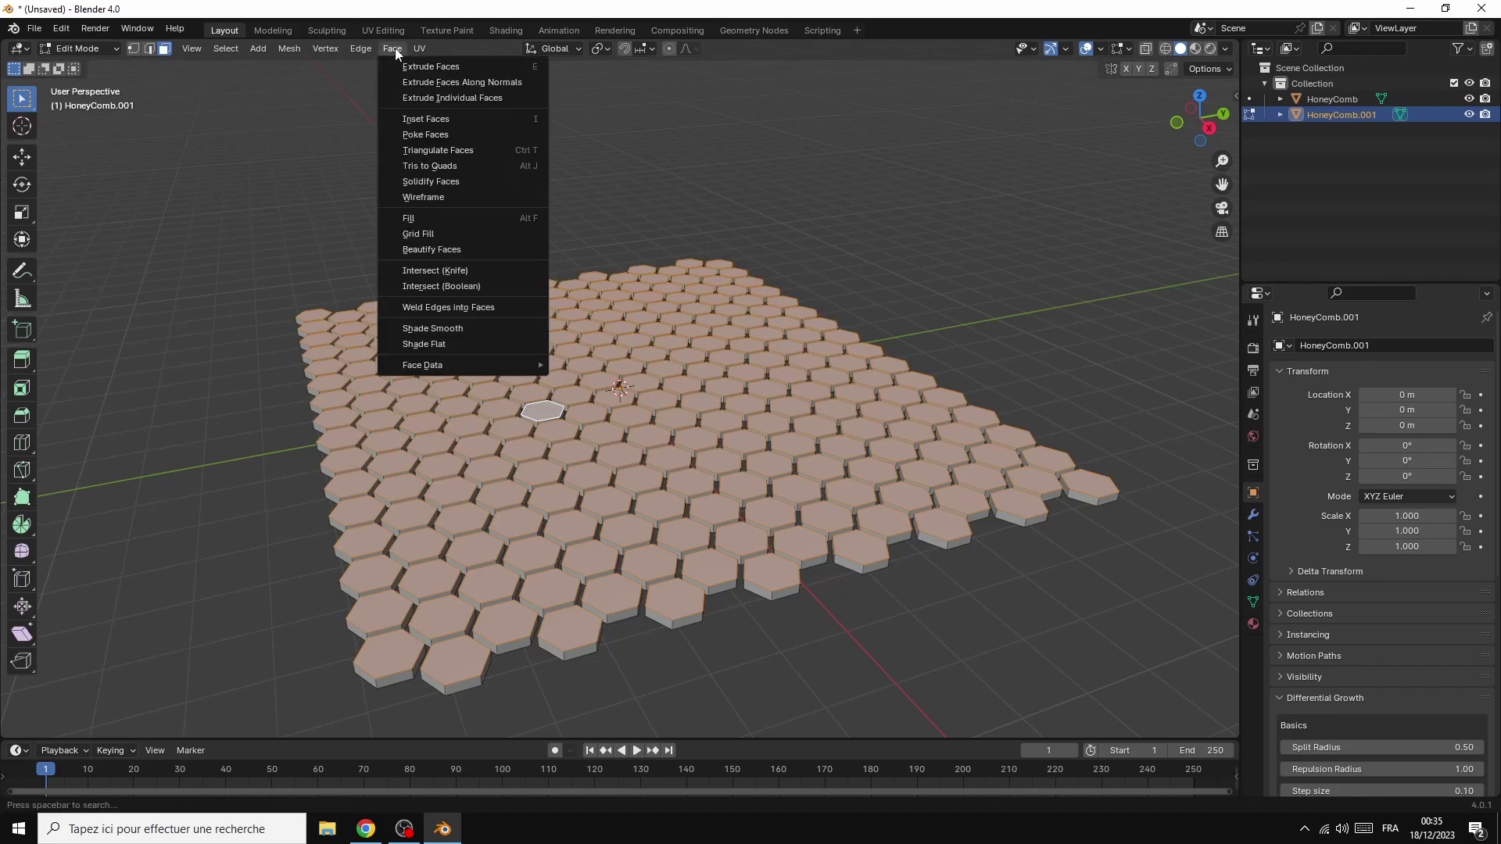
click(387, 53)
click(386, 52)
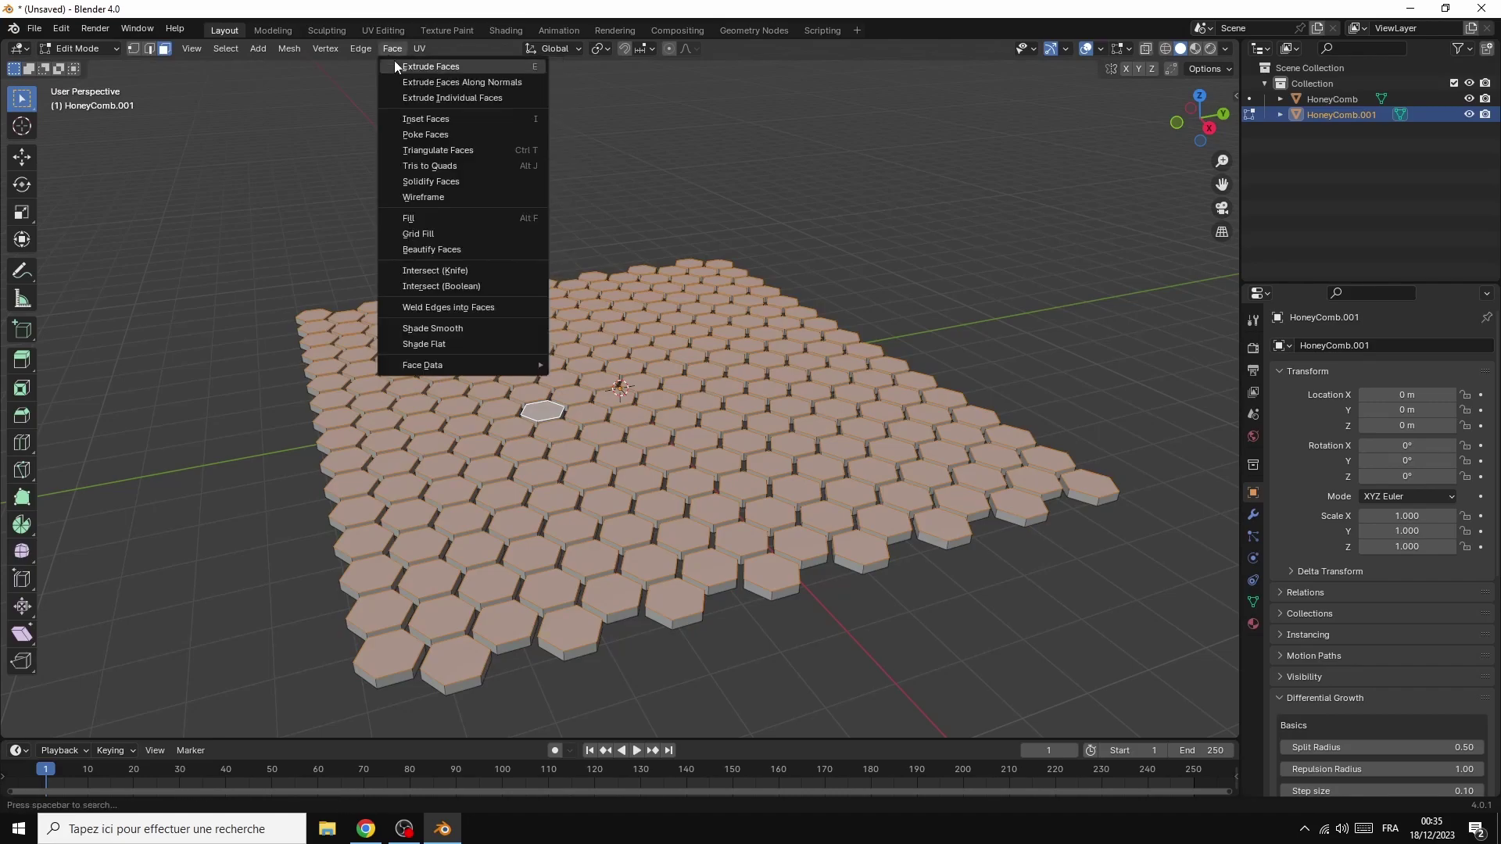
click(412, 68)
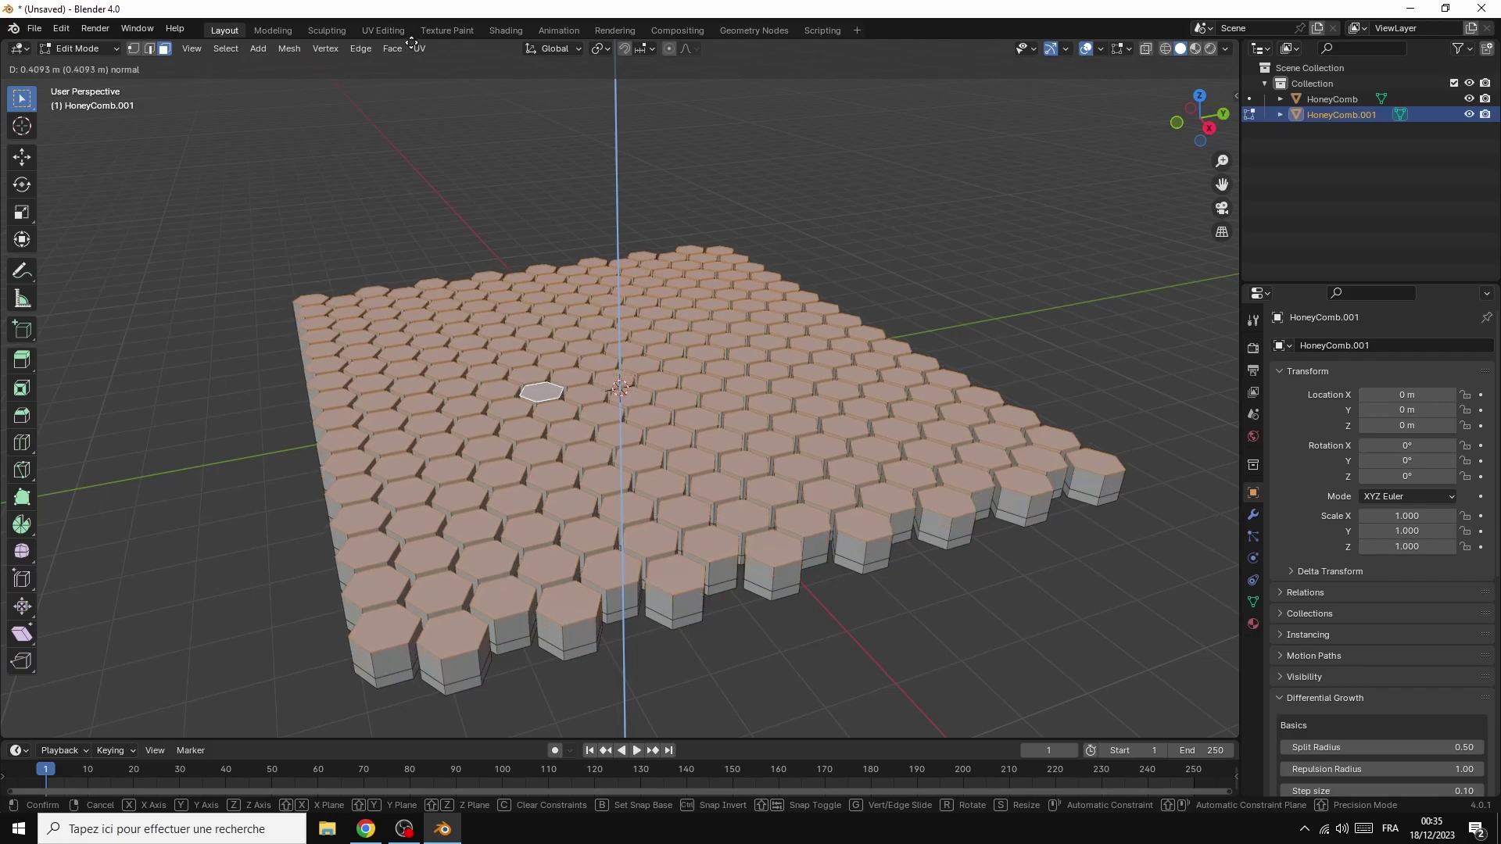
click(366, 647)
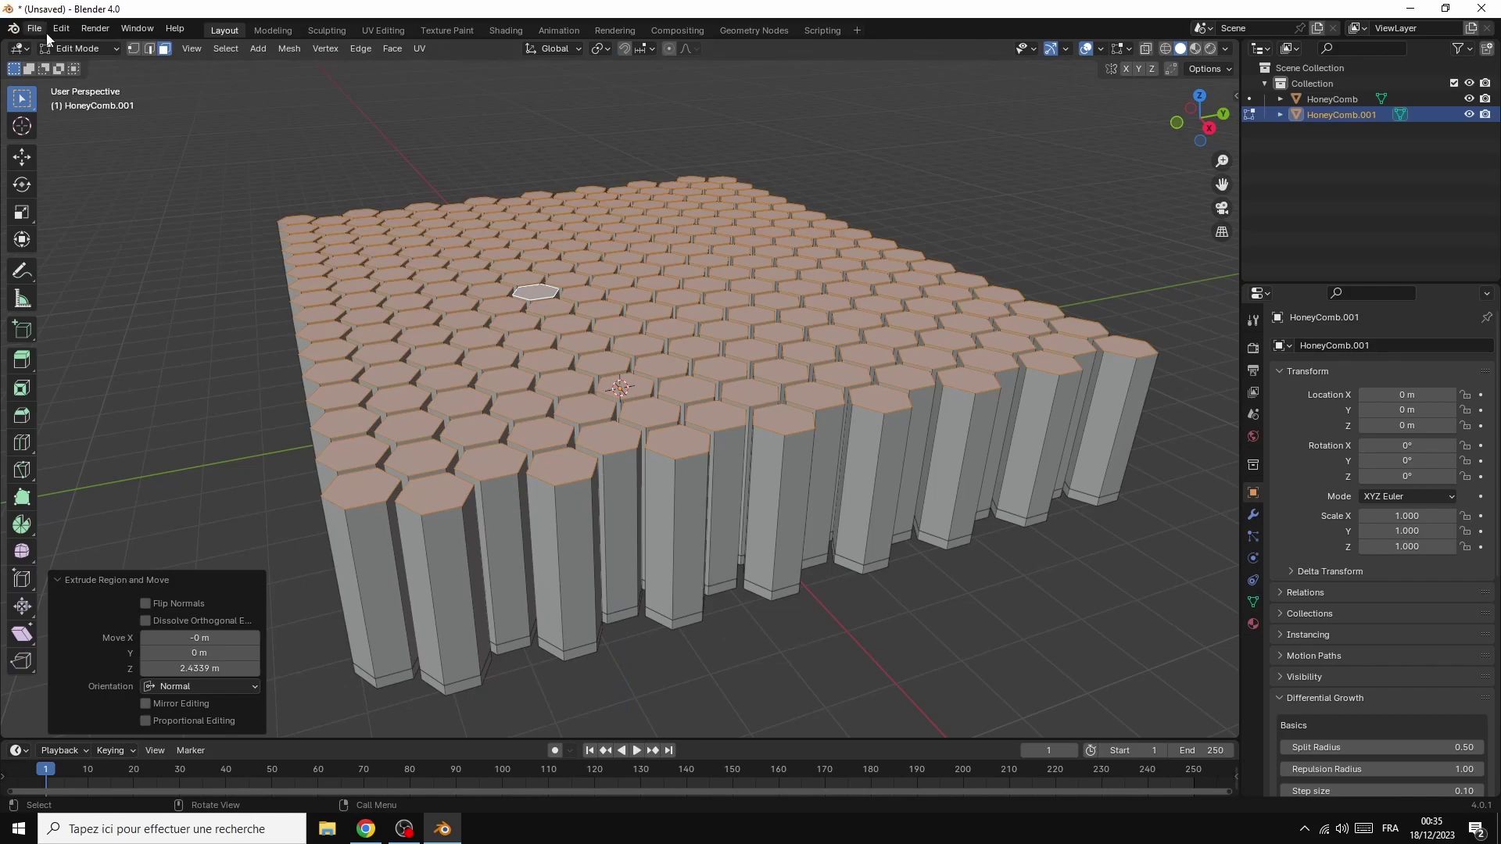
click(77, 49)
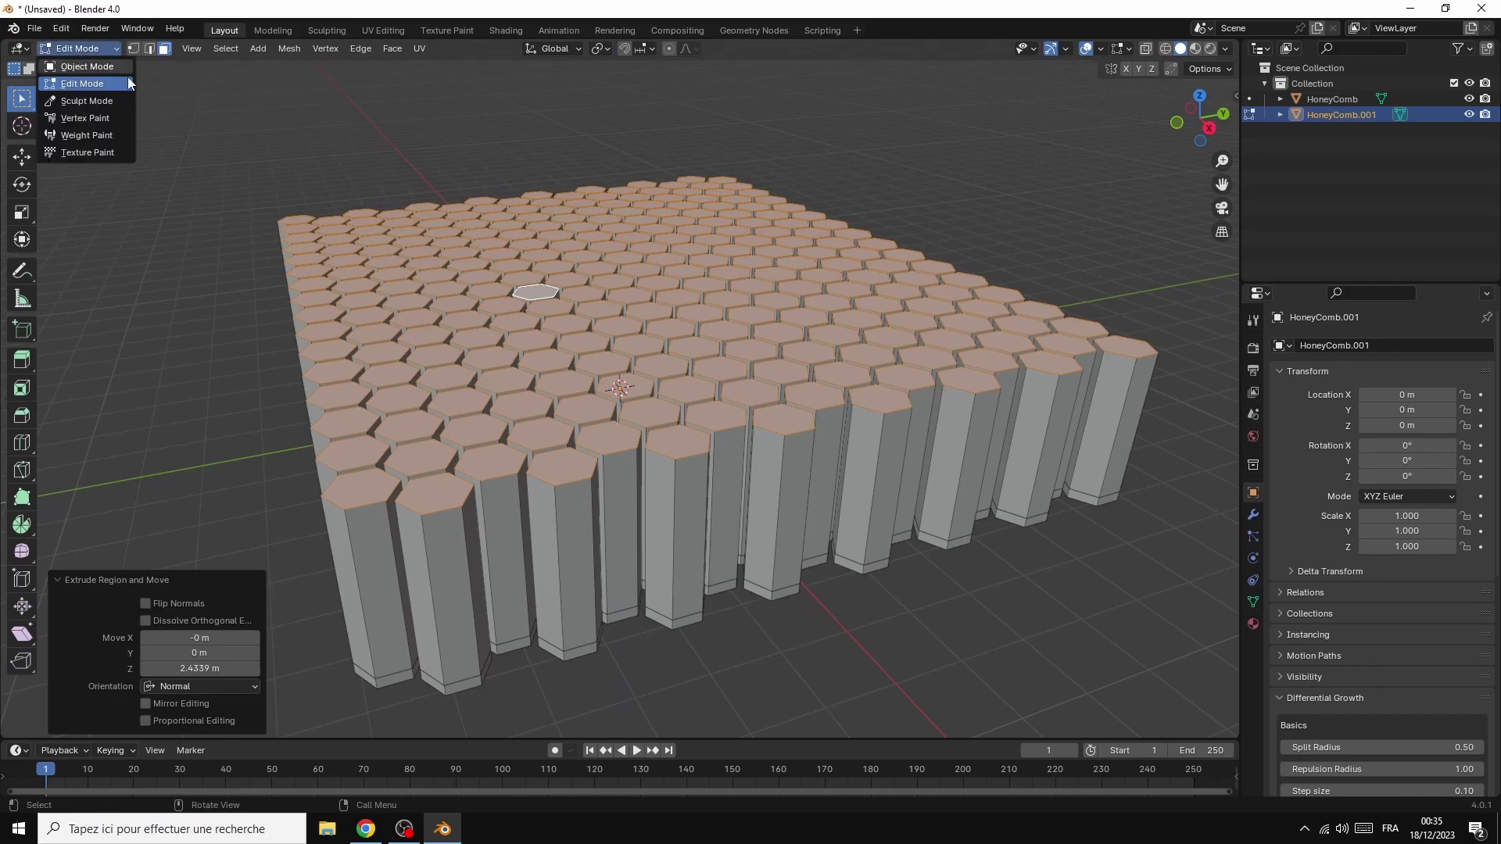
click(102, 69)
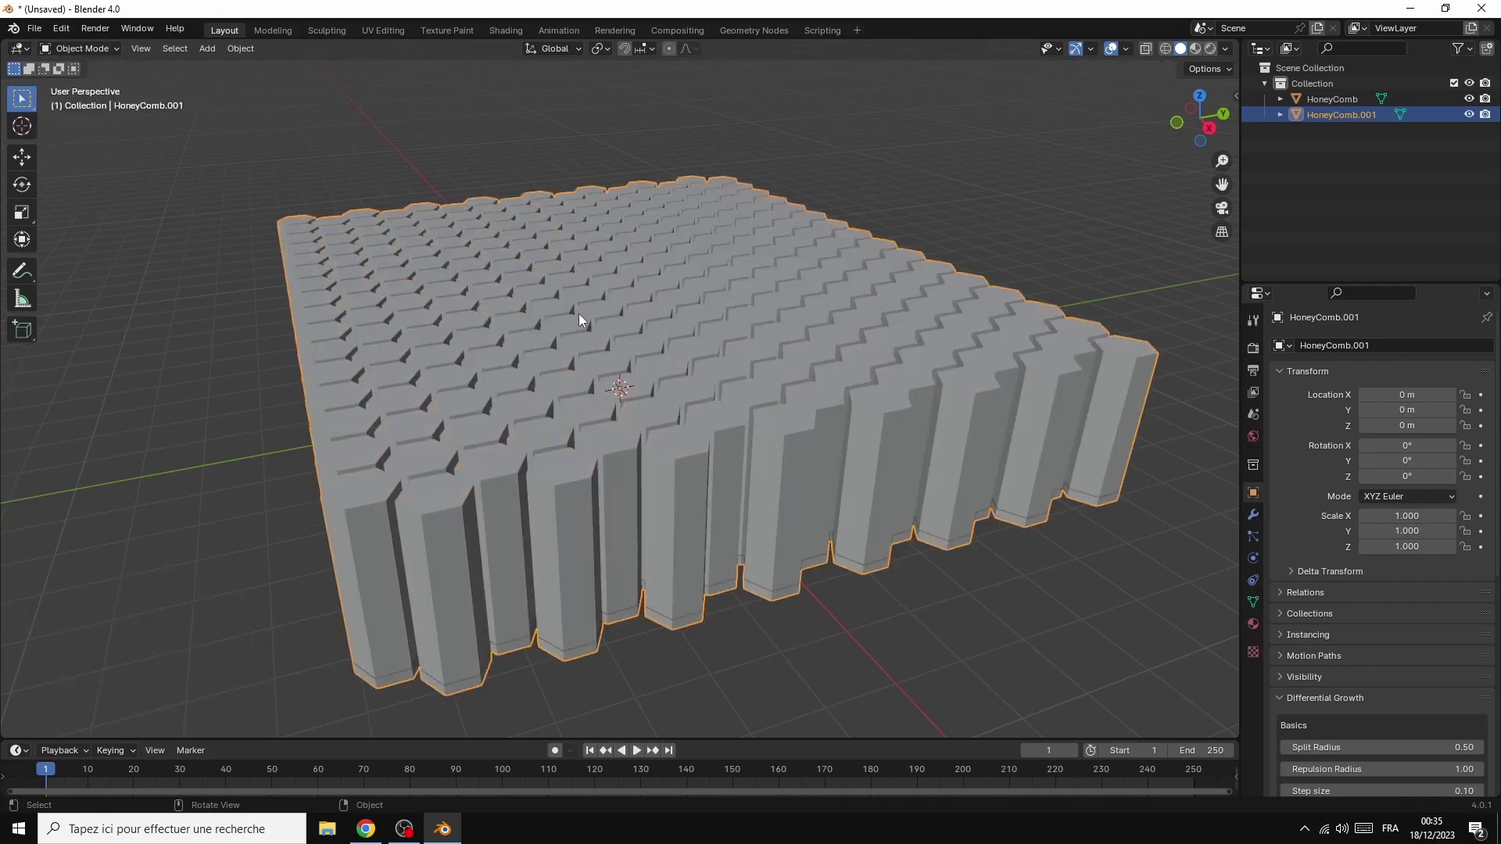
Duplicate the tall hexagonal columns in place and scale the copy up uniformly to about 1.047
right_click(666, 404)
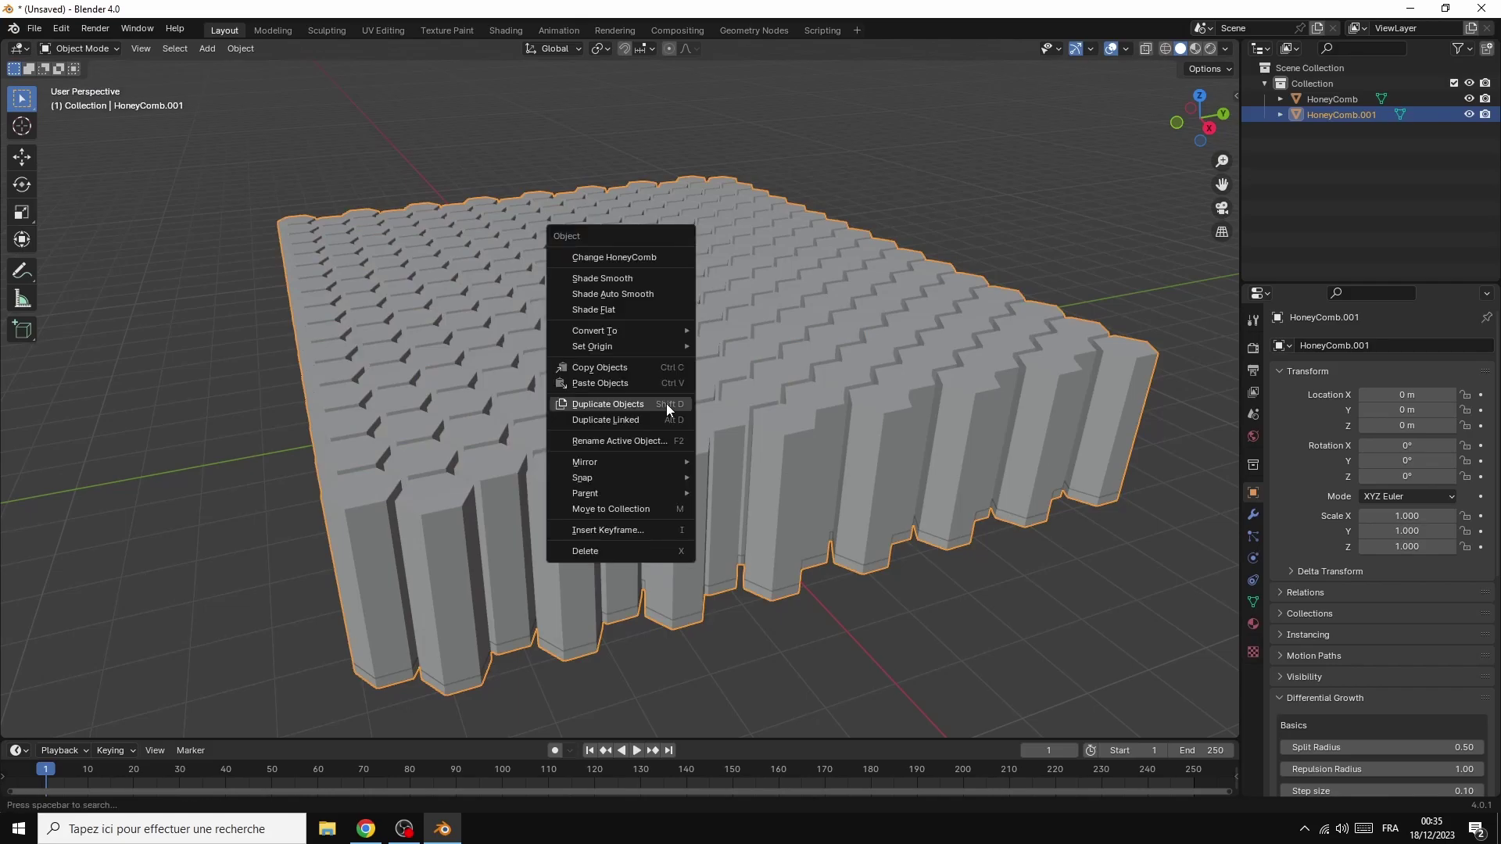
click(665, 403)
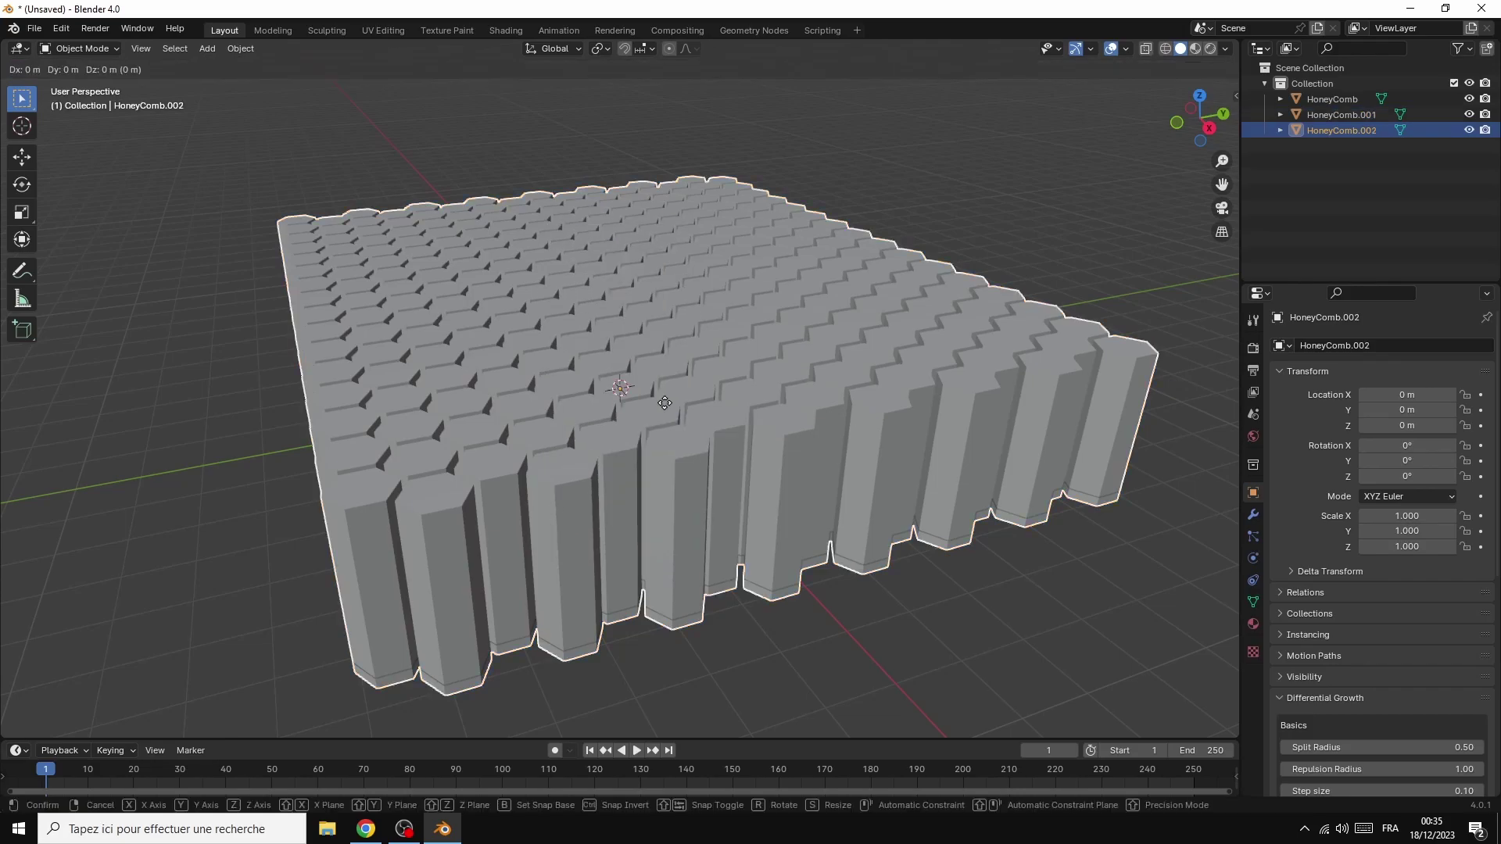
key(s)
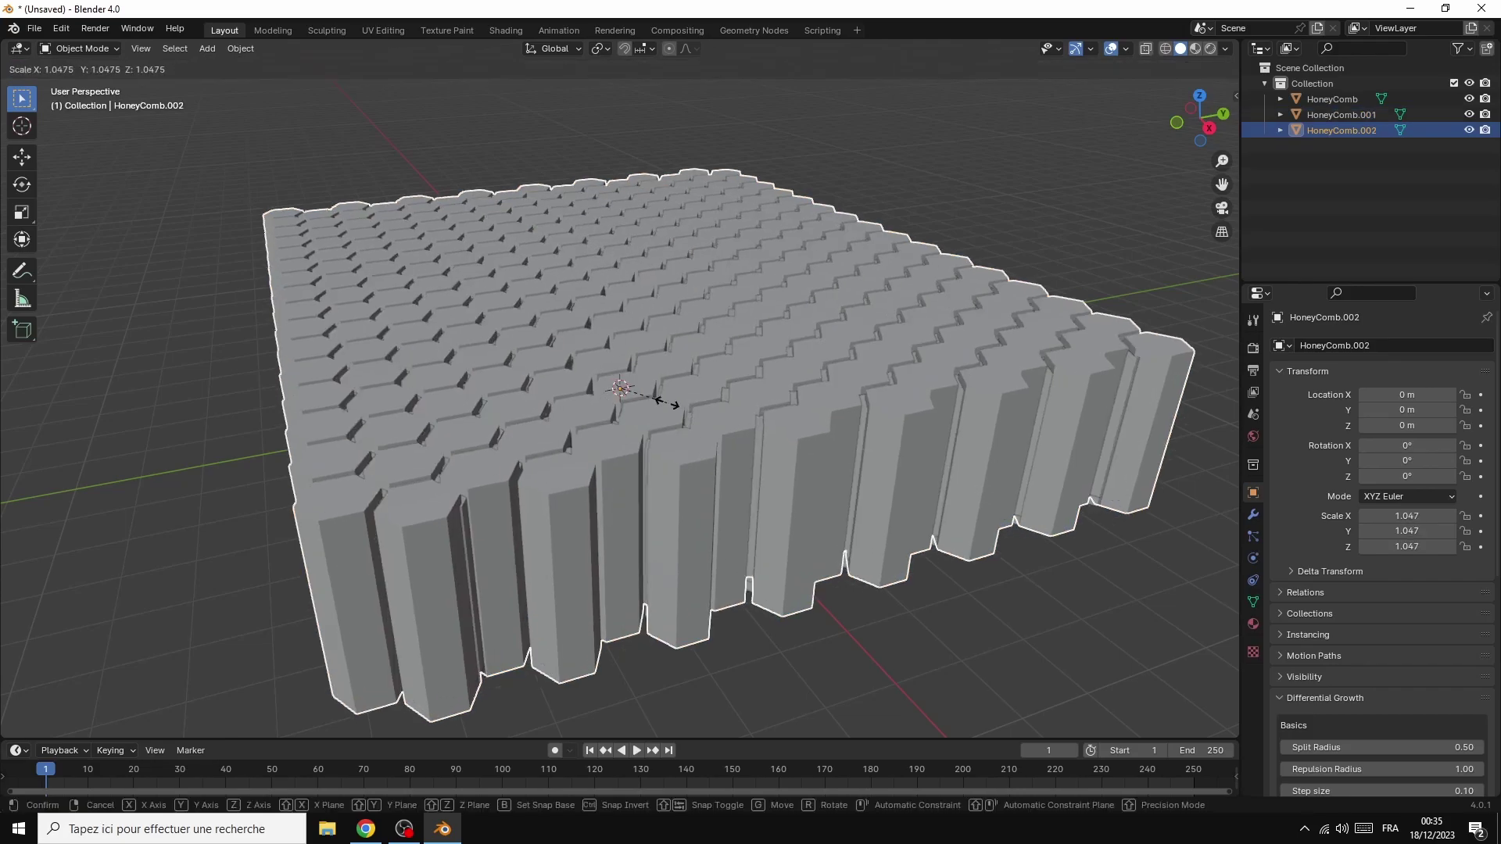
click(667, 403)
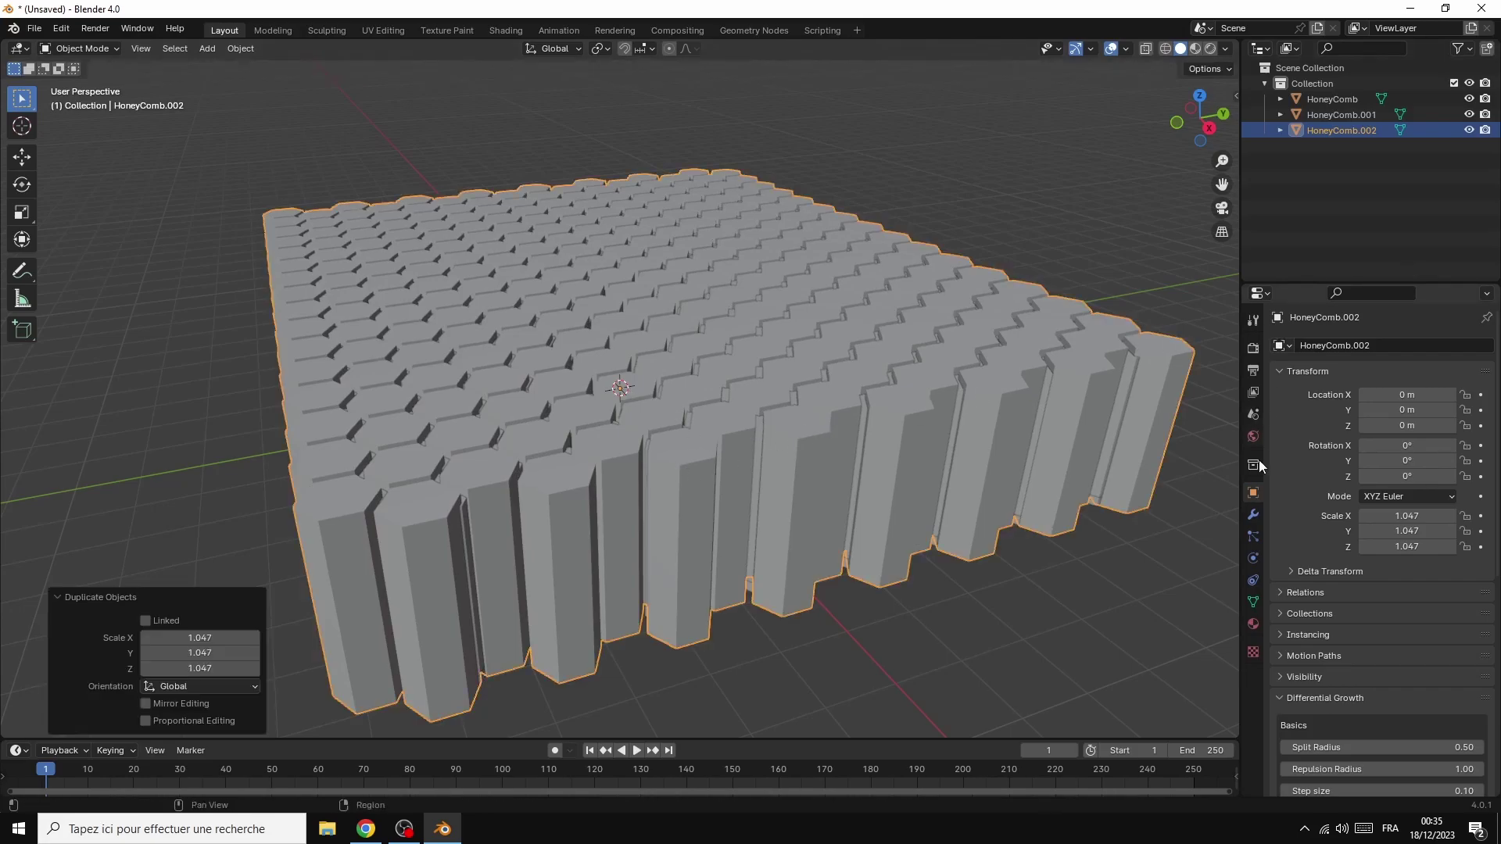
Add a Wireframe modifier to the enlarged copy of the columns, keeping its scale
click(1252, 516)
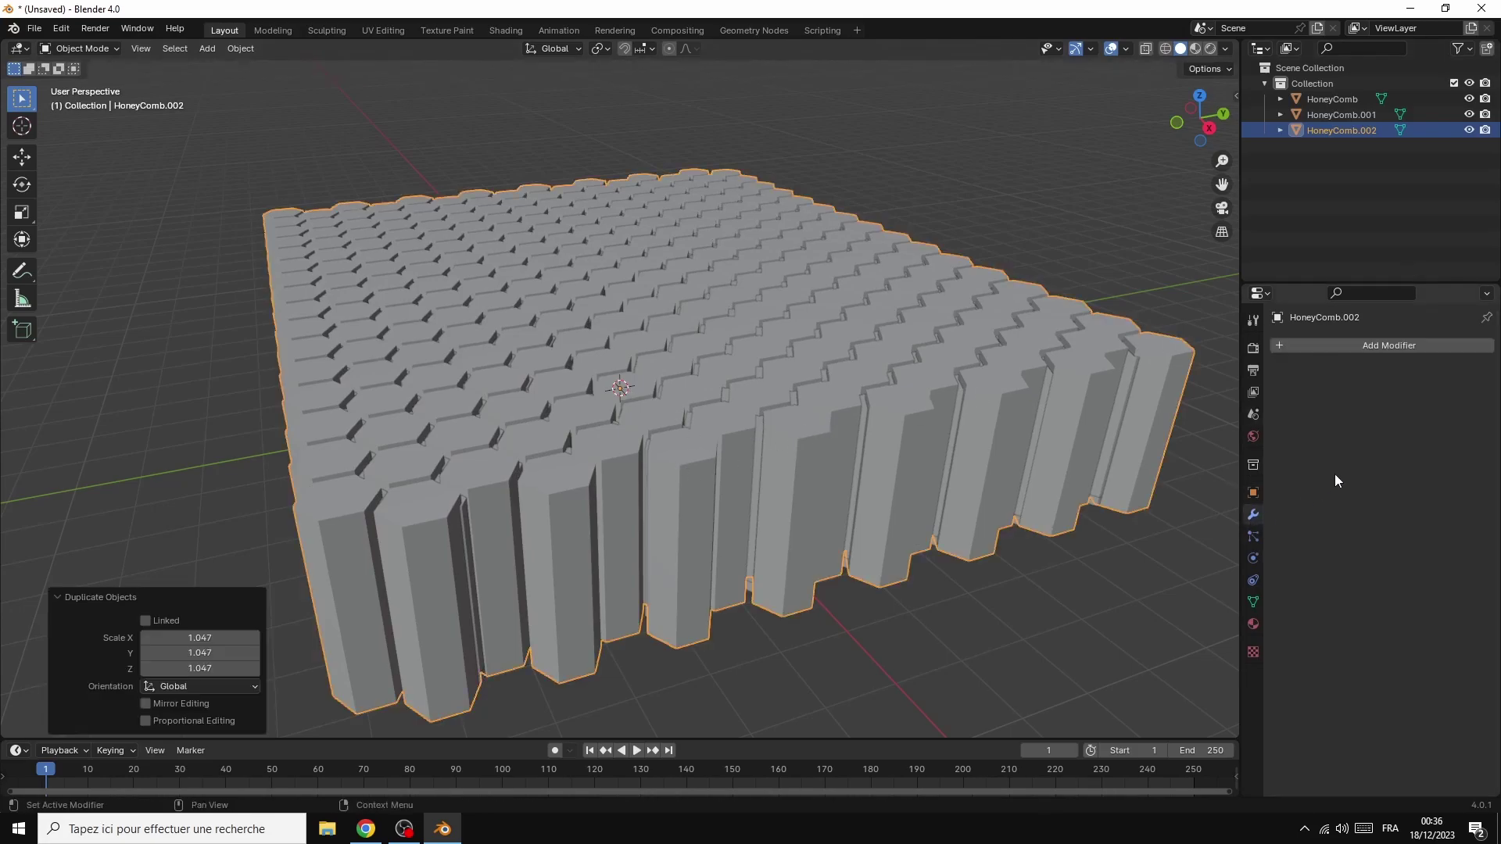
click(1376, 345)
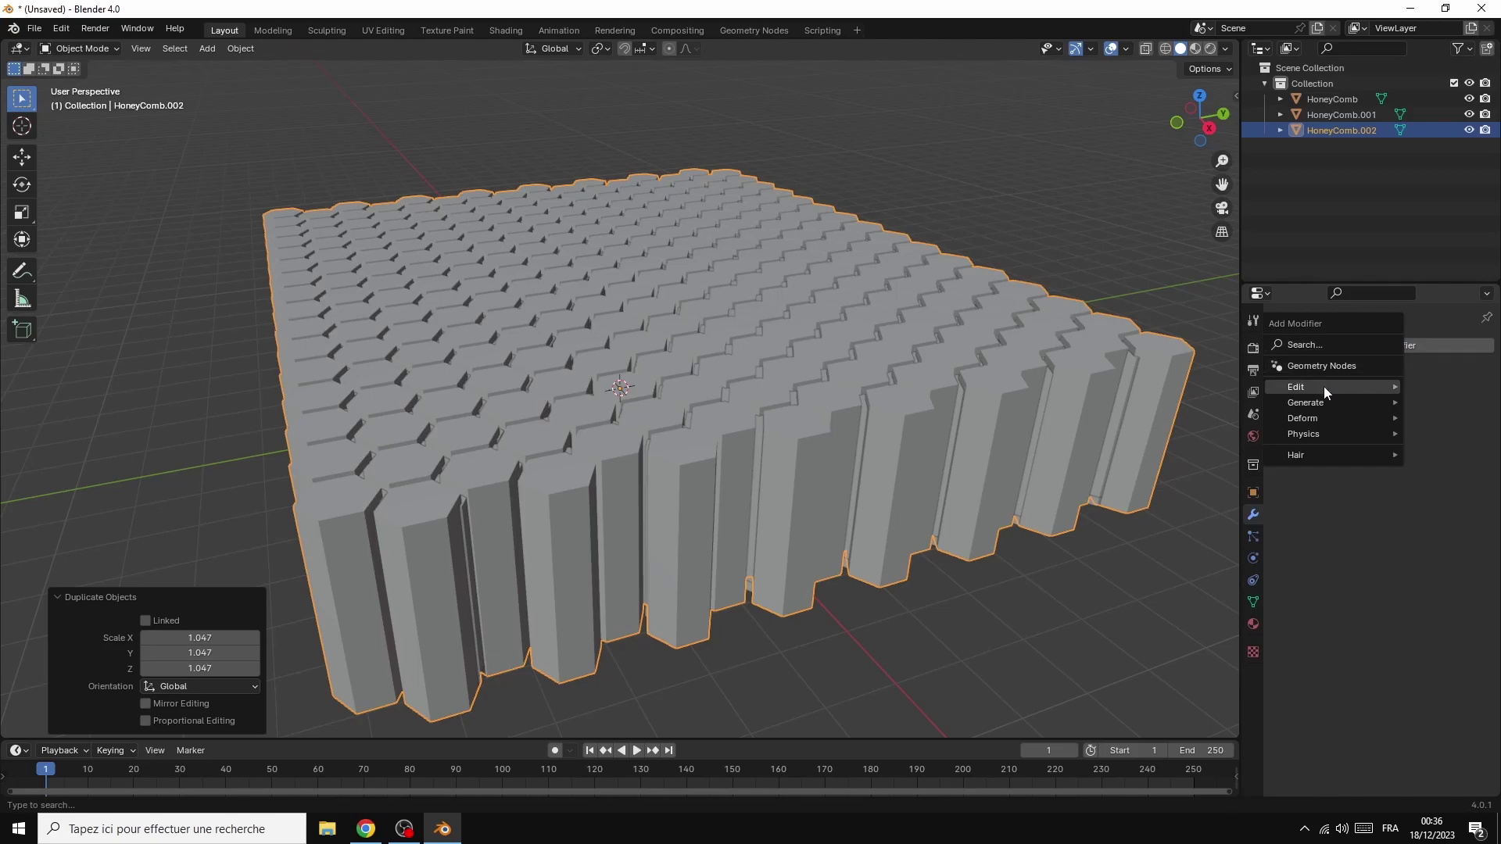
mouse_move(1315, 419)
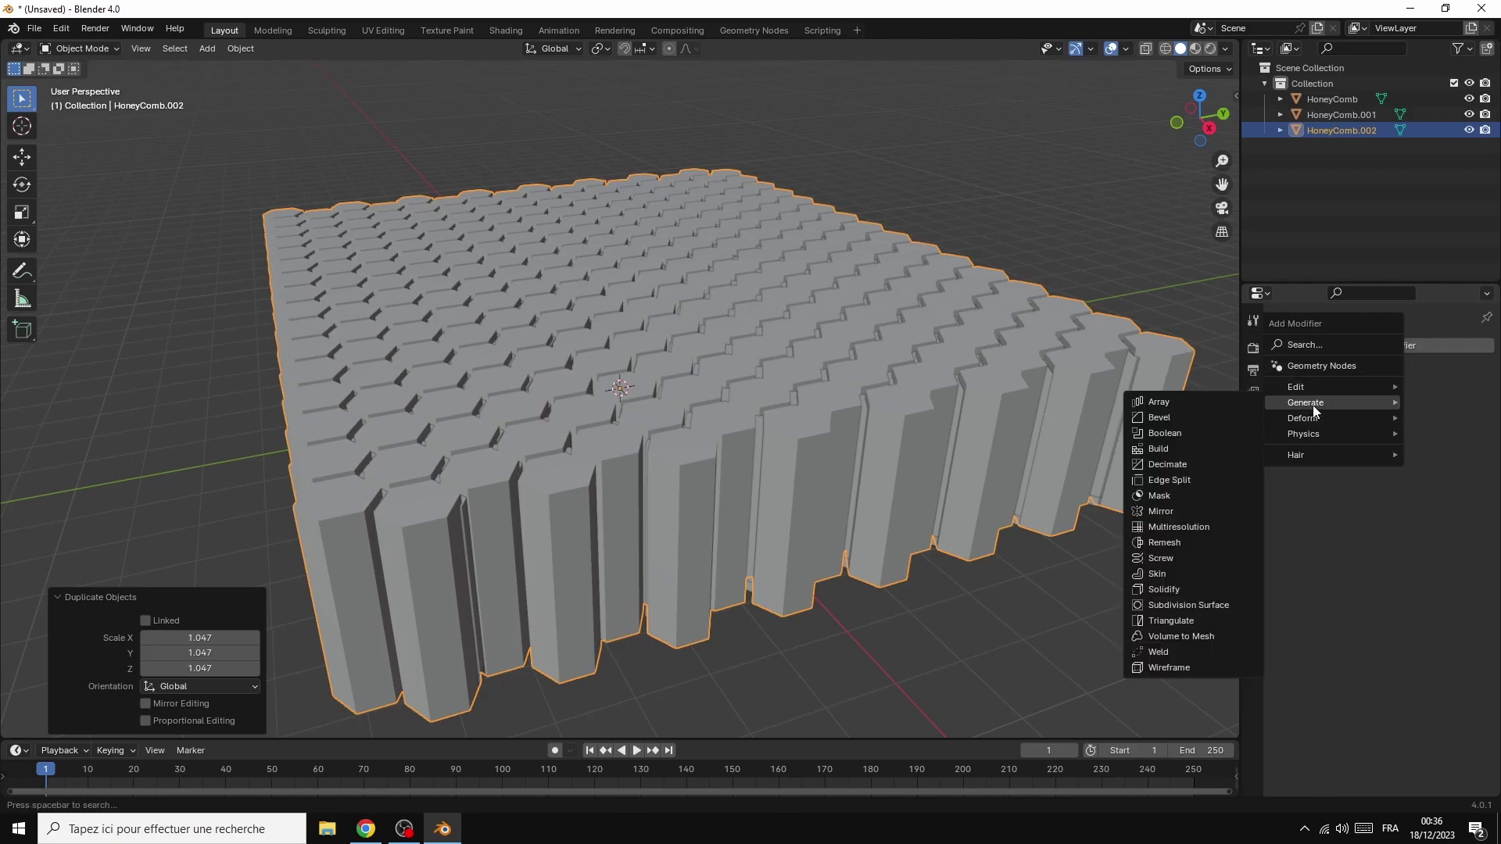
click(1171, 664)
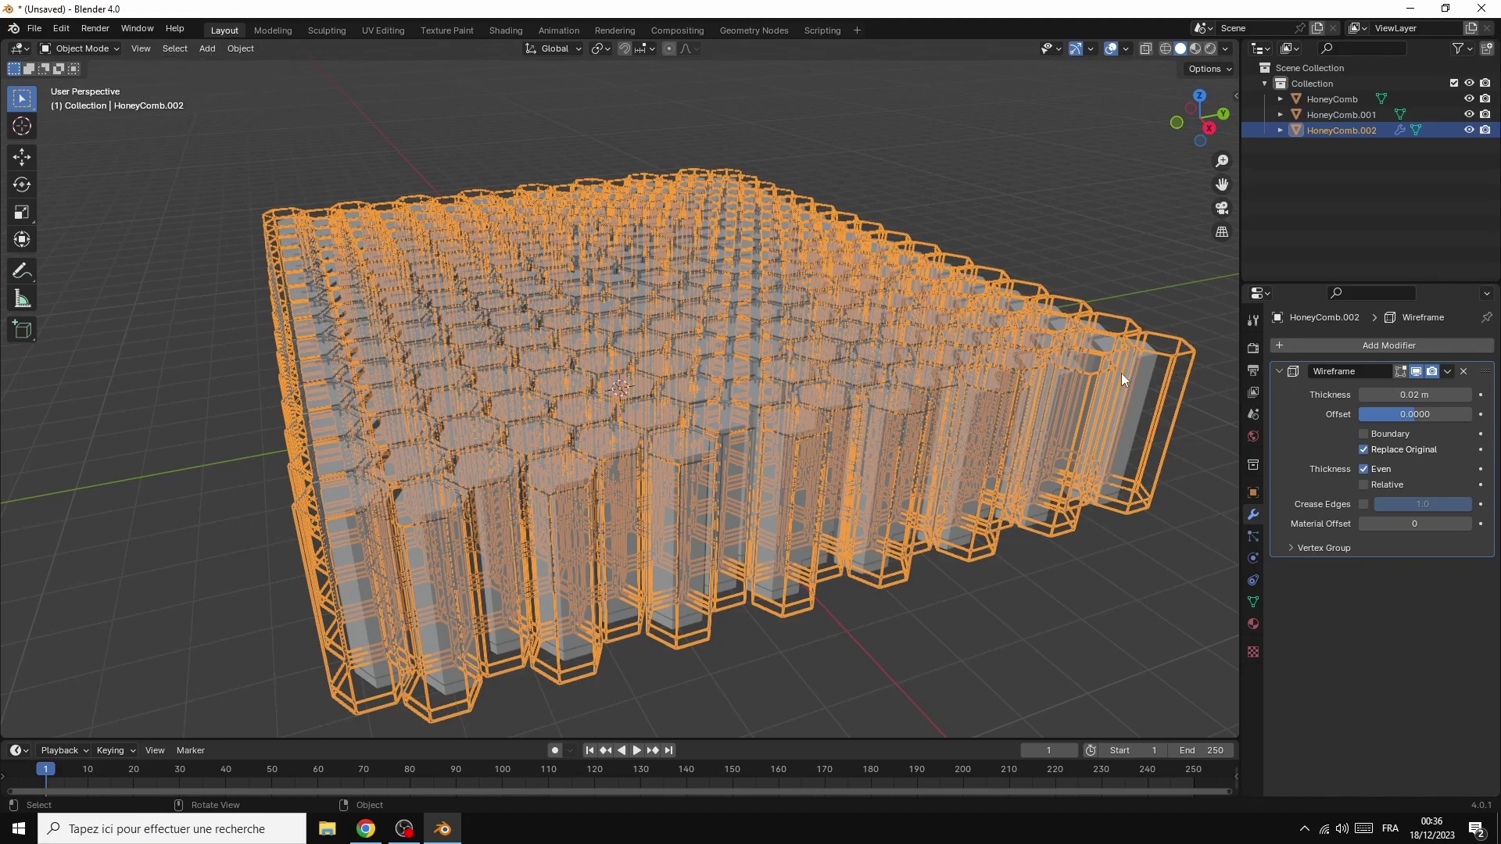
key(s)
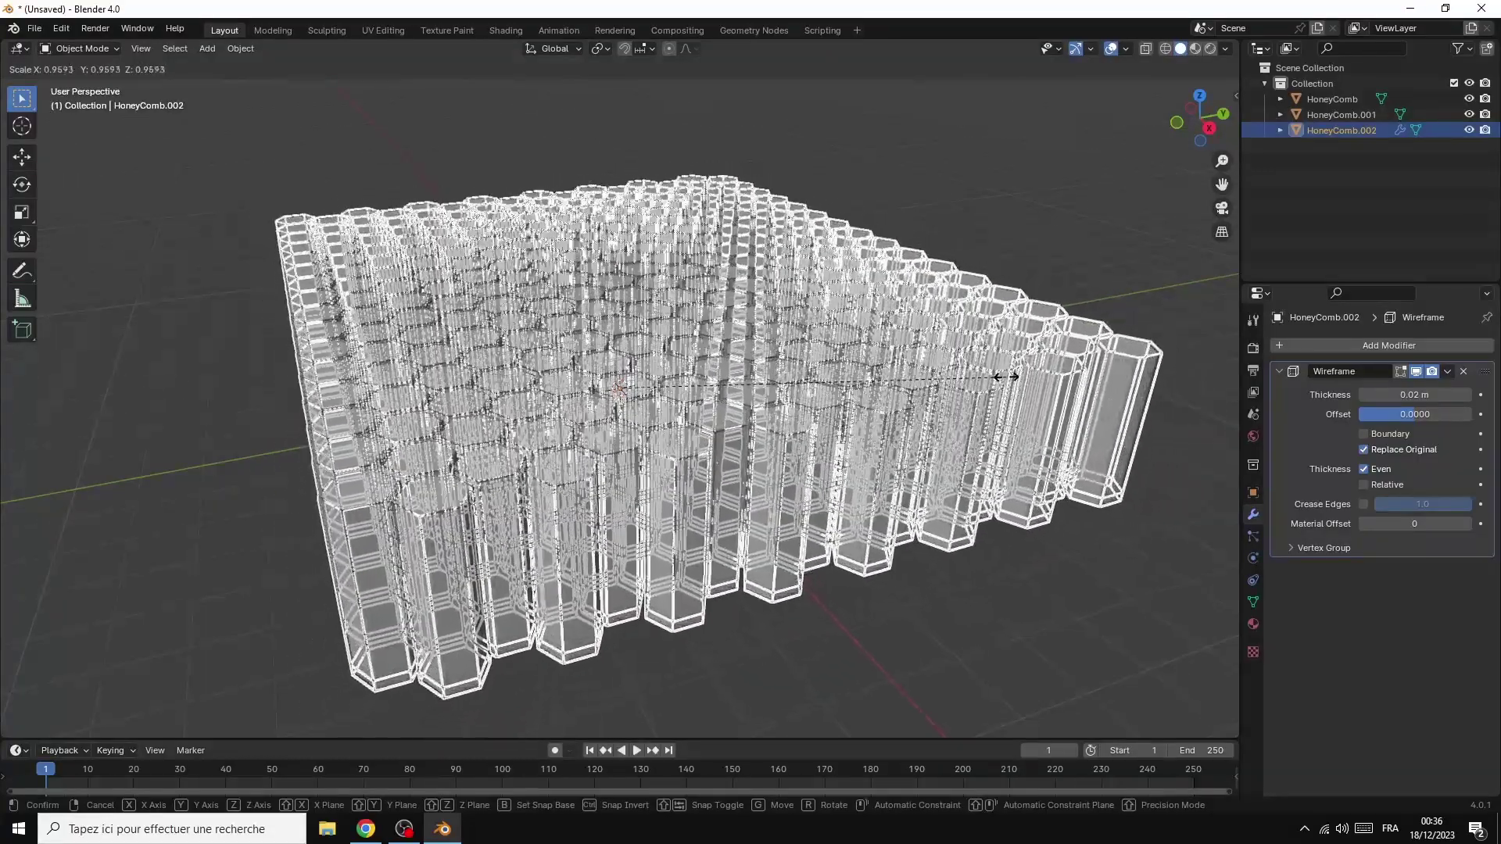
click(1010, 383)
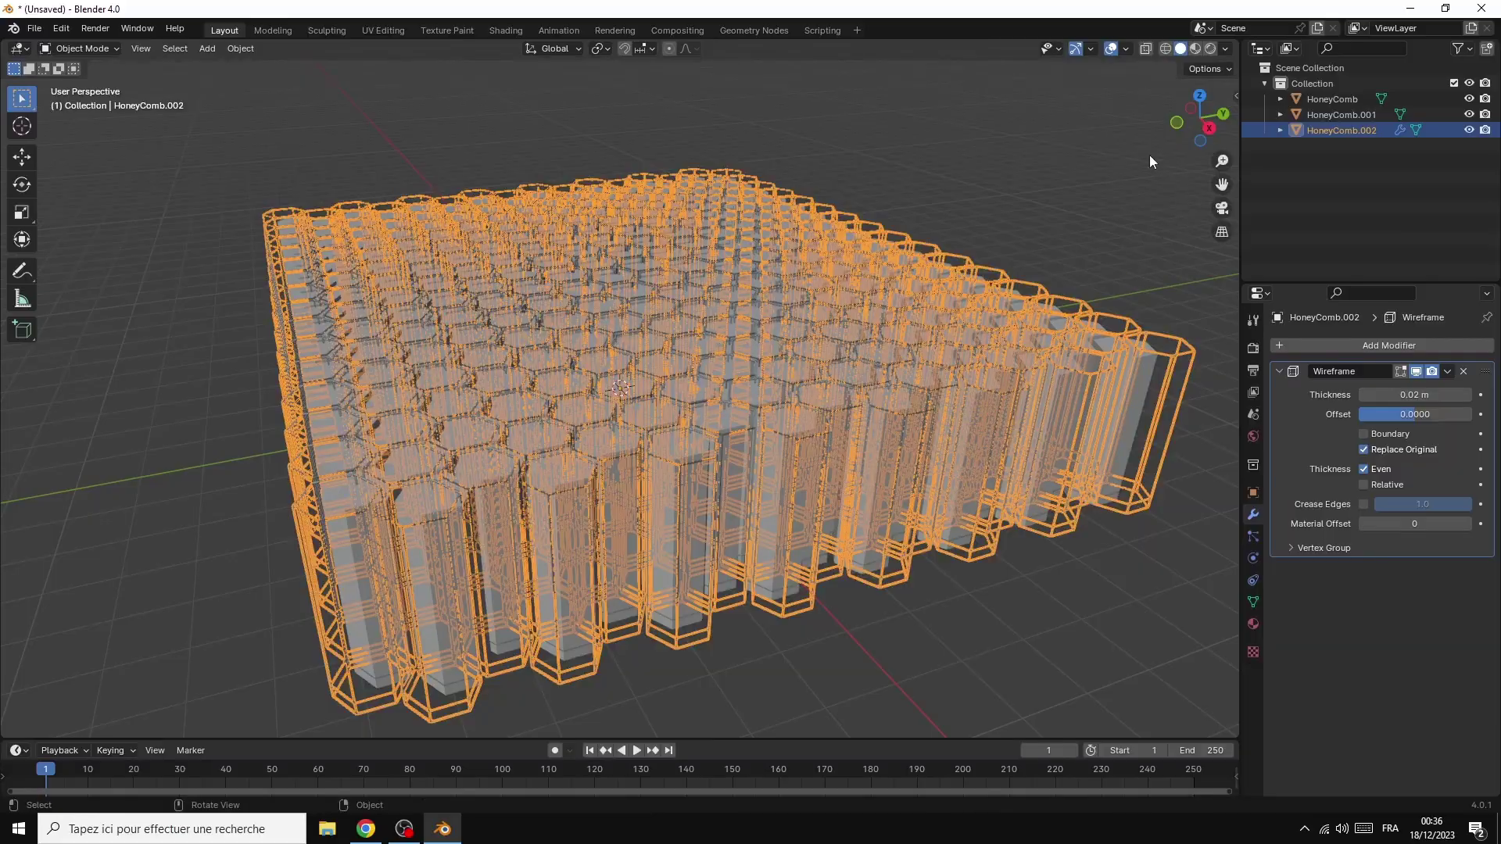
Scale the solid hexagonal columns up uniformly by about 1.044 to line up with the wireframe copy
drag(1204, 123, 1178, 170)
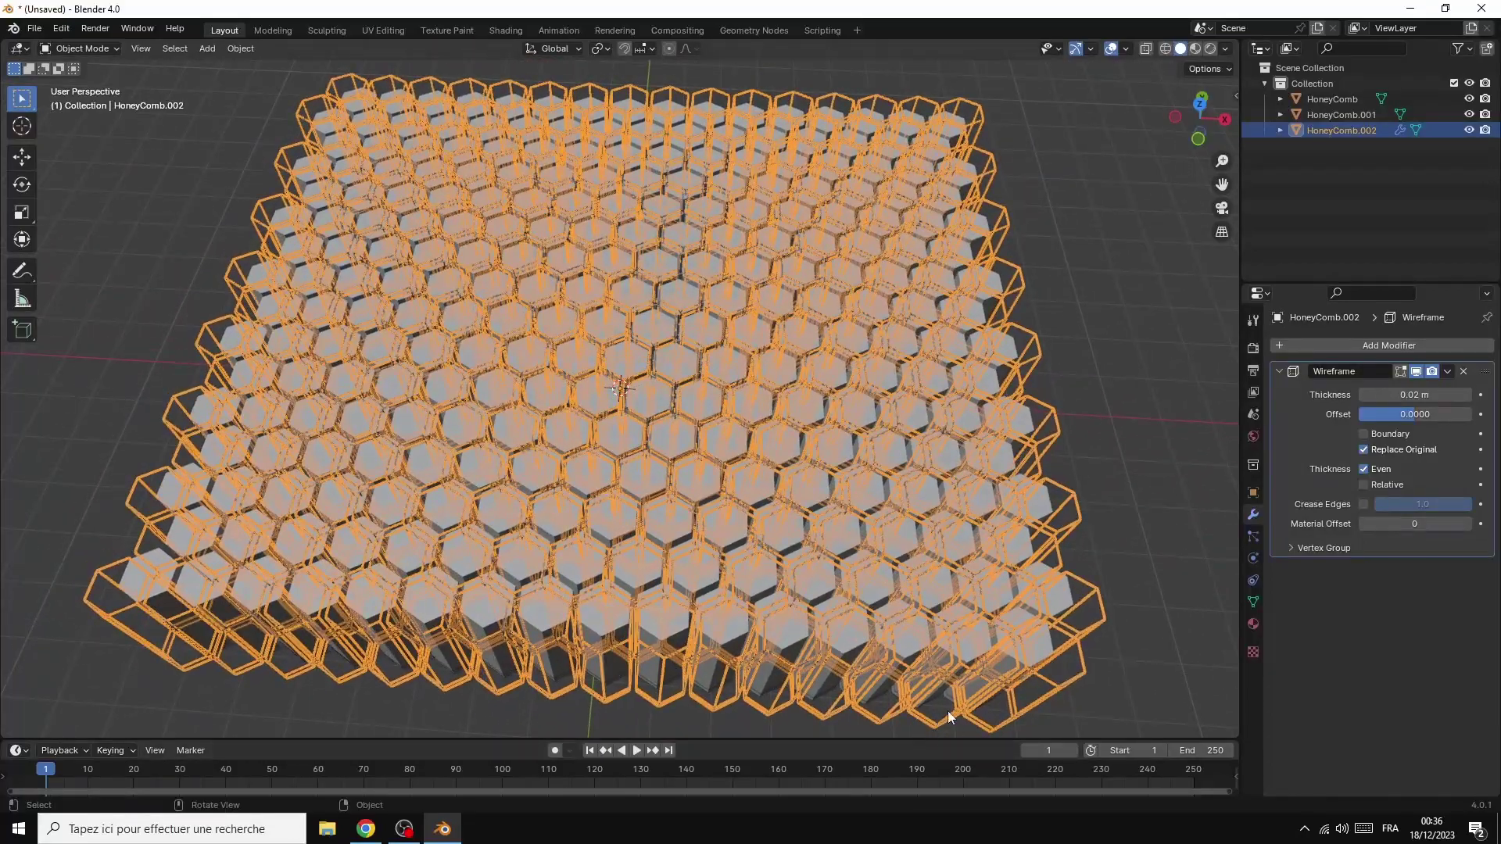
click(1036, 633)
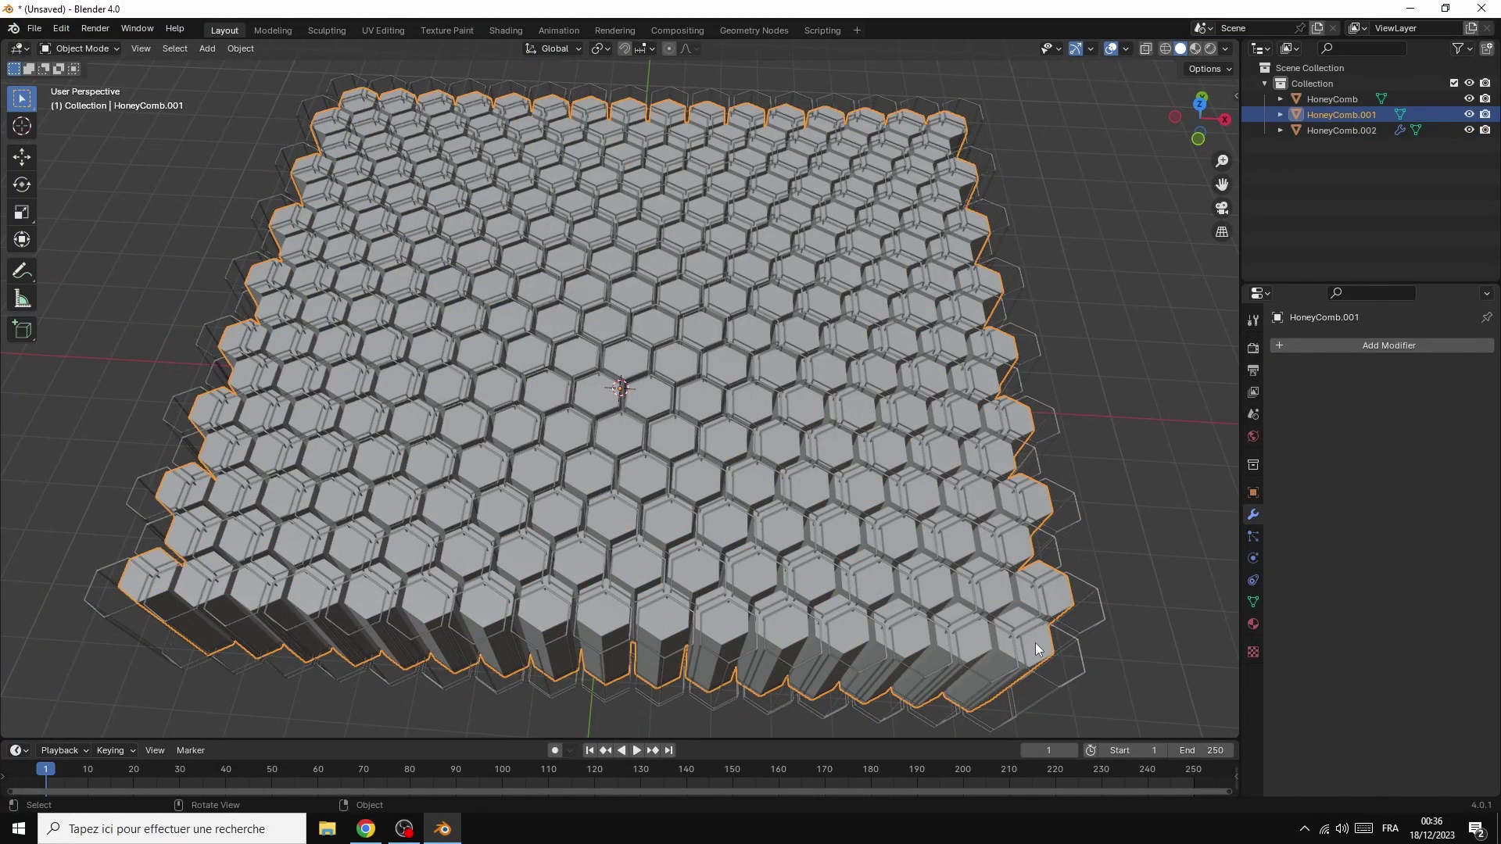
key(s)
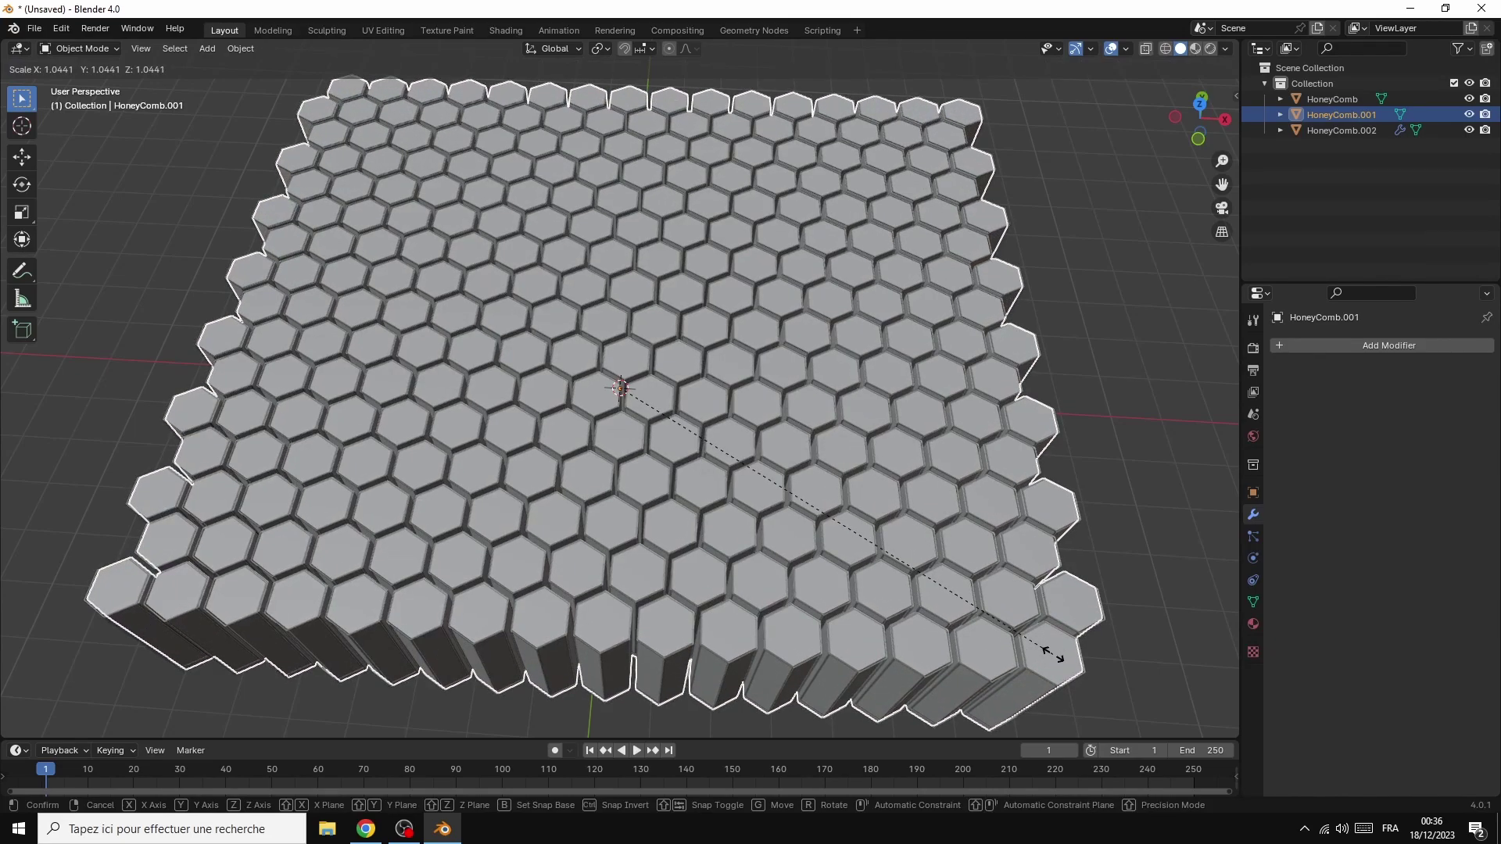
click(1053, 654)
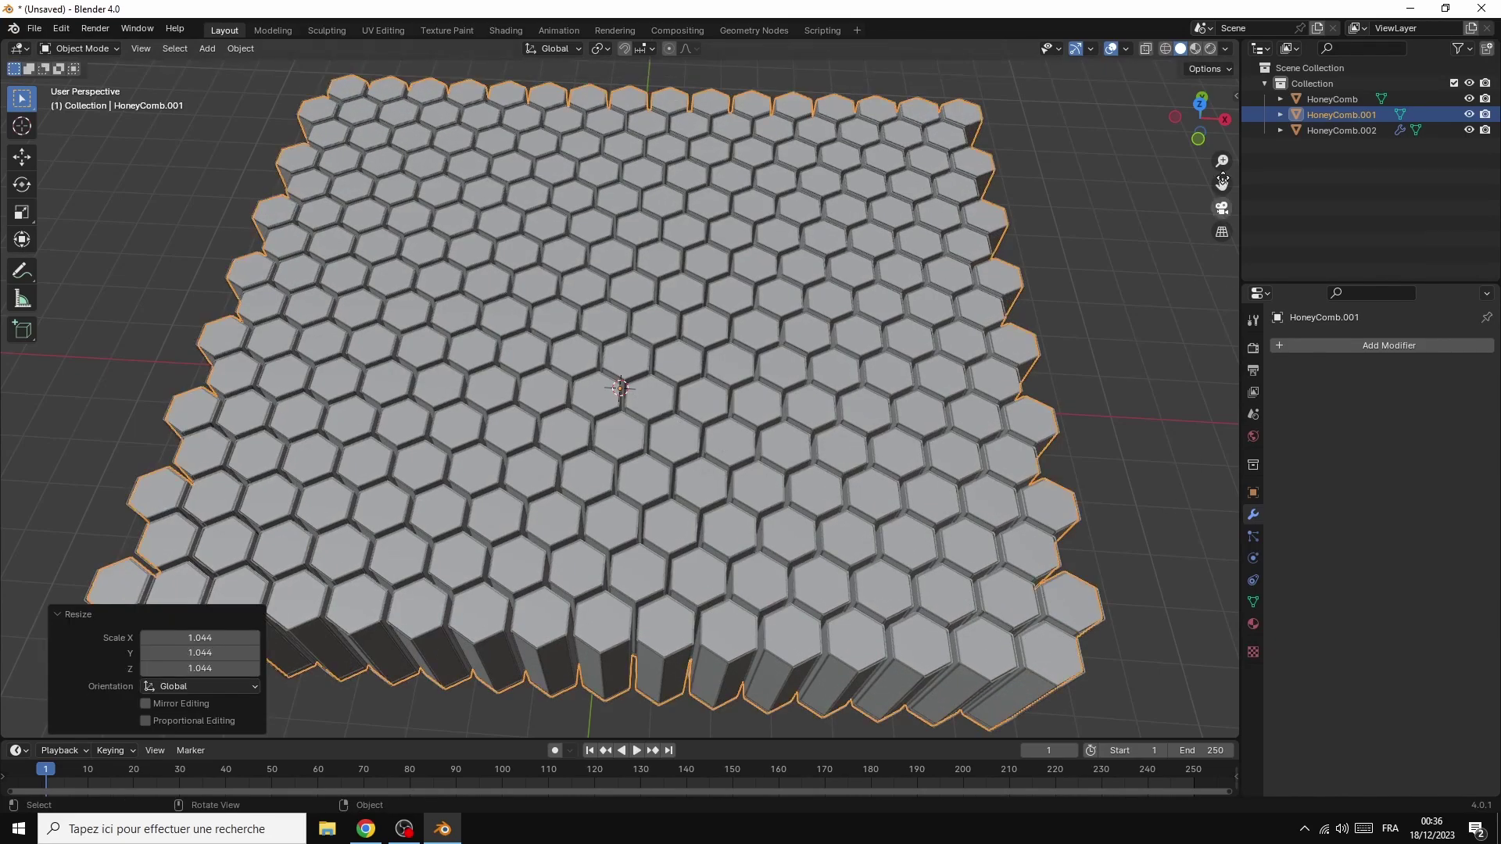
Select the original flat tile base and scale it up uniformly by about 1.5 to extend beyond the columns
drag(1200, 118, 1220, 92)
click(1332, 98)
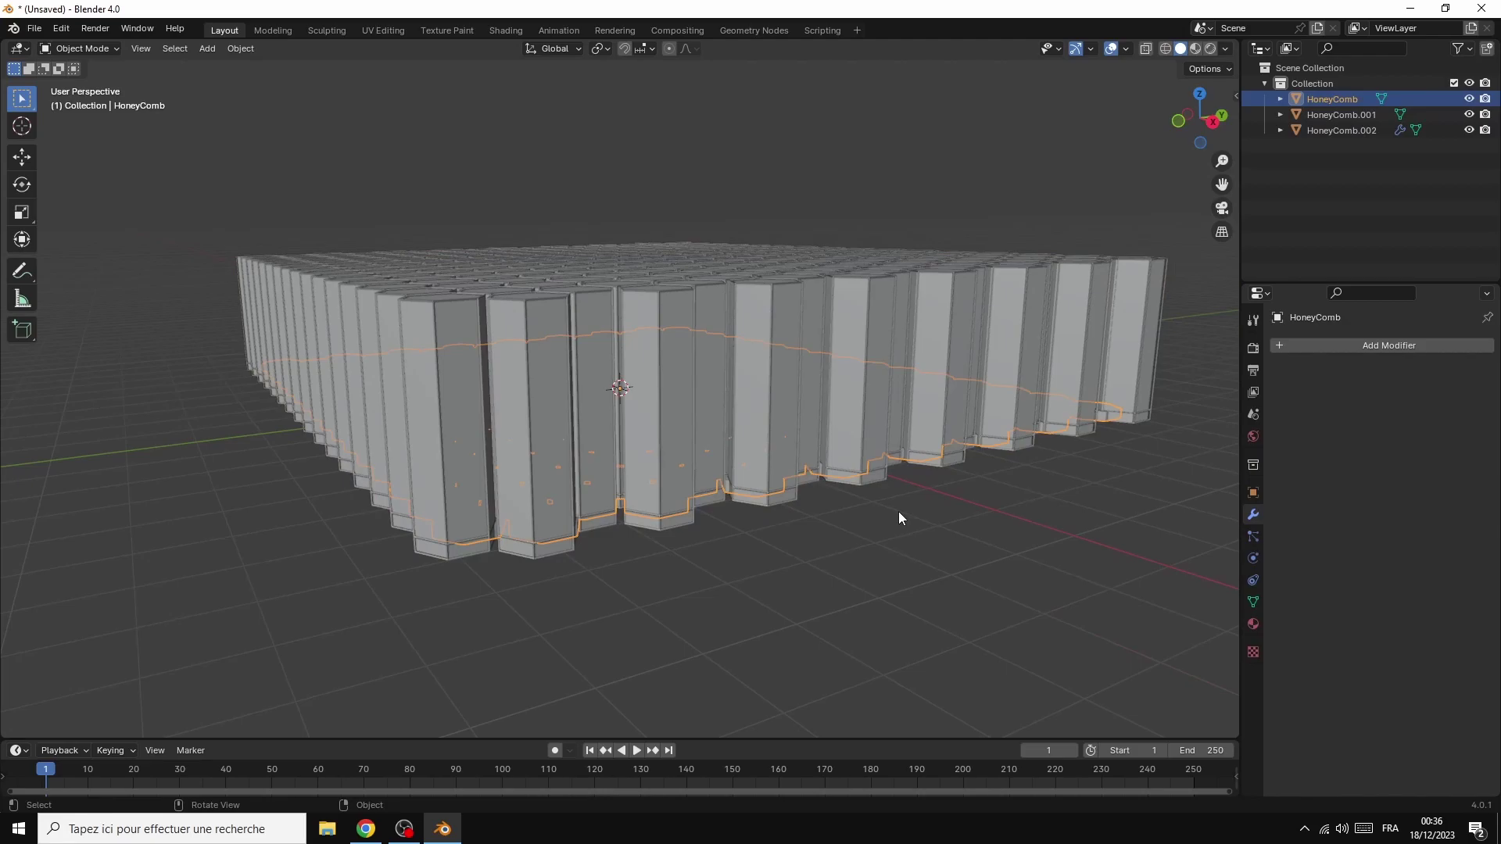
key(s)
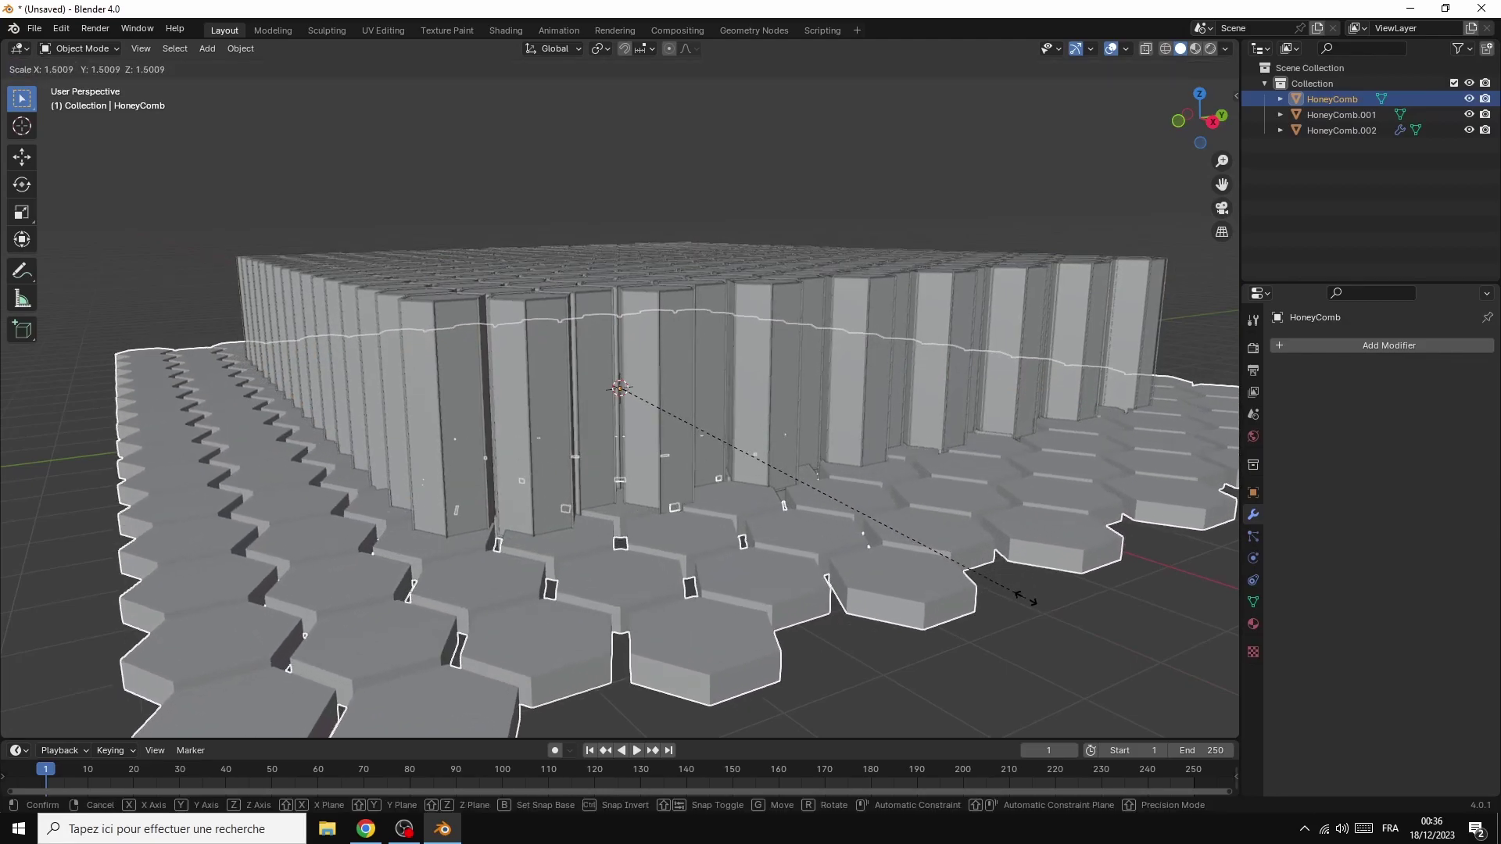
click(954, 572)
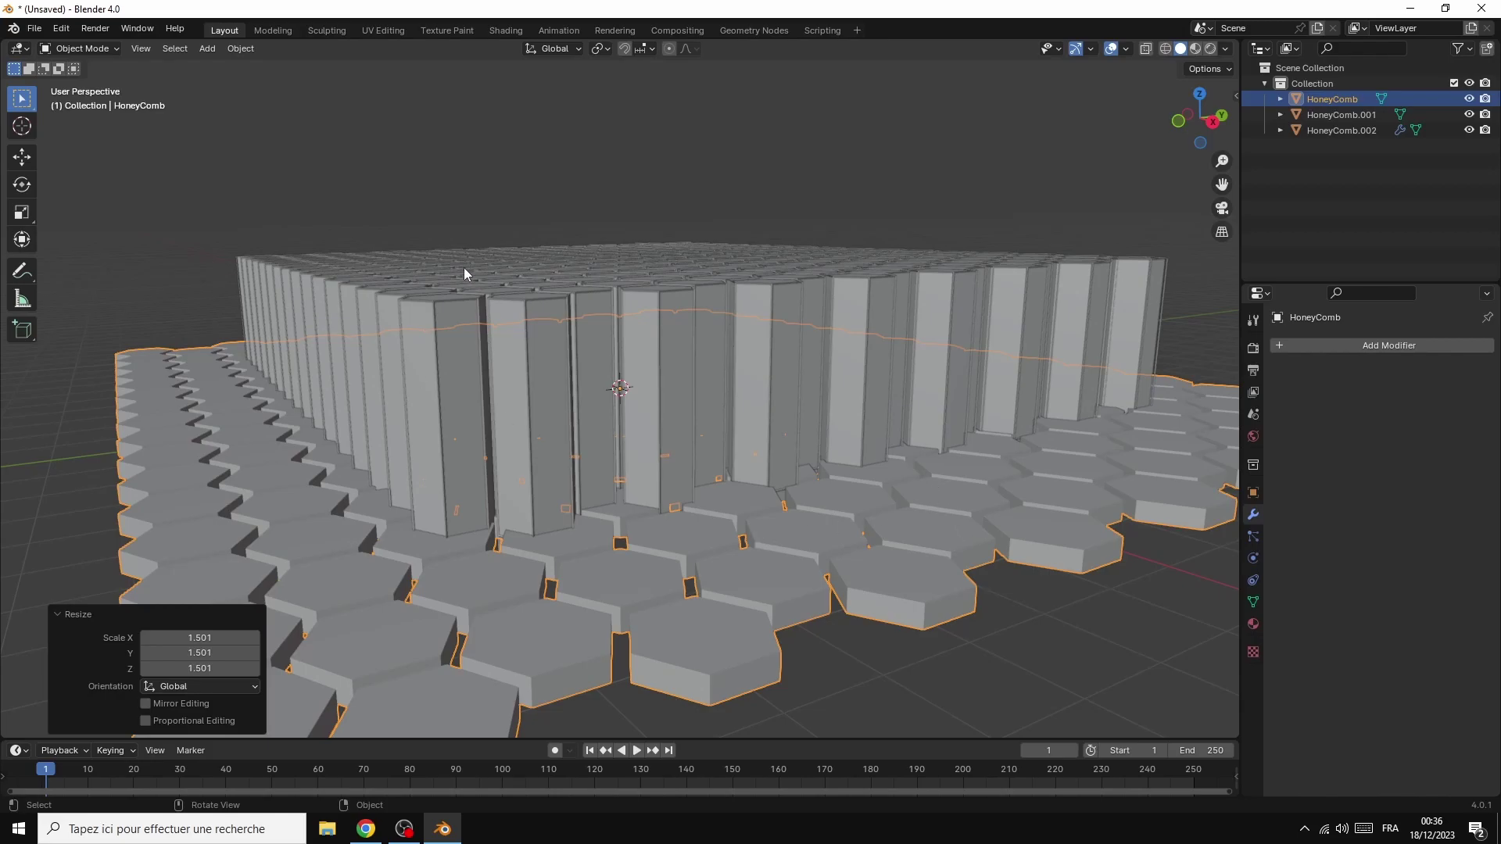
Use a Sky Texture as the world background color
click(1253, 437)
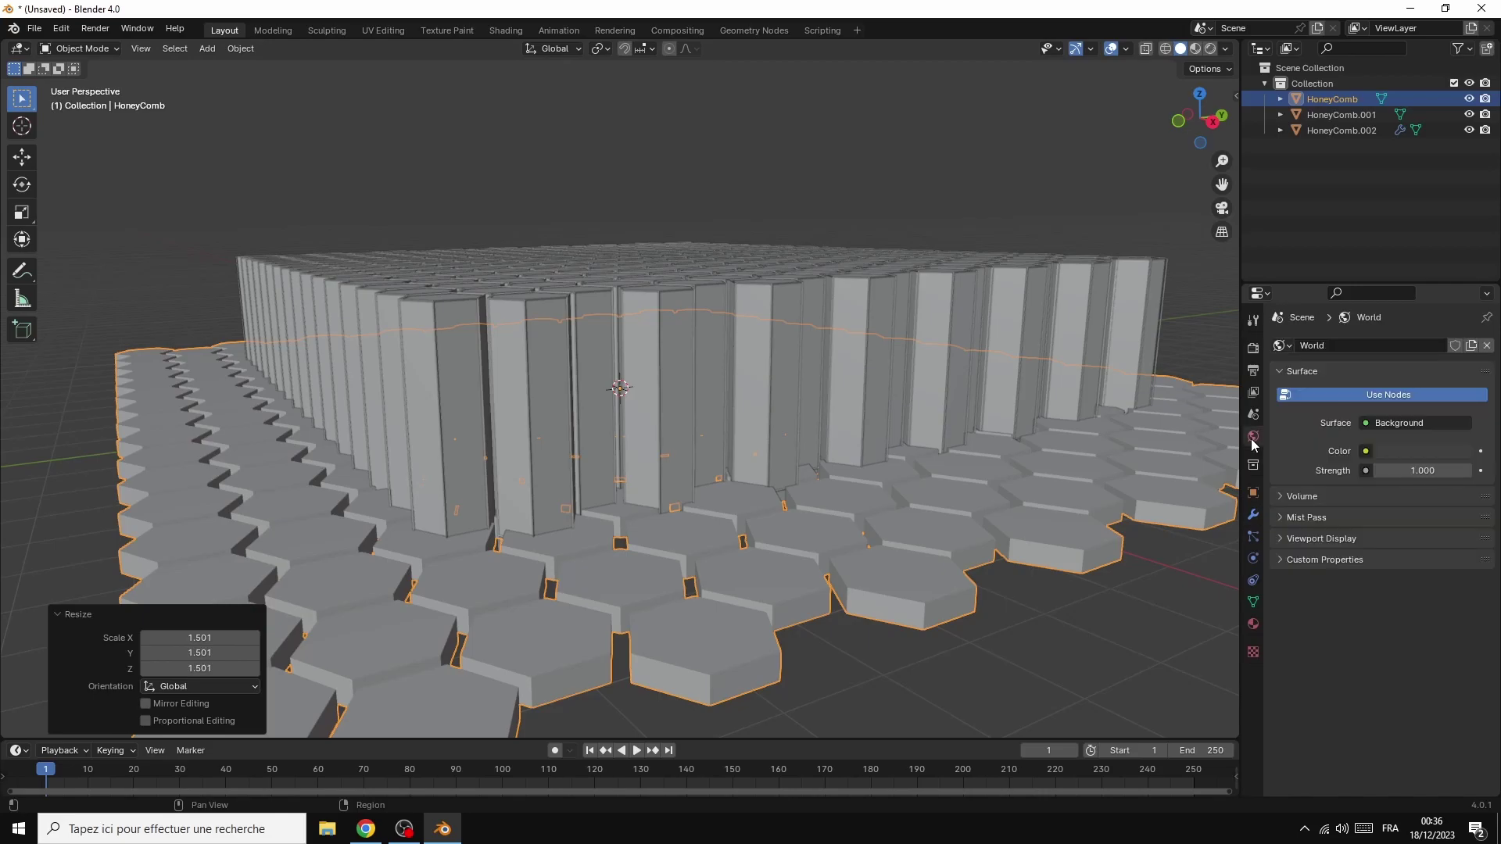
click(1366, 452)
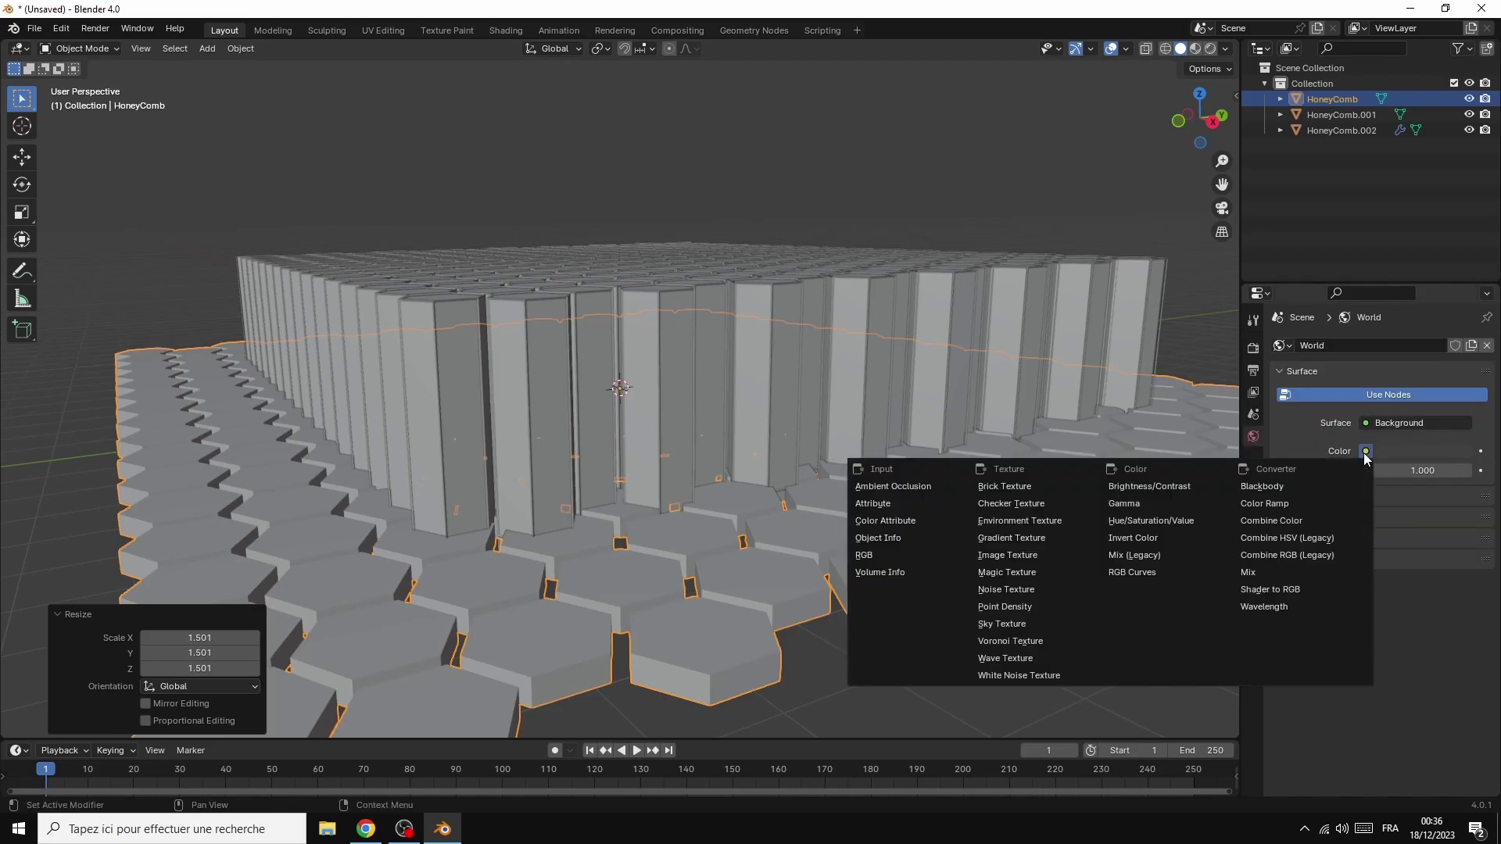
click(1009, 625)
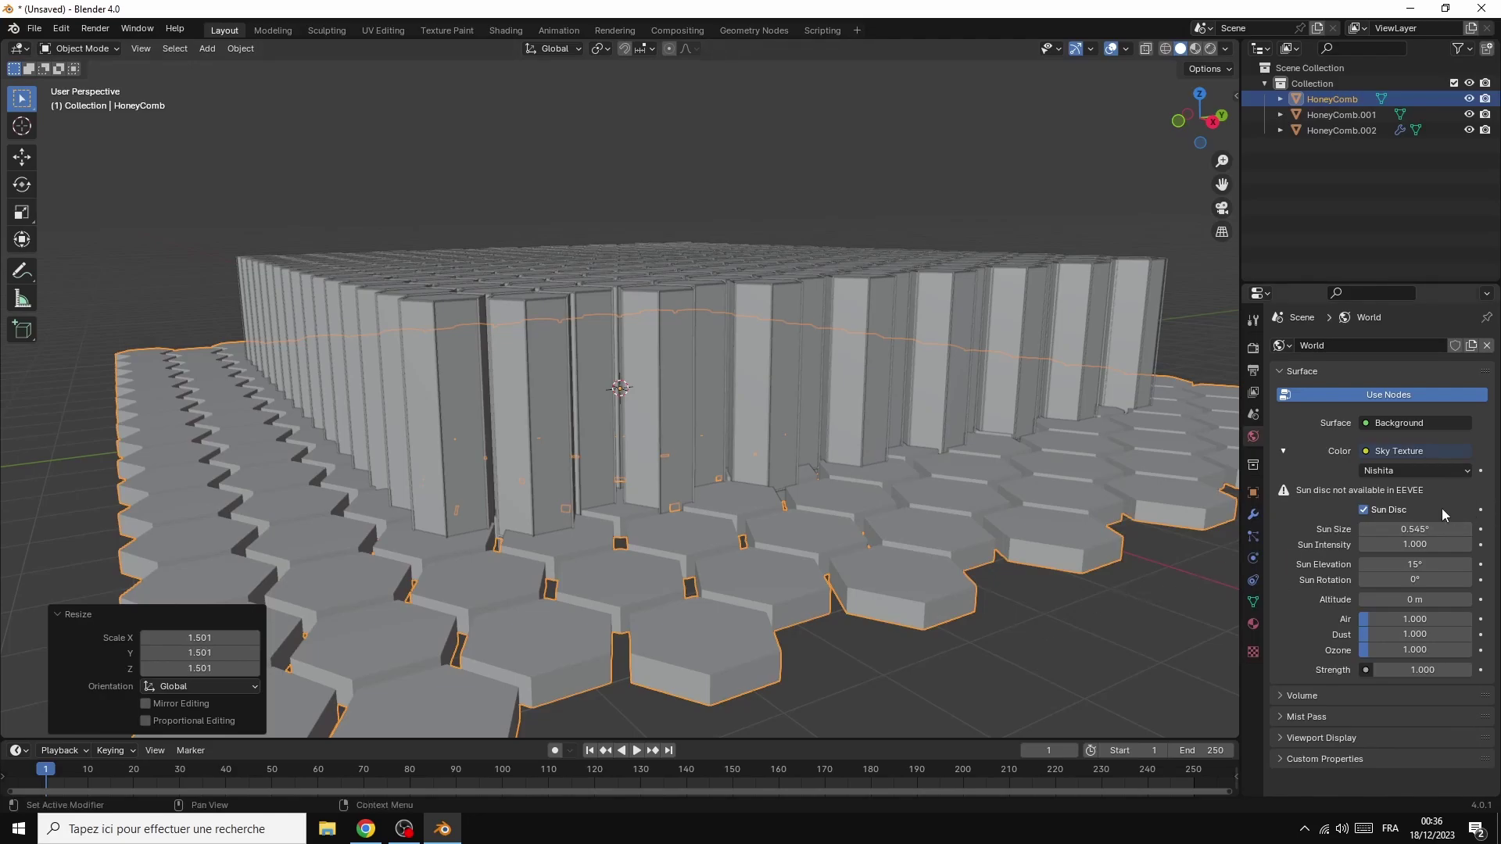
Set the world background strength to 0.2 and the sky's sun rotation to 120°
click(1380, 674)
click(1380, 672)
click(1381, 672)
click(1381, 673)
click(1381, 673)
click(1381, 673)
click(1381, 673)
click(1380, 672)
click(1413, 579)
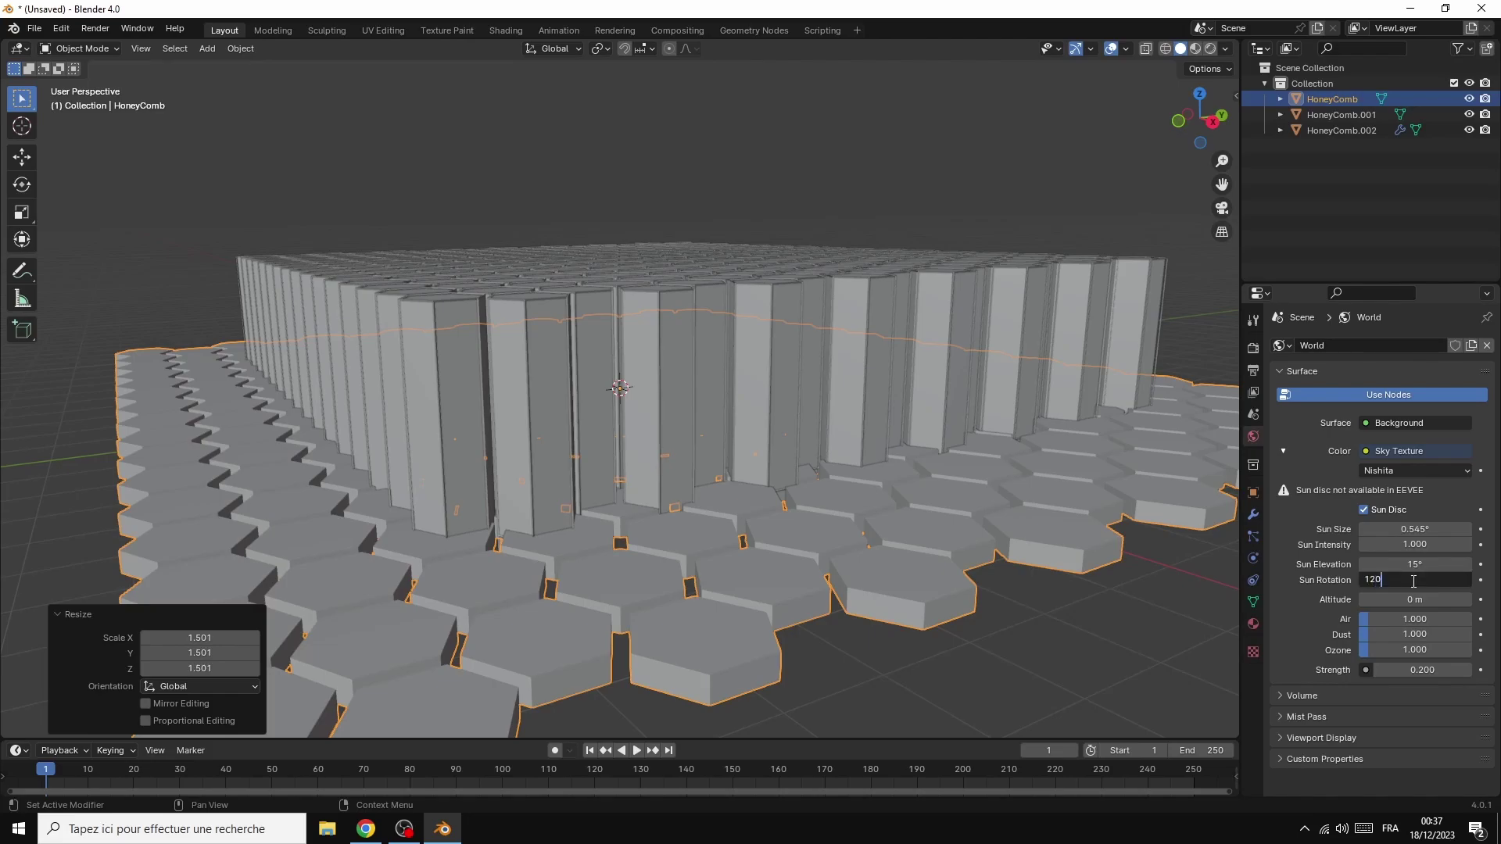
key(Return)
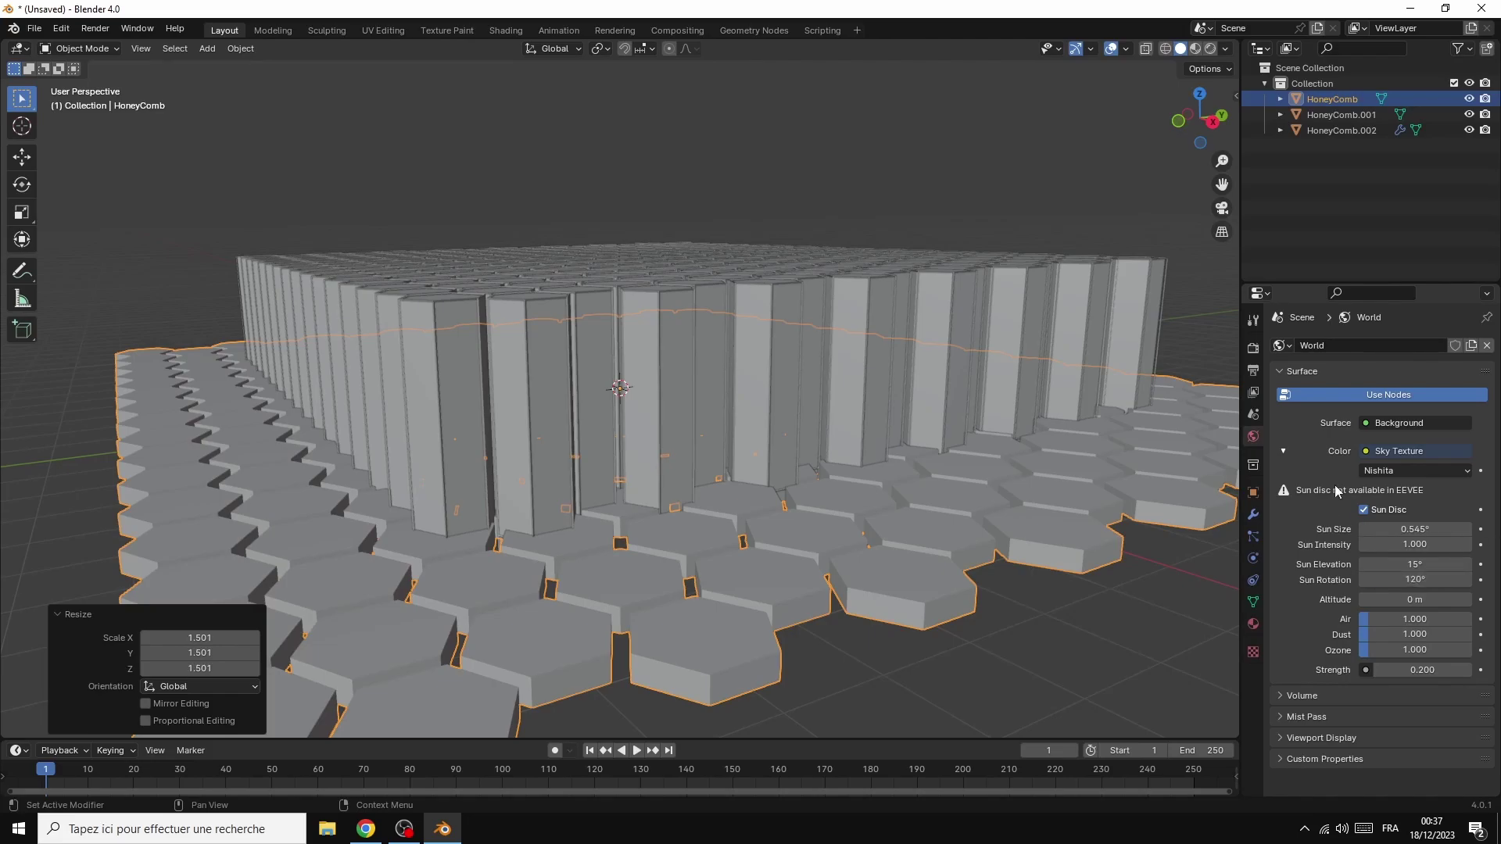
Show the viewport in rendered shading and set the render engine to Cycles
click(1211, 48)
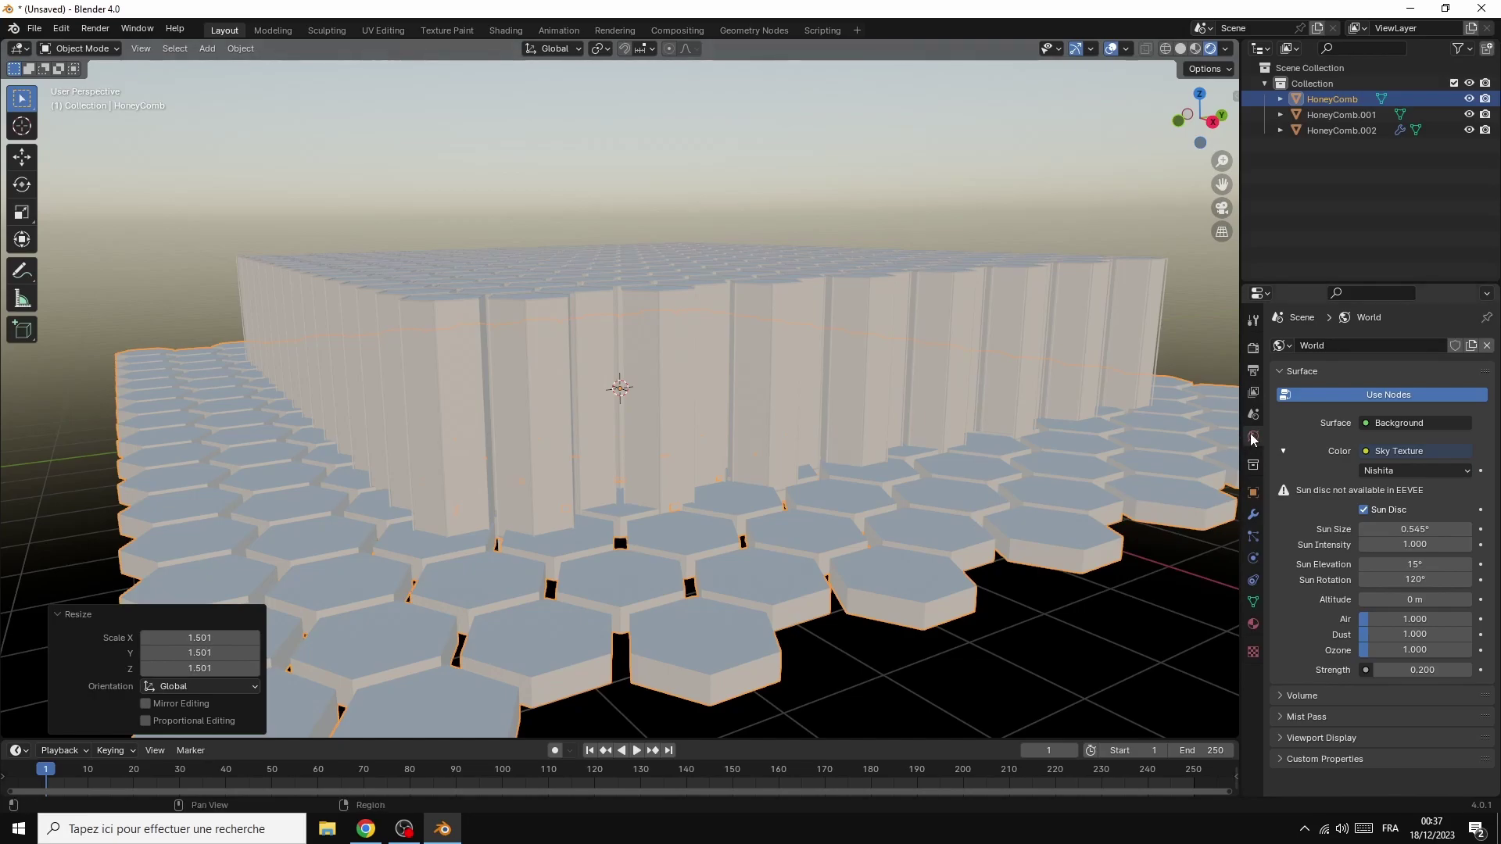
click(1253, 348)
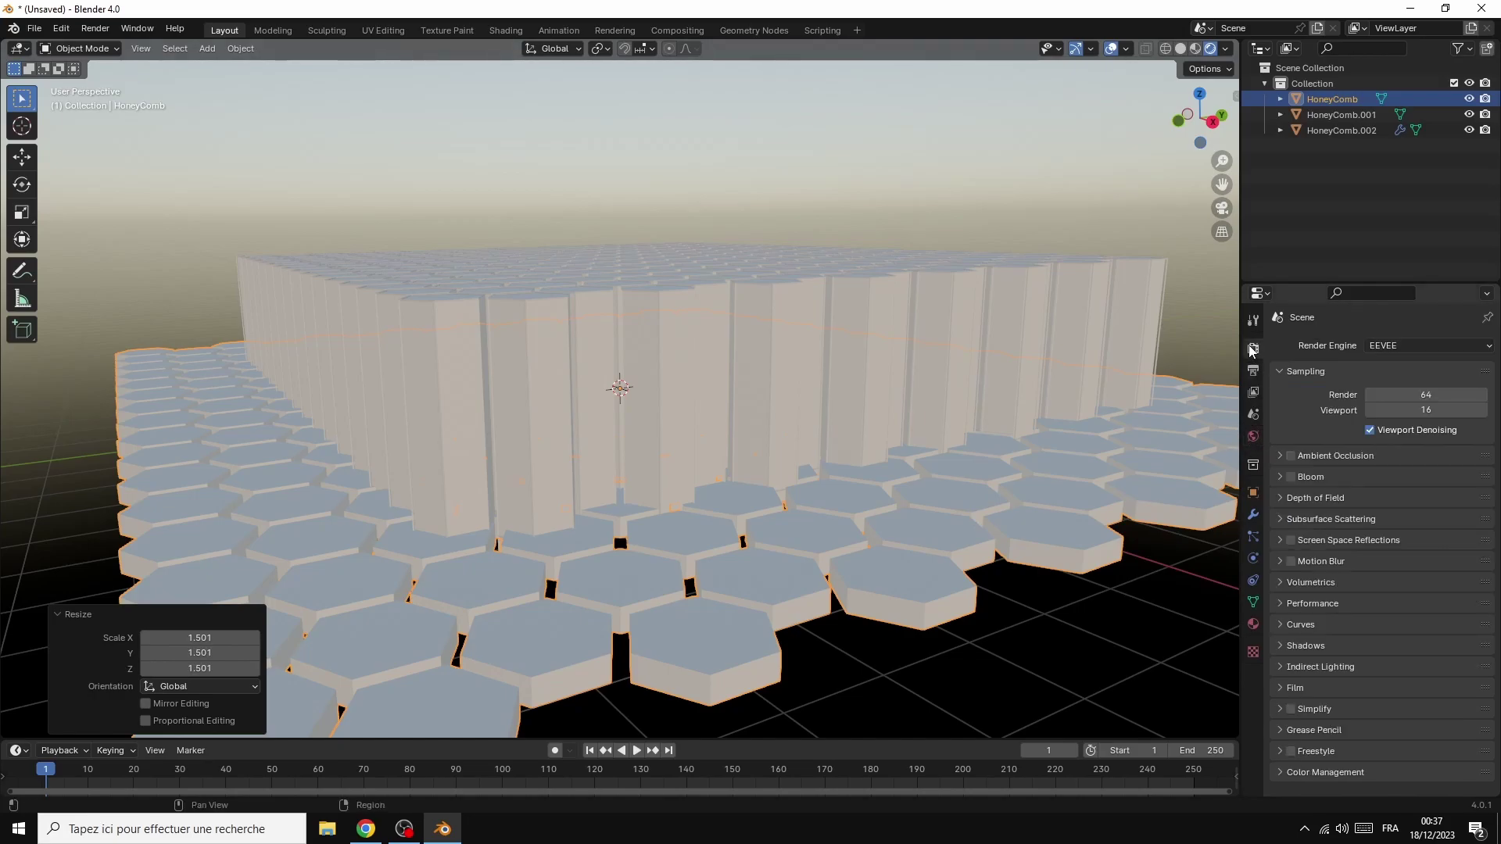
click(1421, 346)
click(1407, 381)
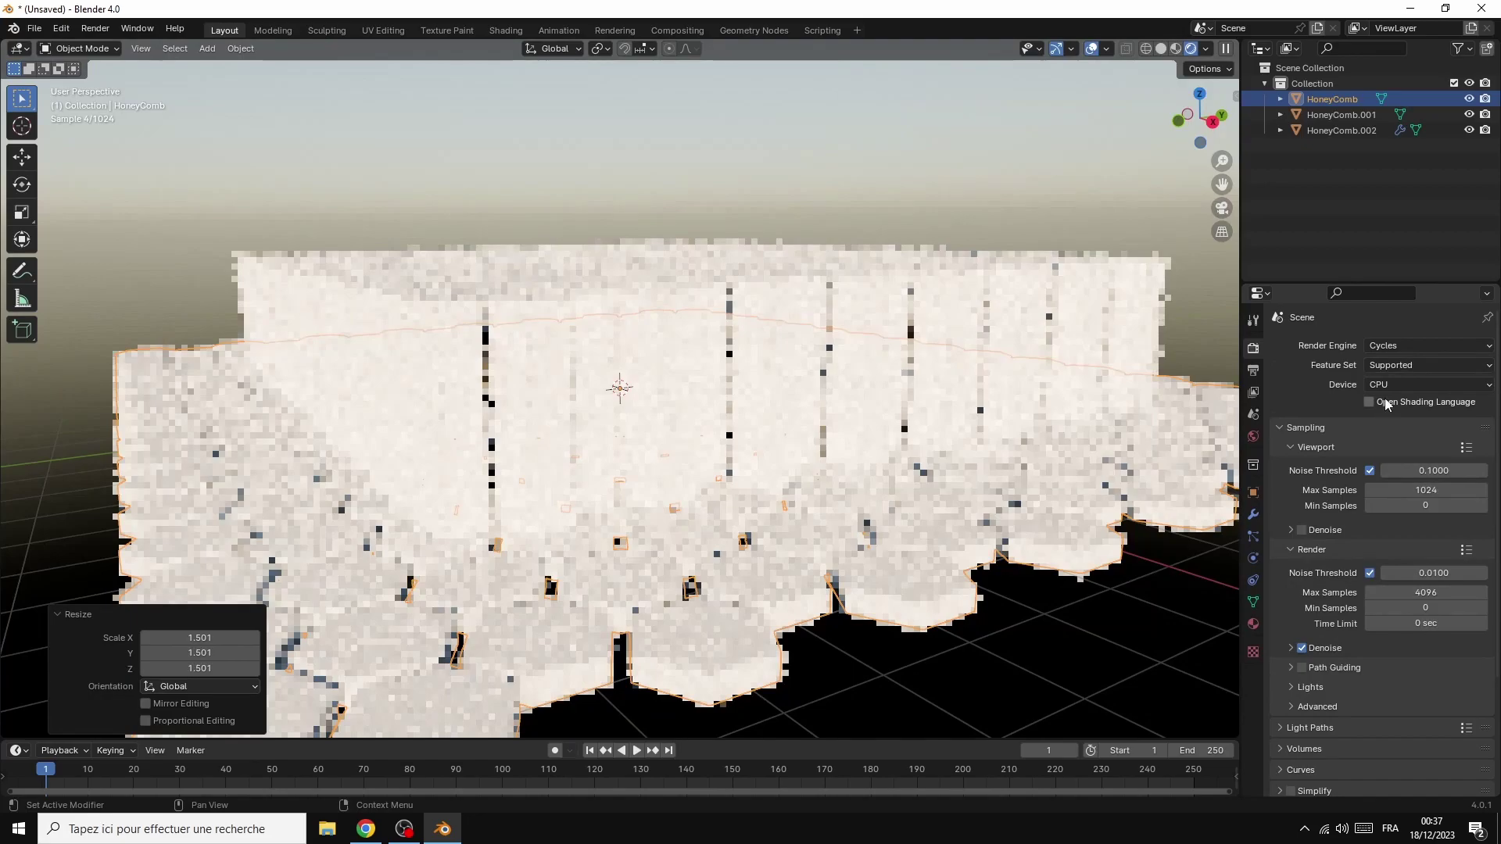
Set the Cycles device to GPU Compute and limit the viewport max samples to 30
click(1387, 383)
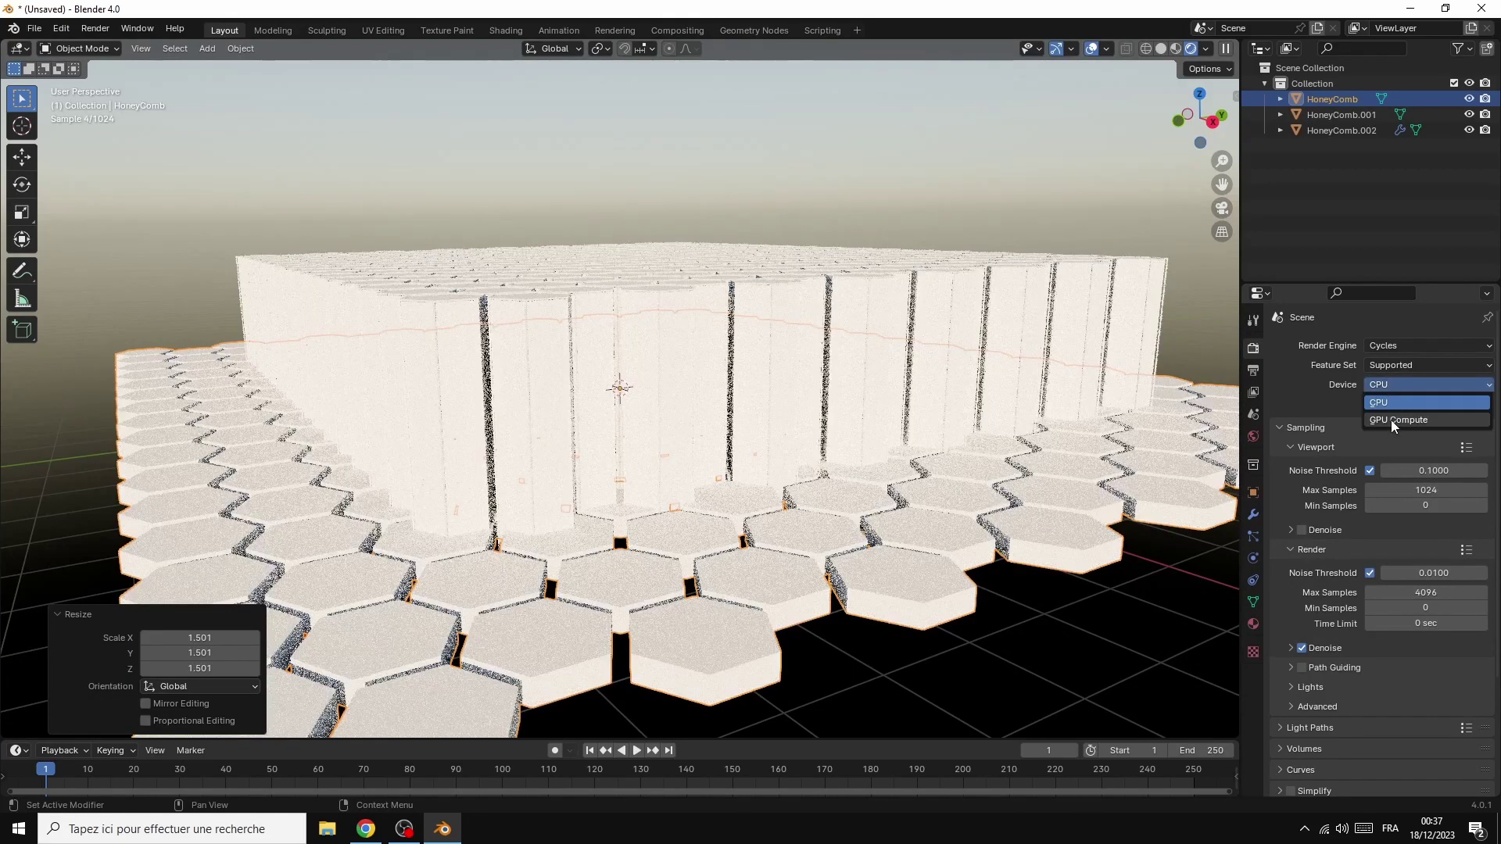
click(1390, 421)
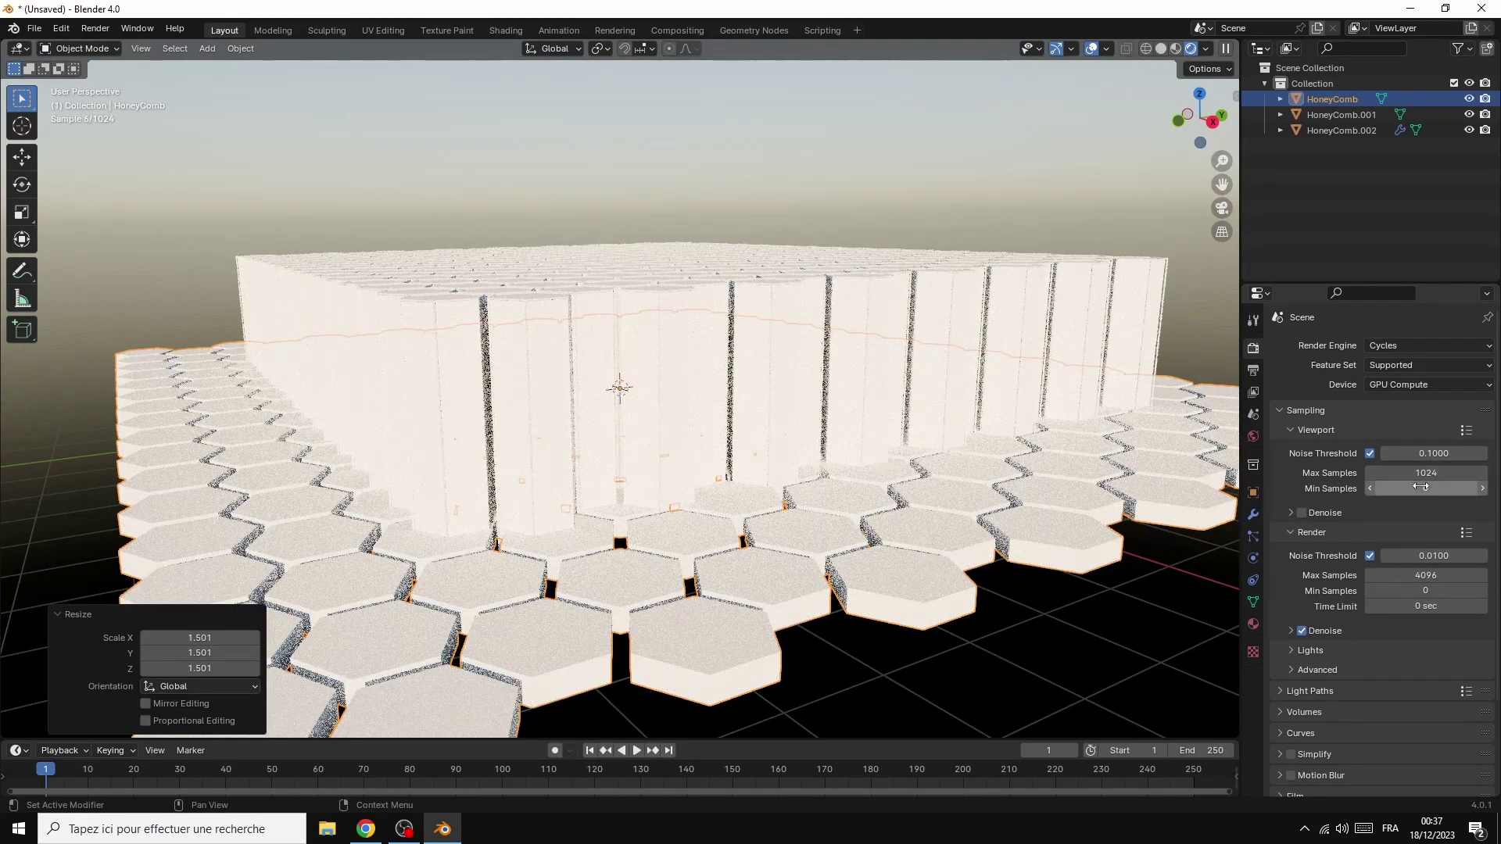
click(1432, 470)
text(30)
key(Return)
Set the final render's noise threshold to 0.1 and its max samples to 50
click(1426, 555)
text(0.)
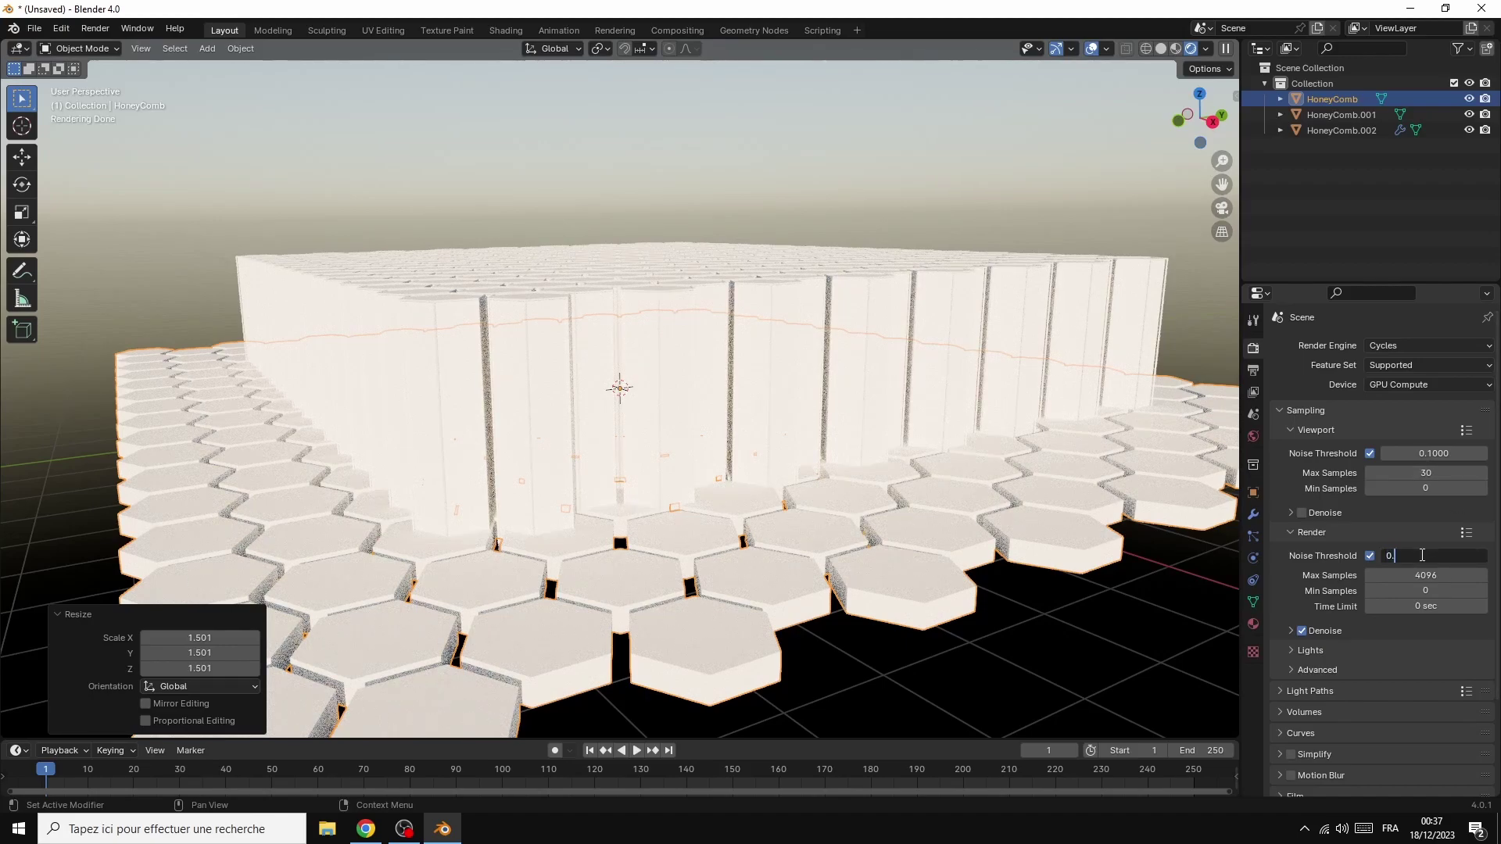
key(Return)
click(1422, 575)
text(50)
key(Return)
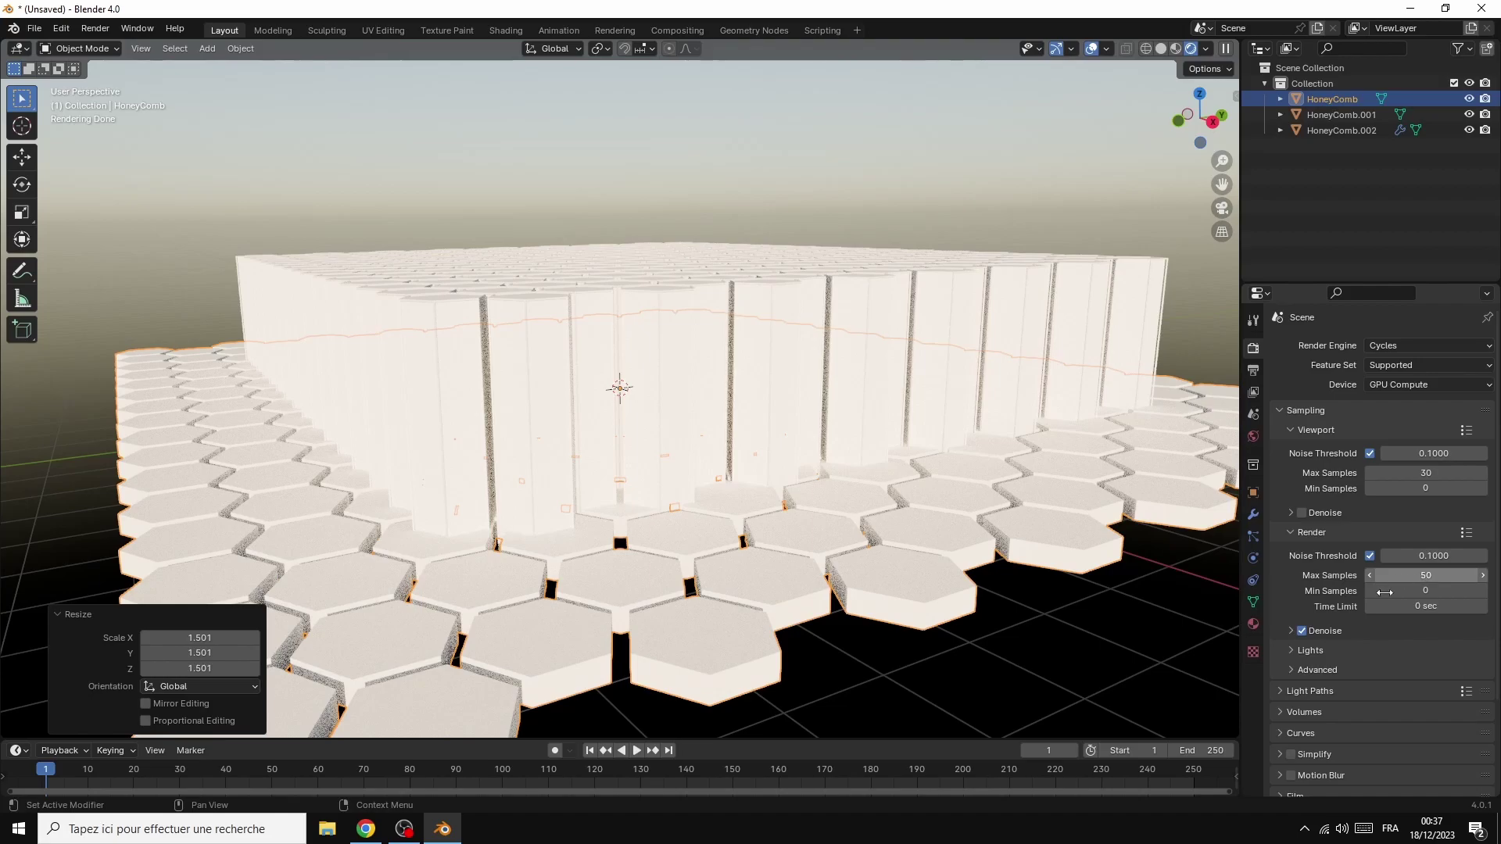
Set the color management look to Very High Contrast
scroll(1426, 669, down, 4)
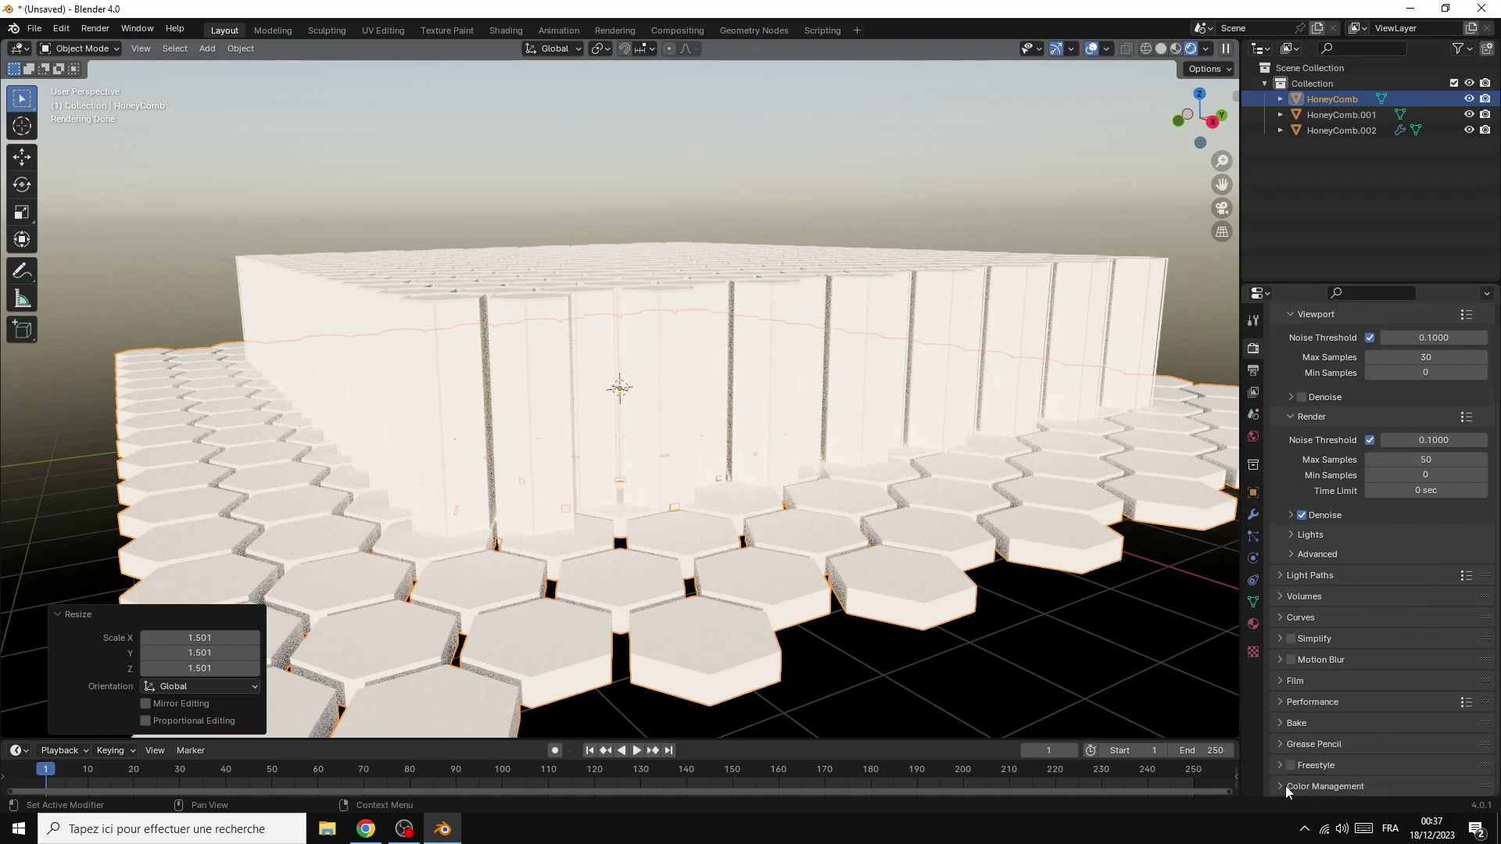
scroll(1411, 738, down, 5)
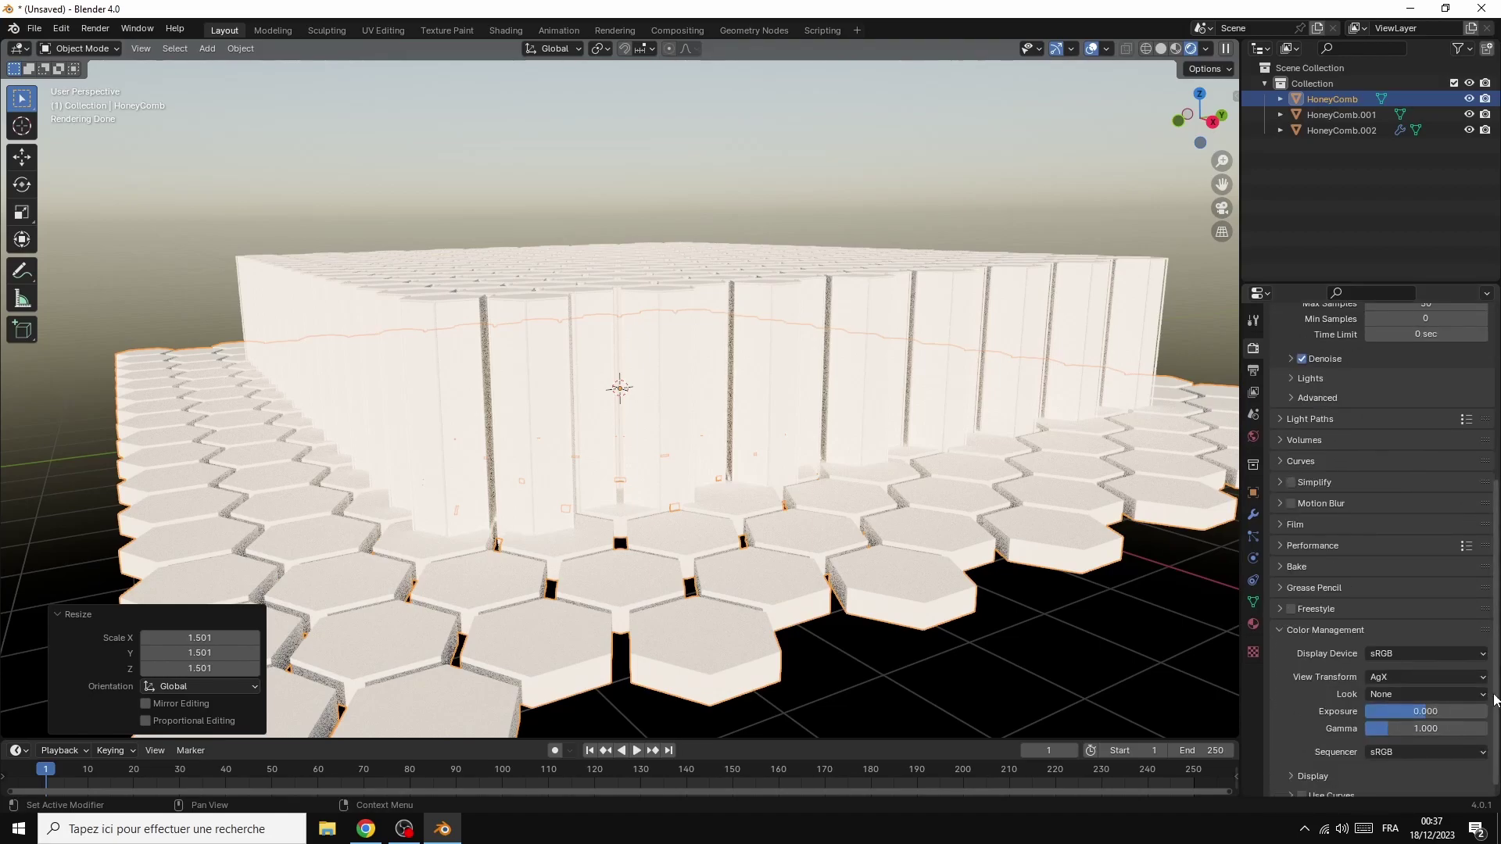
click(1414, 692)
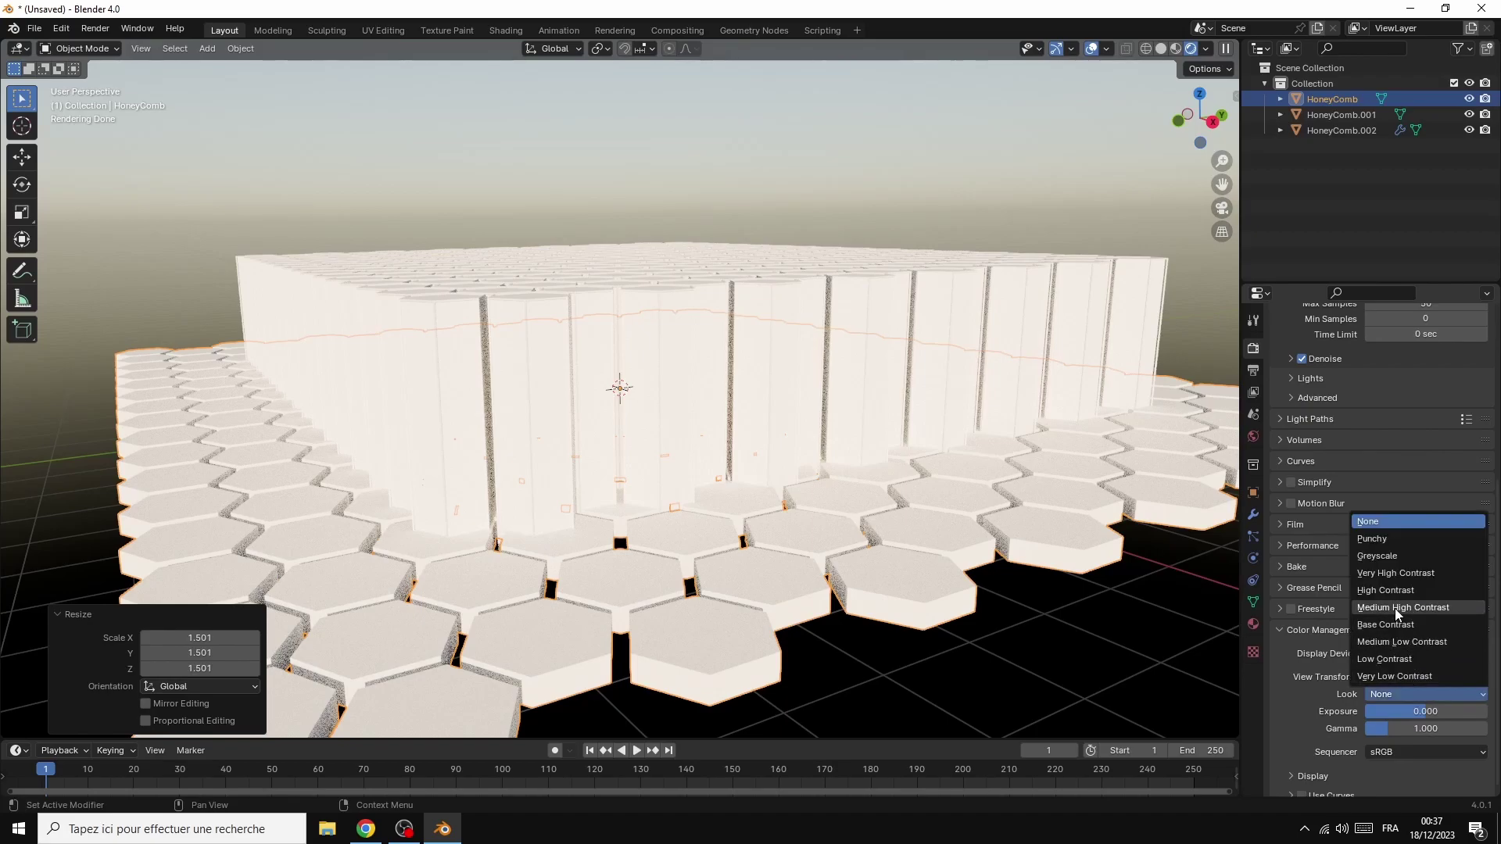
click(1387, 574)
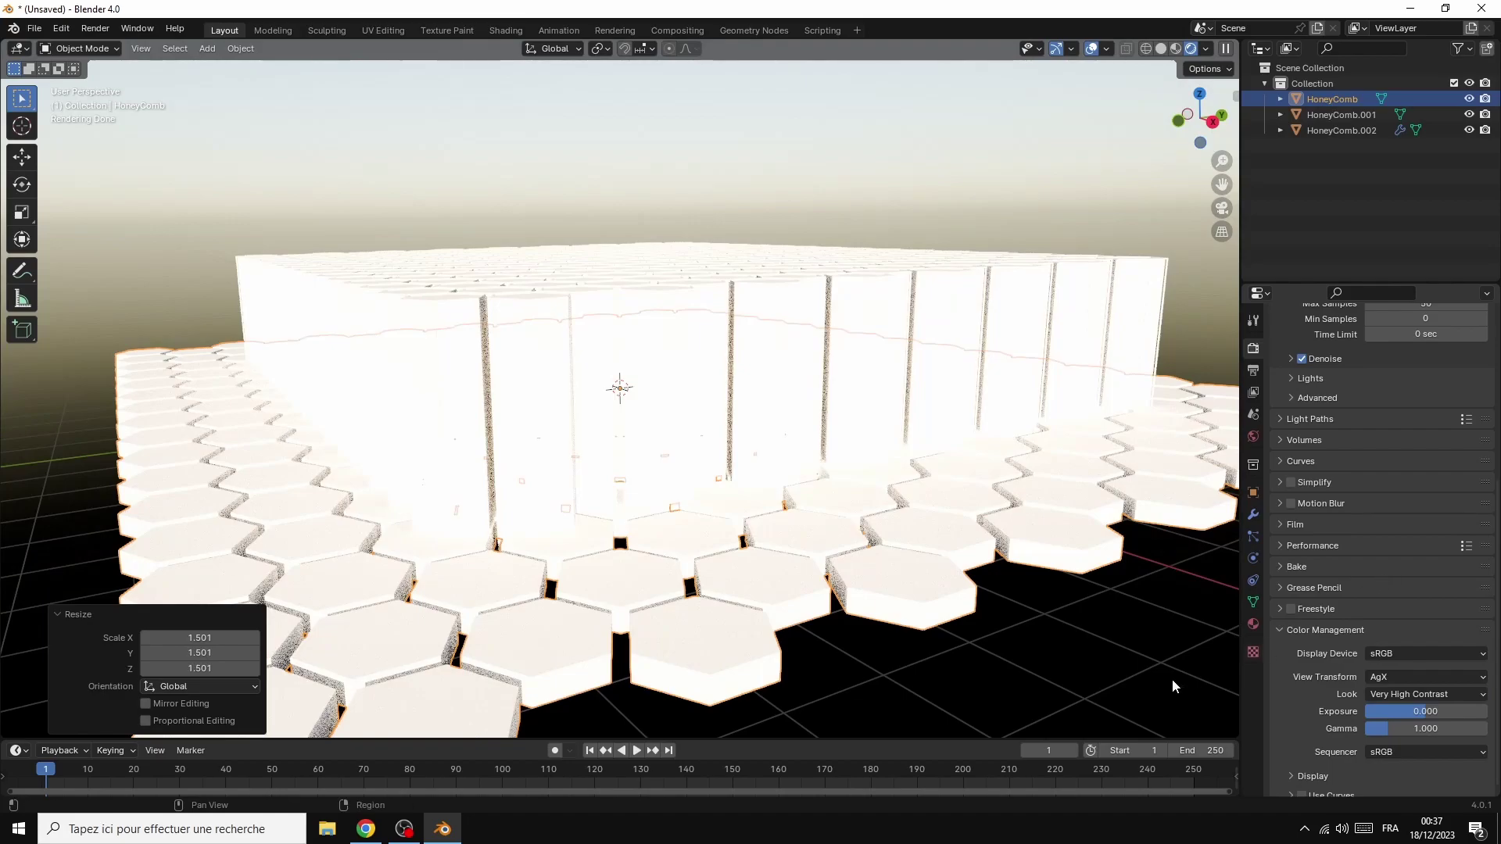
Add a camera to the scene and align it to a wider view of the whole honeycomb
scroll(919, 269, down, 5)
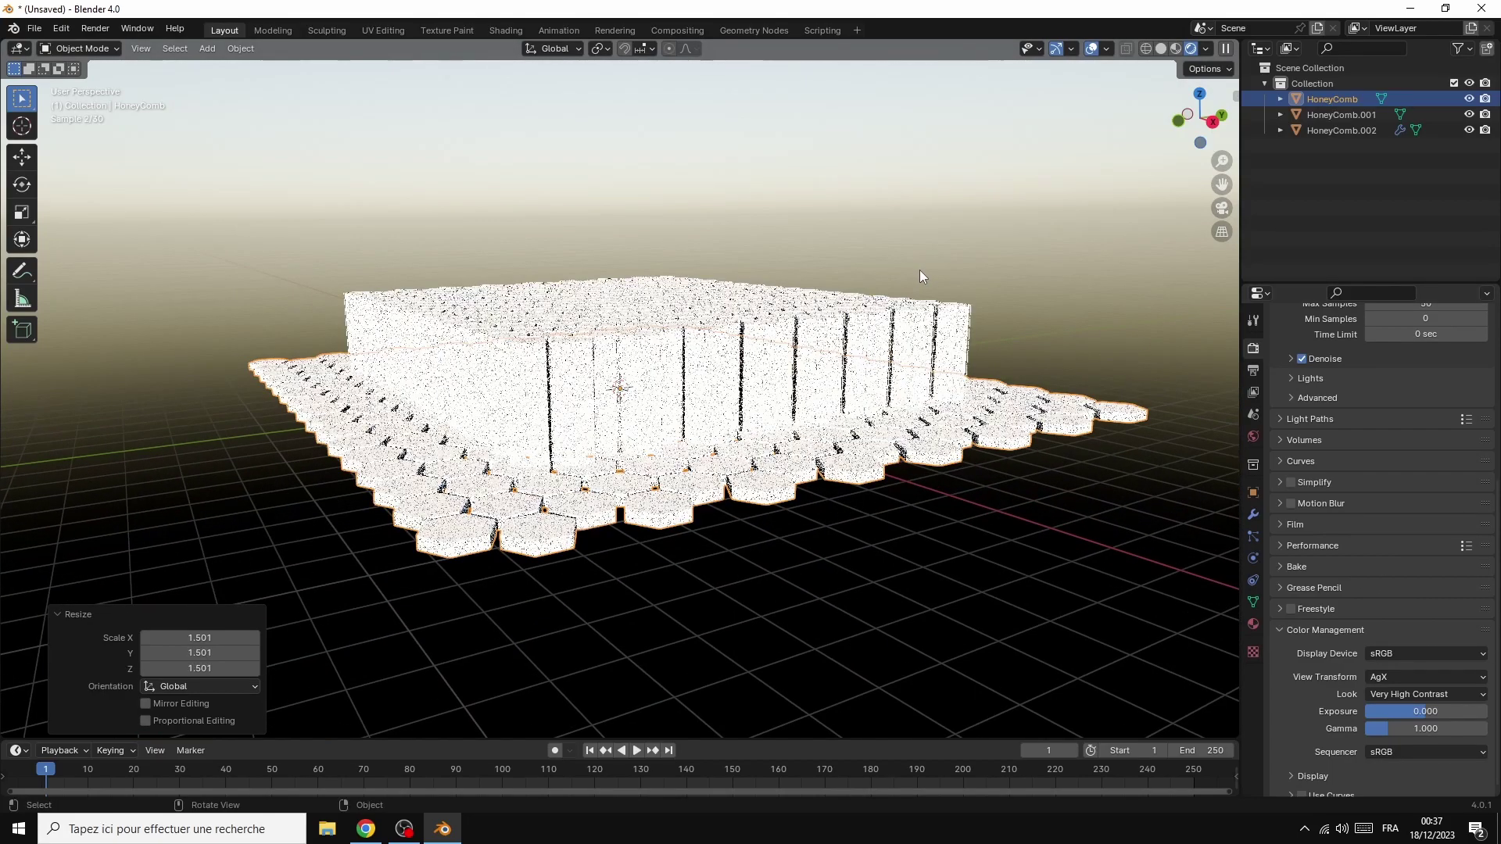
click(207, 49)
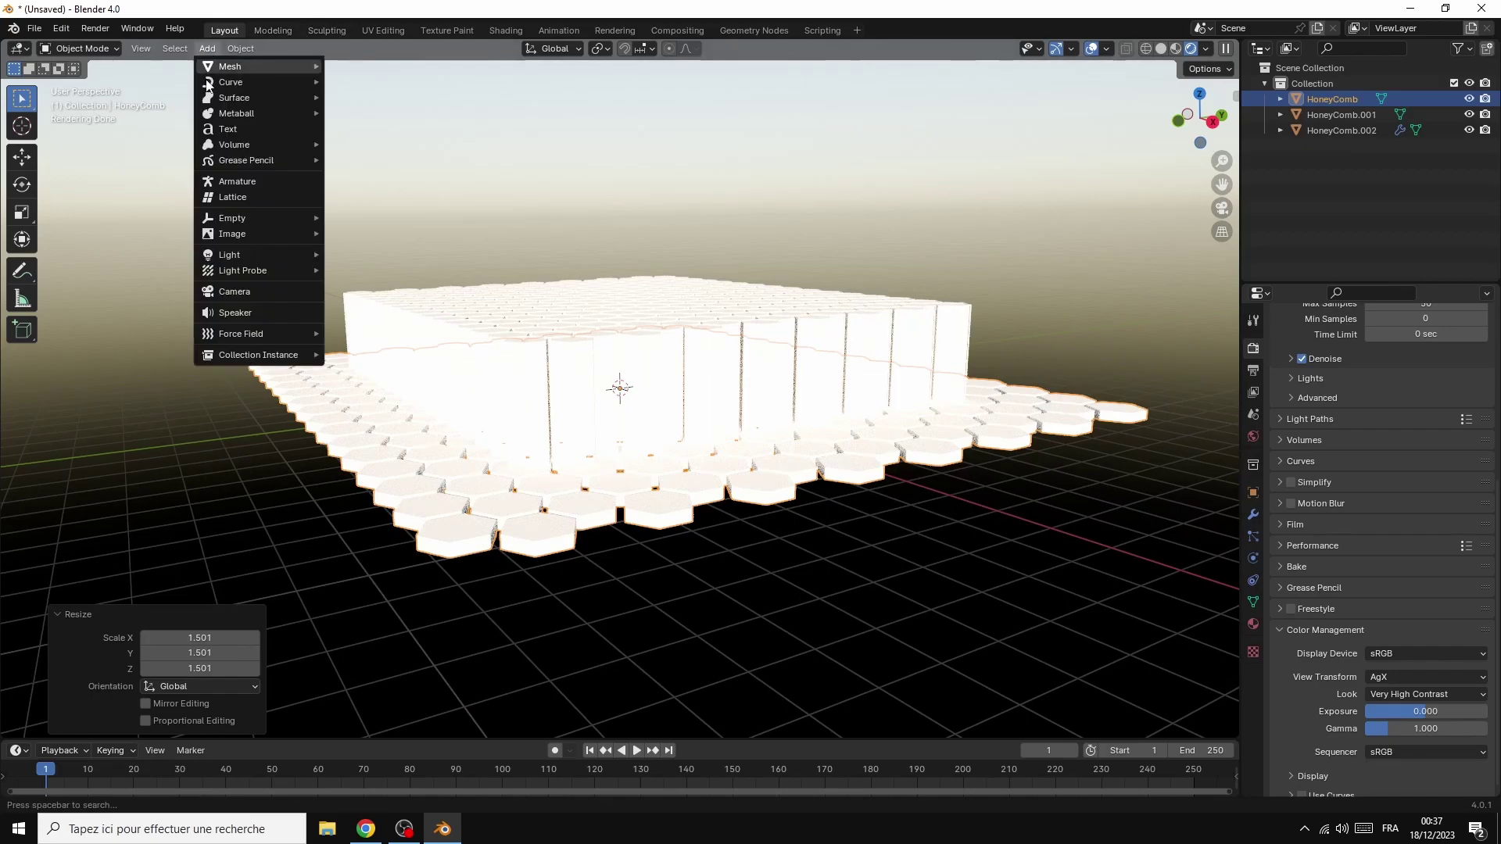
click(235, 293)
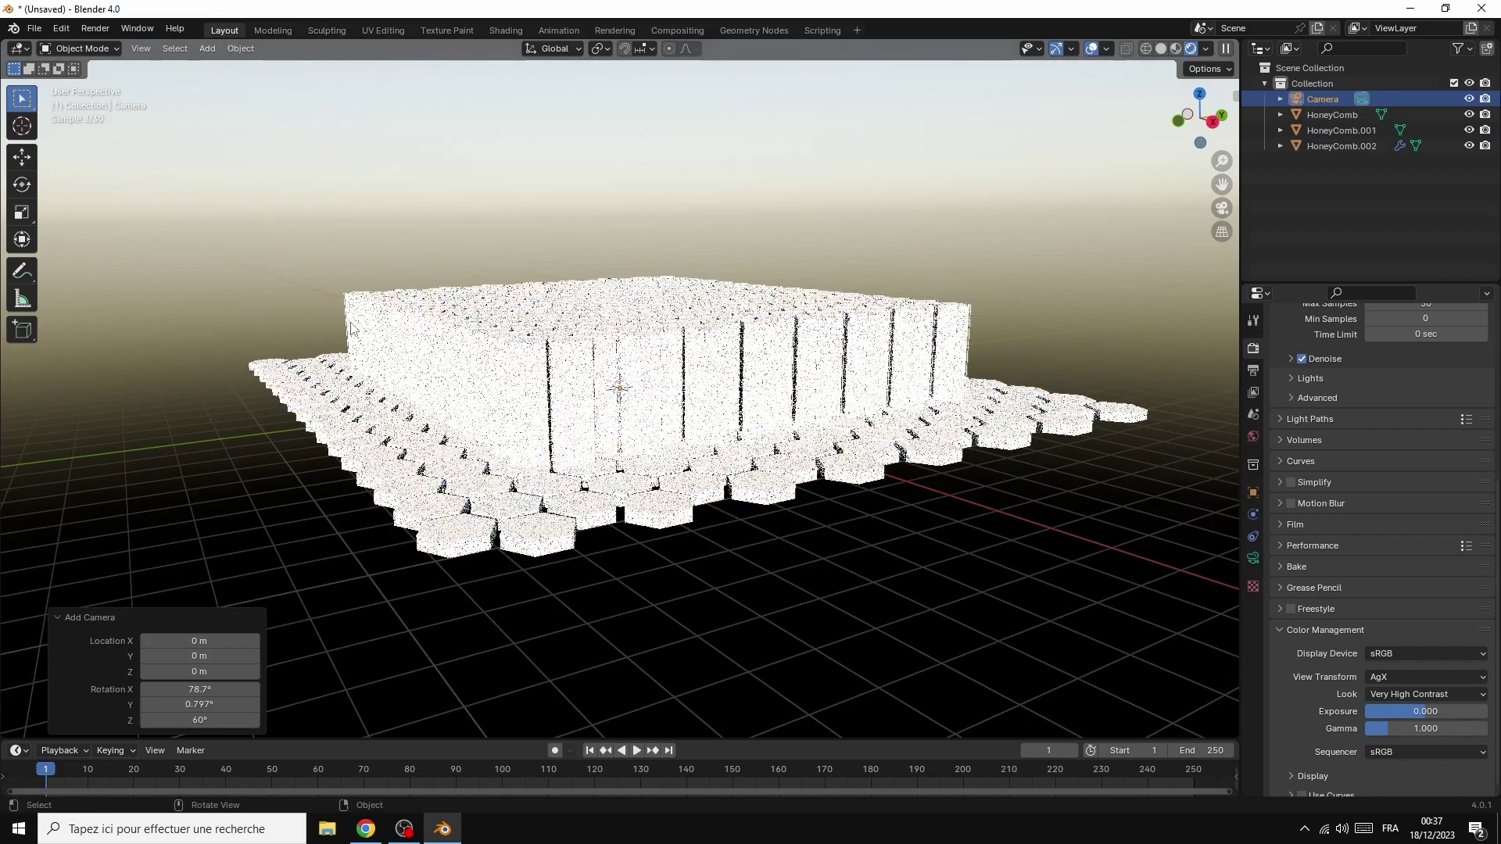
click(161, 537)
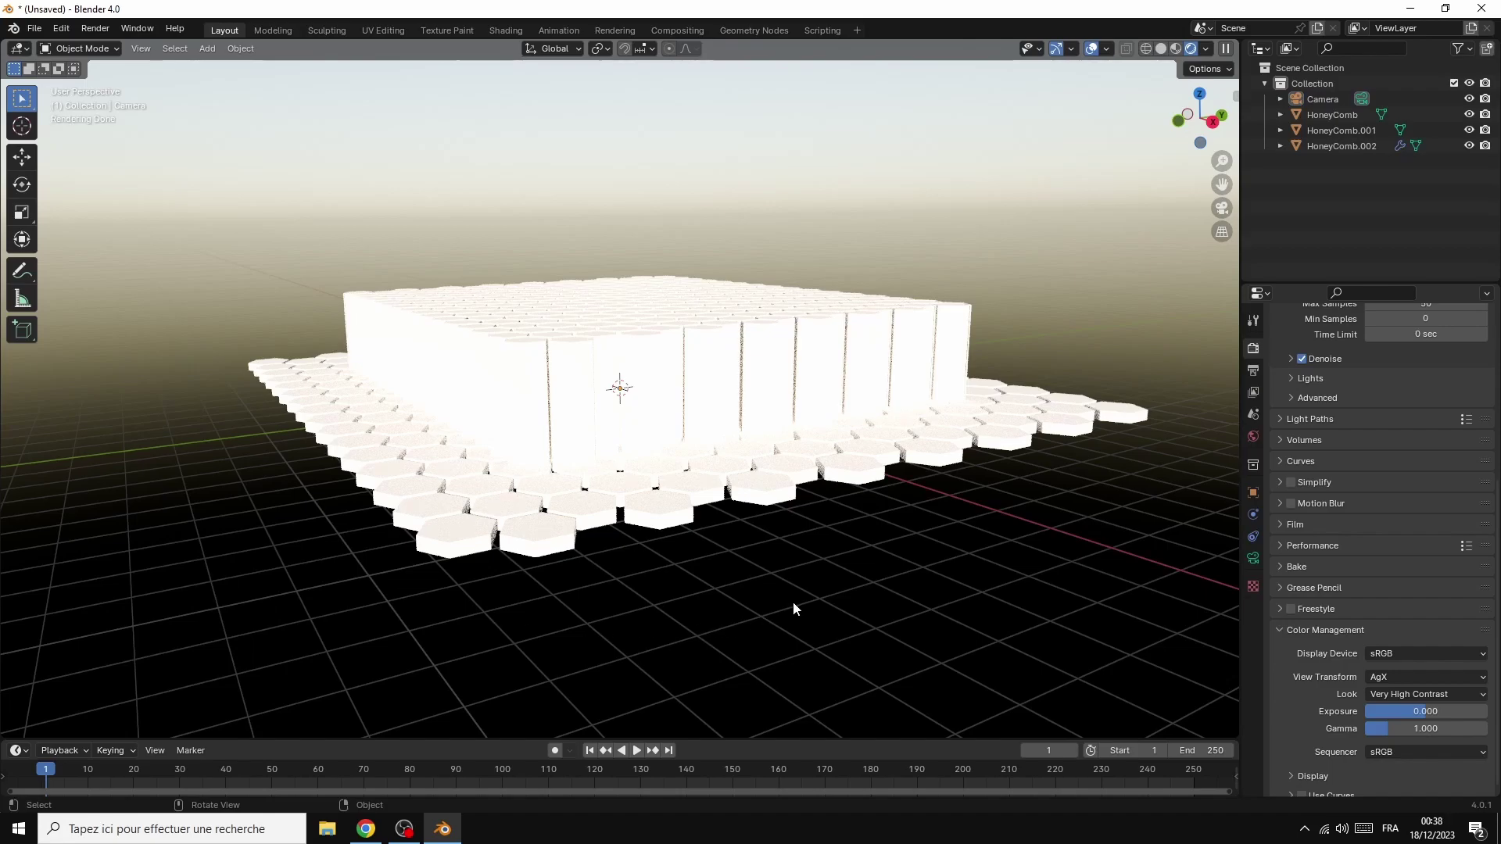
key(KP_0)
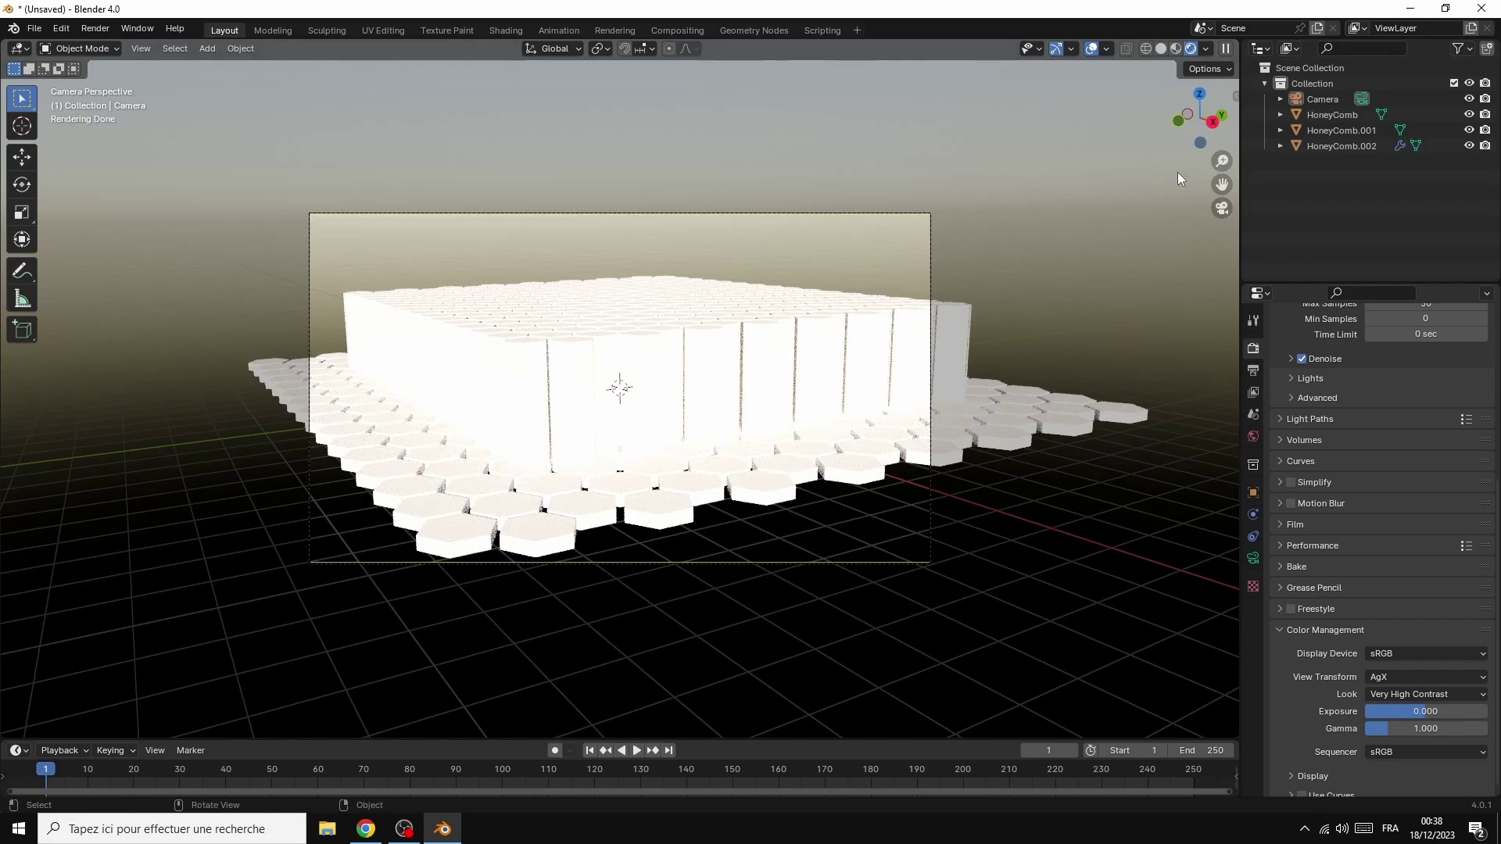
Lock the camera to the view and frame the front corner of the columns and tile base from a higher angle
key(n)
click(1231, 174)
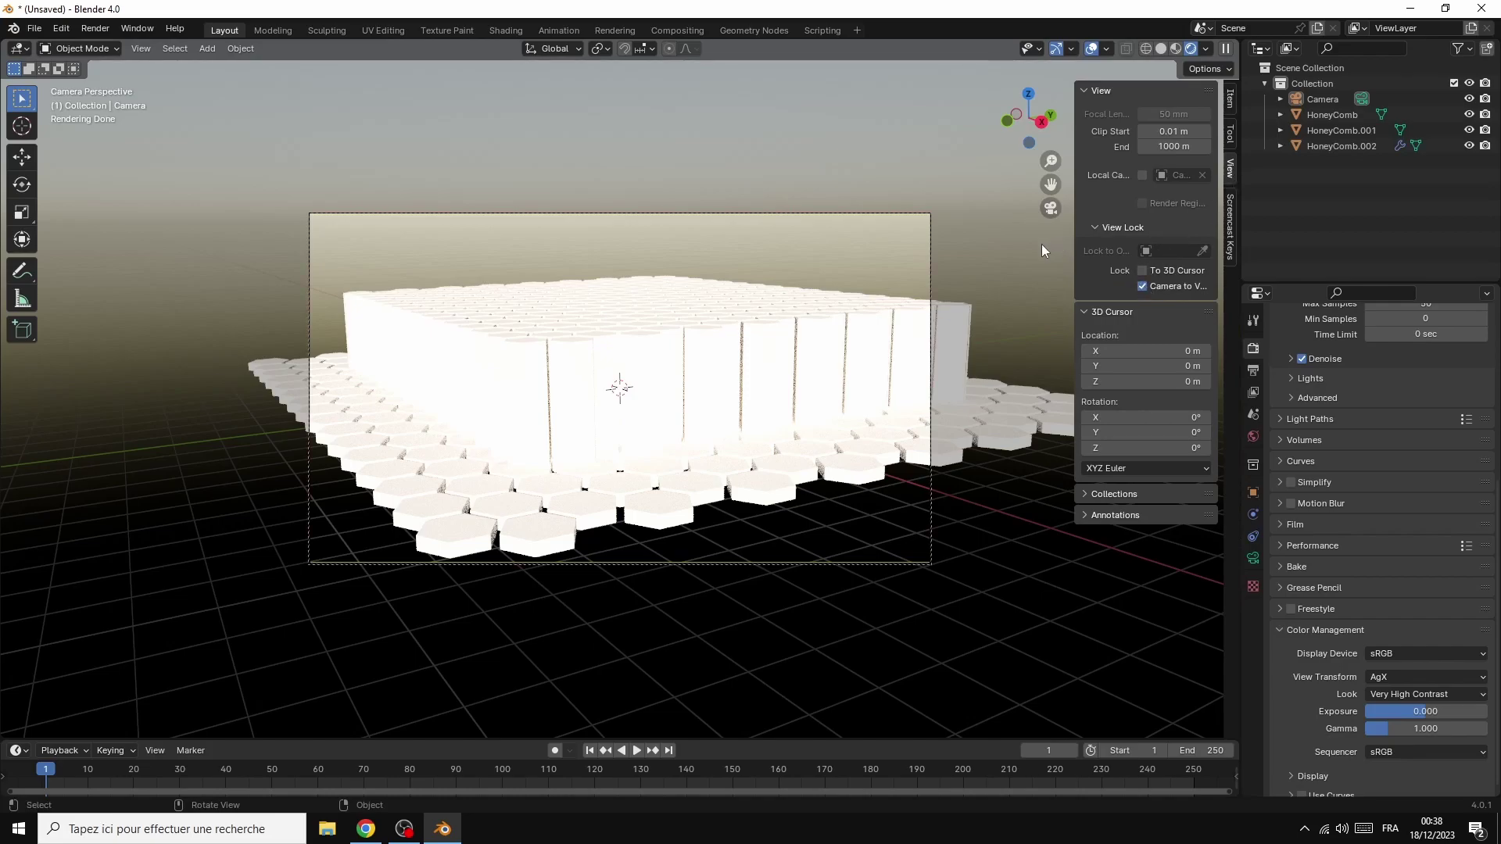
key(n)
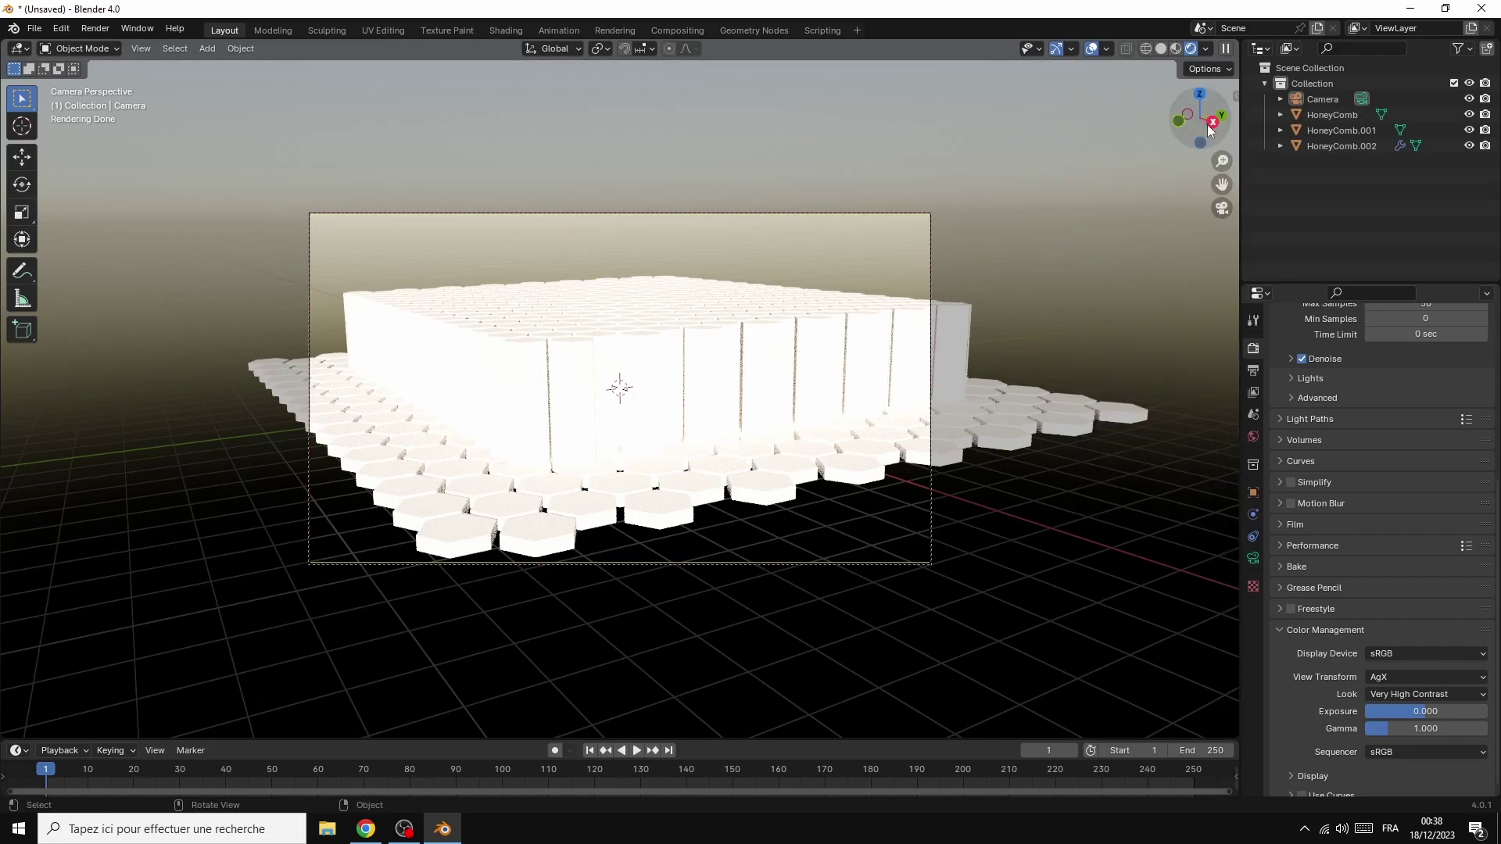
drag(1209, 130, 1188, 142)
drag(620, 387, 620, 386)
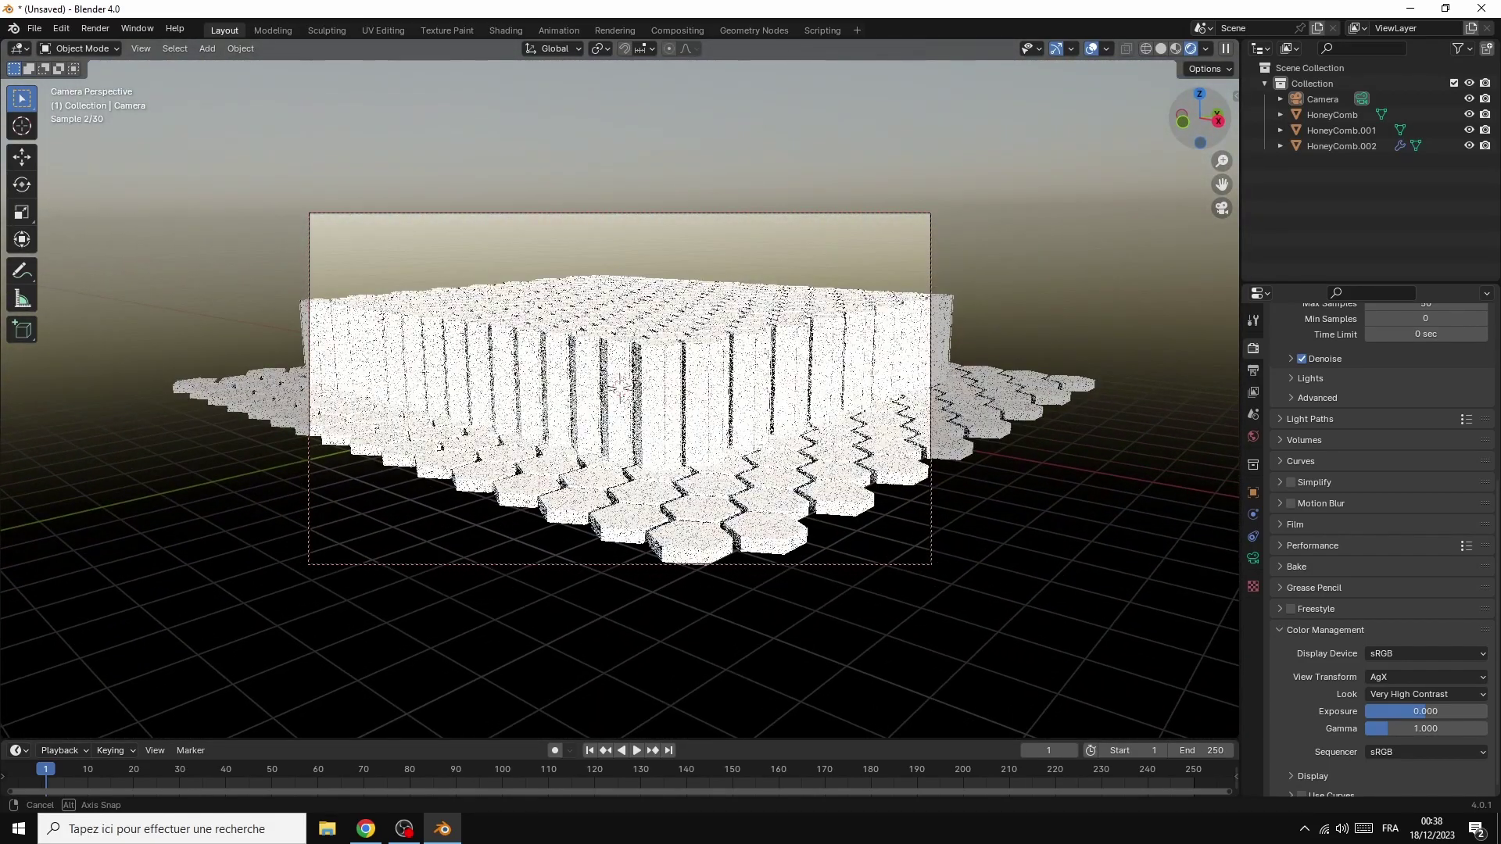
drag(1196, 119, 1122, 83)
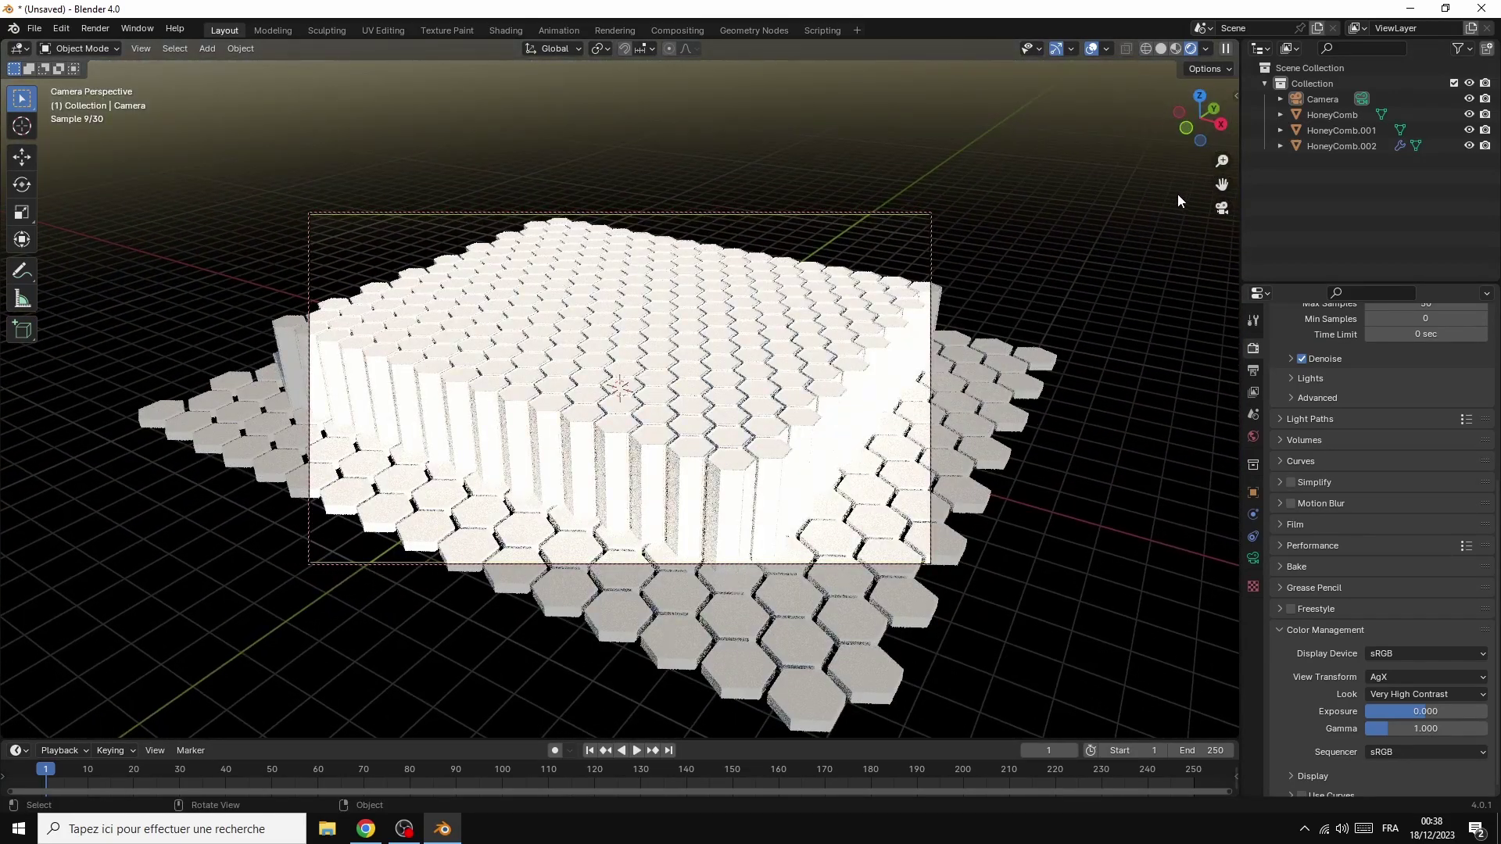
drag(1220, 183, 1067, 119)
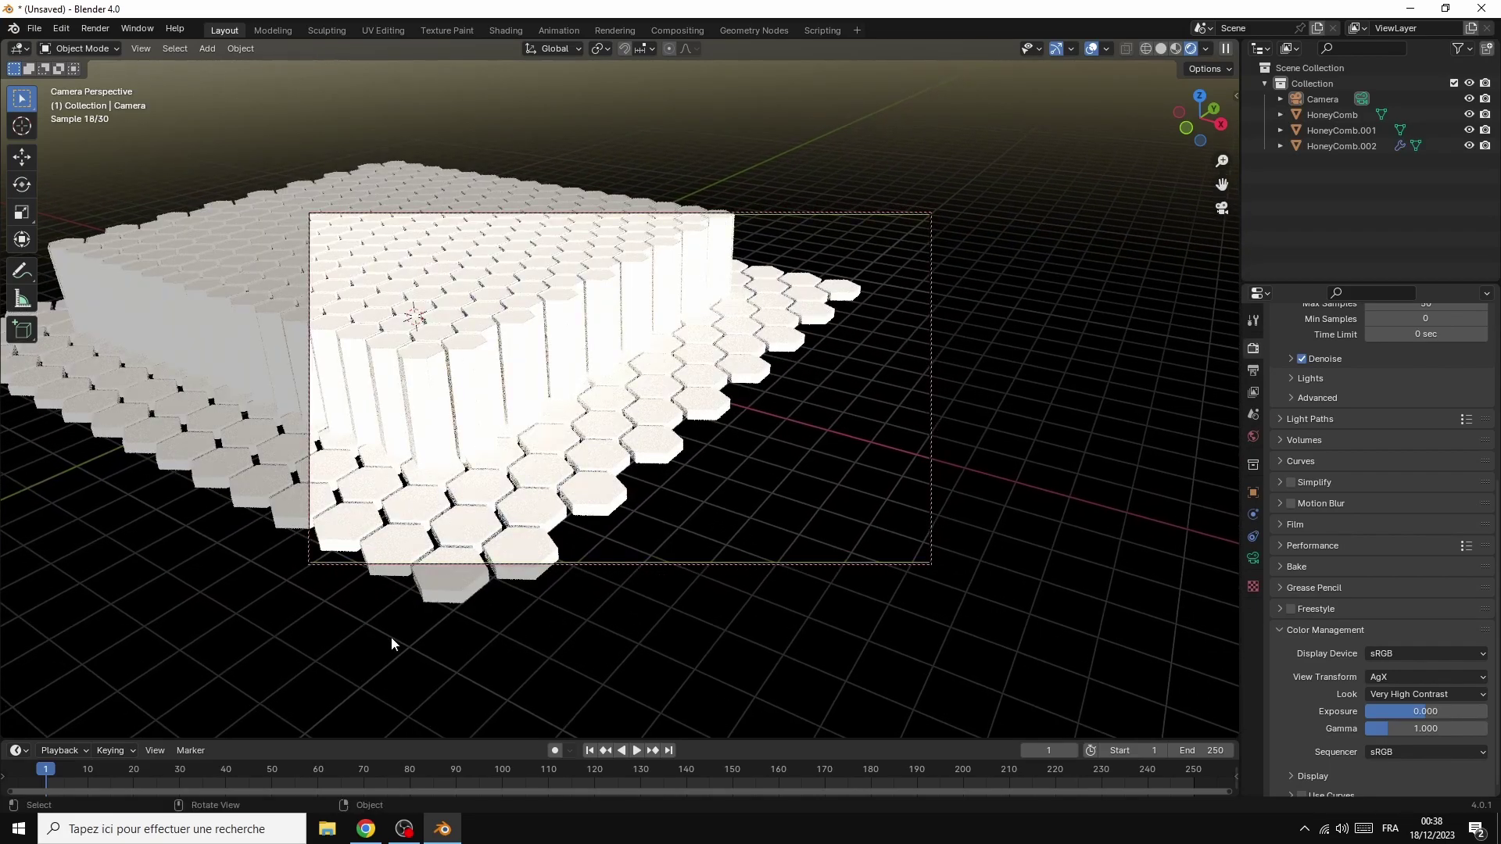
Scale the flat tile base up uniformly by about 1.06
click(430, 594)
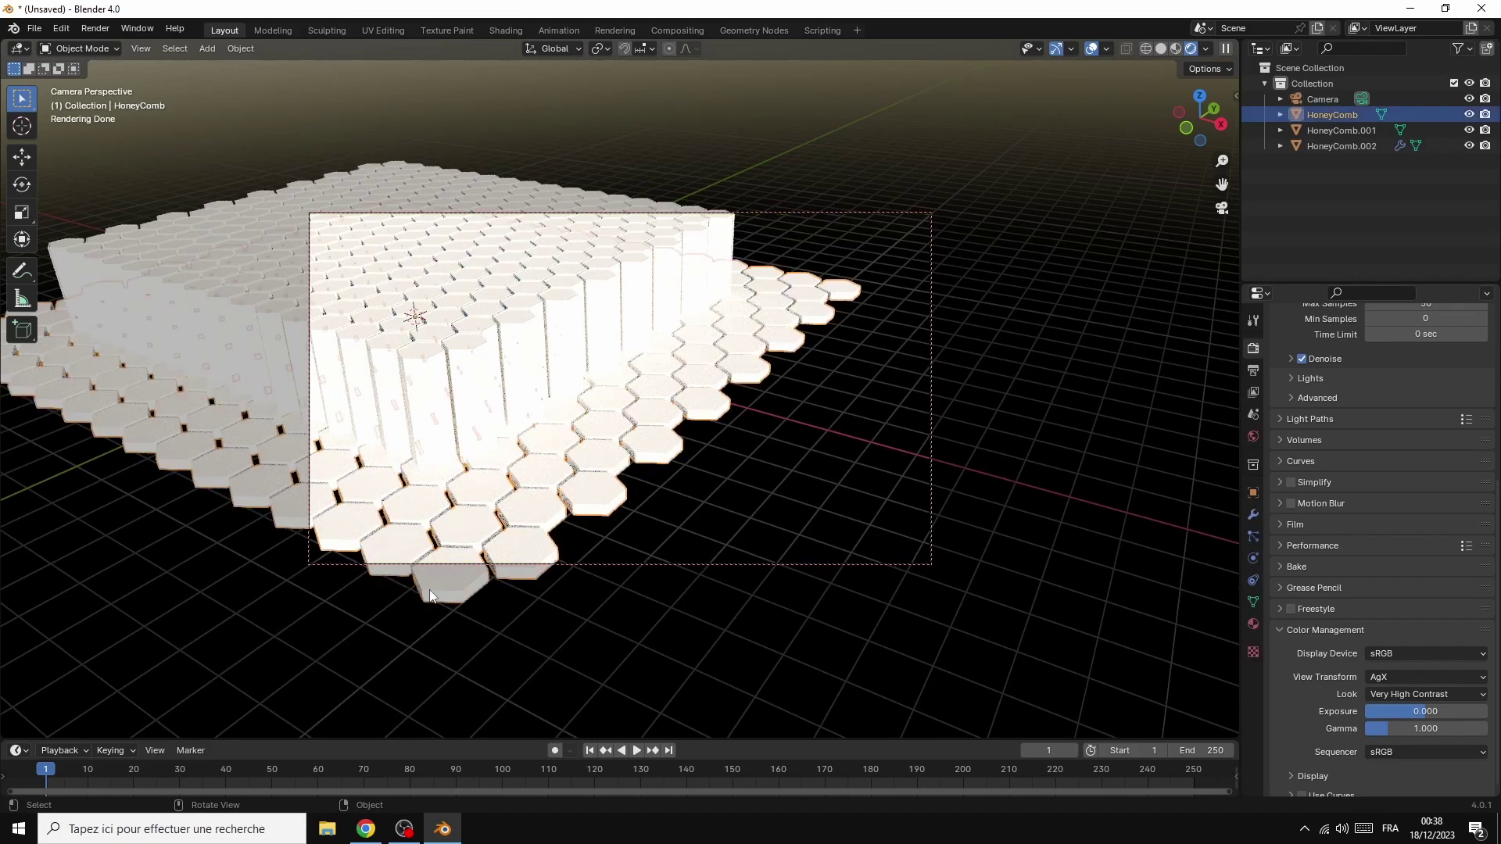
key(s)
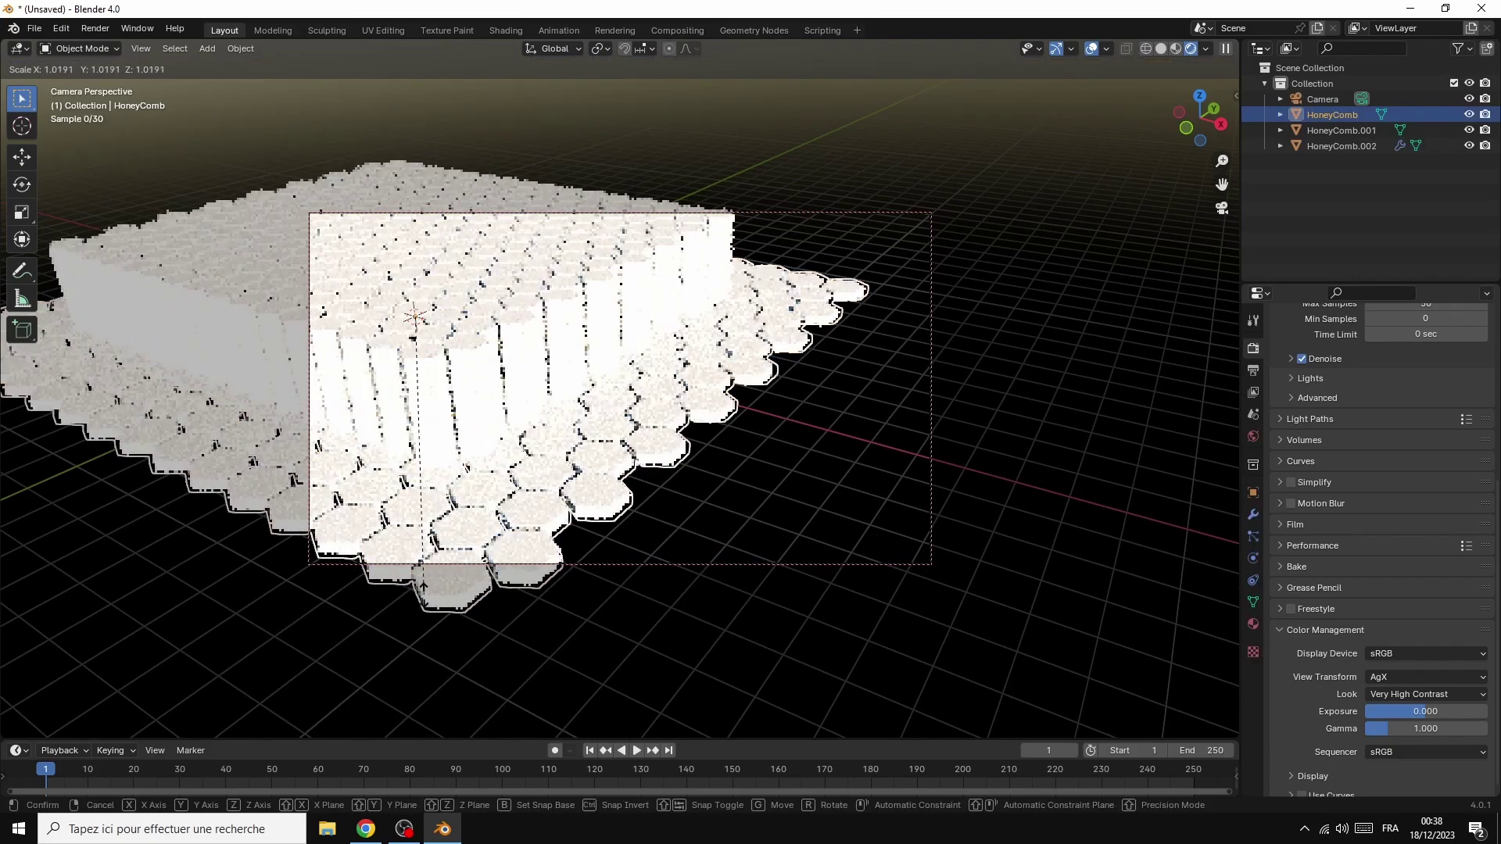
click(417, 596)
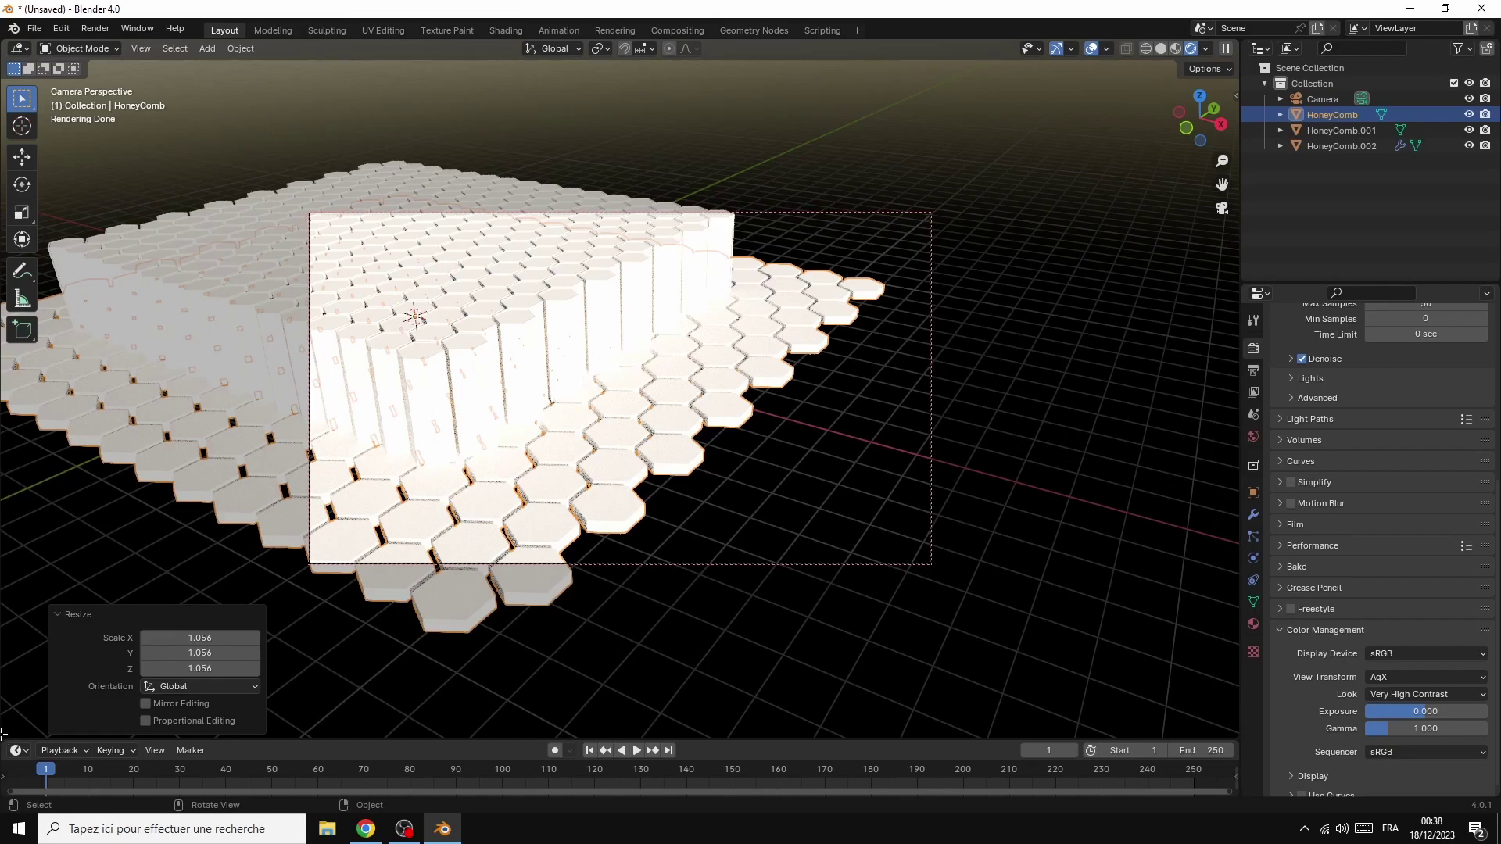
Split the 3D viewport horizontally and turn the lower area into a Shader Editor
drag(2, 733, 23, 481)
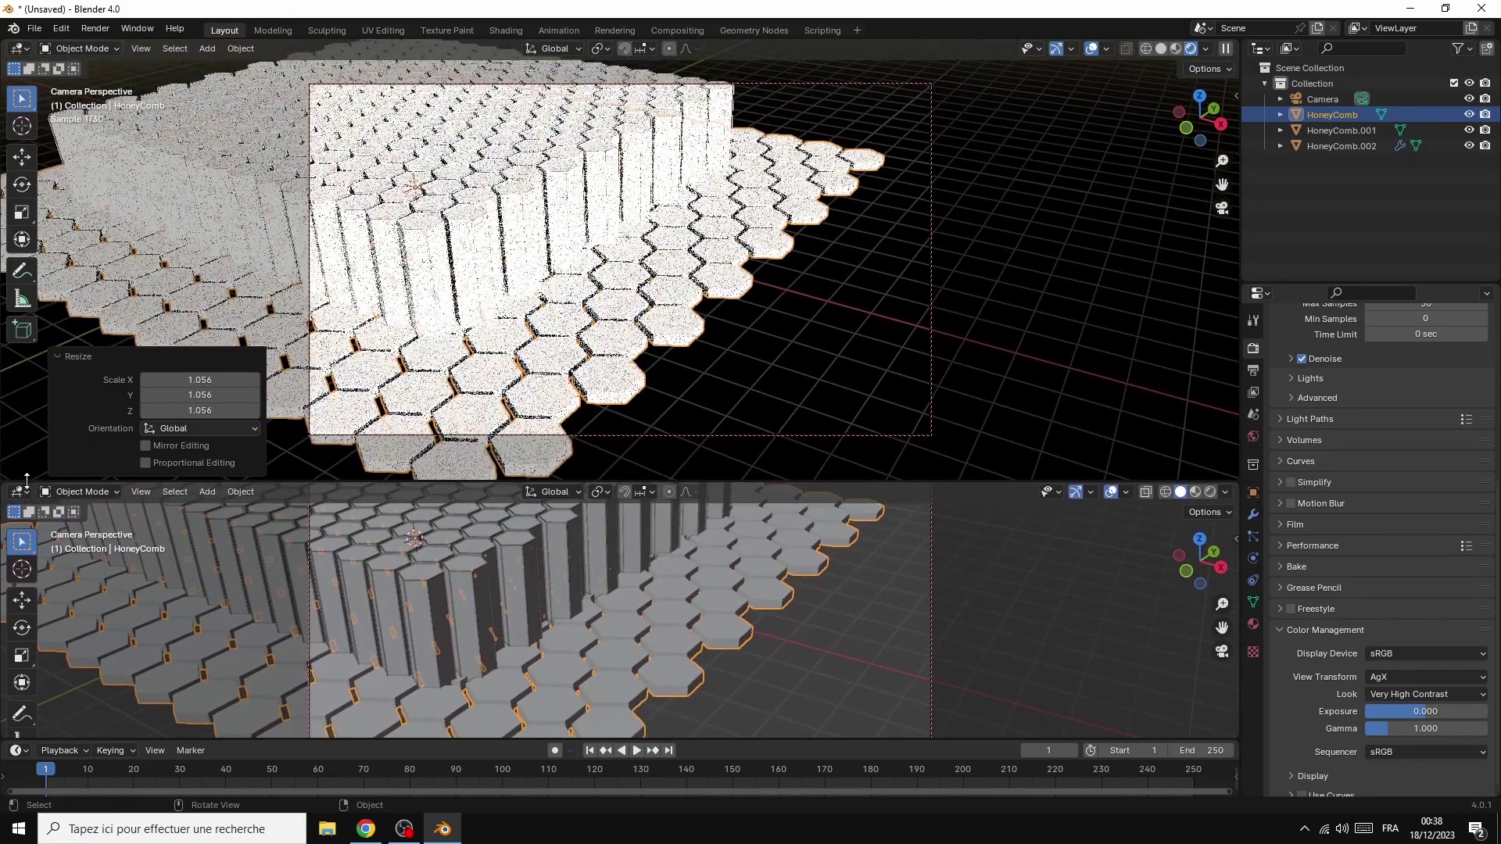
click(21, 493)
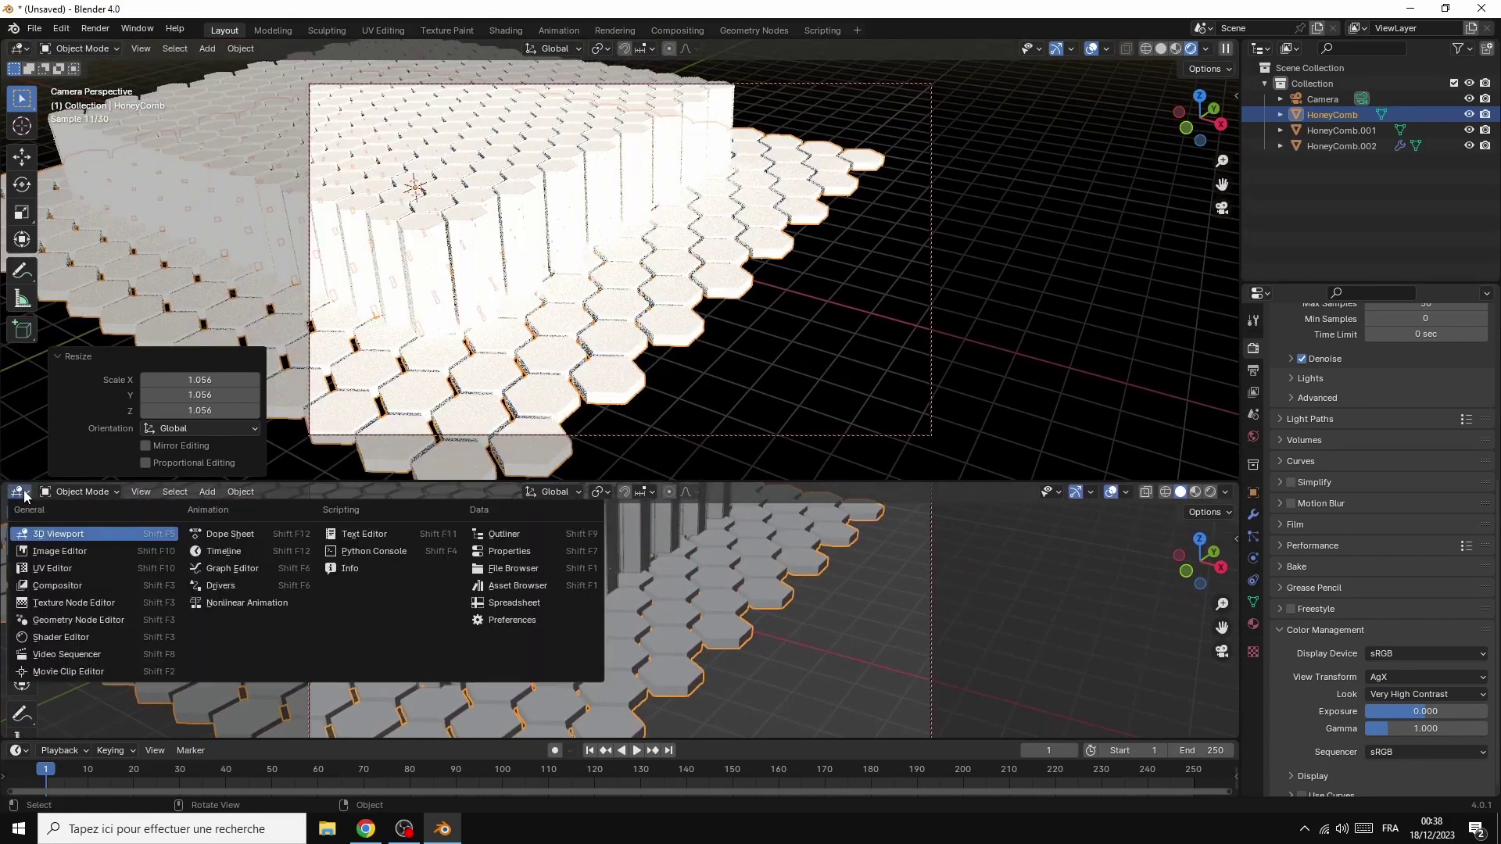
click(61, 636)
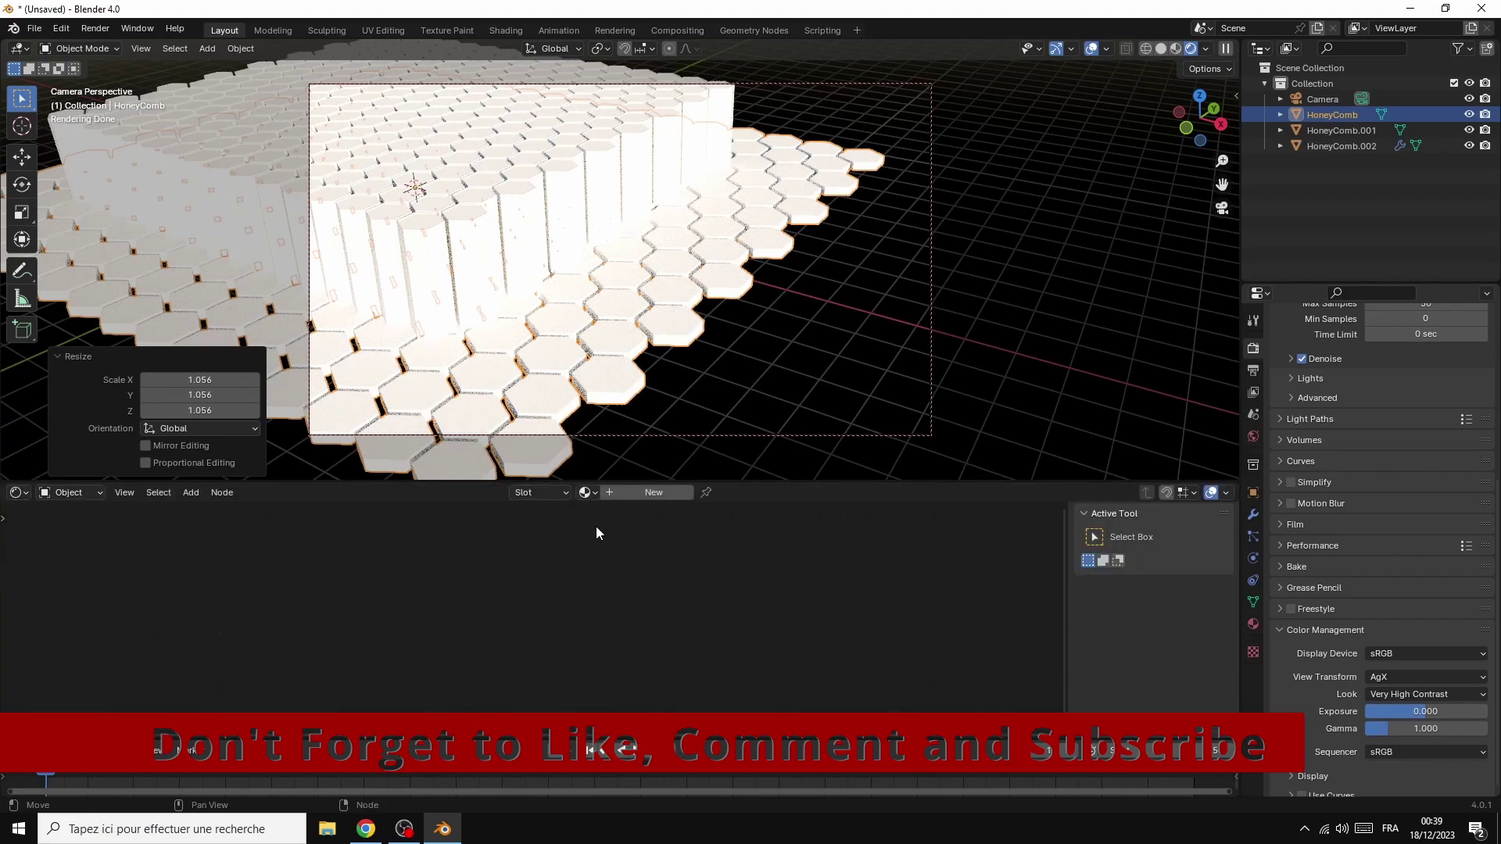
Add a plane at the origin and scale it up by about 11.95 as ground beneath the honeycomb tiles
click(844, 320)
click(208, 48)
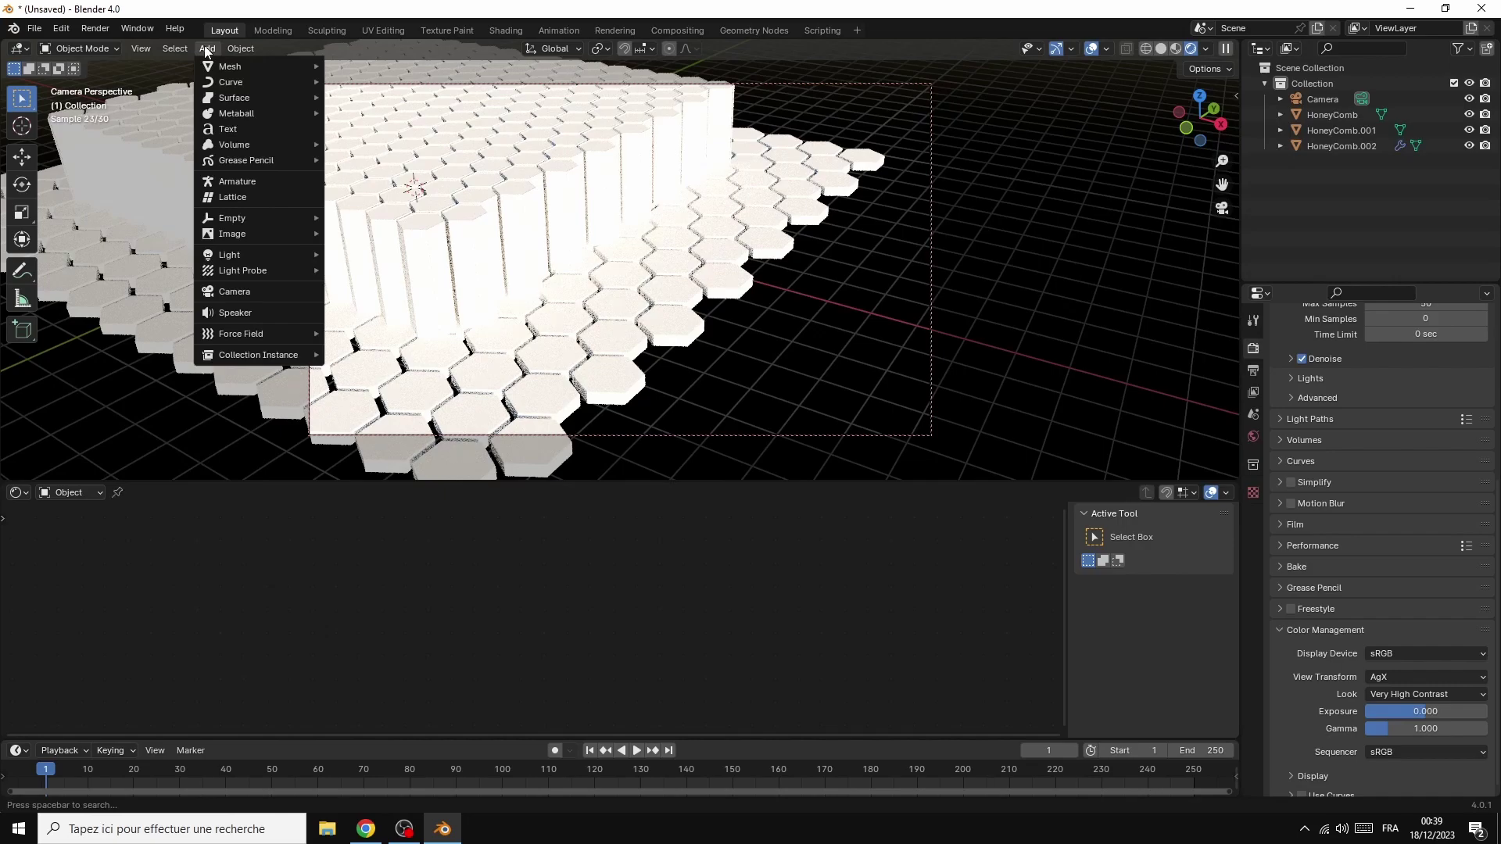
mouse_move(253, 70)
click(388, 61)
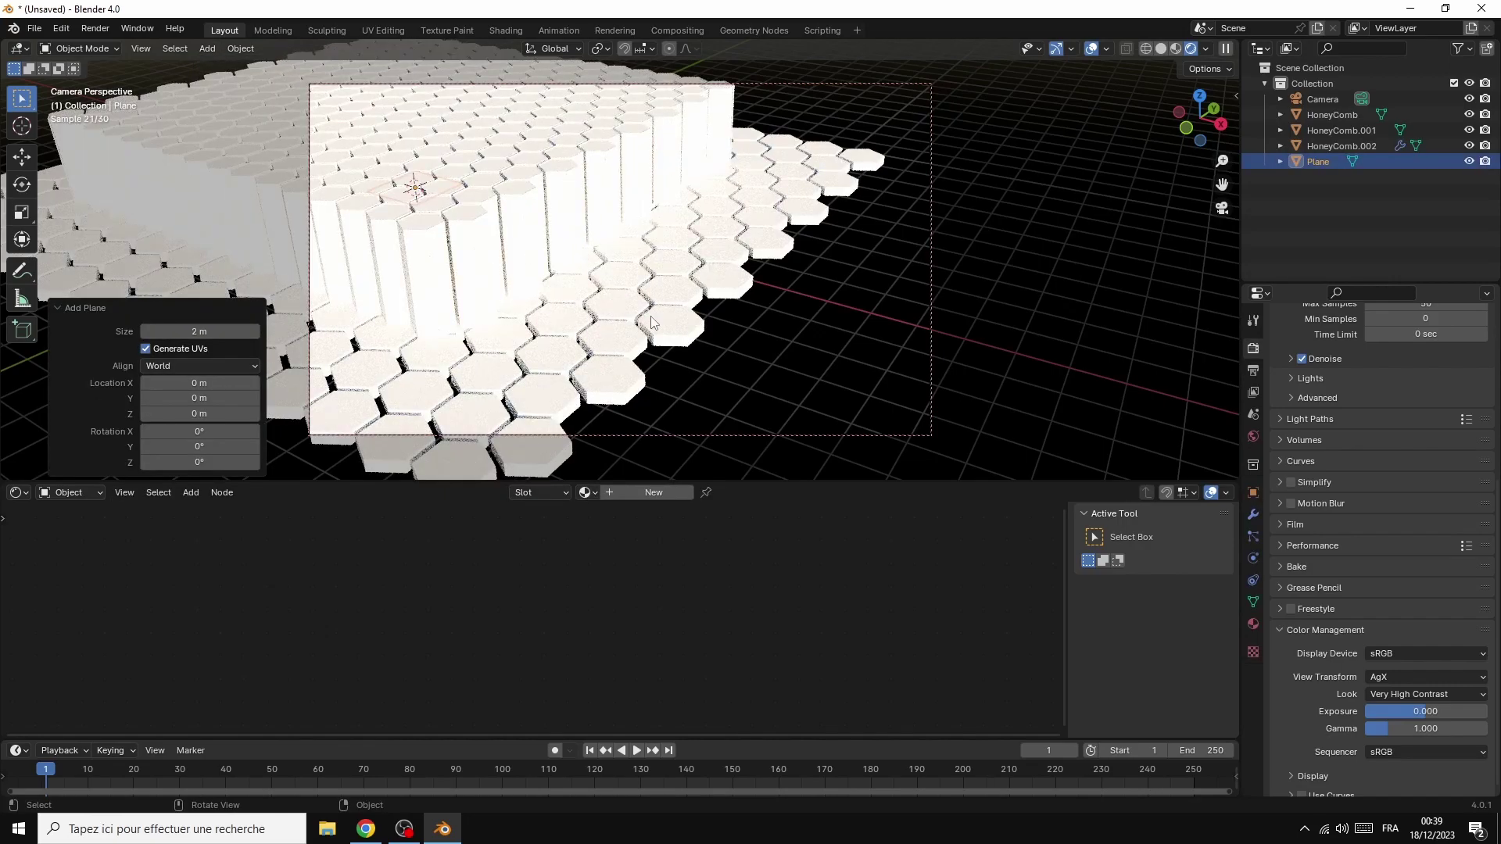
key(s)
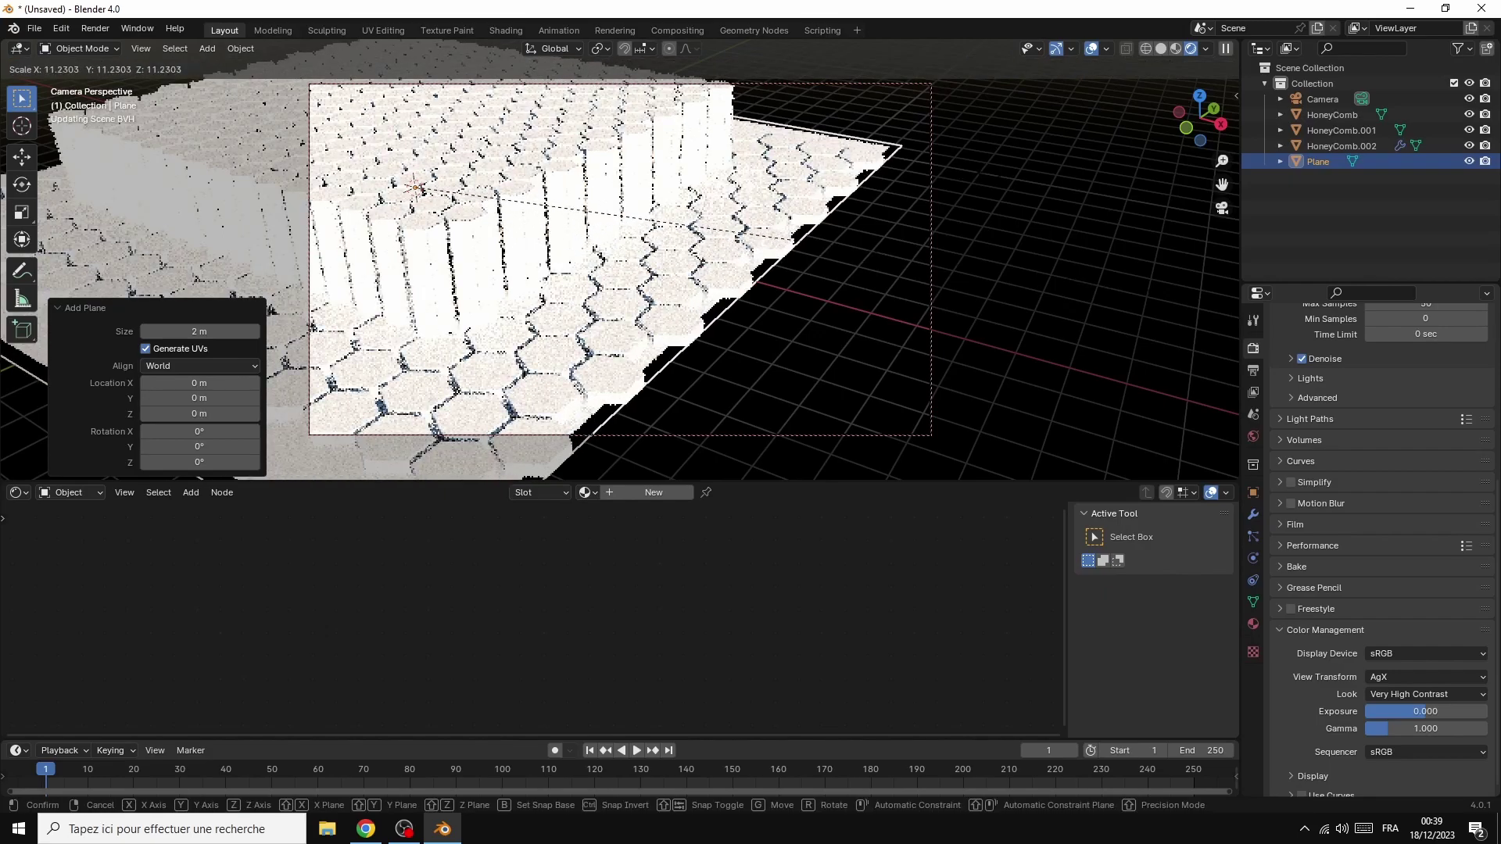
click(830, 244)
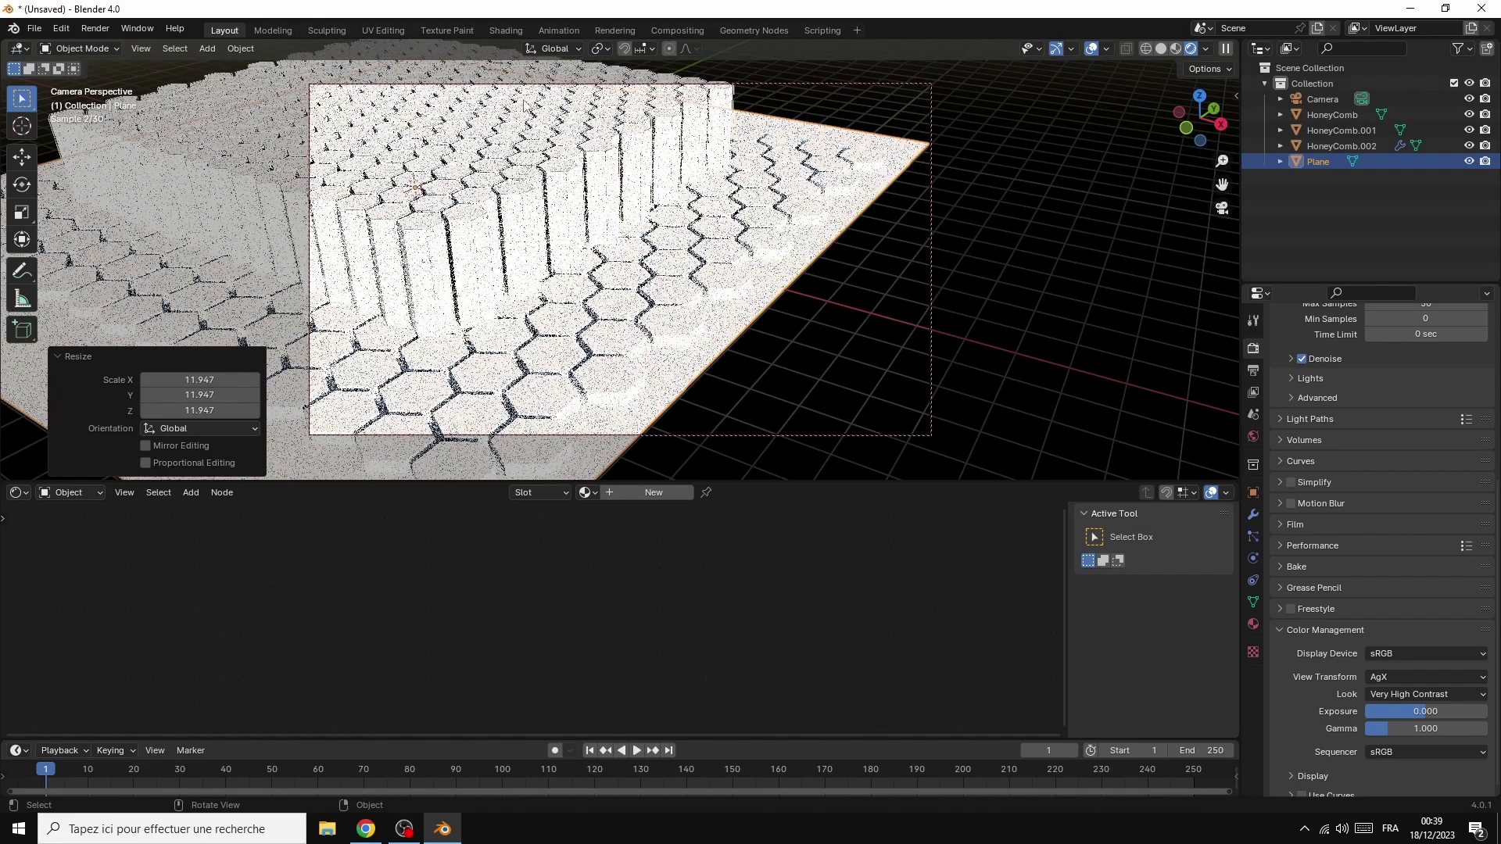
Orbit the camera slightly around the honeycomb and scale the ground plane up by about 1.64 to fill the camera frame
mouse_move(1220, 127)
mouse_down()
mouse_move(1157, 34)
mouse_move(1212, 125)
mouse_move(1194, 134)
mouse_up()
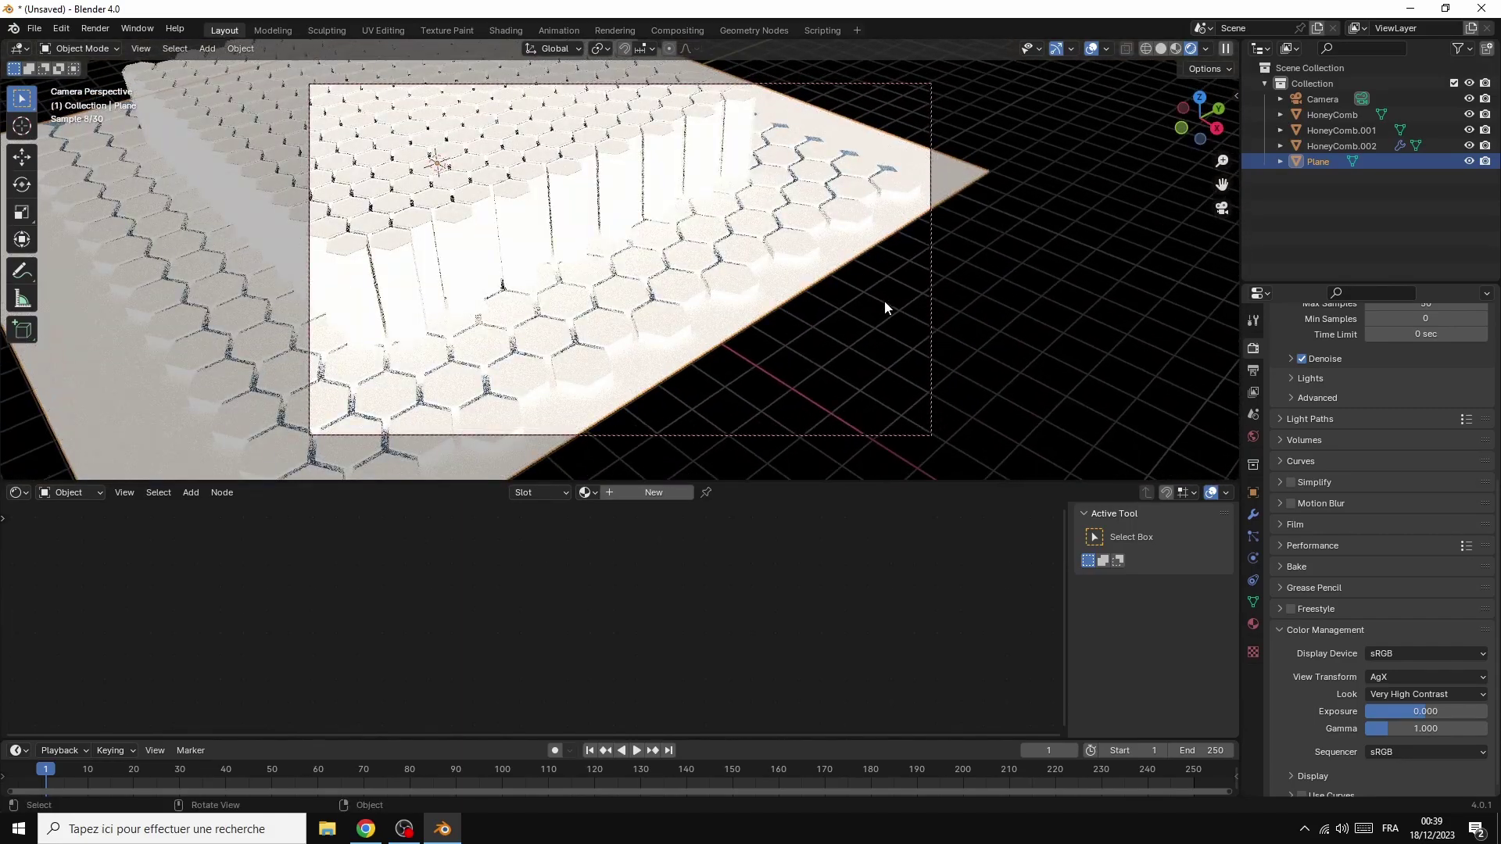
key(s)
click(1164, 409)
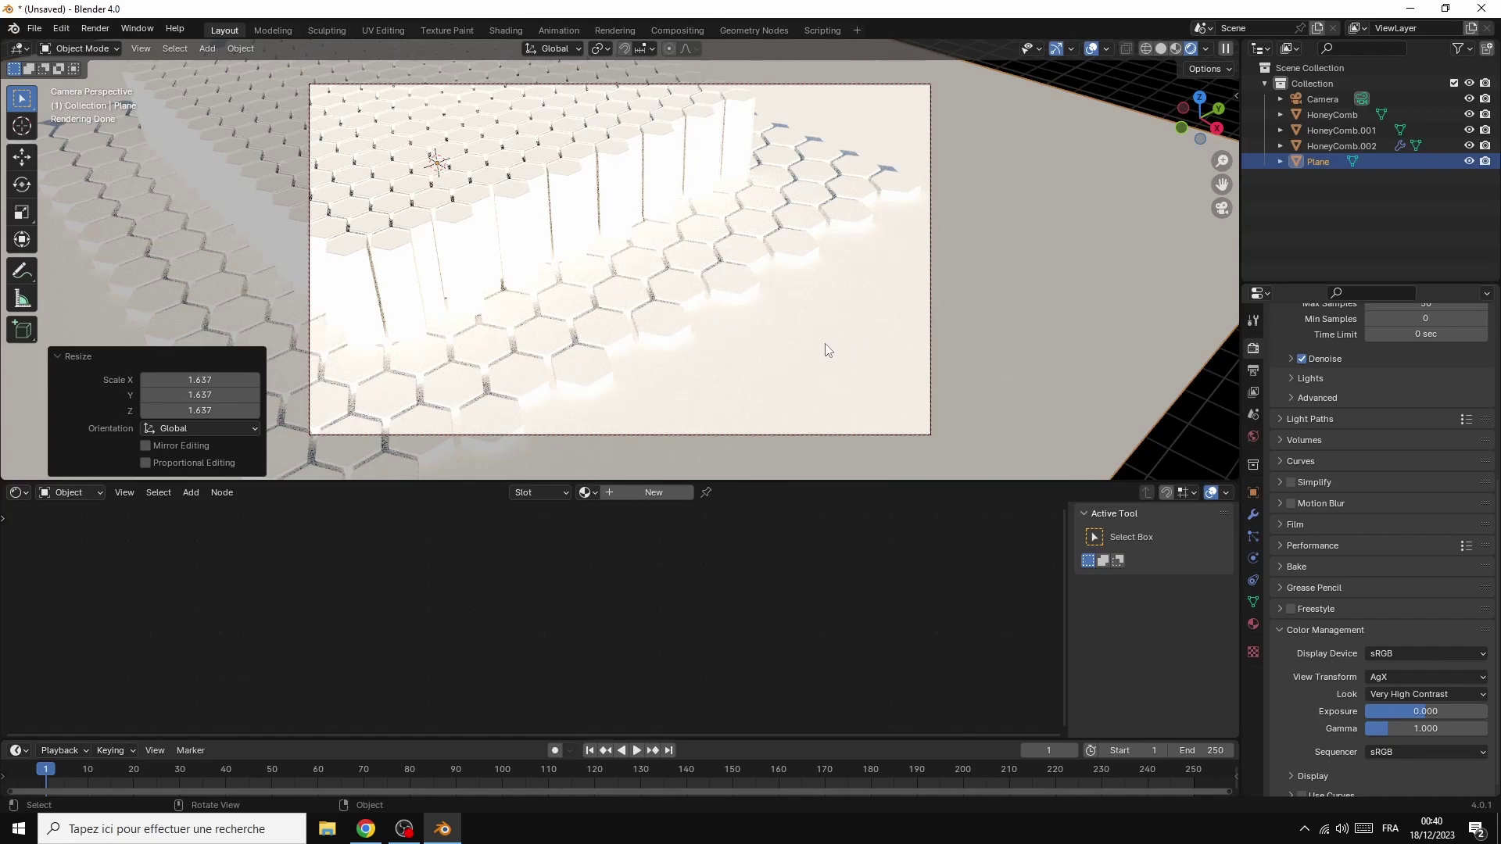
Select the tall hexagonal columns object HoneyComb.001 and create a new material for it
click(776, 337)
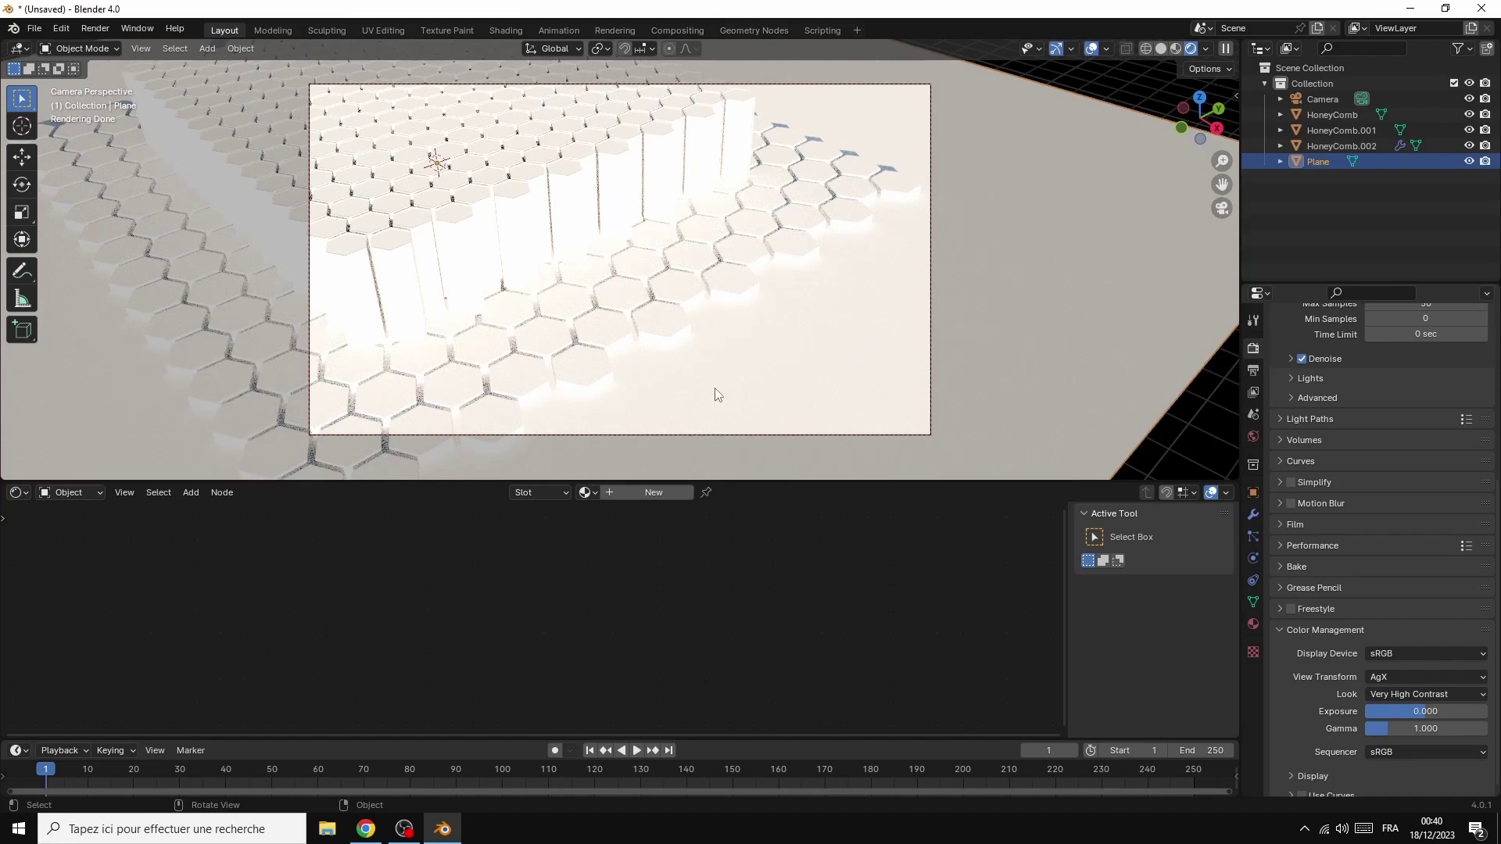
click(641, 310)
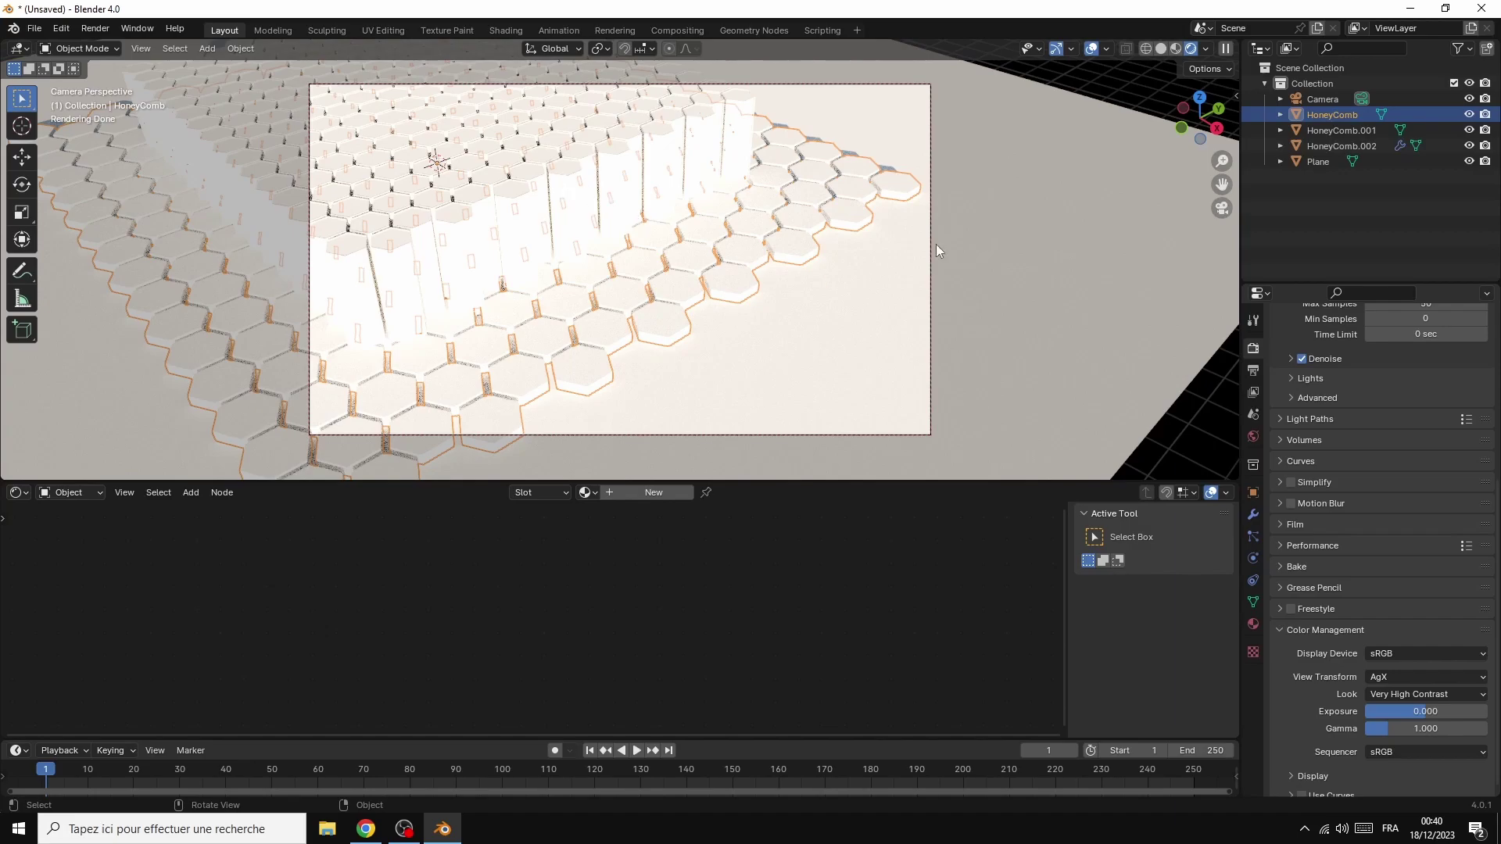
click(1330, 146)
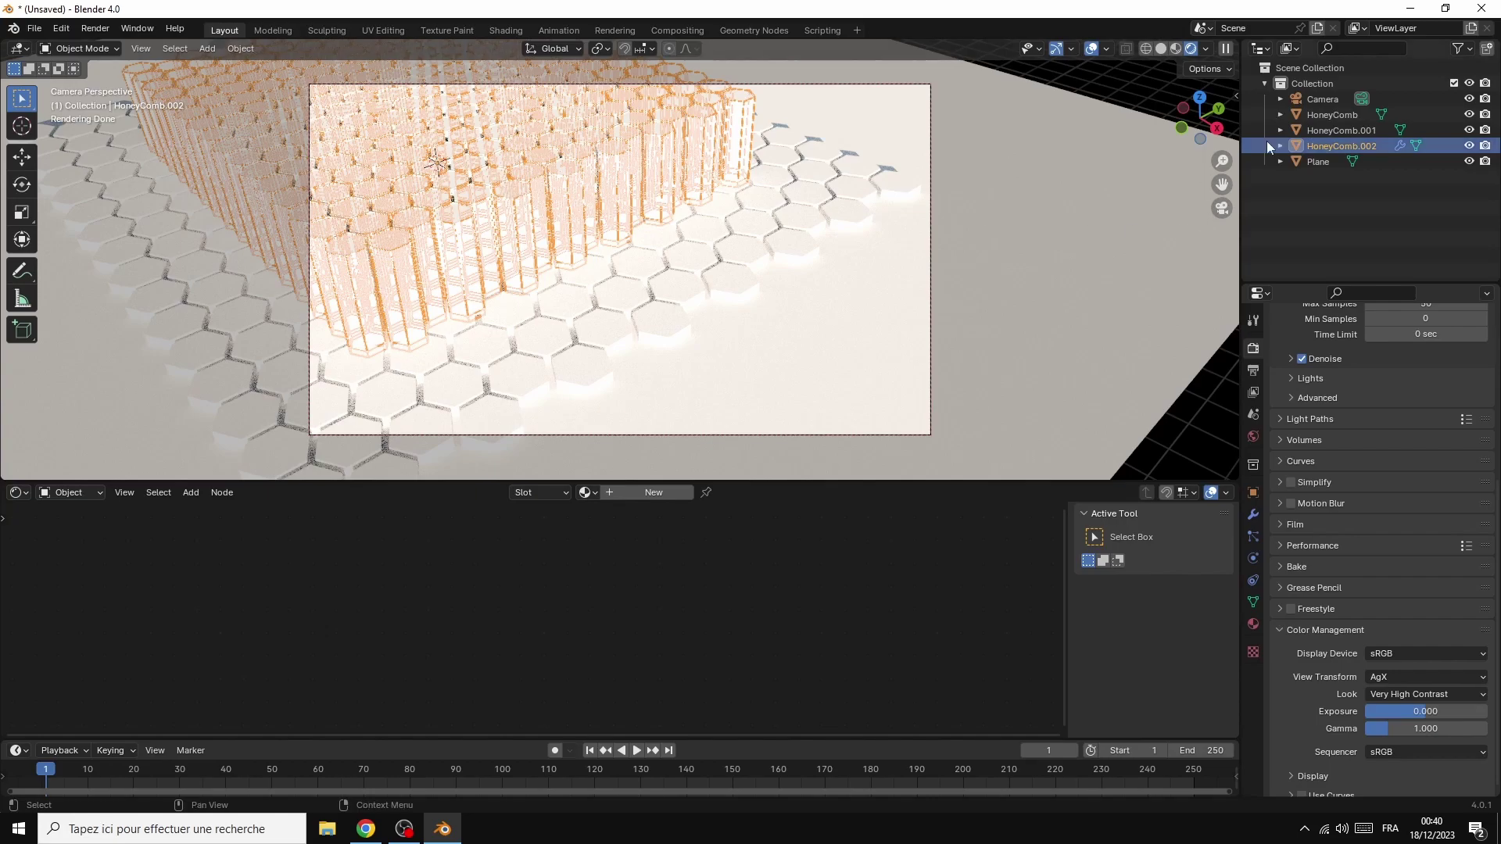
click(1318, 130)
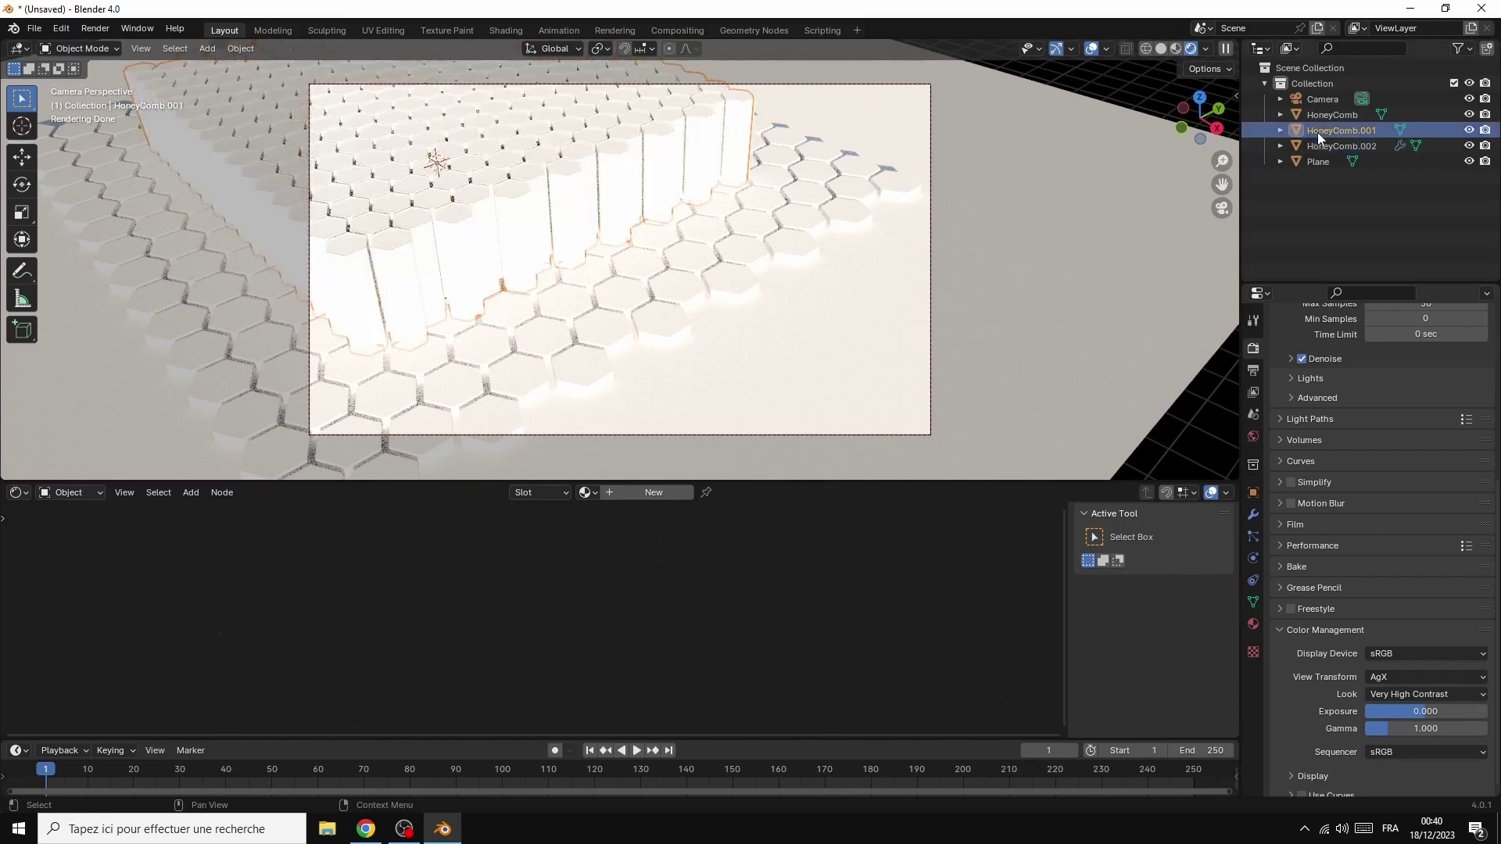
click(638, 492)
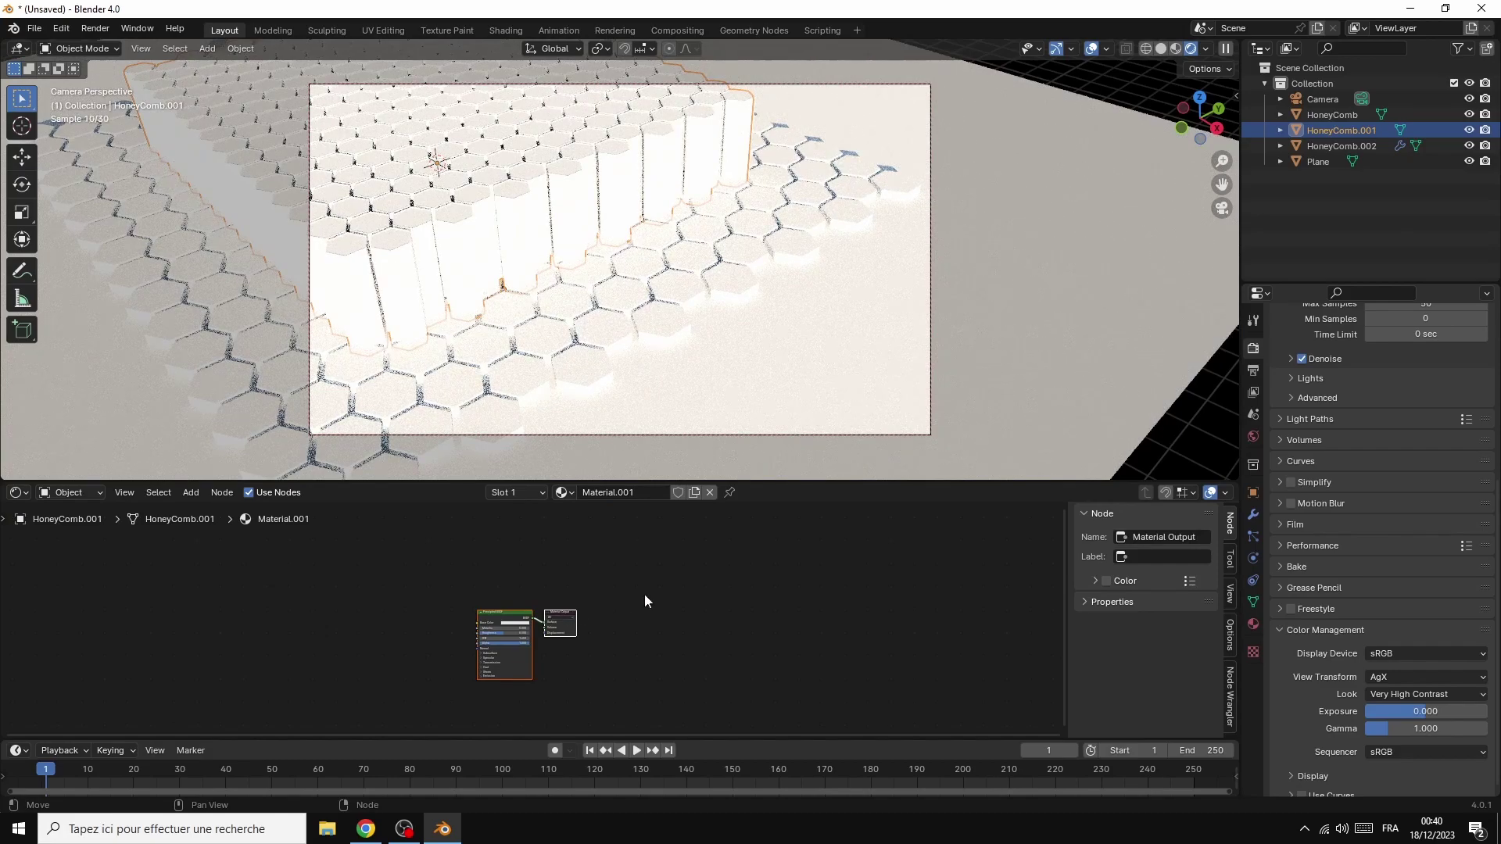
Add a Glass BSDF node to the columns' material, placing it ahead of the Principled BSDF
scroll(716, 602, up, 2)
middle_drag(516, 612, 673, 563)
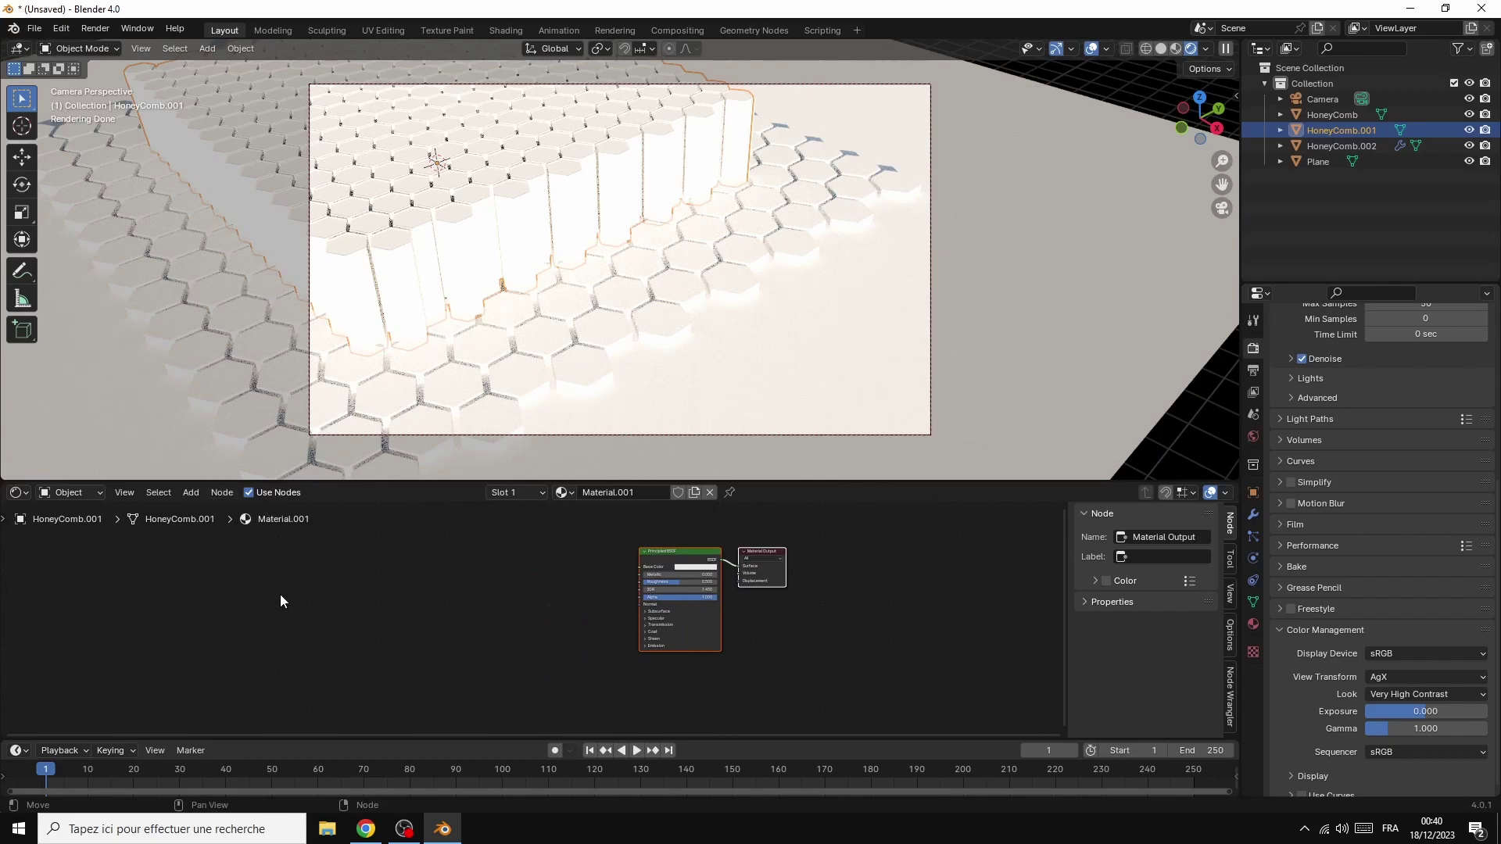
key(shift+a)
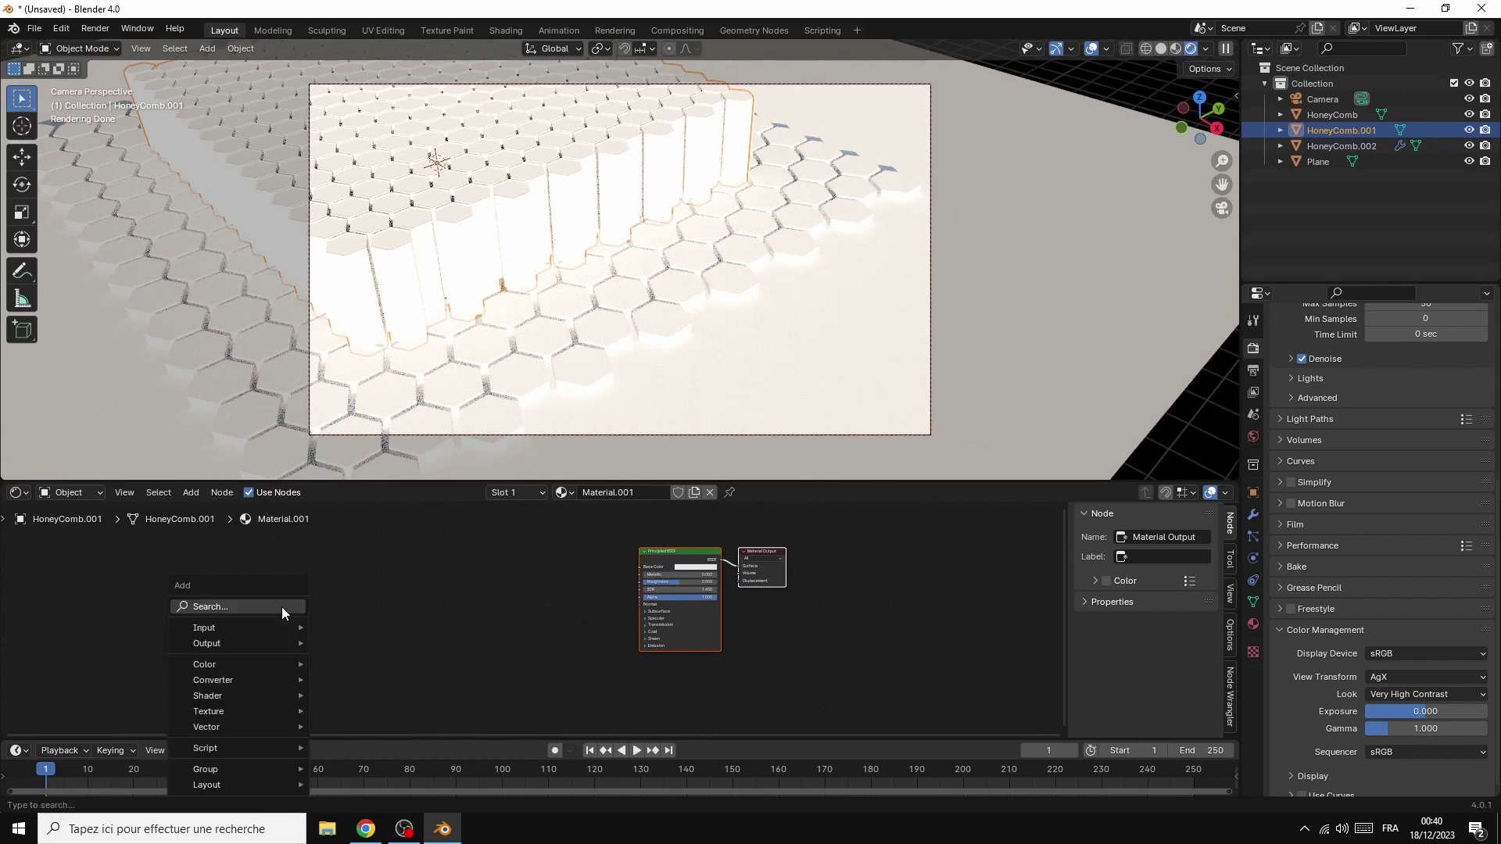
click(270, 599)
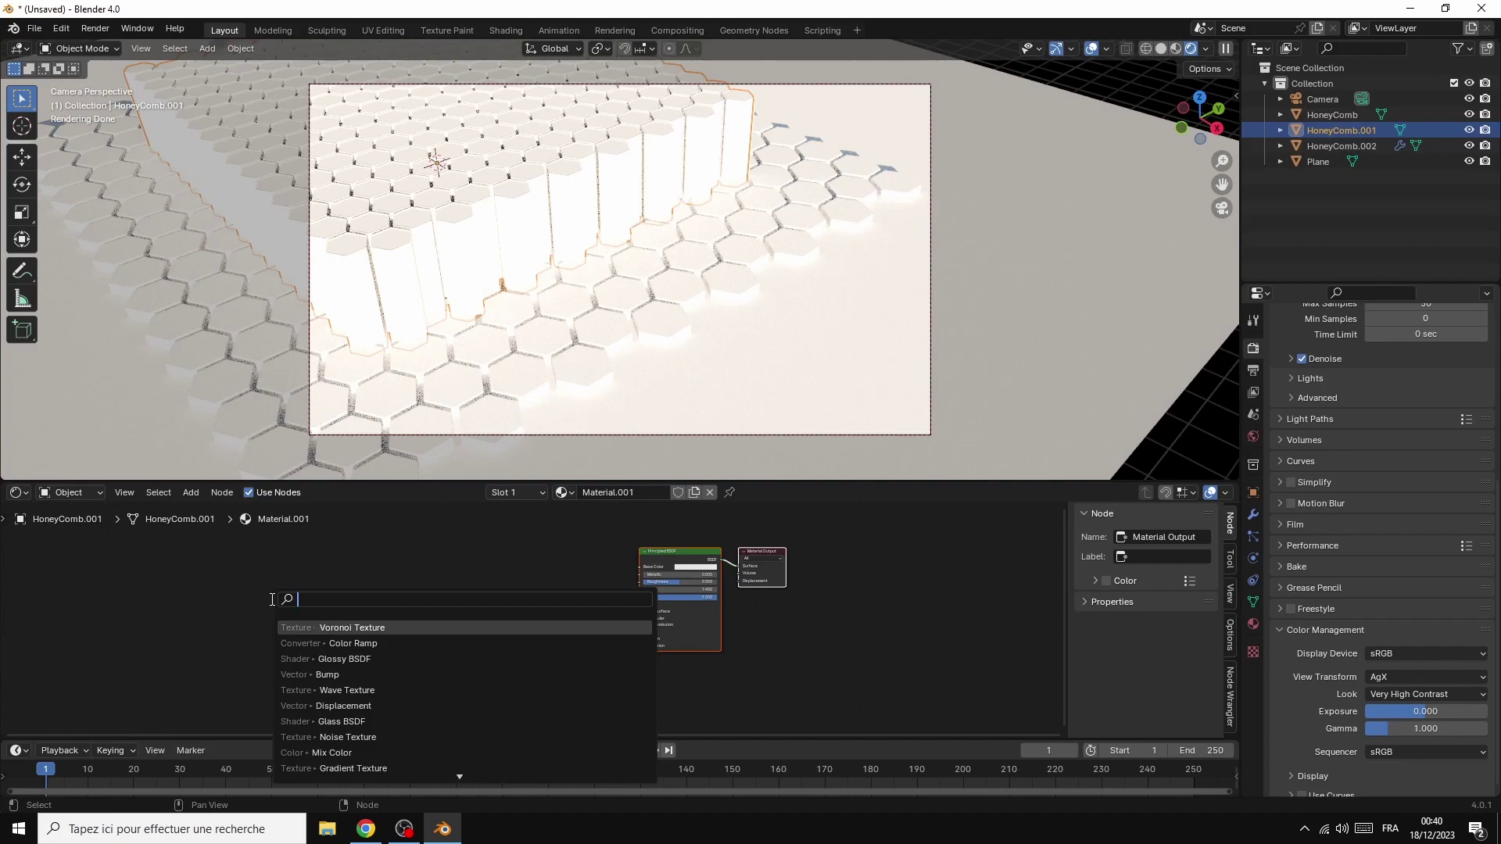
text(gl)
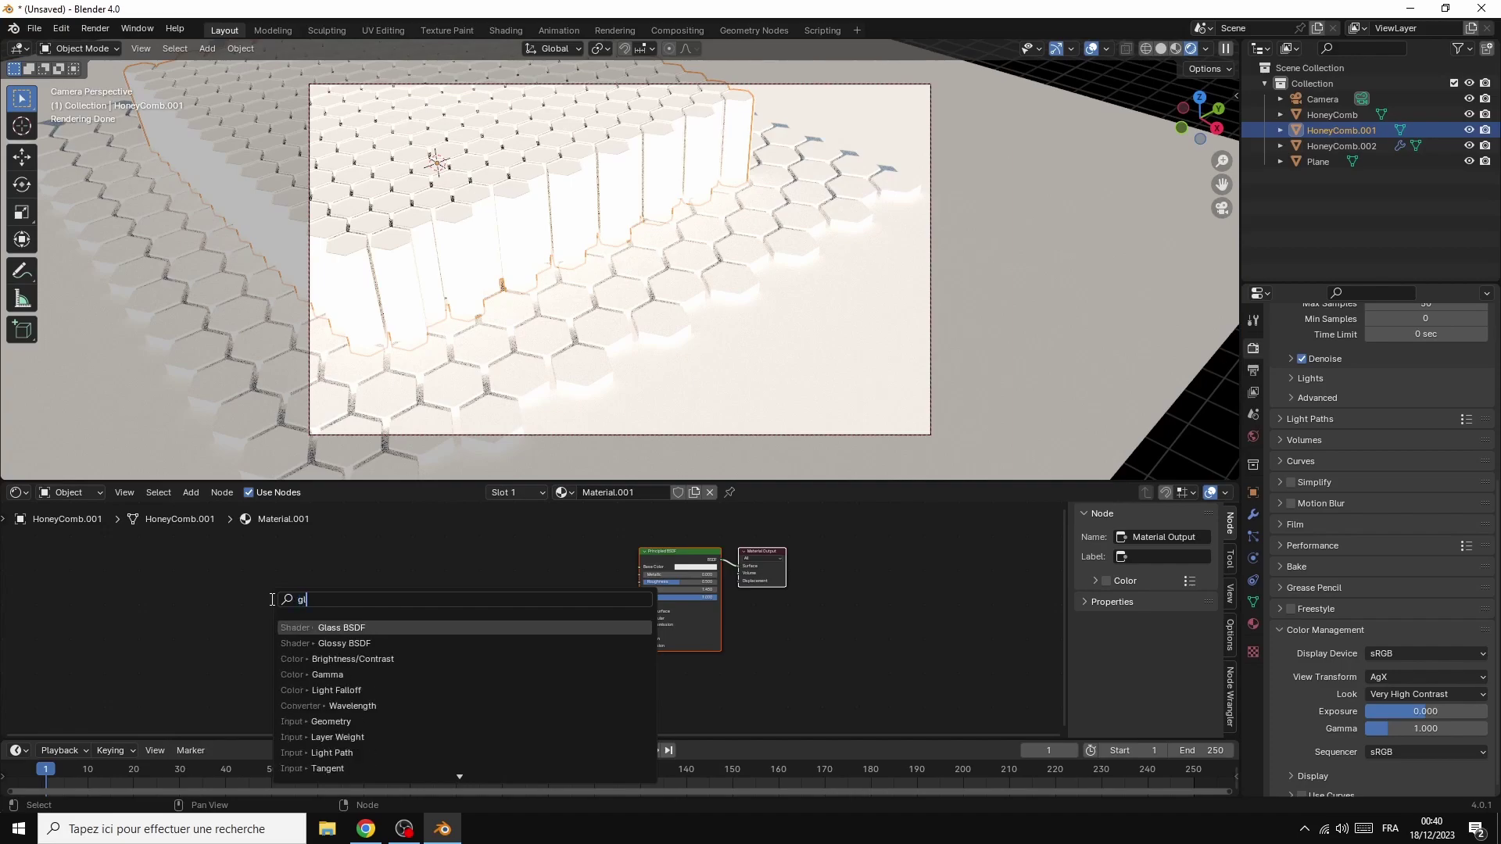
text(ass)
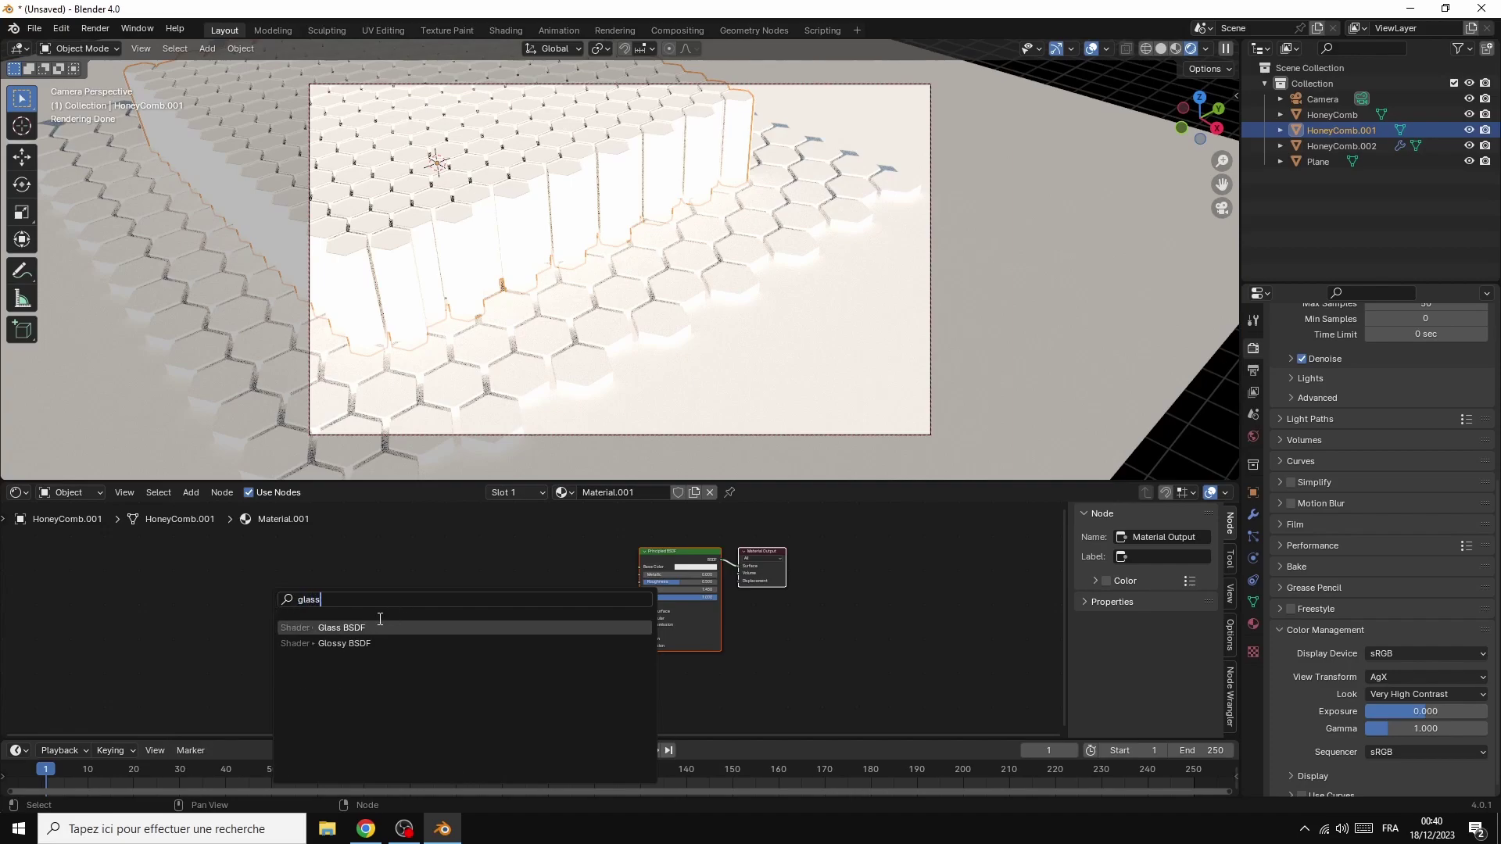
click(381, 627)
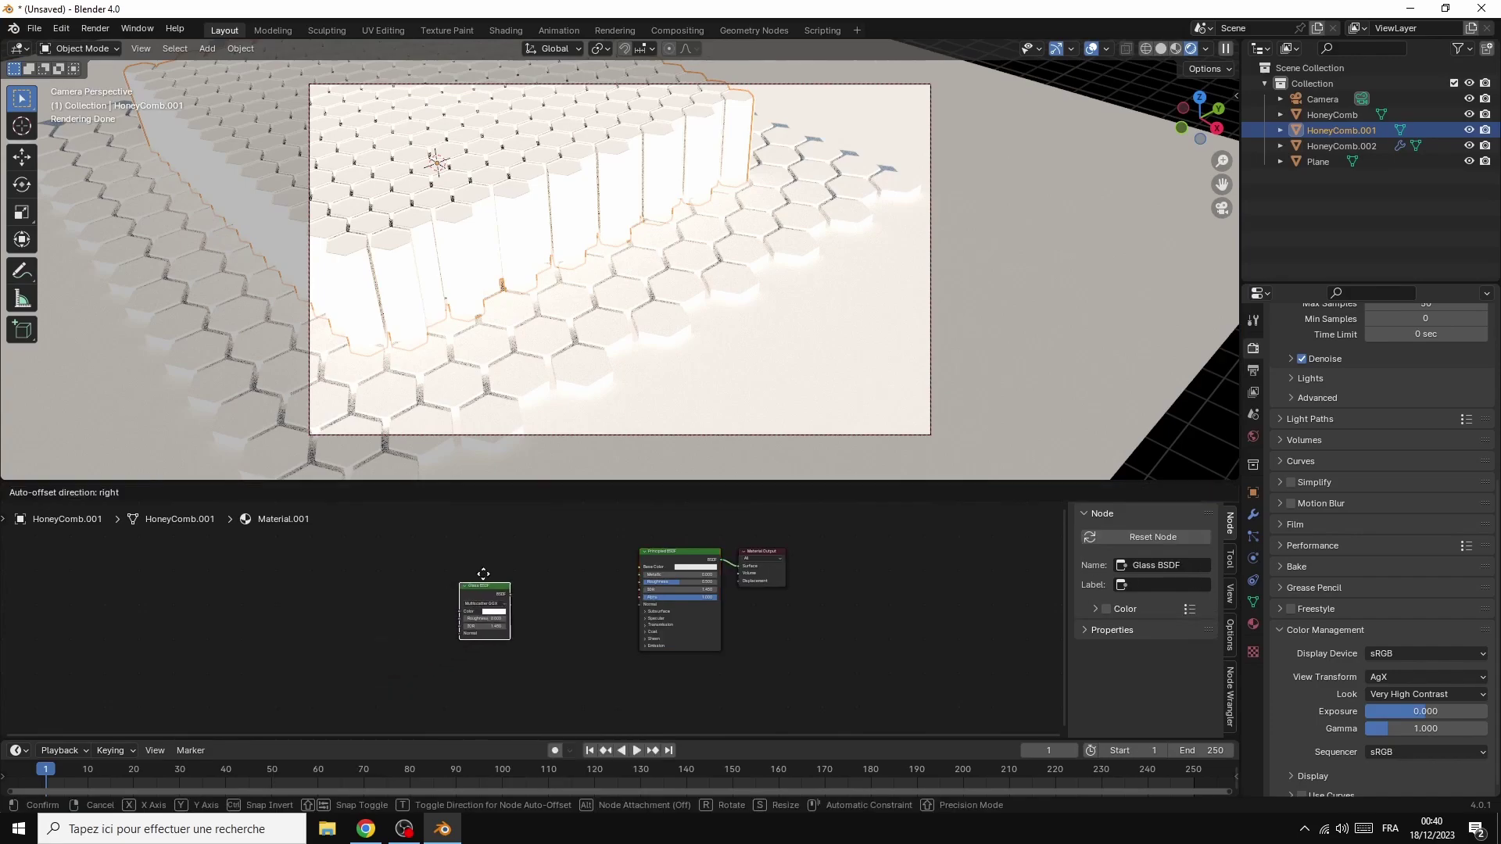
click(530, 547)
Replace the Principled BSDF with the Glass BSDF as the columns' surface shader and tint the glass pale cyan
right_click(694, 559)
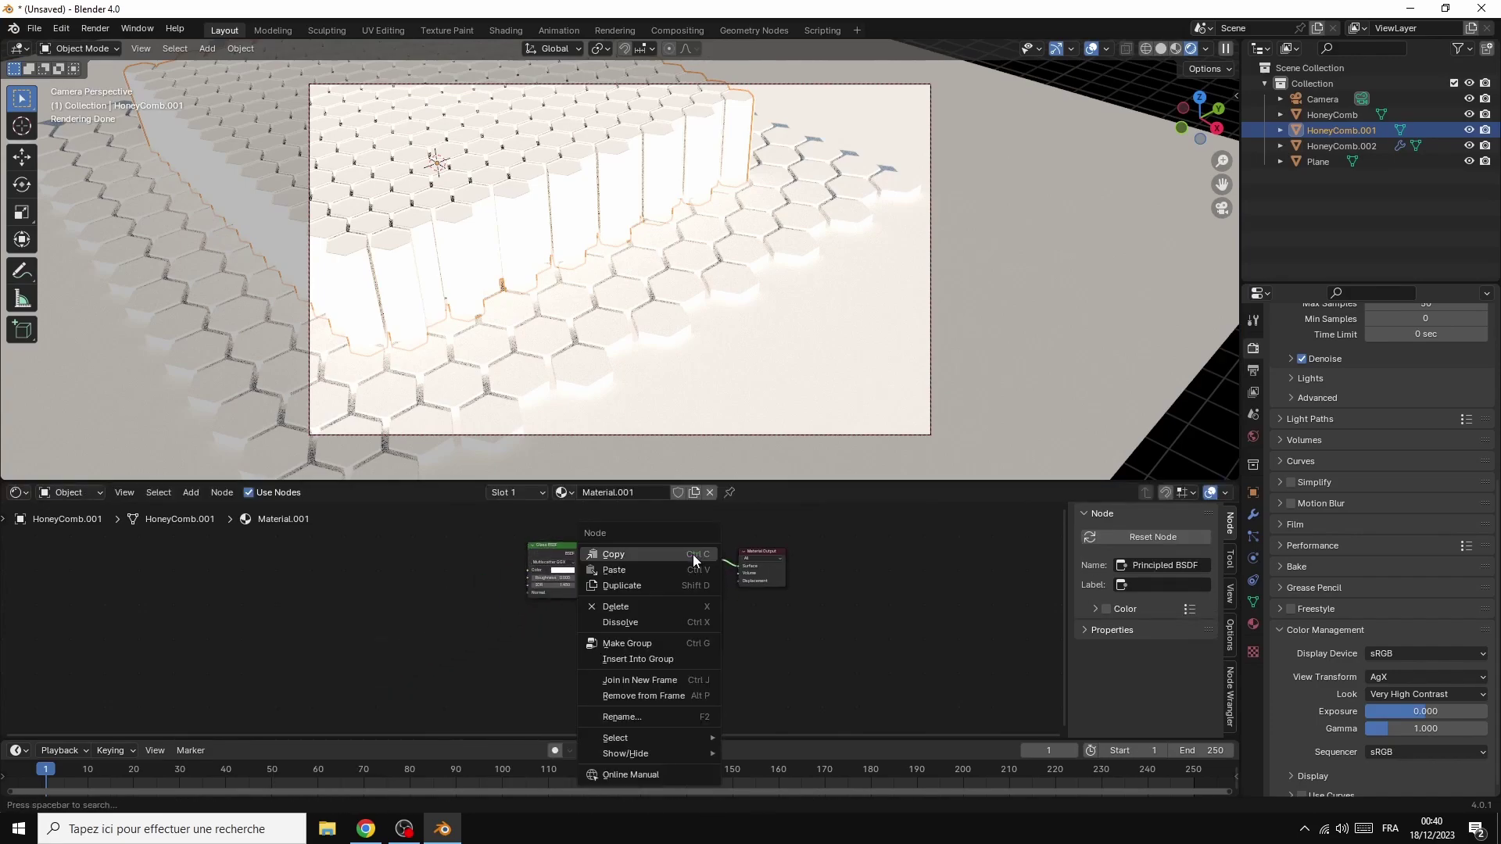
click(616, 607)
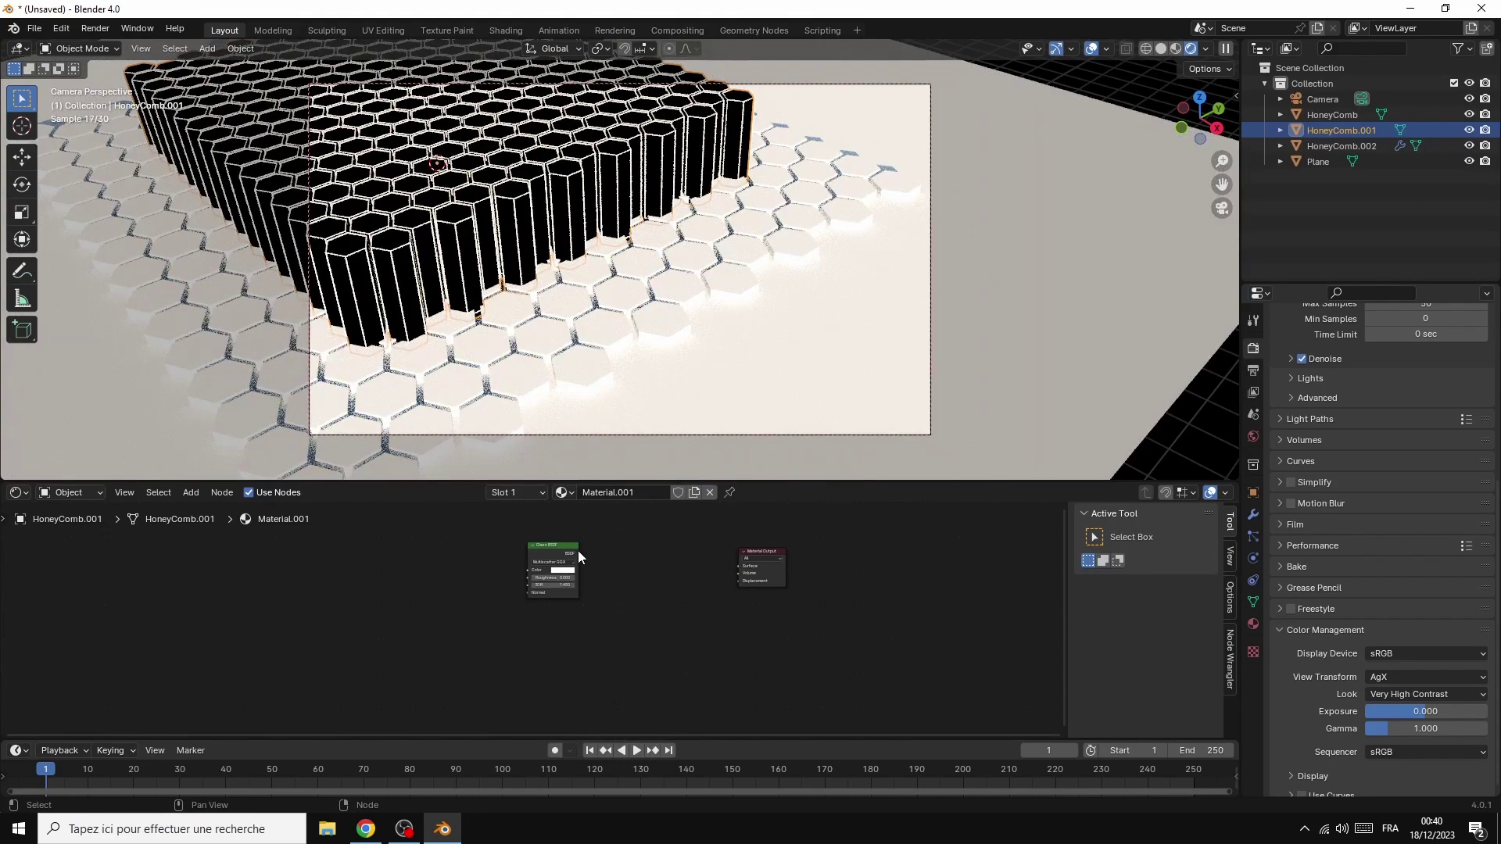
drag(580, 553, 737, 573)
drag(551, 547, 627, 550)
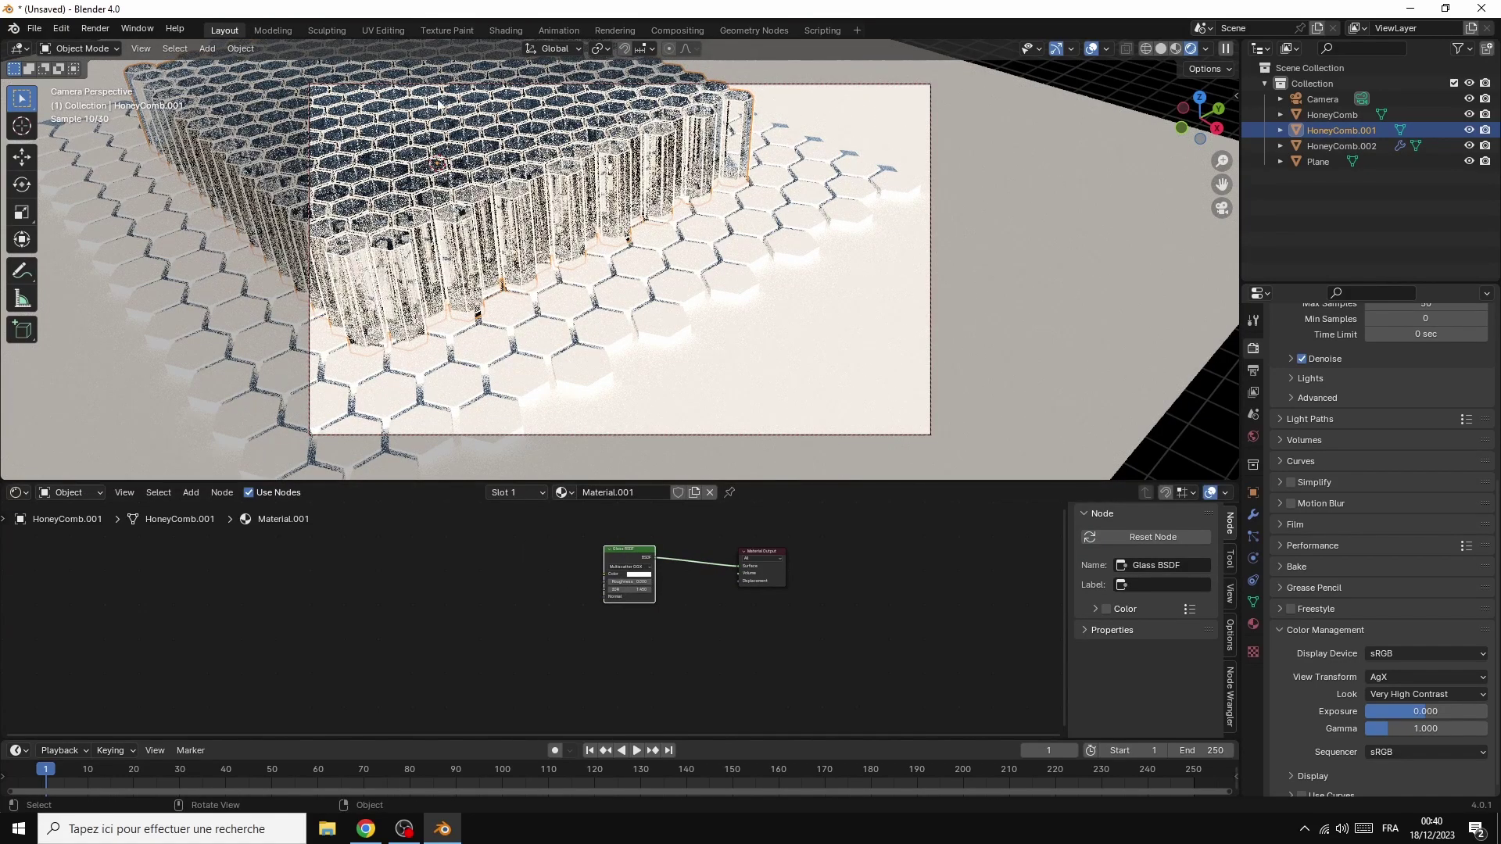
click(643, 577)
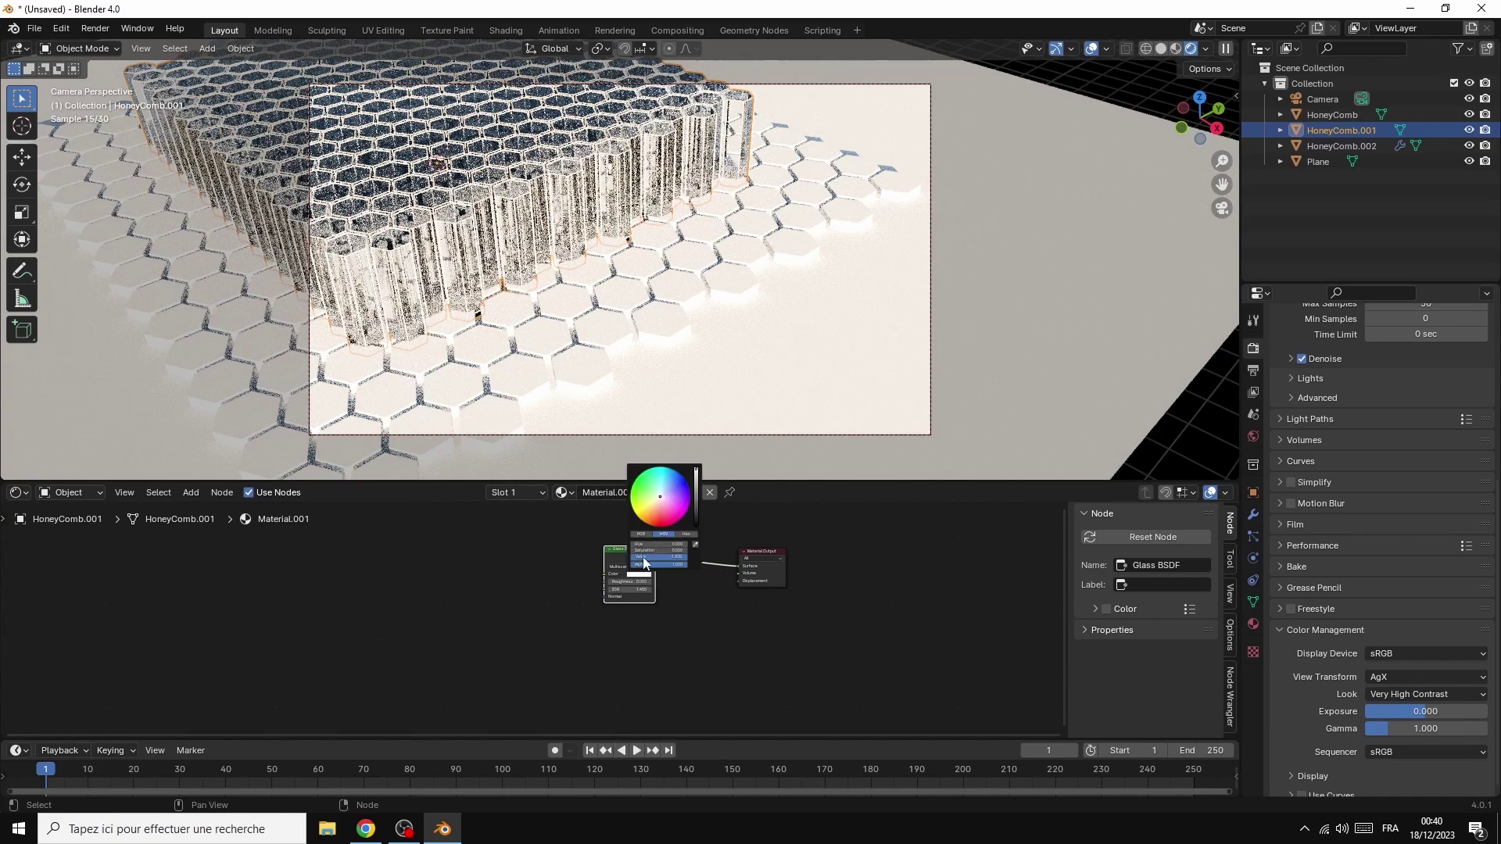
drag(661, 499, 662, 492)
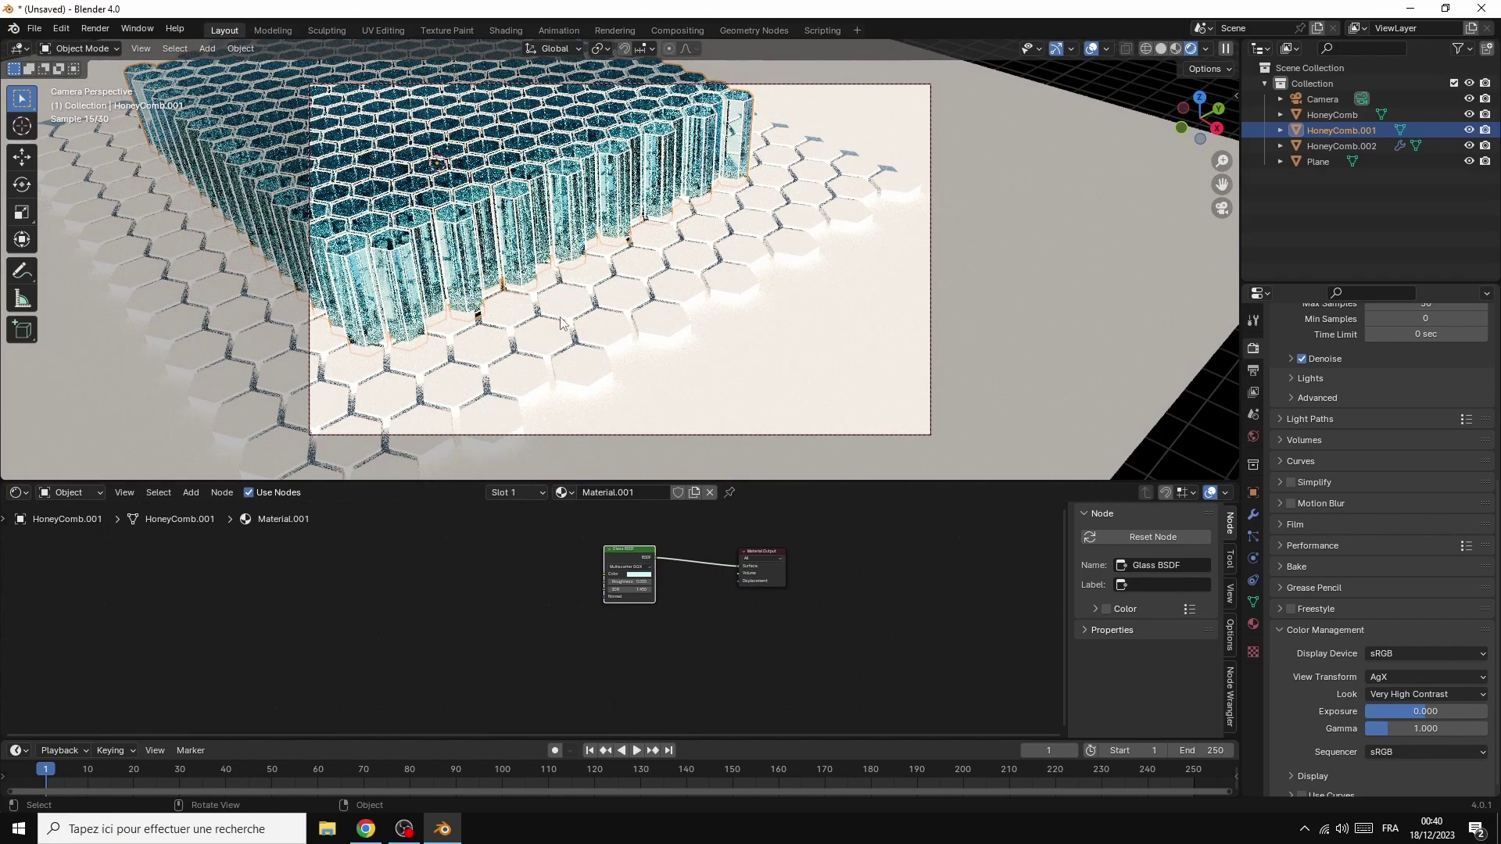
Create a new material for the flat tile base HoneyComb and set its Metallic to 1.000
click(1343, 114)
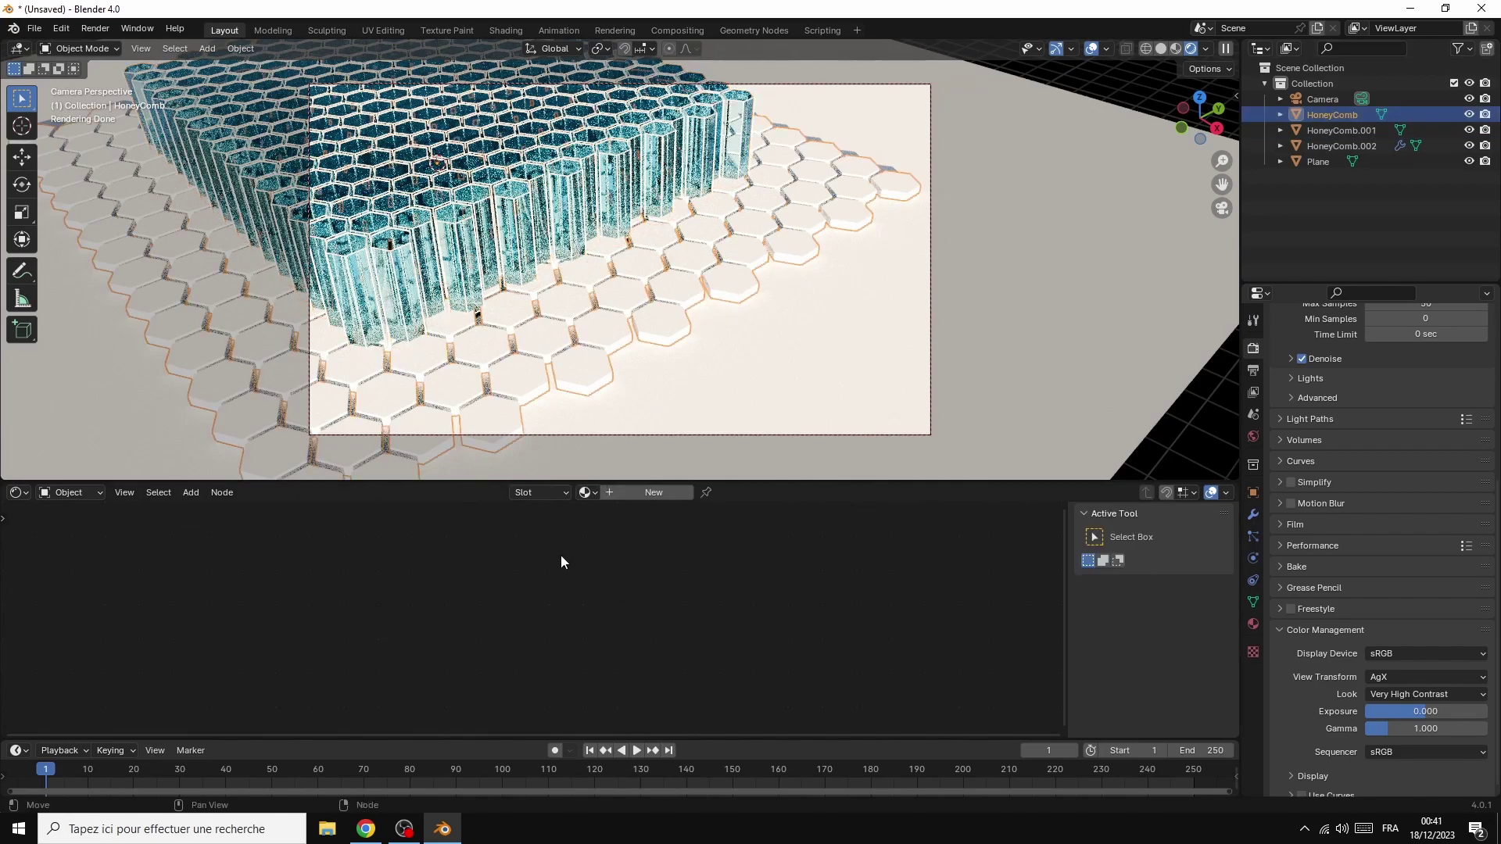
click(661, 490)
drag(476, 633, 536, 634)
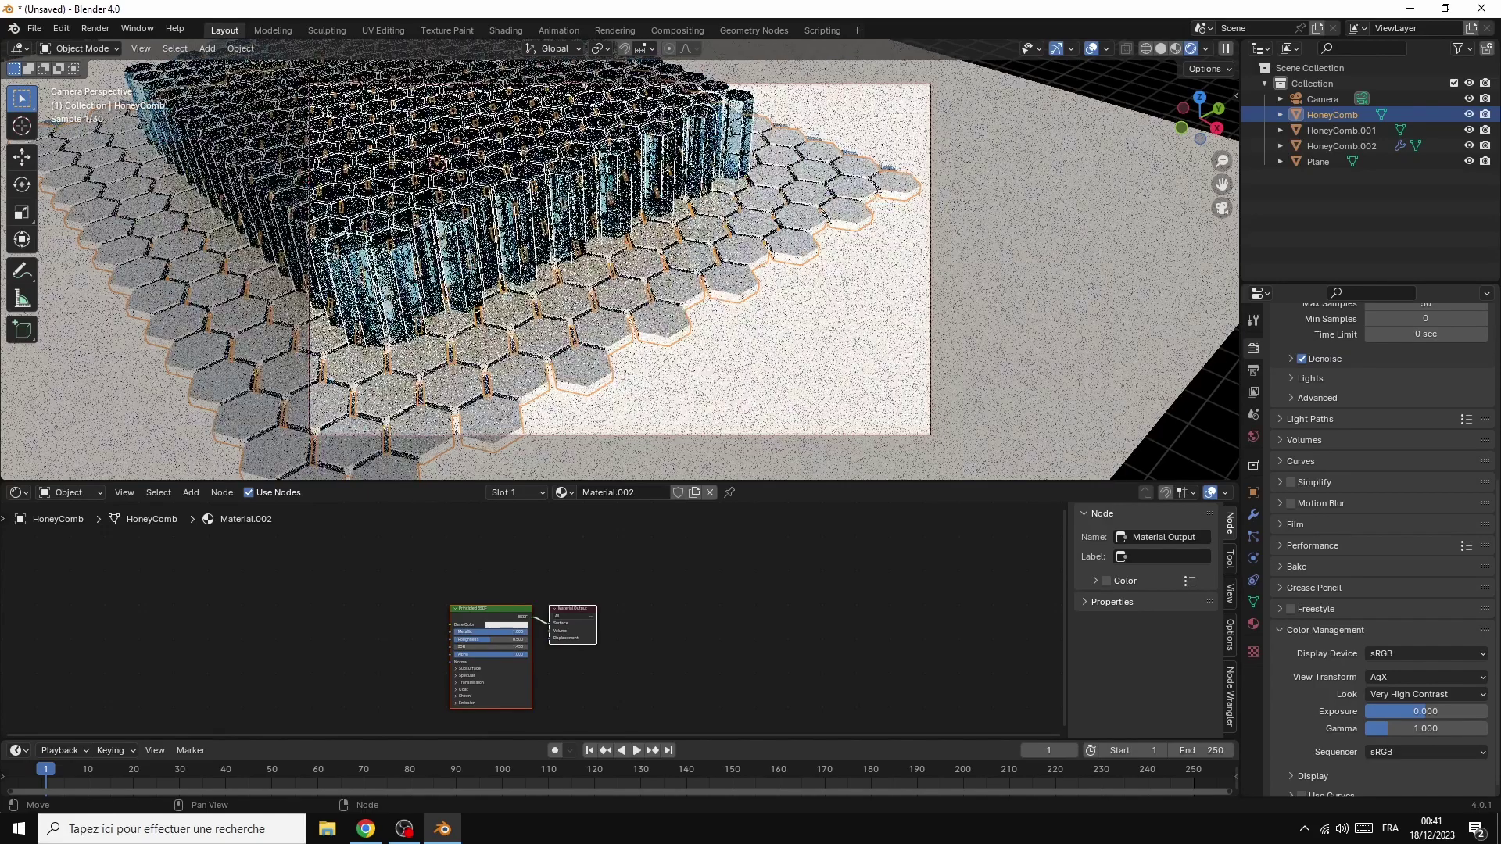
click(749, 603)
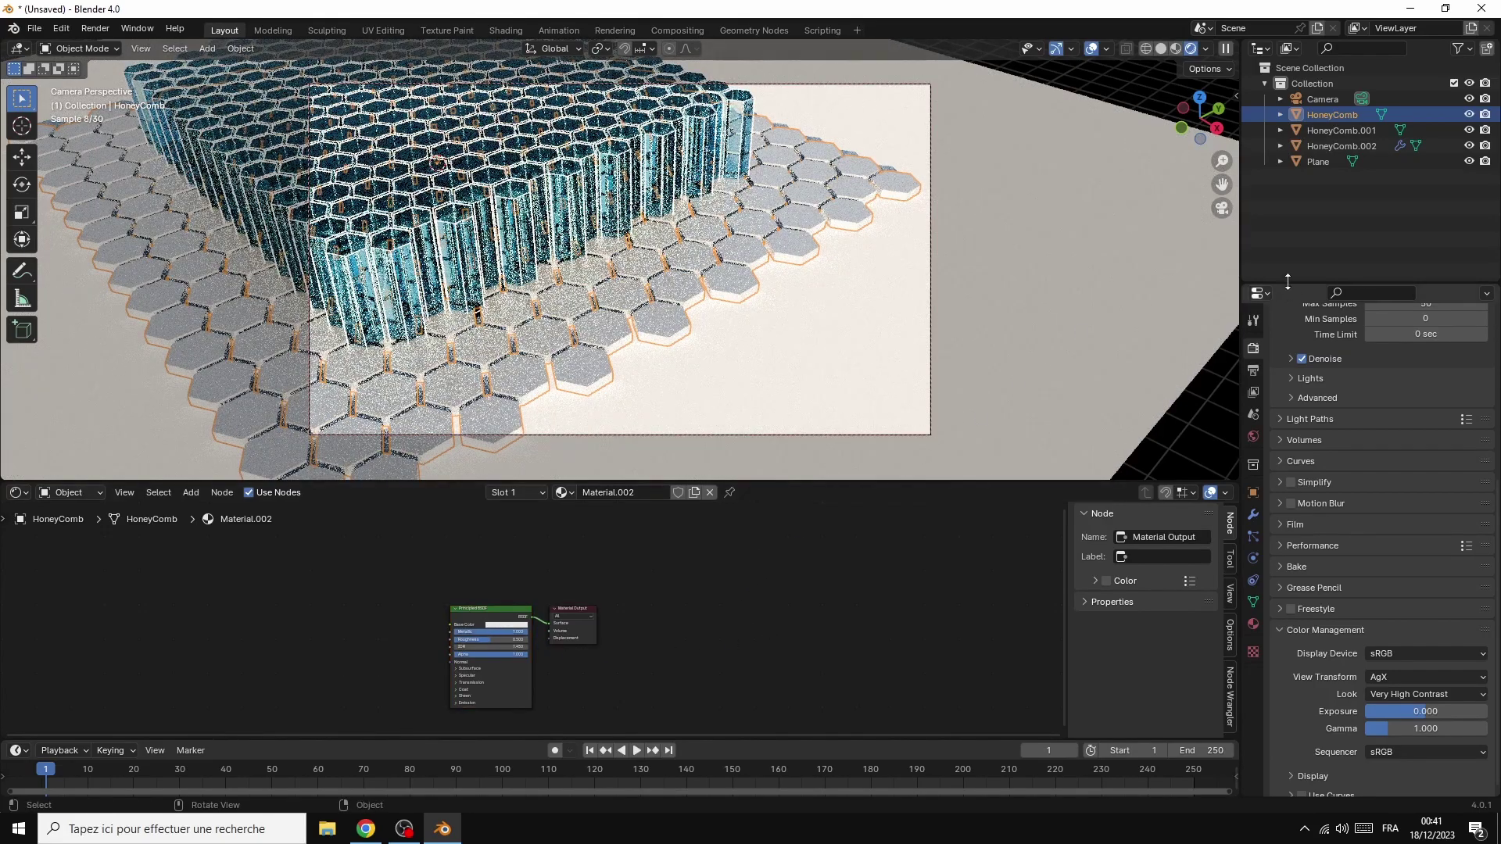
Create a new material for the wireframe shell HoneyComb.002 and make it fully metallic
click(1325, 146)
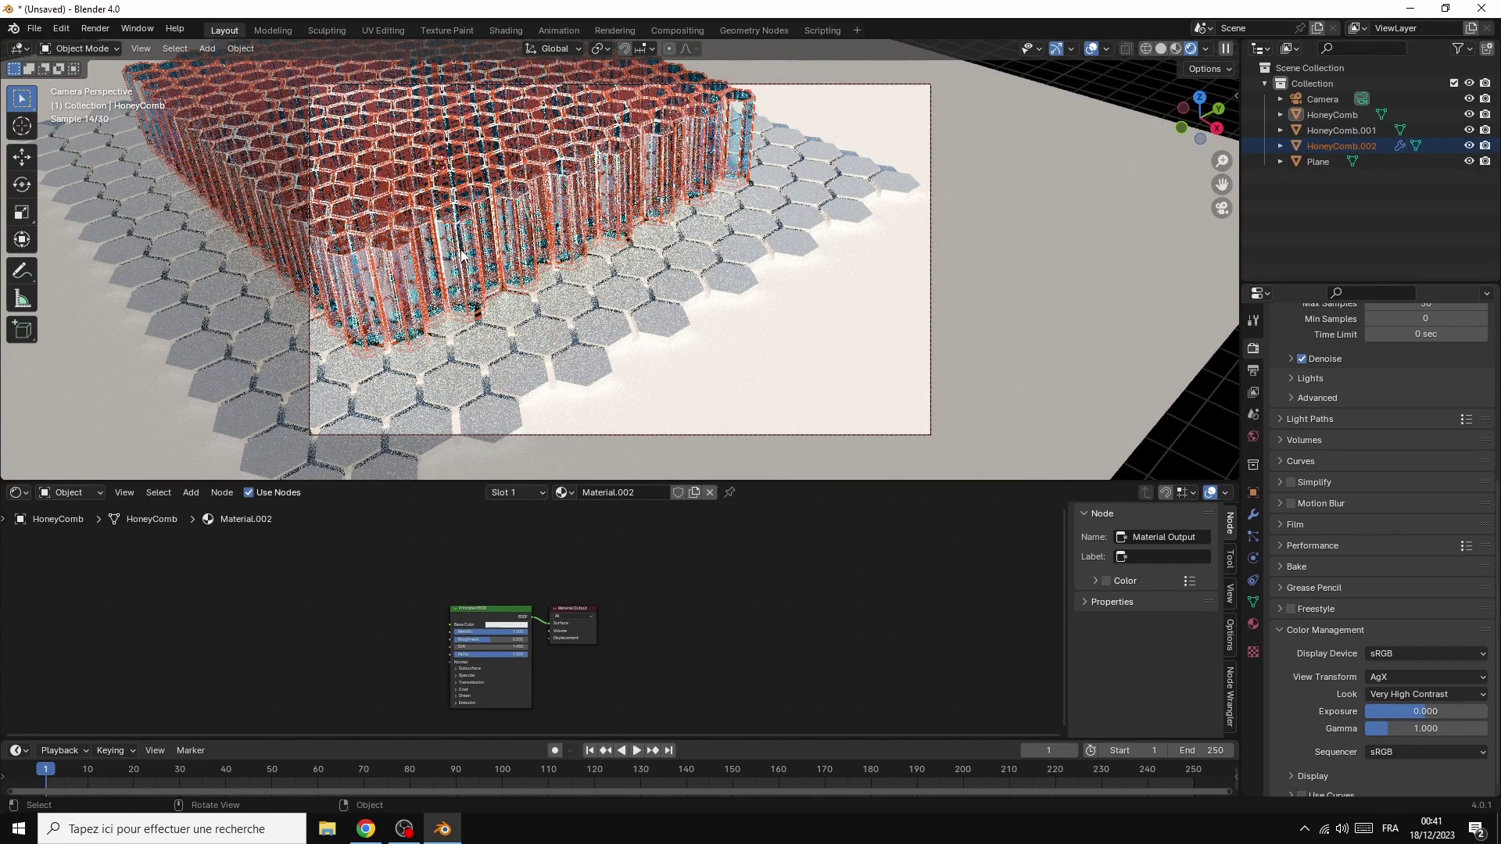
click(1330, 133)
click(1350, 147)
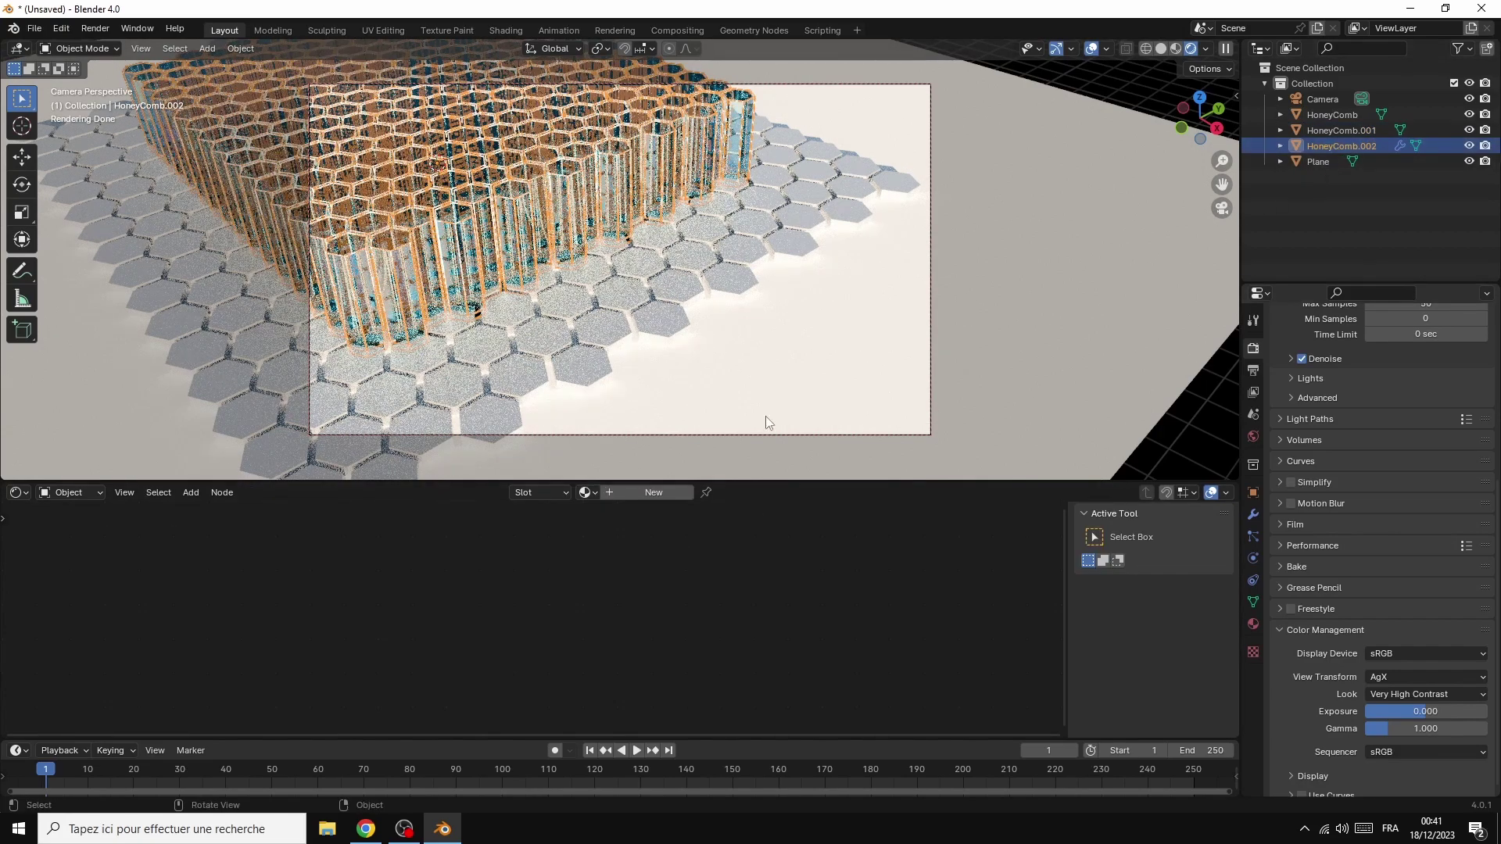
click(652, 492)
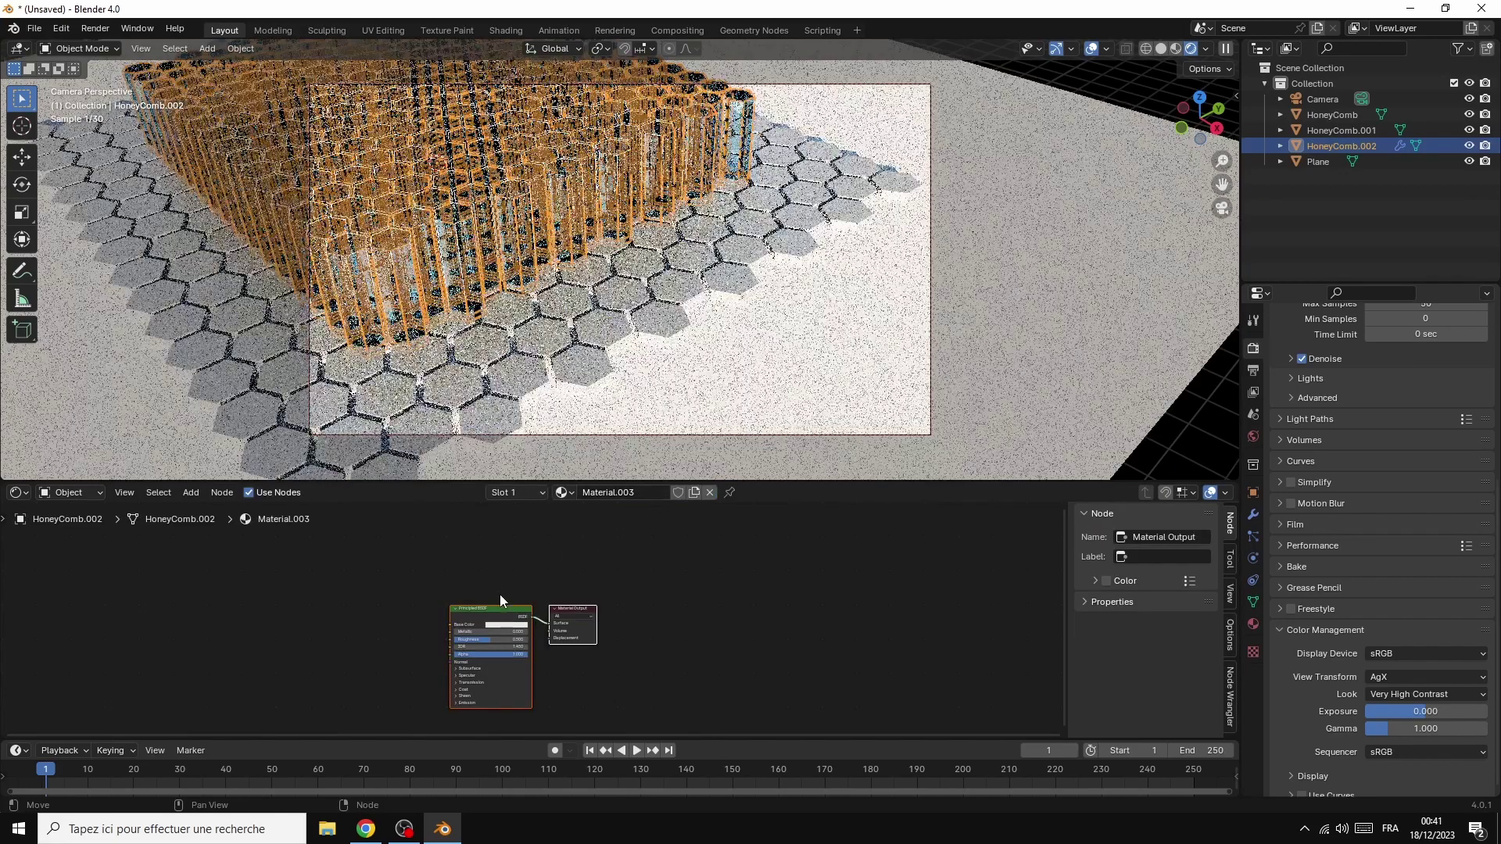
mouse_move(466, 632)
mouse_down()
mouse_move(532, 632)
mouse_move(469, 640)
mouse_up()
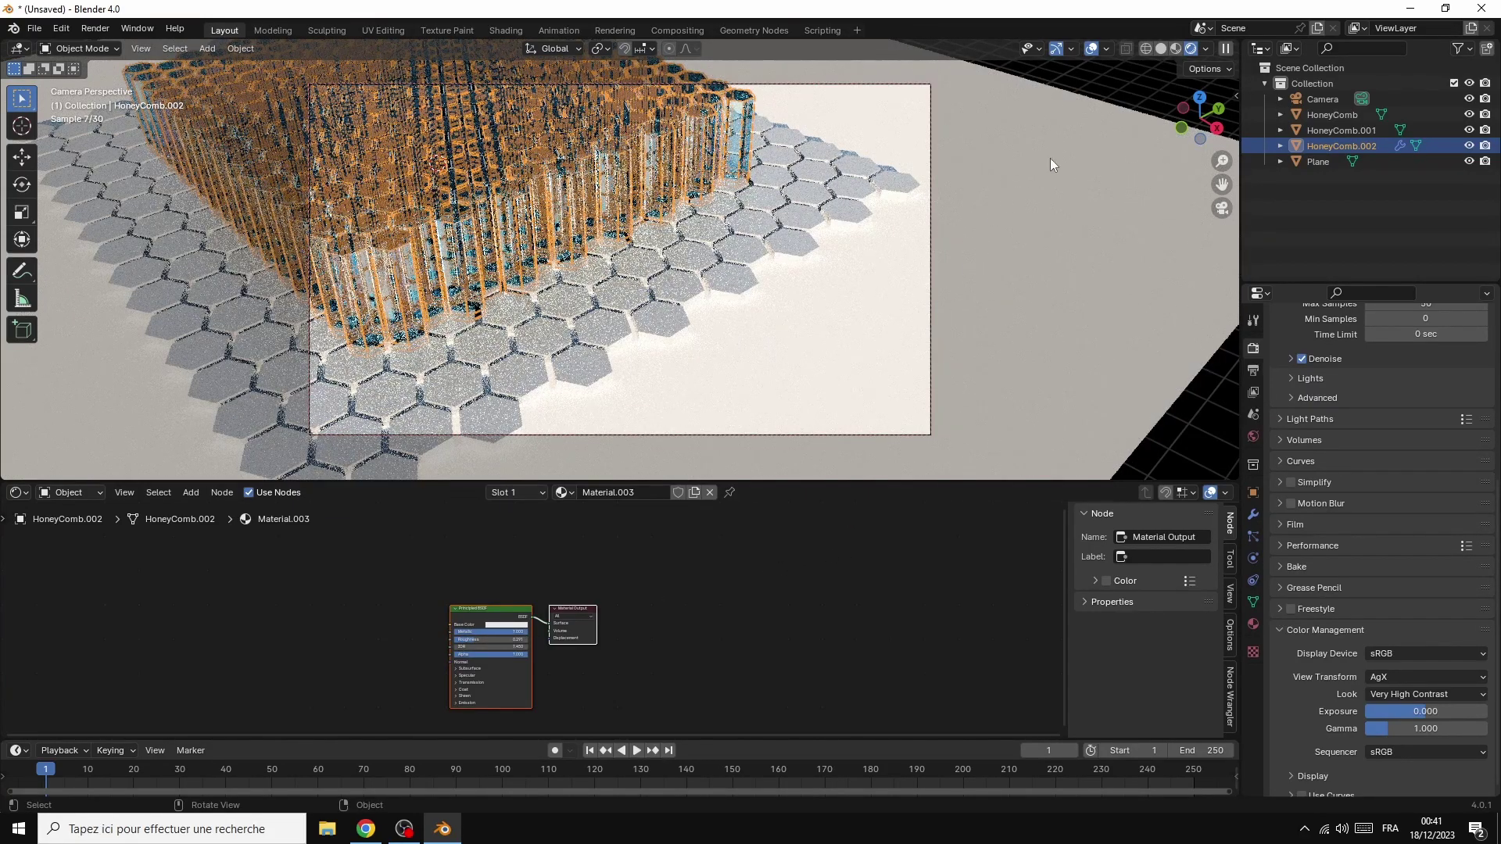
Lower the ground plane about 0.748 m along the Z axis
click(767, 352)
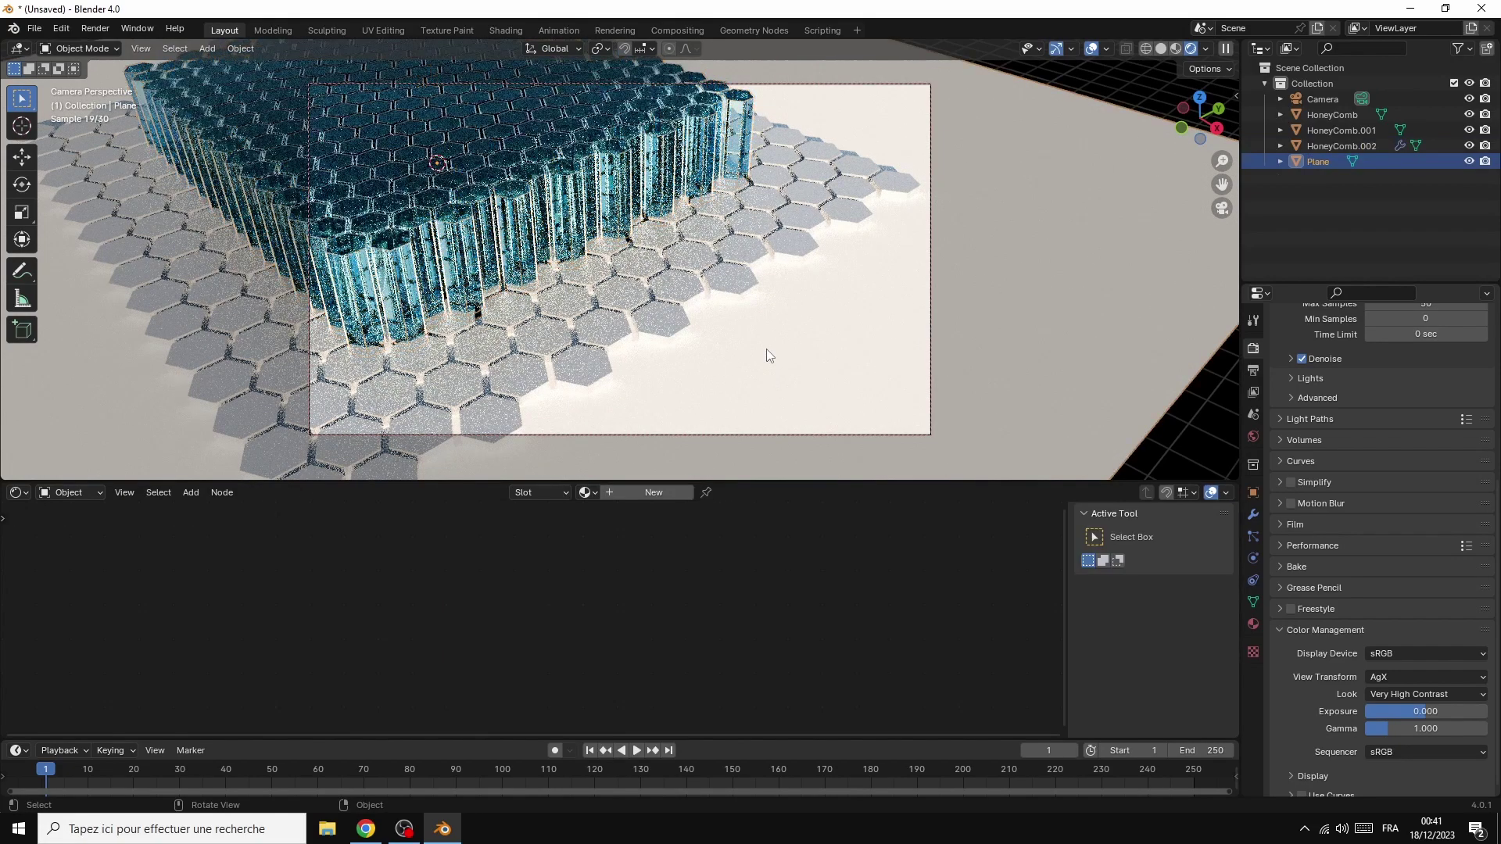
key(g)
key(z)
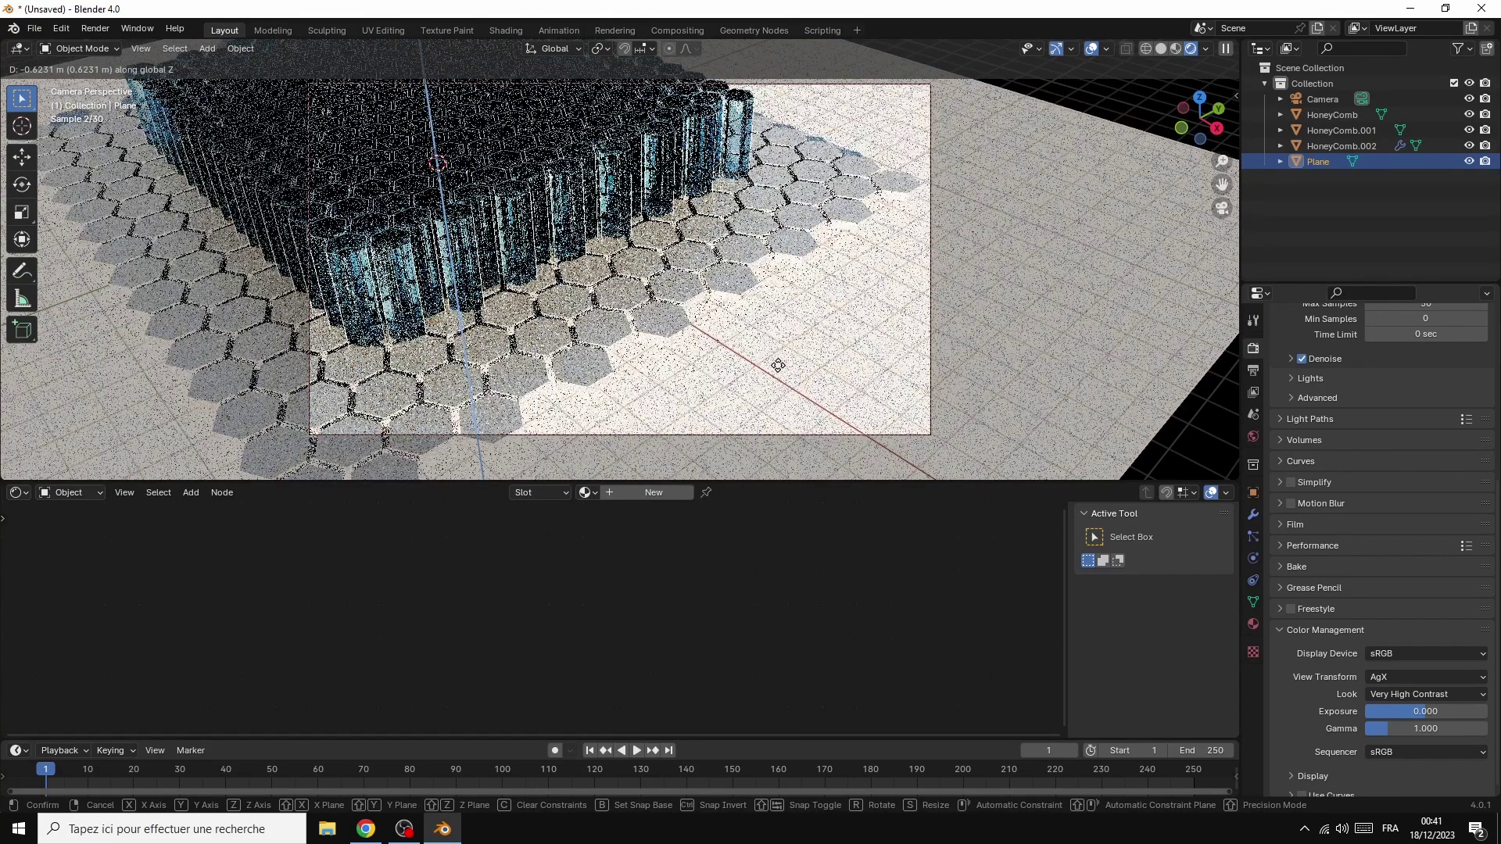
click(781, 376)
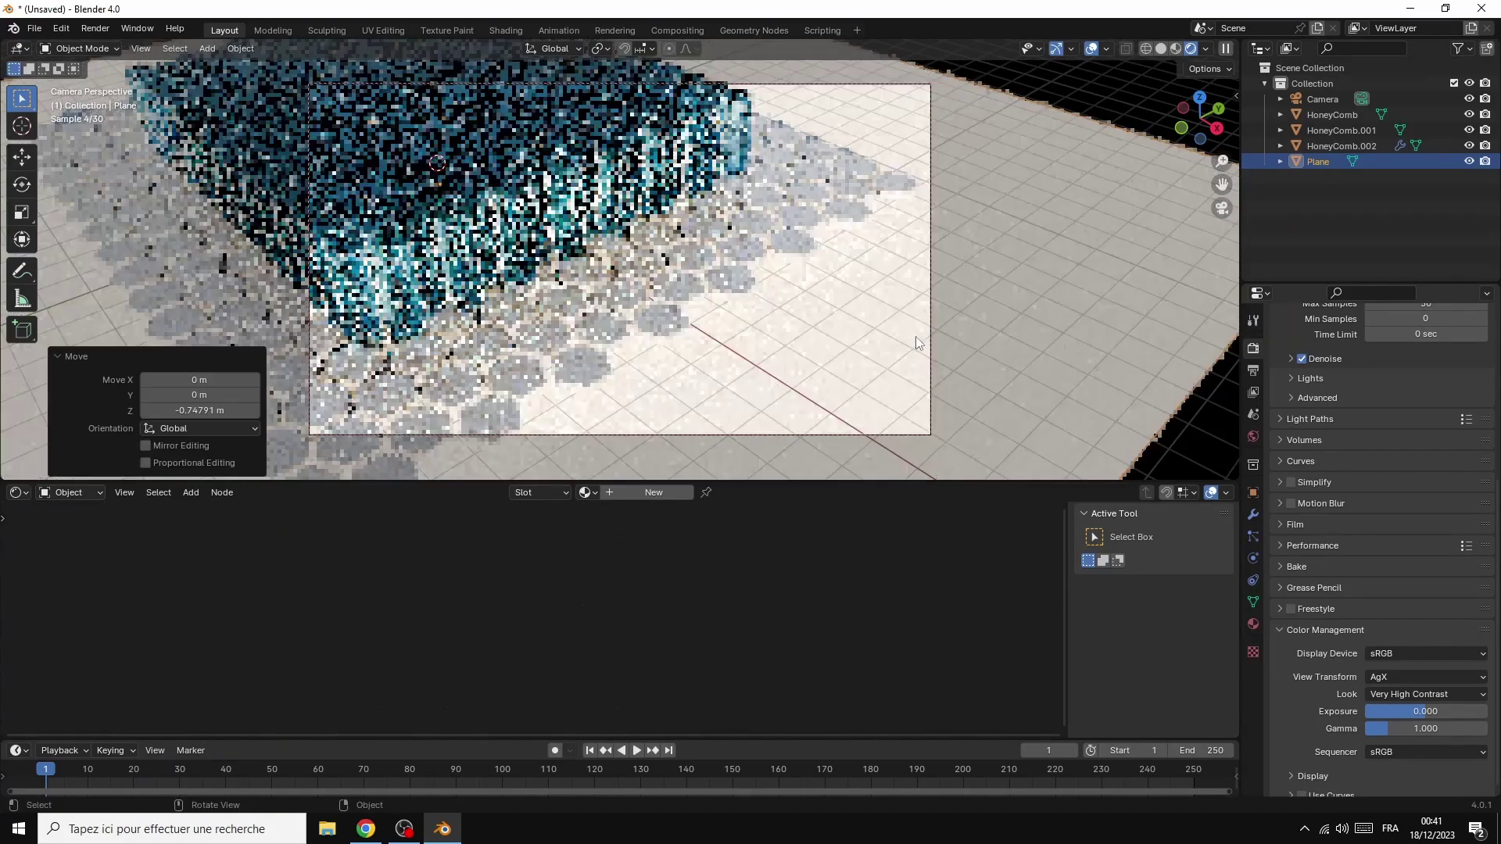
Create a new material for the ground plane and darken its base color to black
click(673, 495)
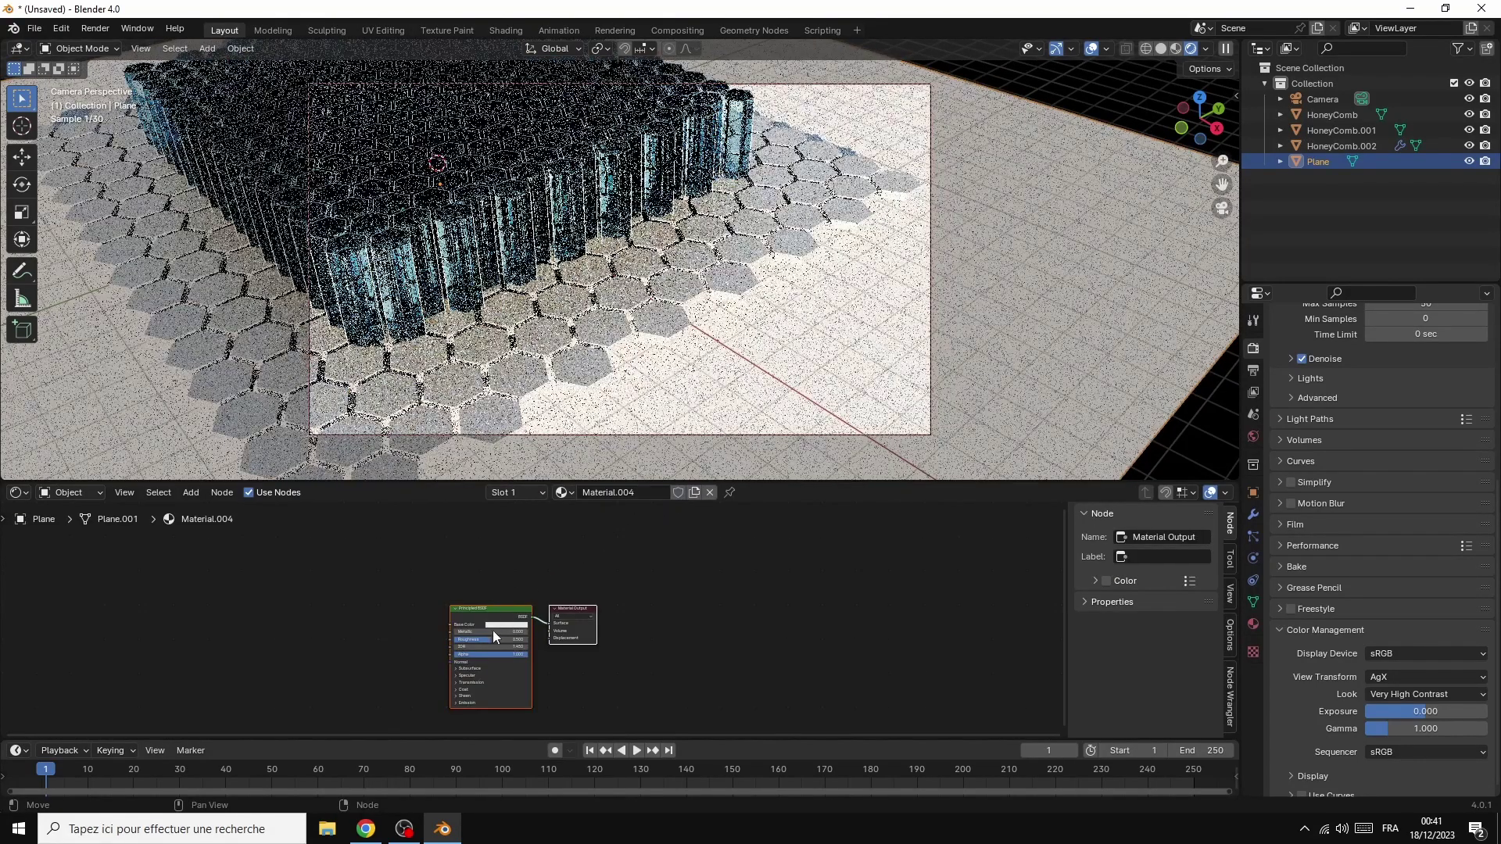
click(512, 624)
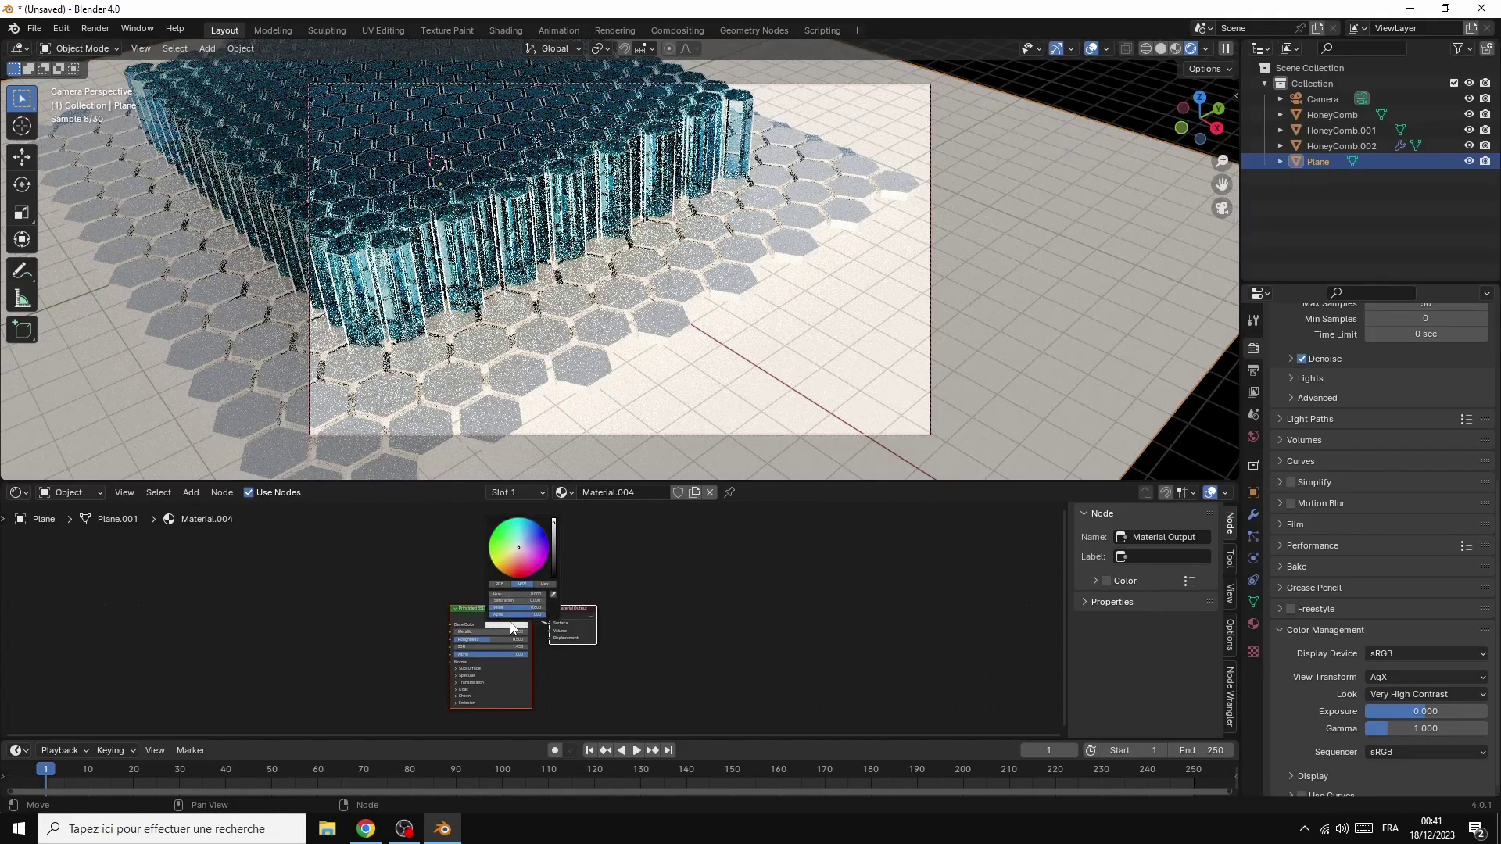
drag(555, 522, 554, 577)
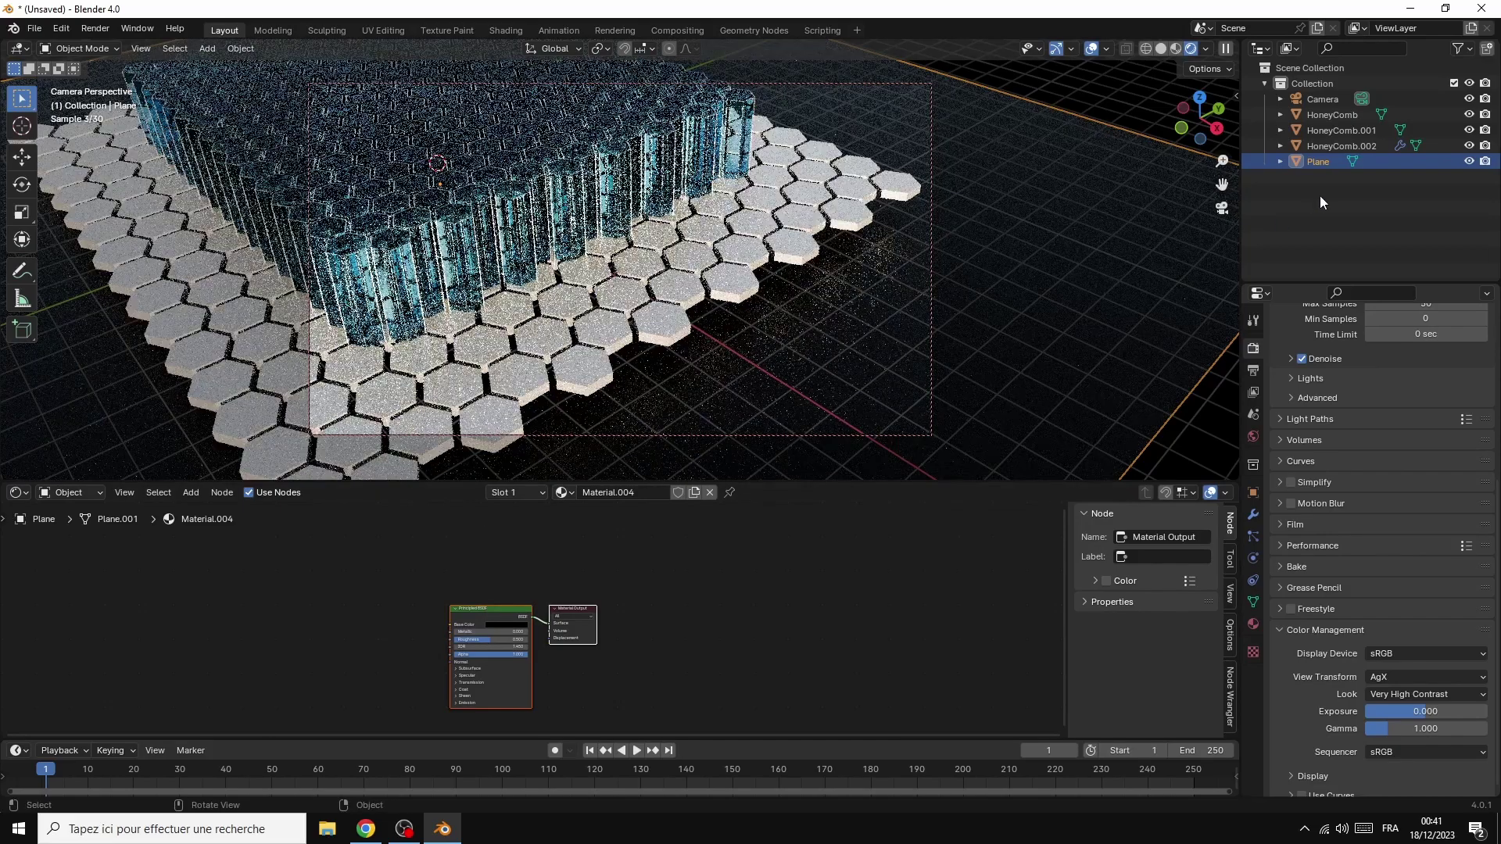
Reframe the camera lower and closer on the honeycomb's front corner, using Material Preview shading
mouse_move(1219, 134)
mouse_down()
mouse_move(1182, 128)
mouse_move(1212, 129)
mouse_up()
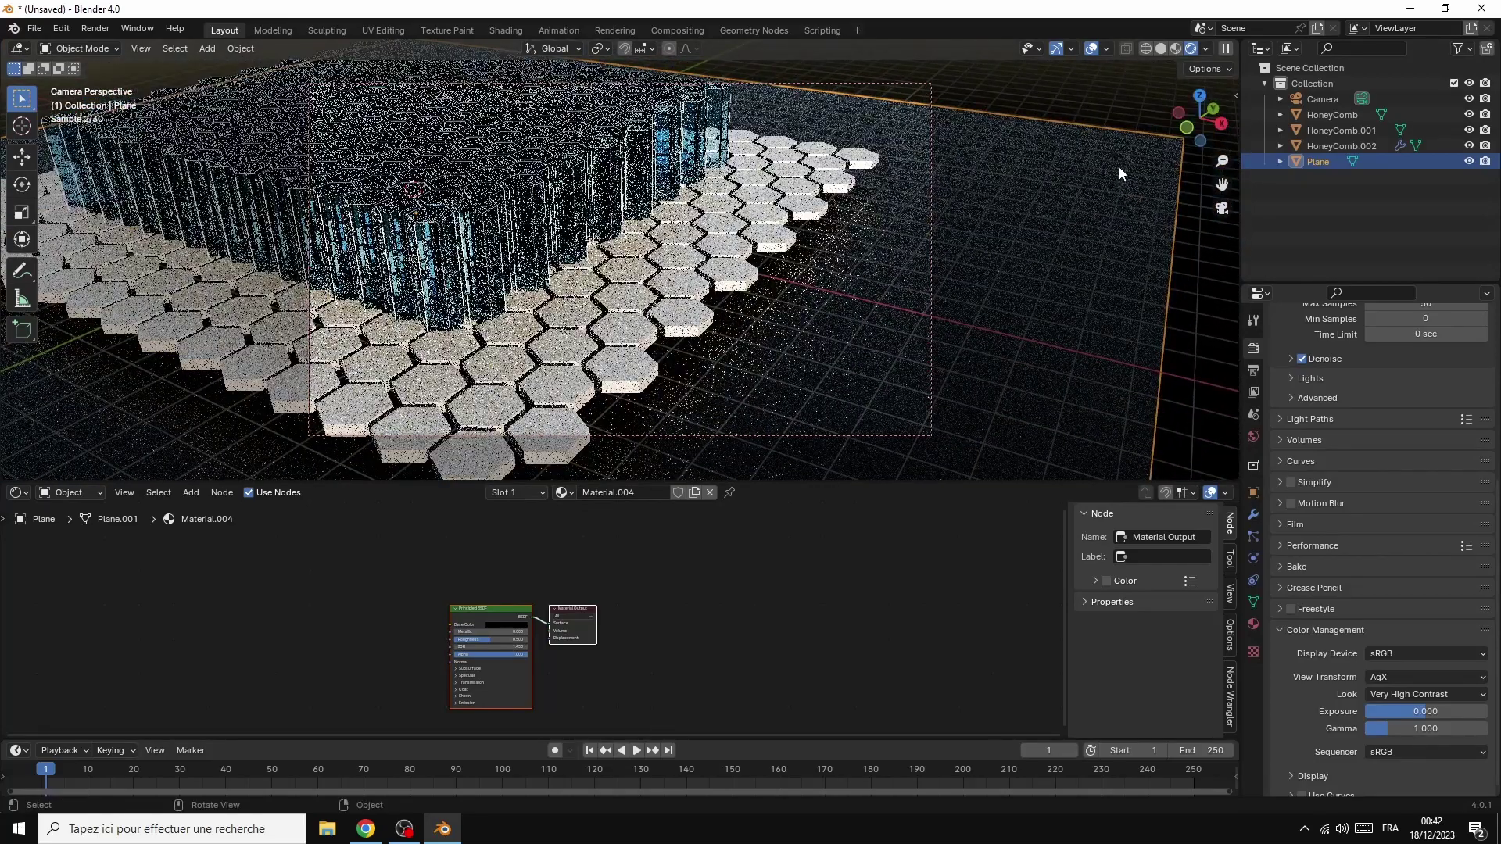
key(z)
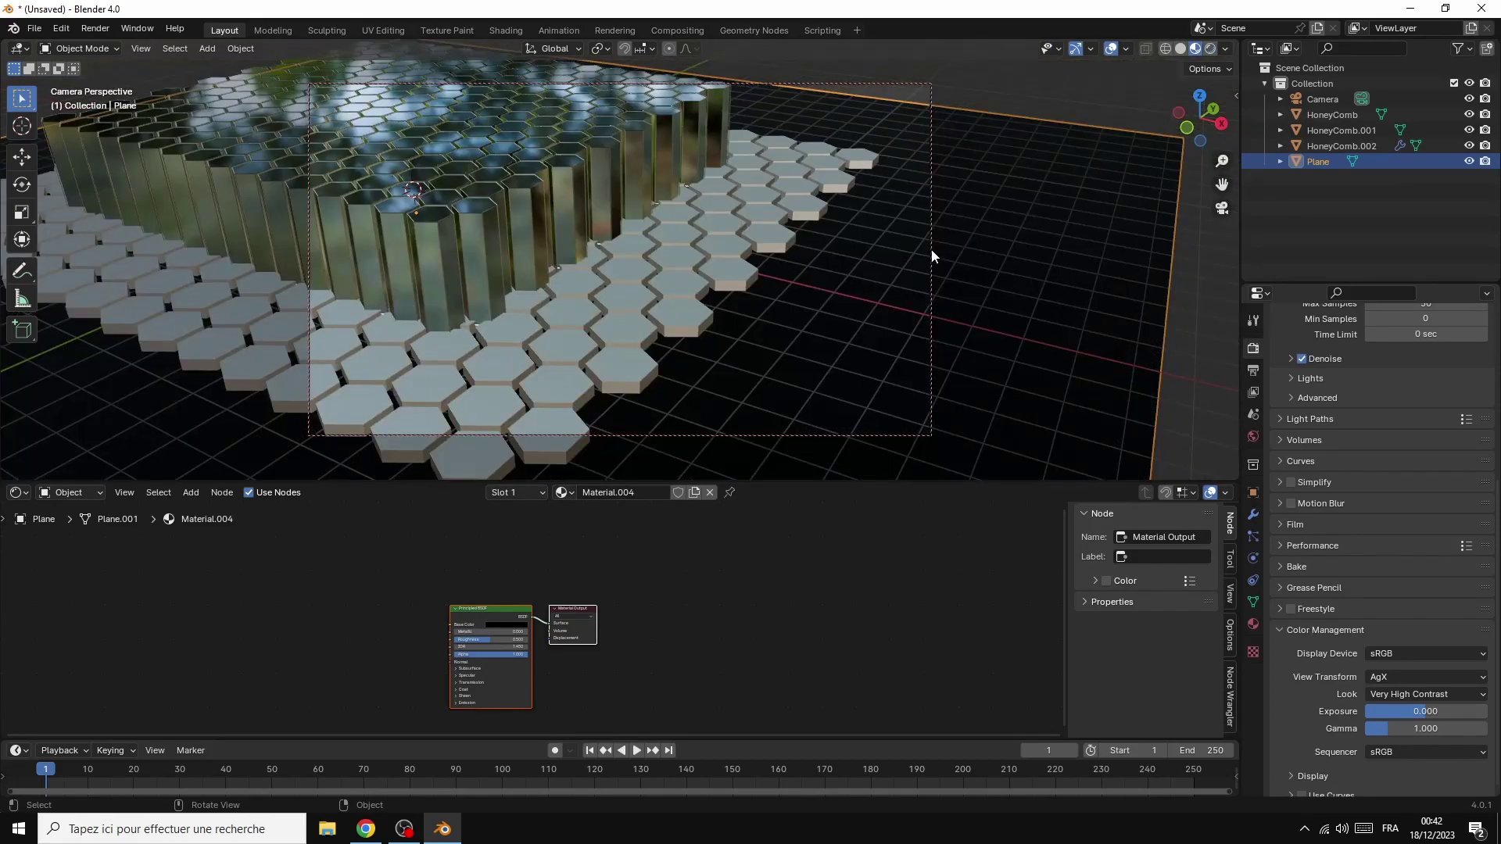
scroll(1052, 255, down, 1)
scroll(1062, 259, up, 1)
scroll(1060, 257, up, 1)
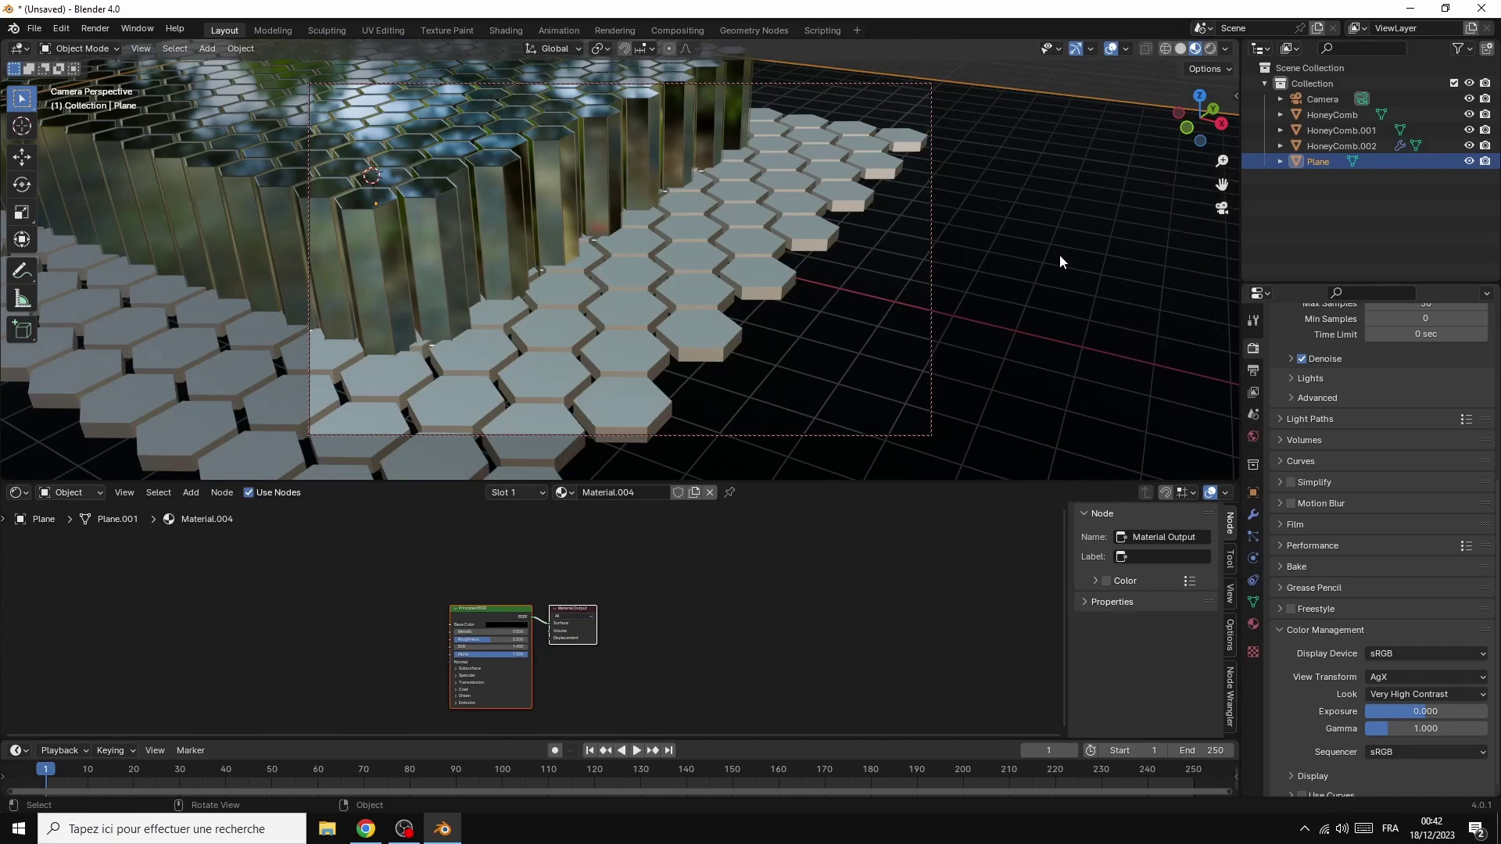
drag(1222, 185, 1255, 152)
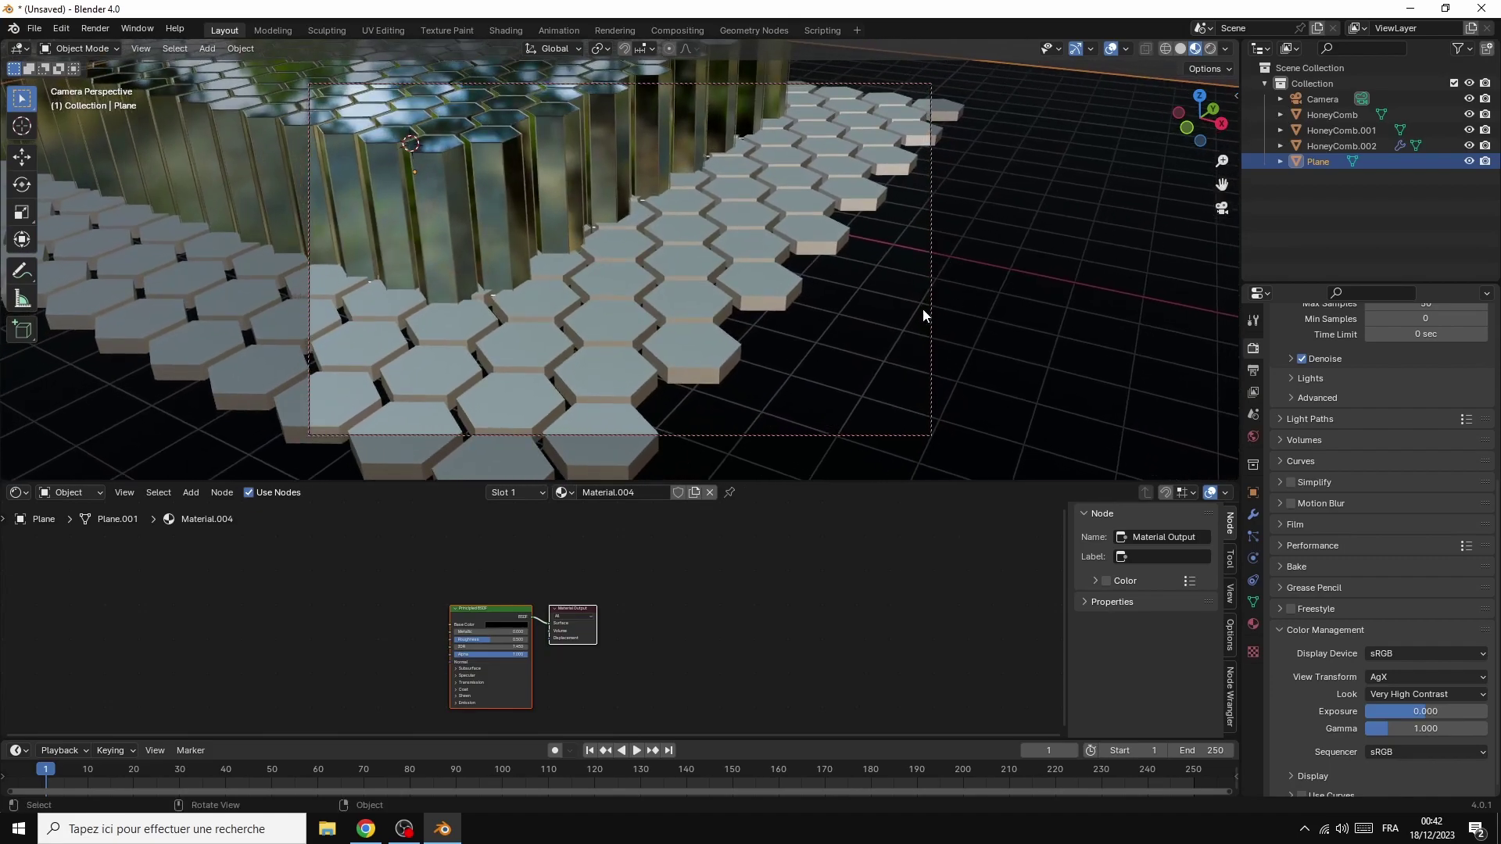
Scale the flat tile base HoneyComb down uniformly to about 0.875
click(656, 319)
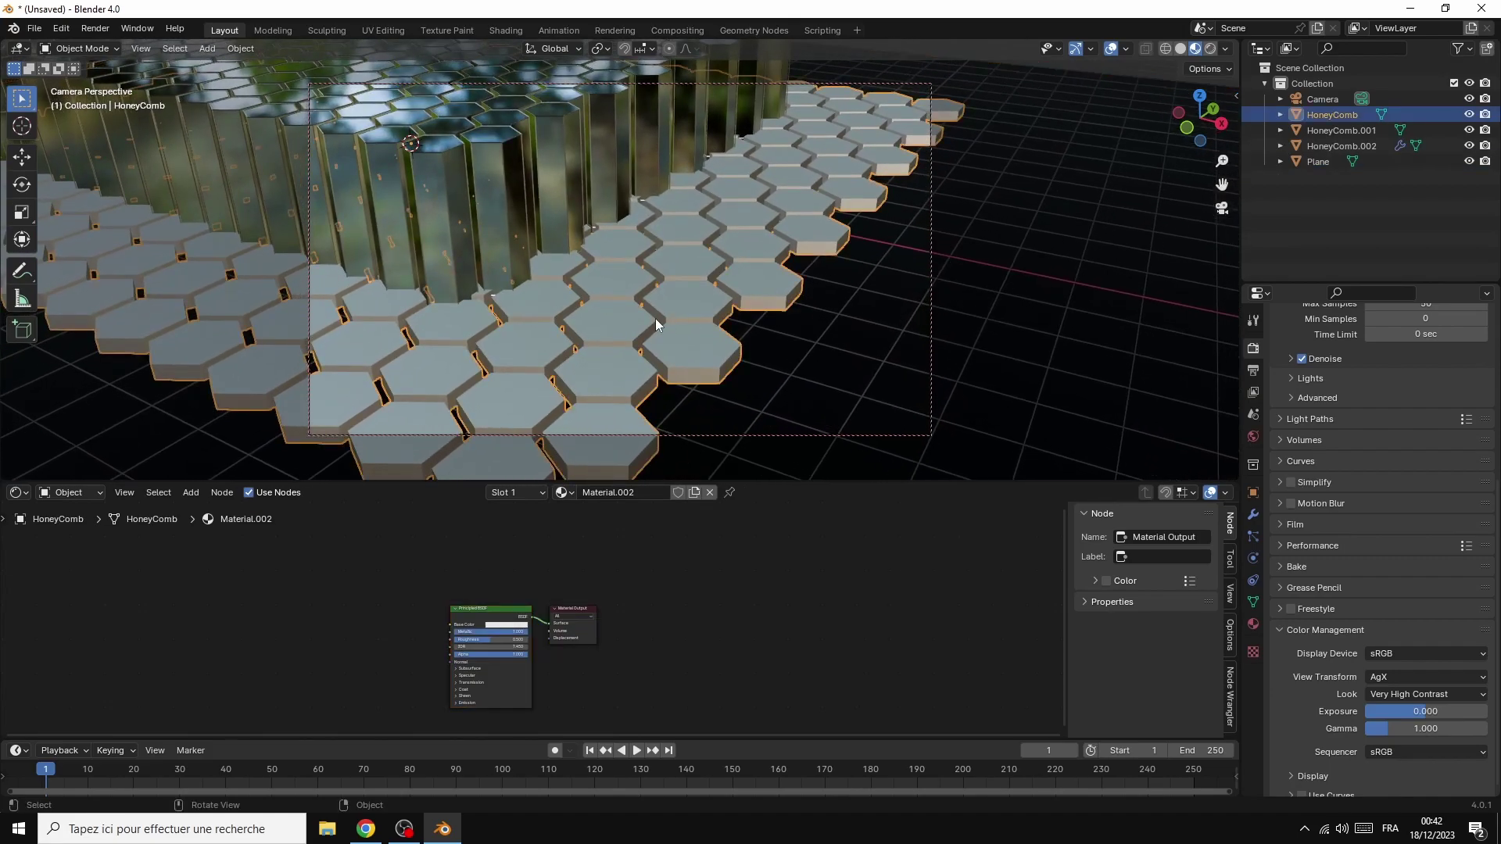
key(s)
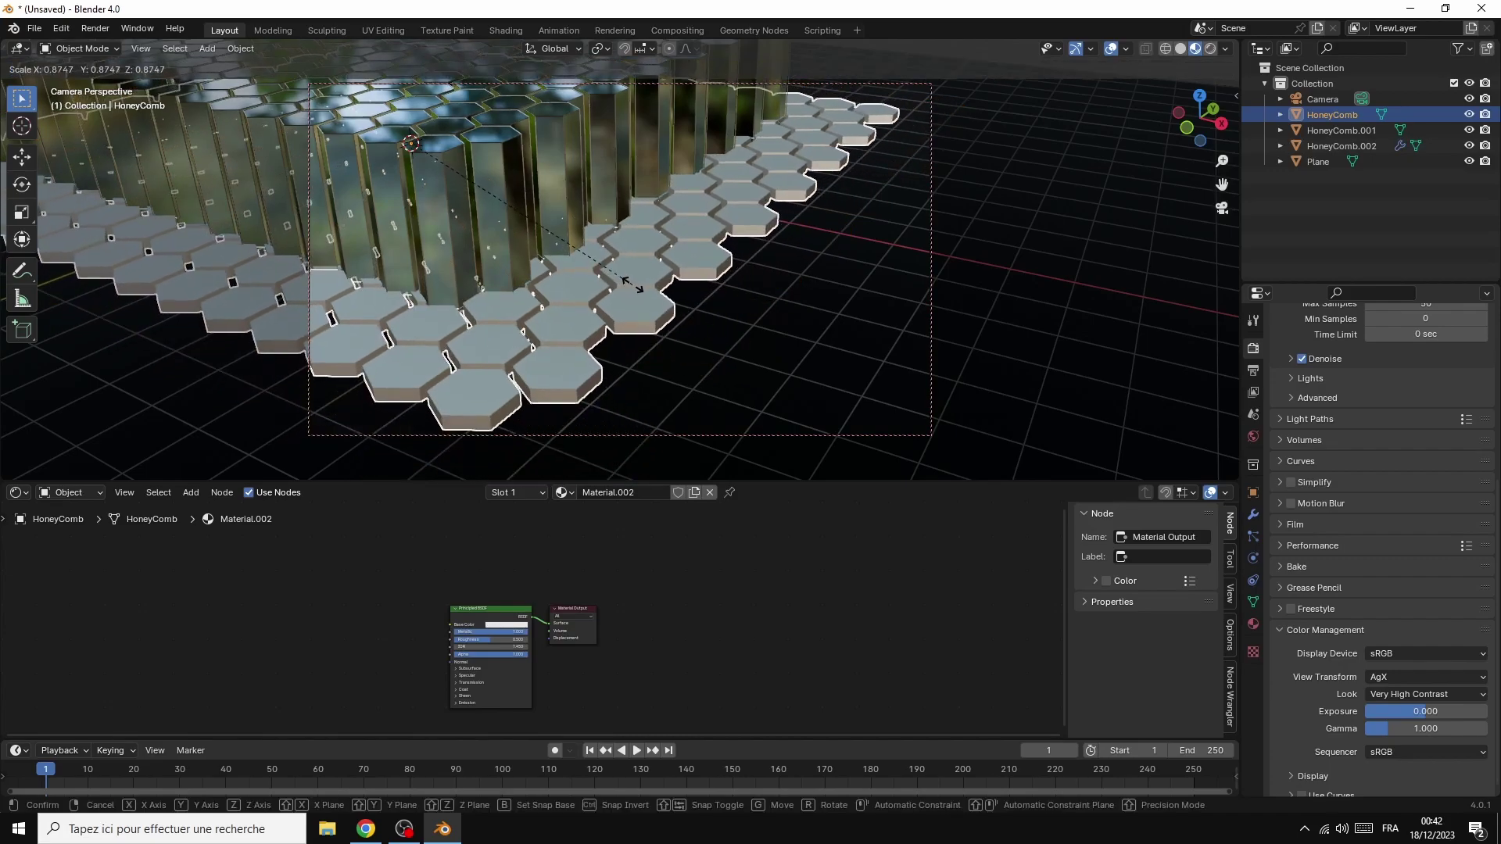
click(632, 285)
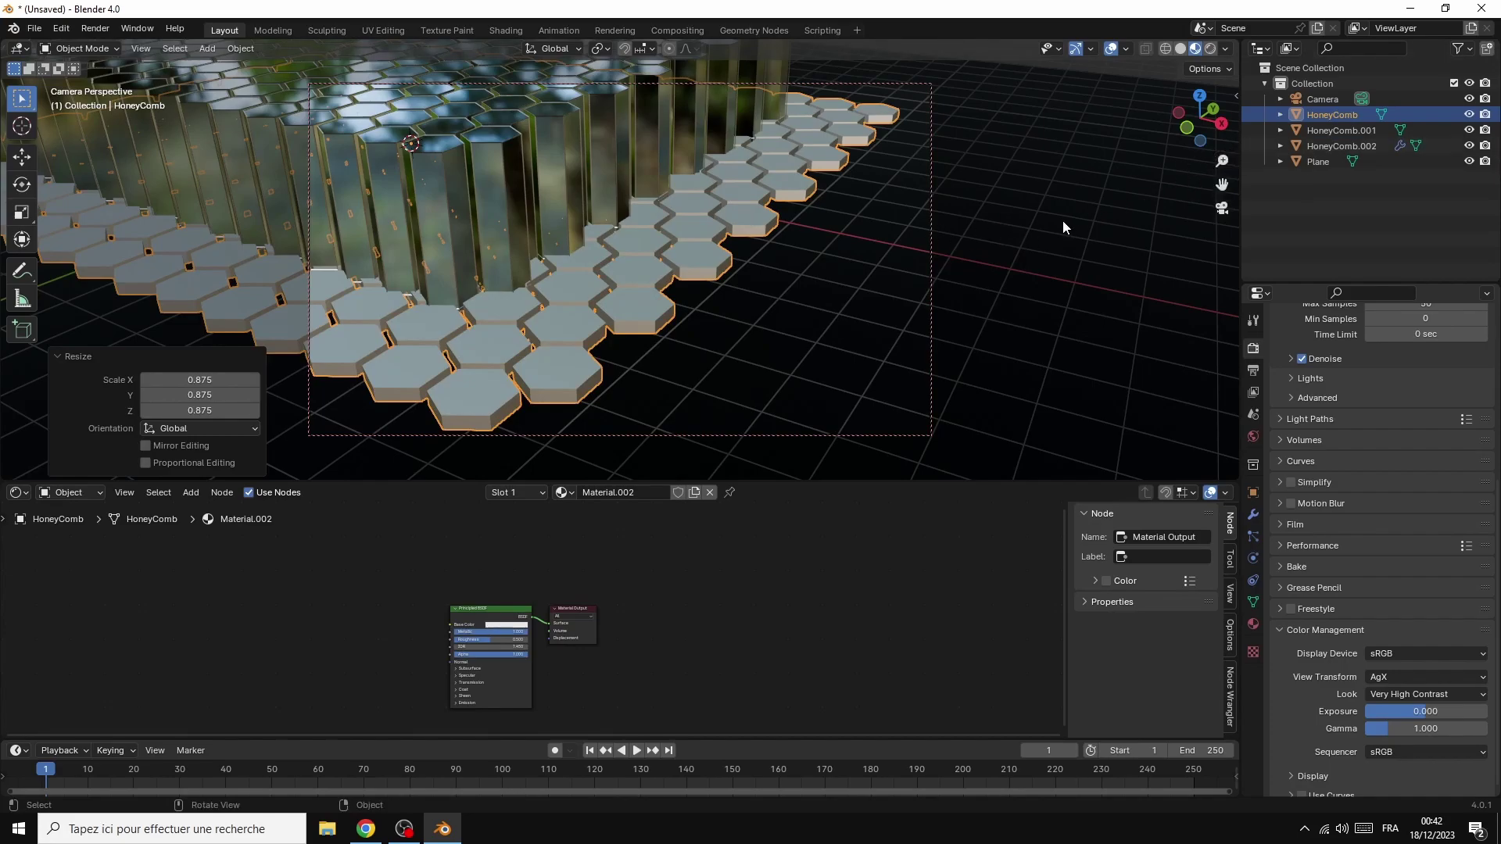
Move the camera closer to the front tiles with a slight orbit and return the viewport to Rendered shading
key(KP_0)
key(KP_0)
scroll(1062, 220, up, 1)
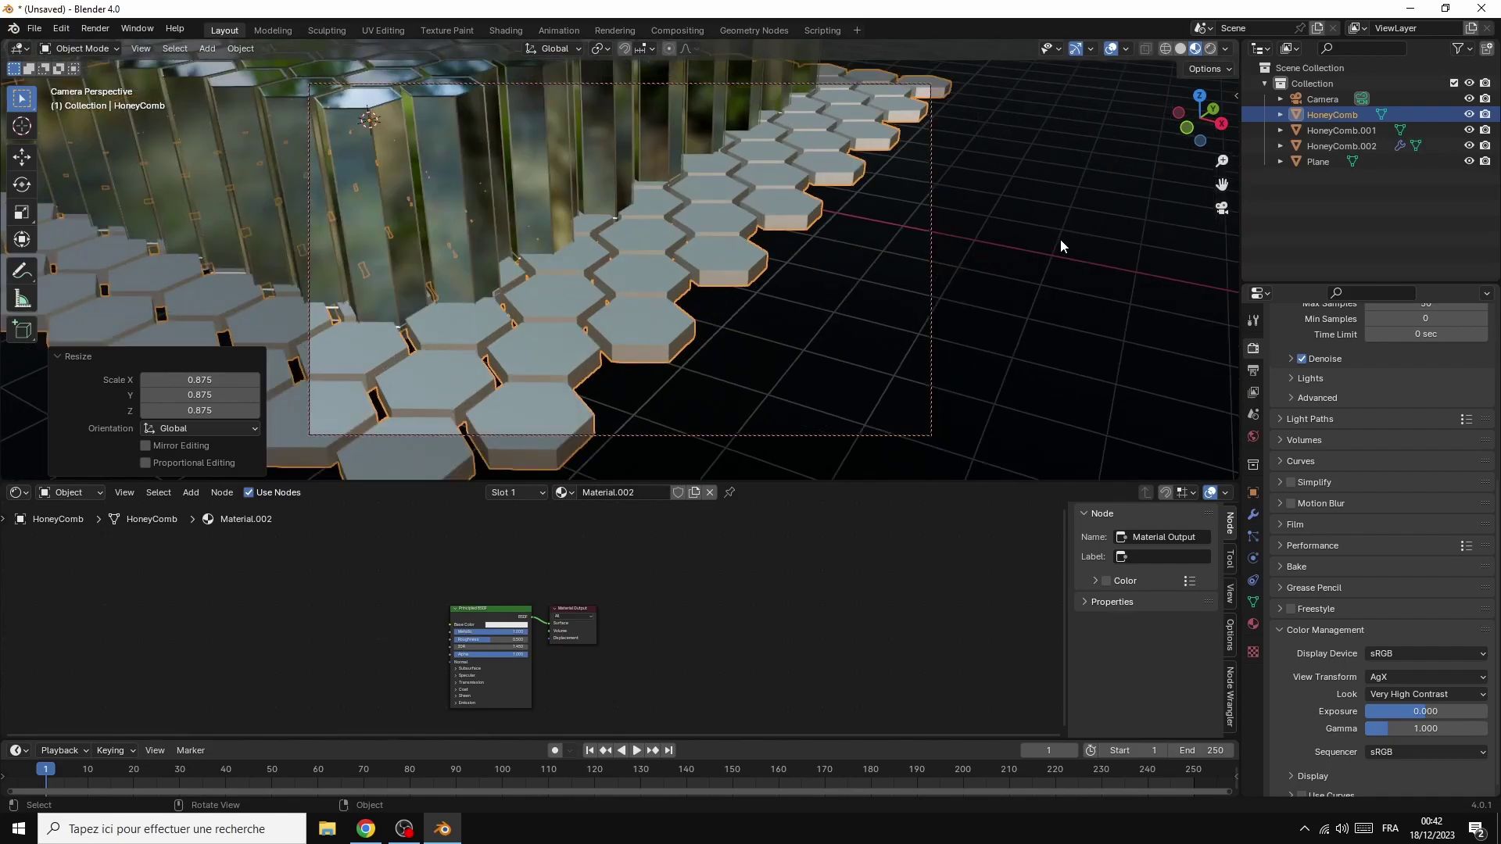
drag(1200, 121, 1177, 122)
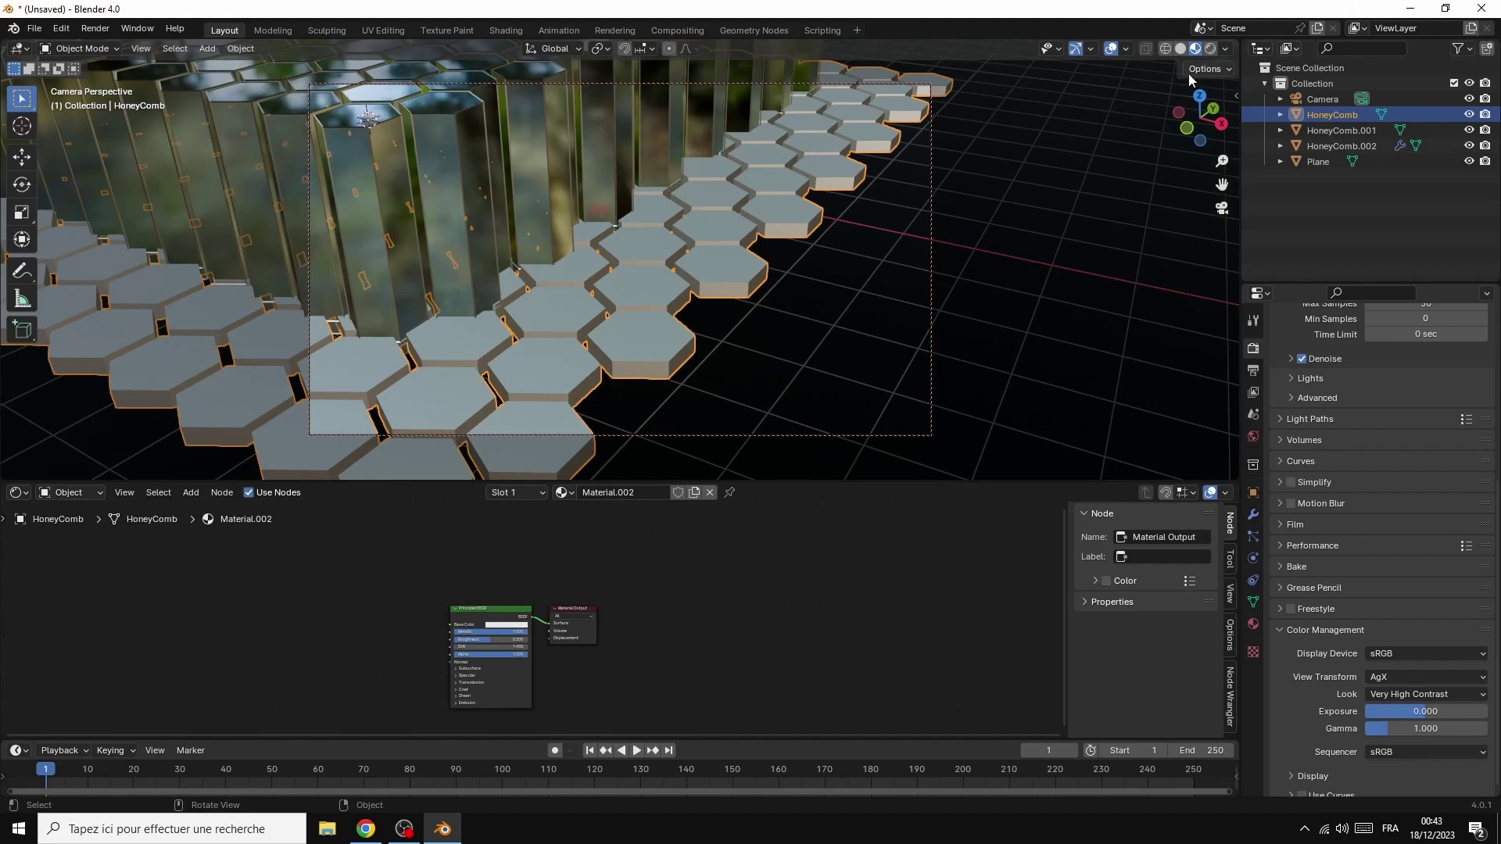
click(1212, 49)
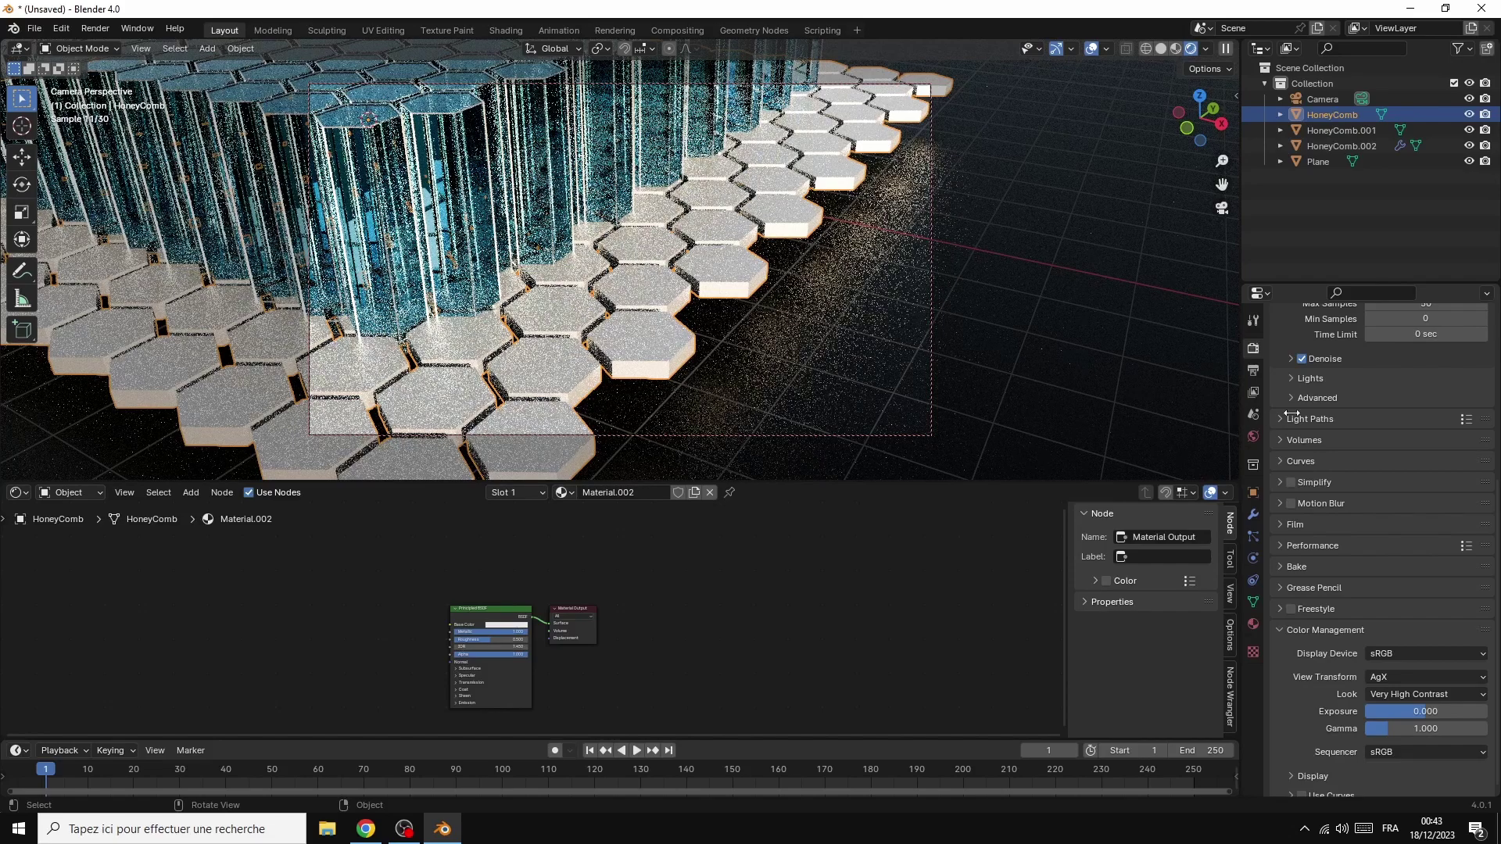
scroll(1428, 422, down, 1)
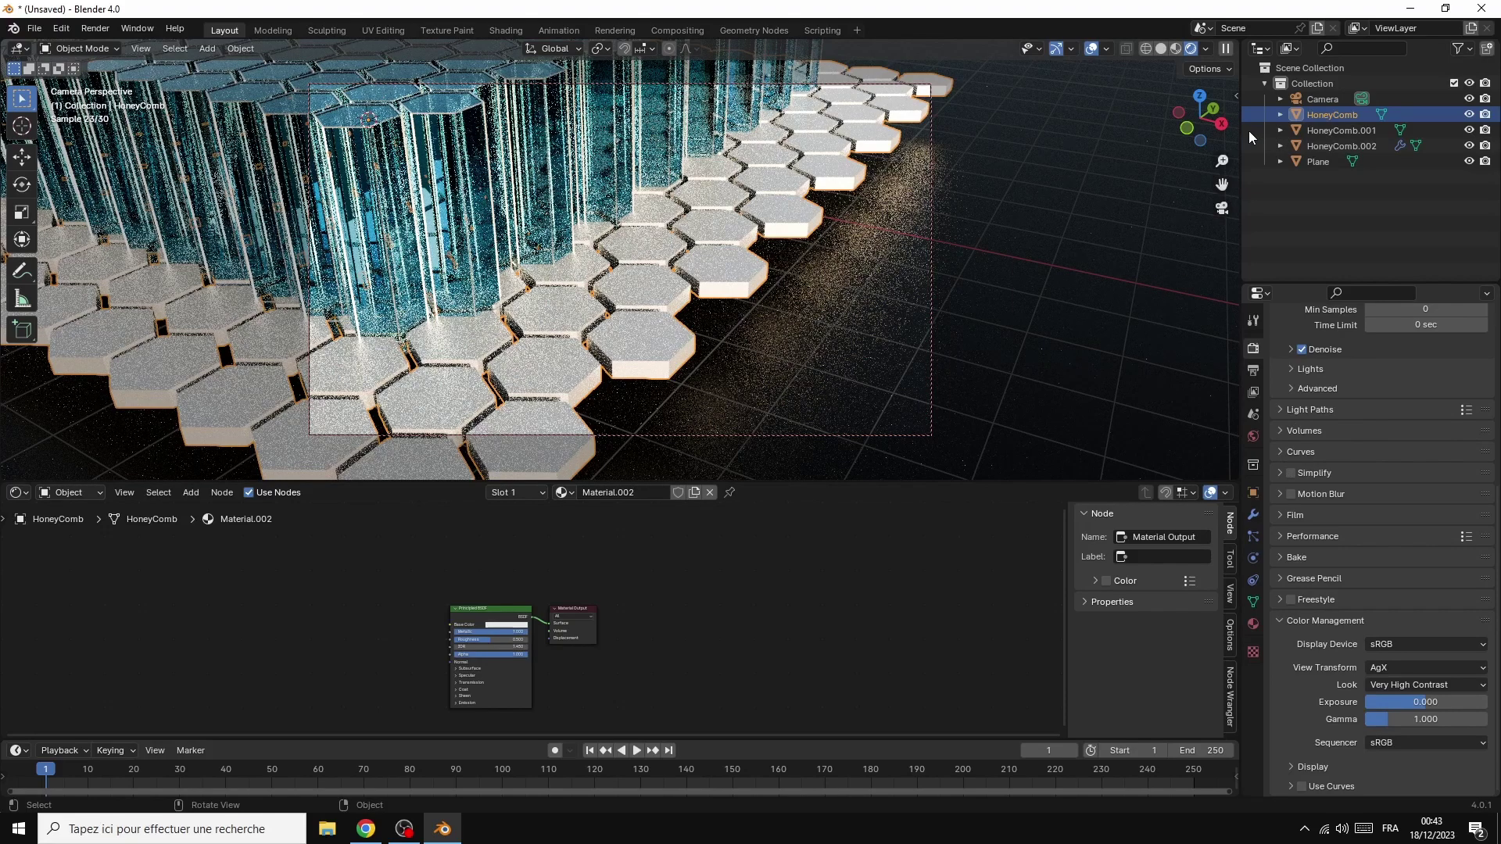
click(1224, 124)
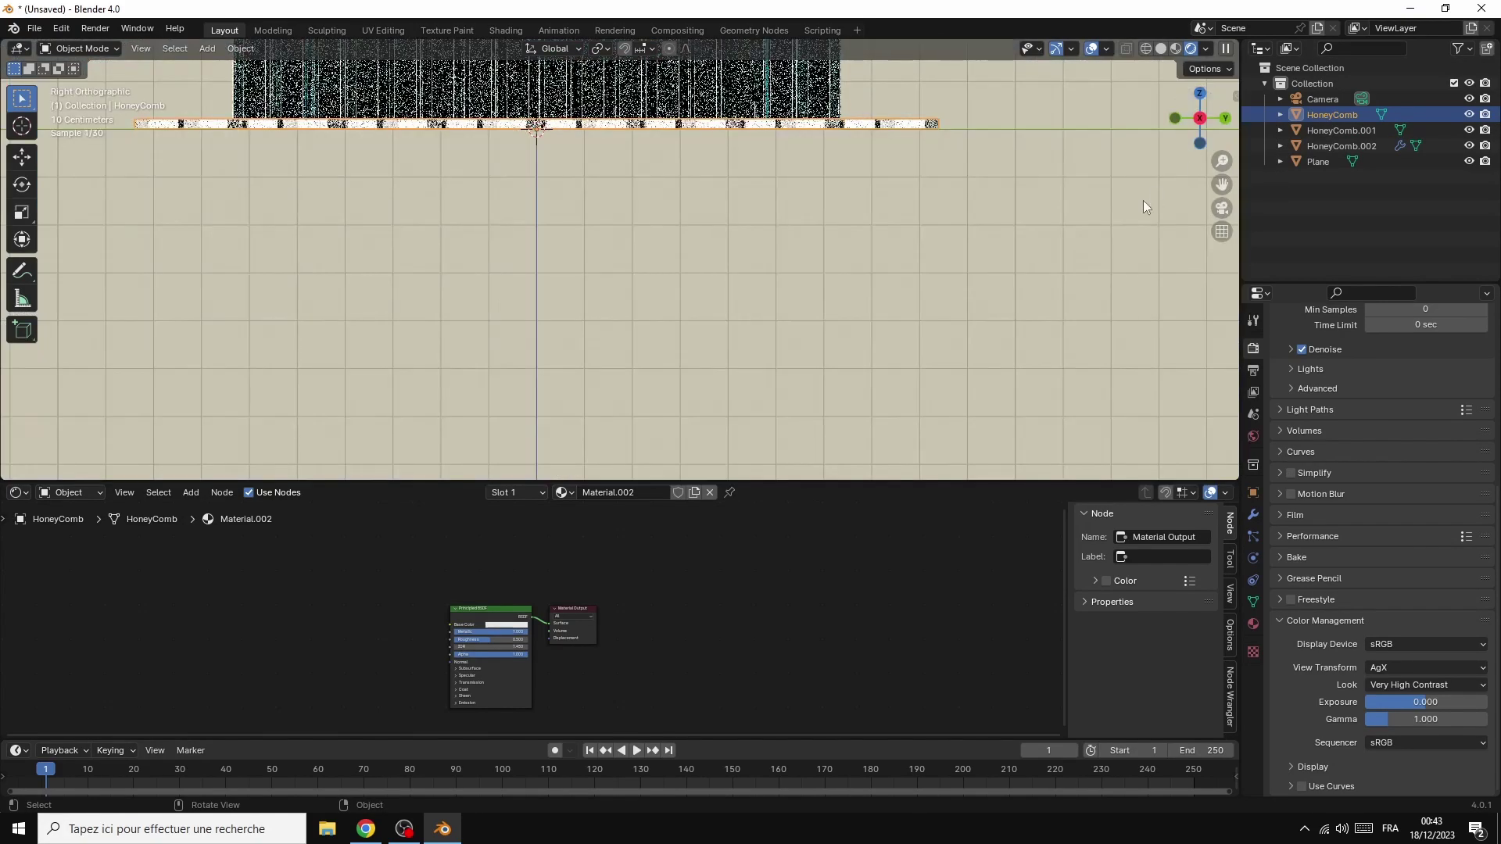
drag(1202, 120, 1232, 202)
key(KP_0)
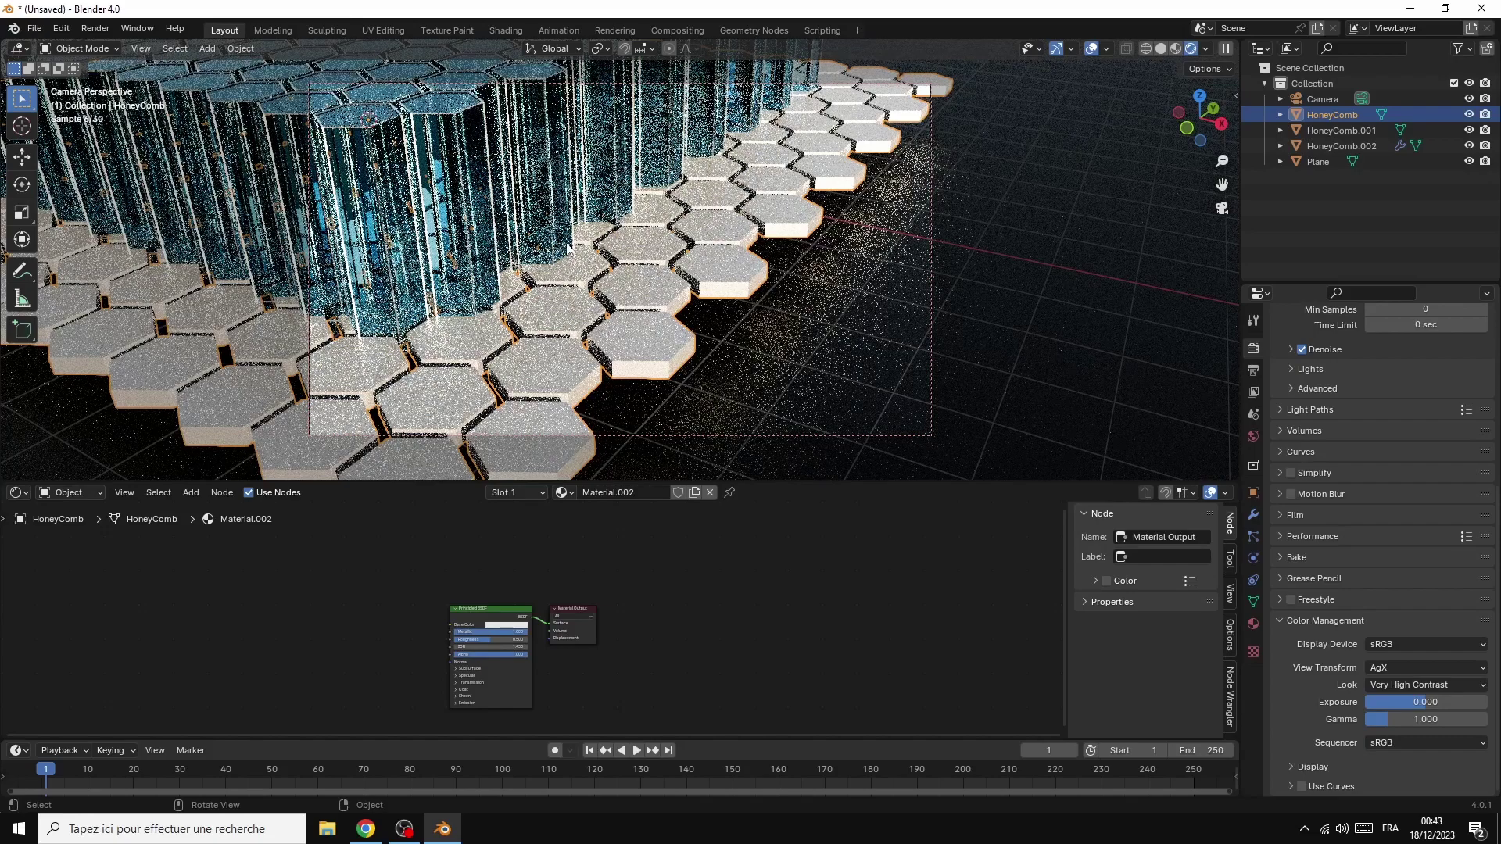
Render the camera view as a still image, check the whole frame and return to the main scene window
click(95, 28)
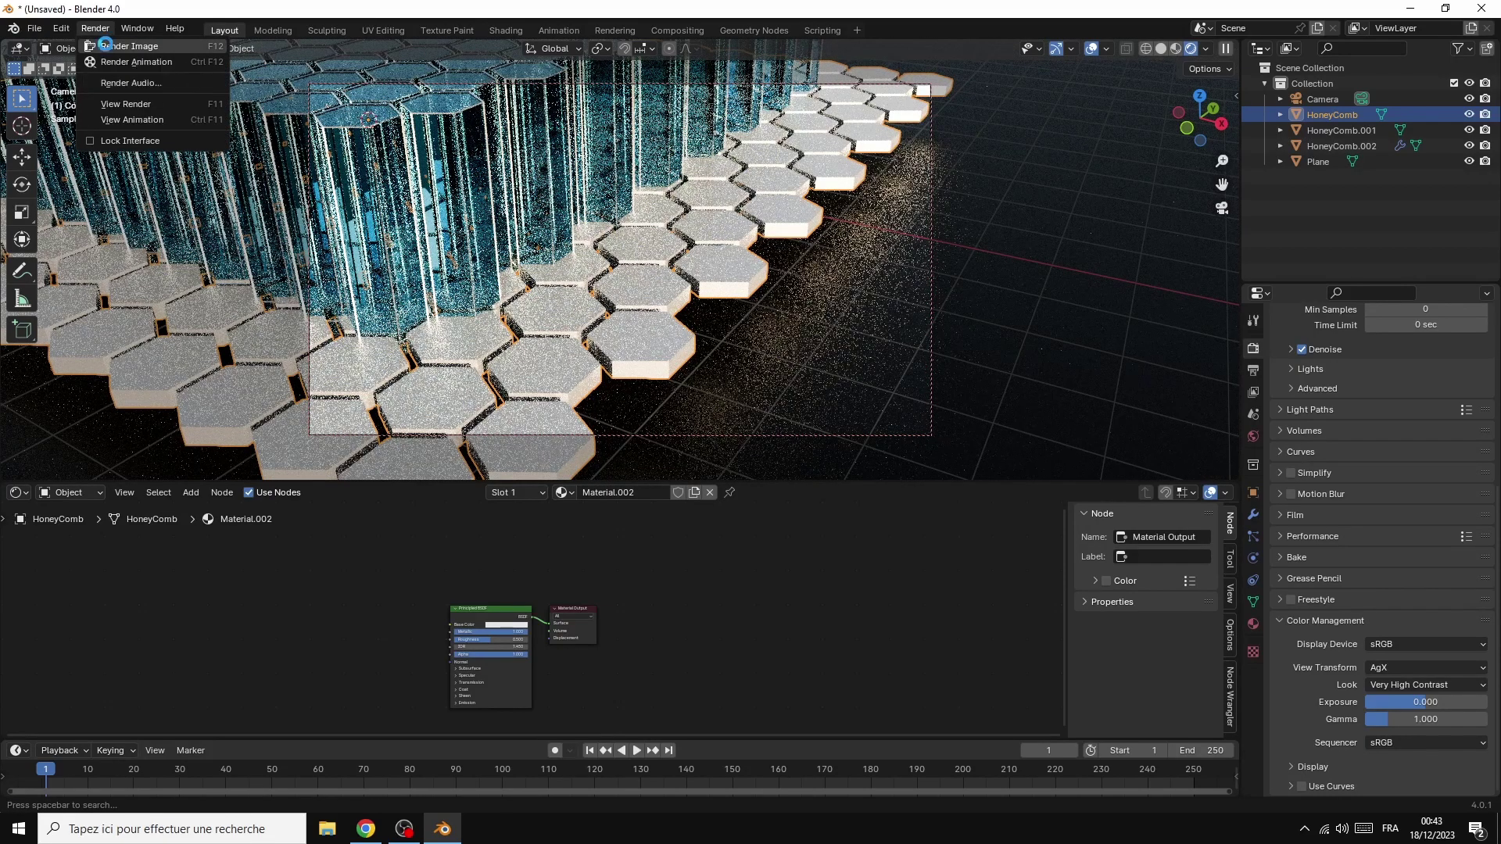
click(108, 46)
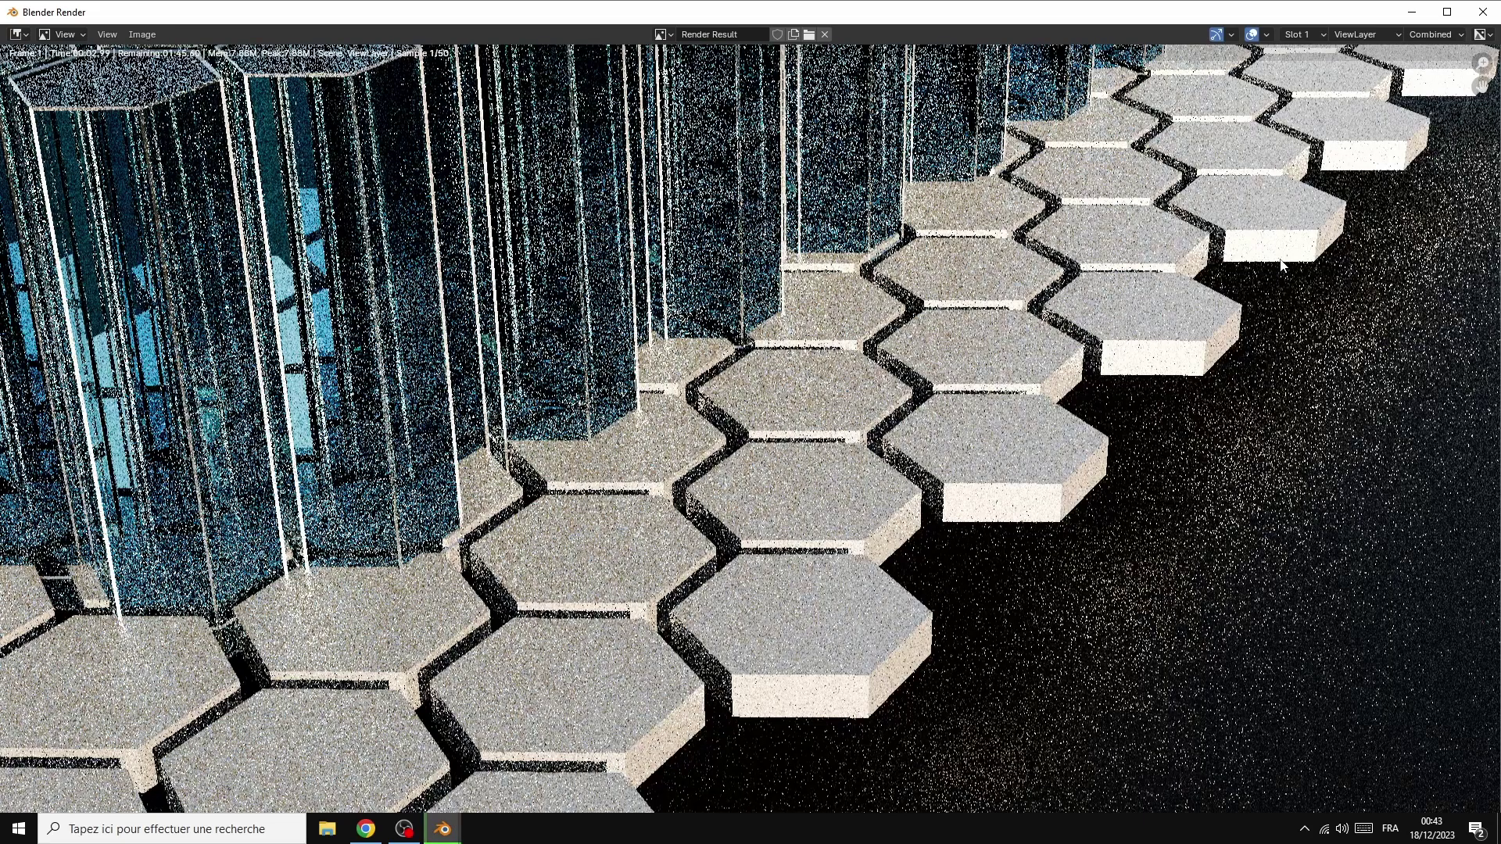
scroll(1280, 259, down, 3)
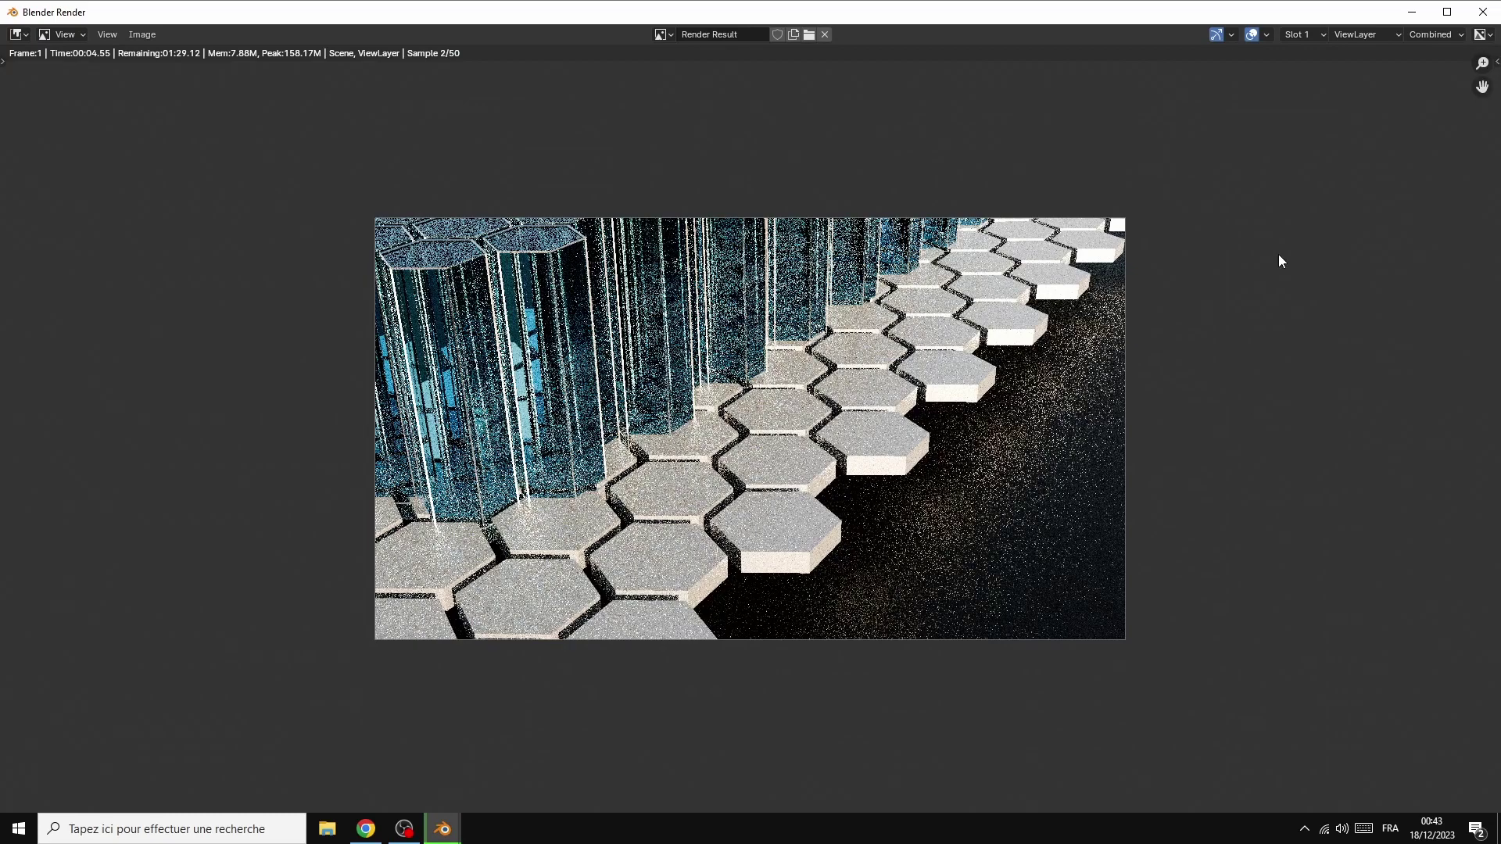
scroll(1280, 258, up, 1)
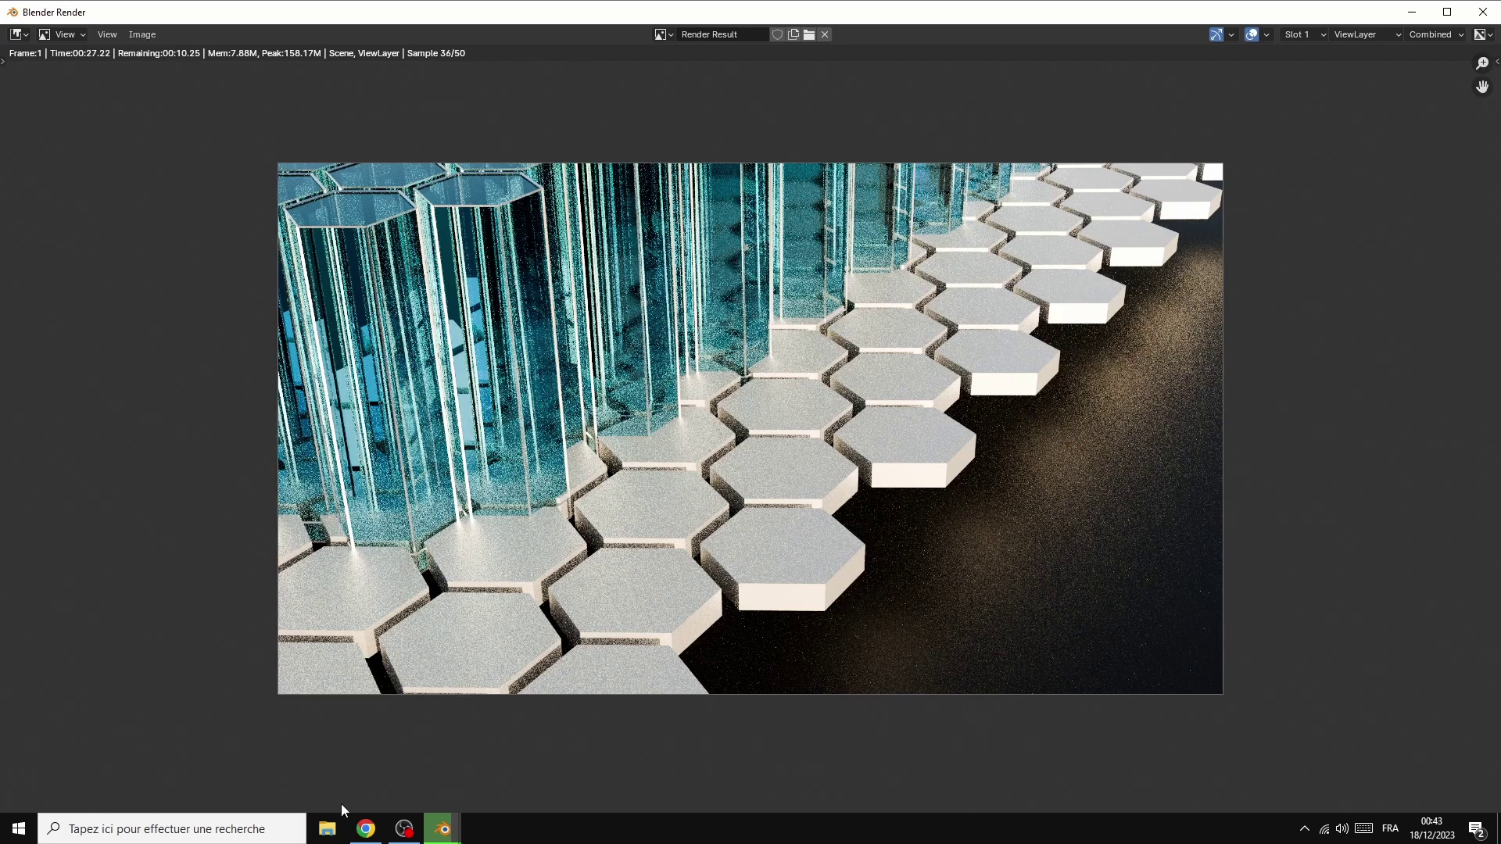
mouse_move(442, 833)
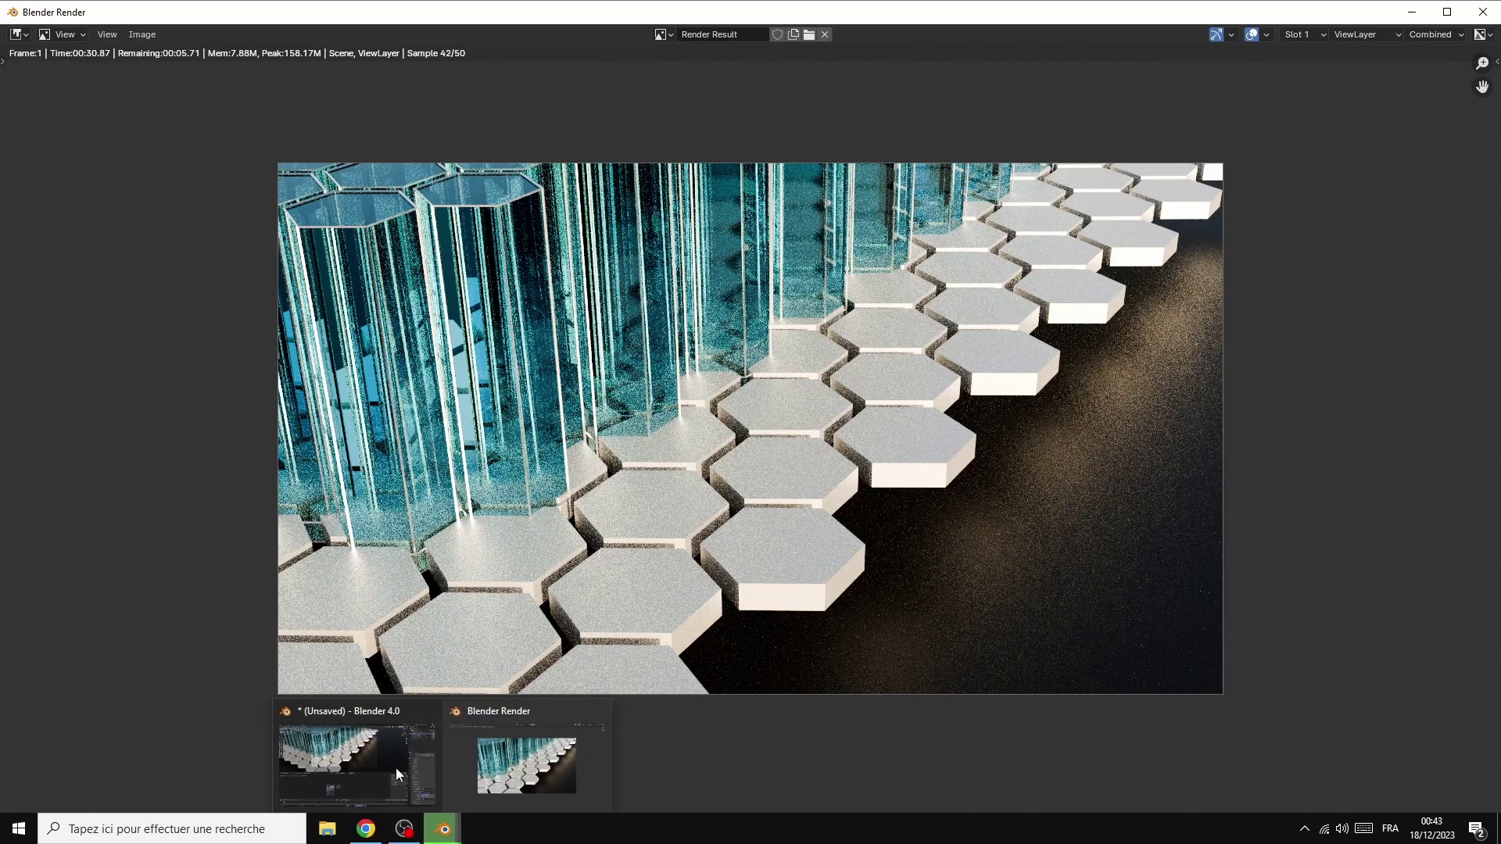
click(363, 758)
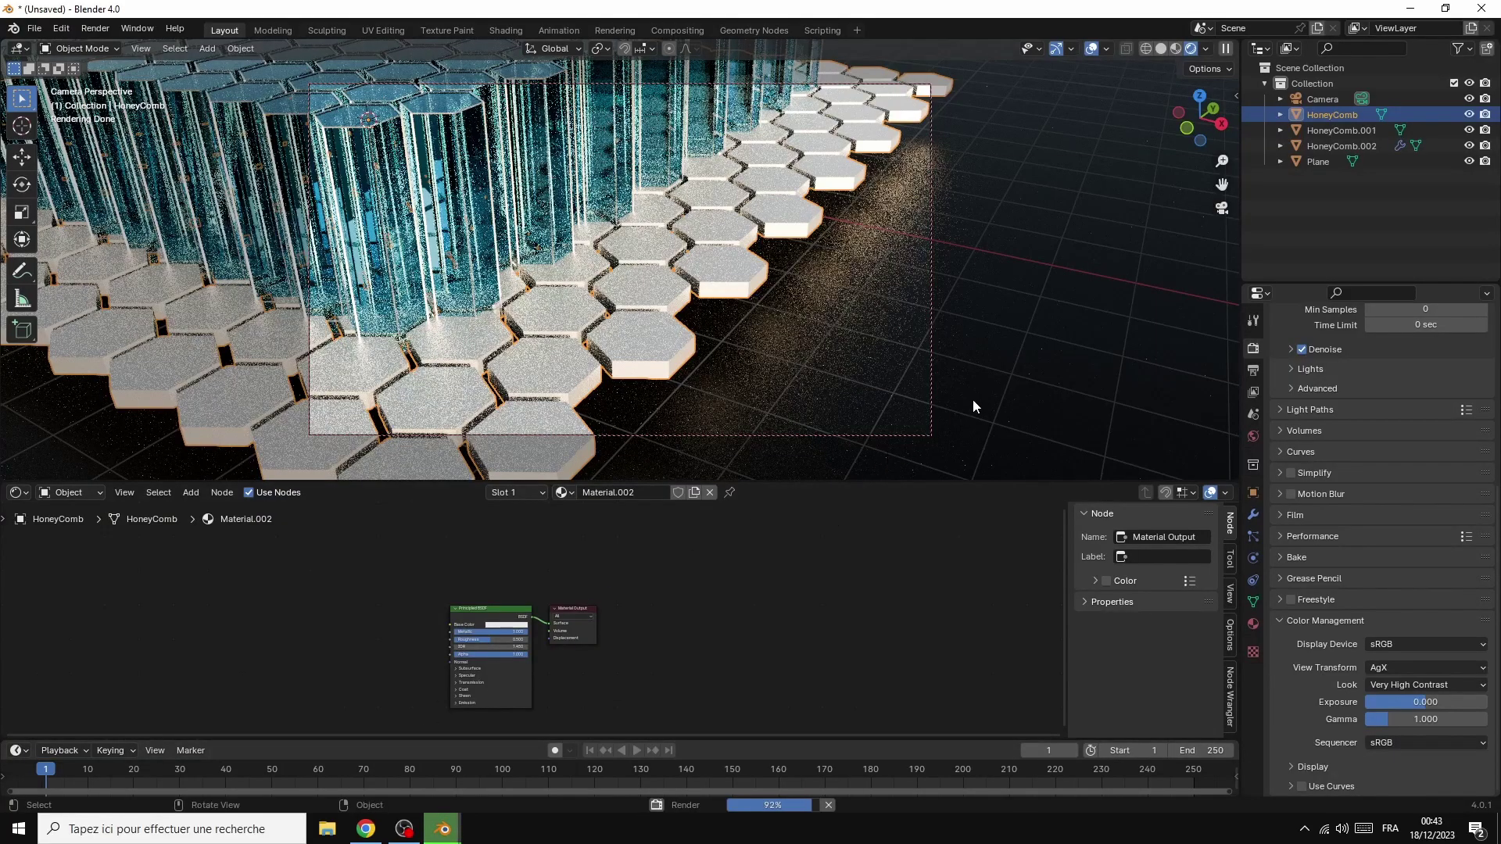
Move the ground plane vertically along the global Z axis by about 0.224 m
click(1003, 354)
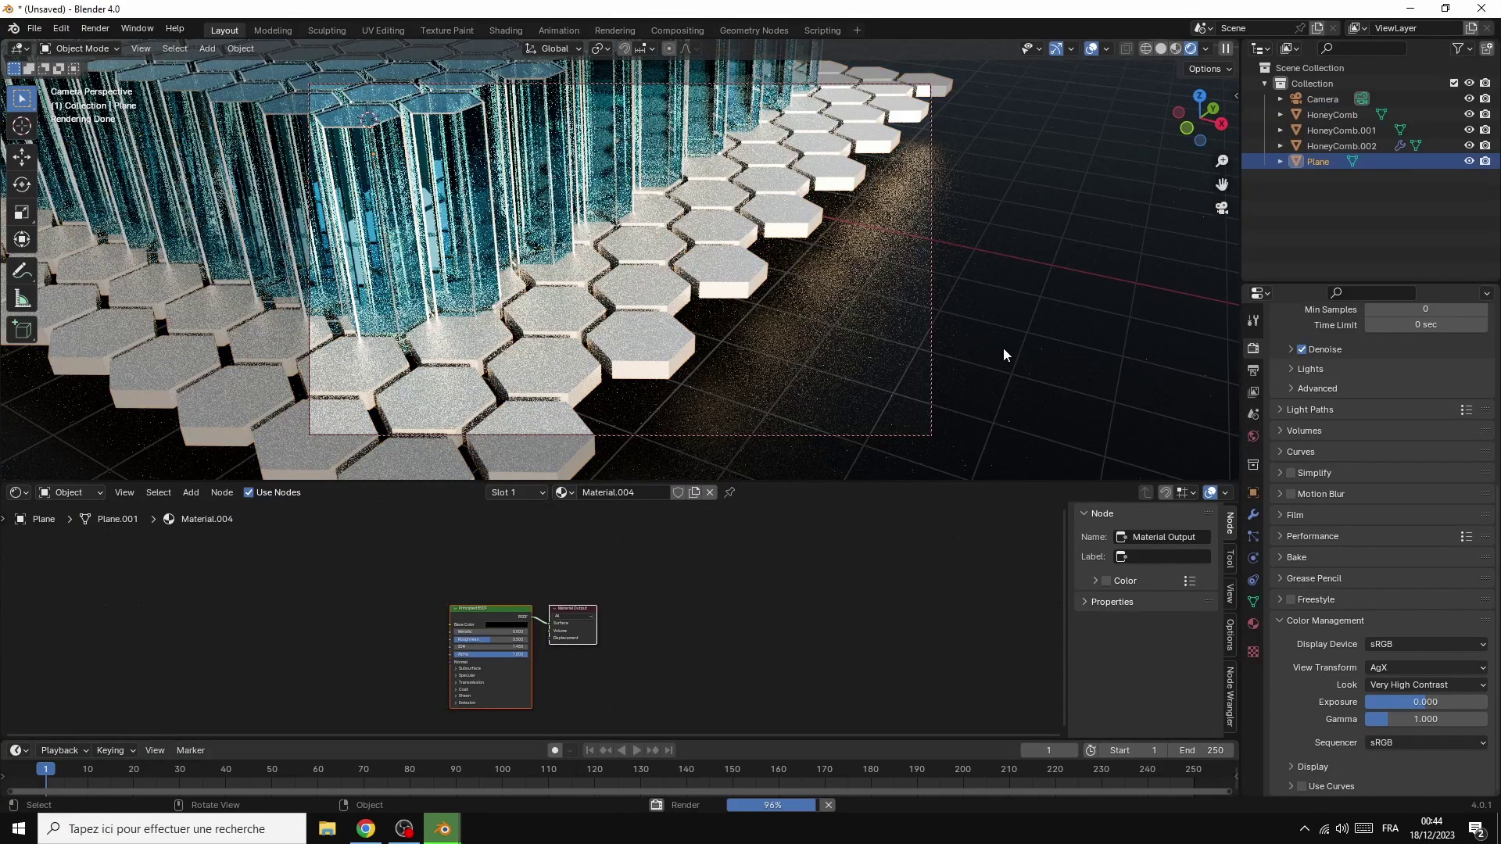
key(g)
key(z)
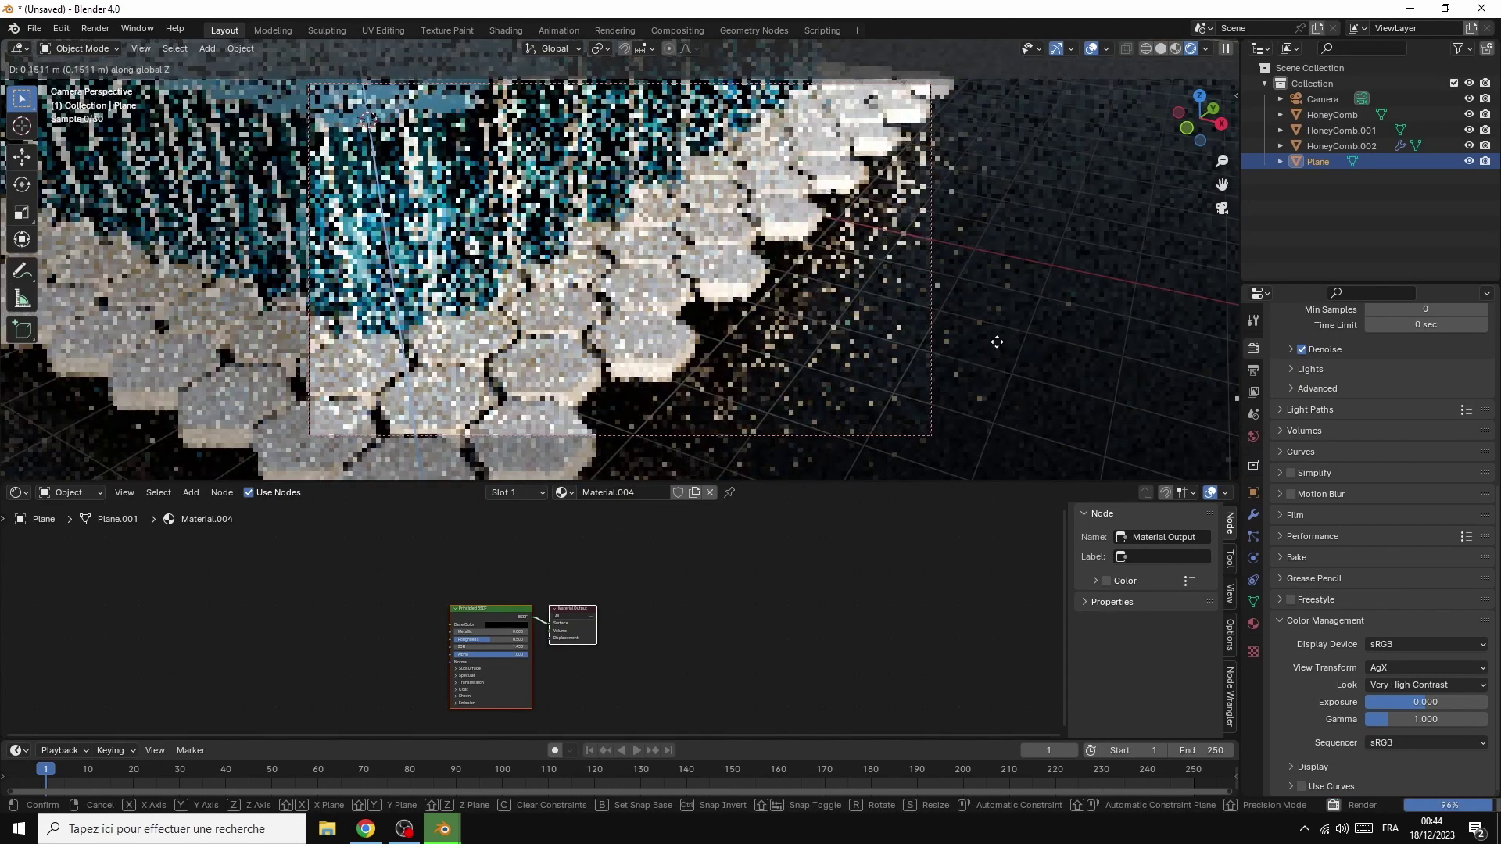
click(983, 346)
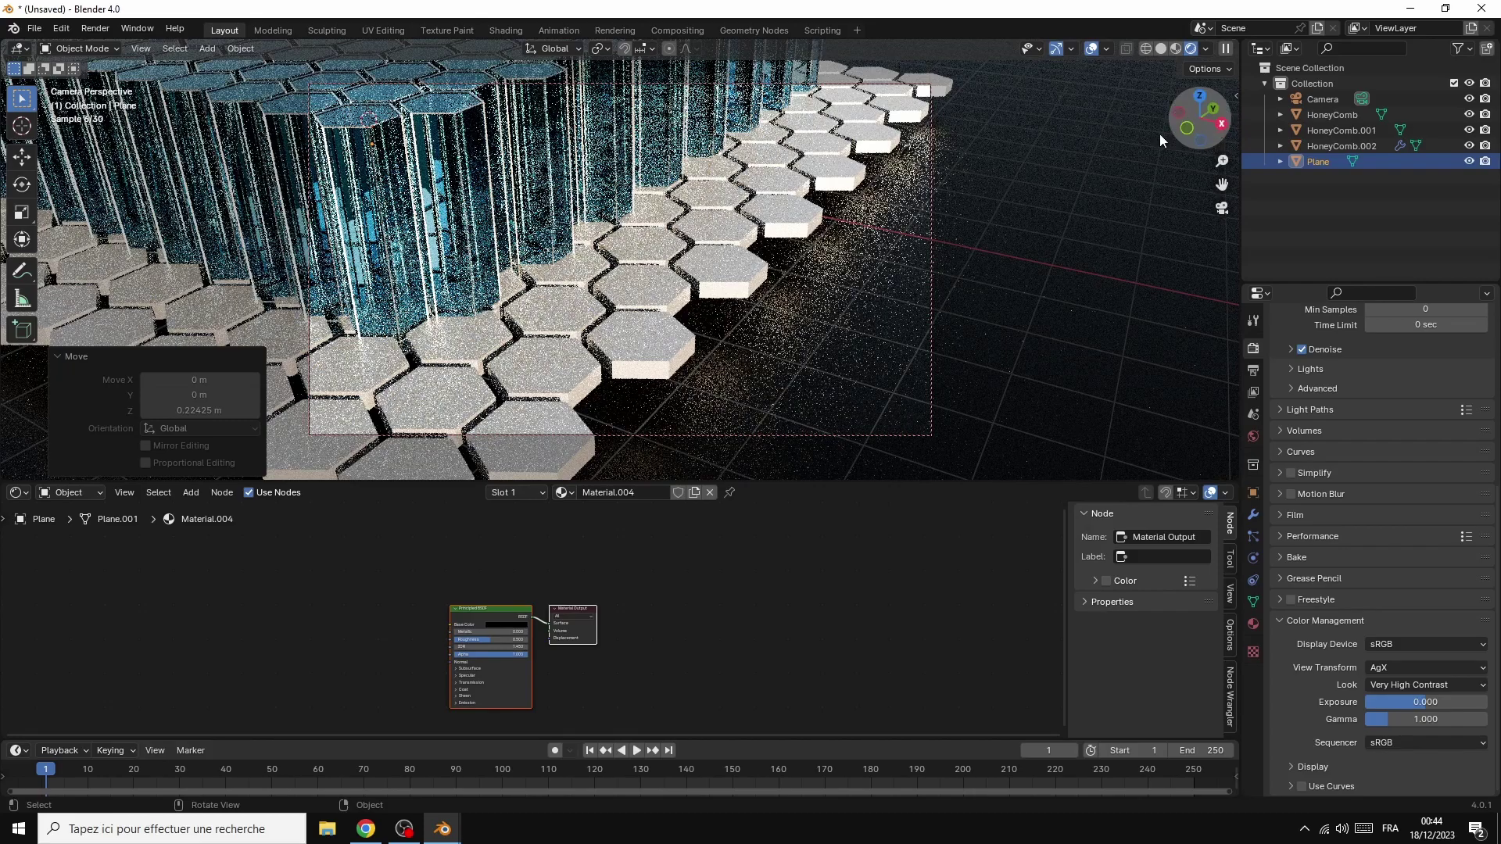
Pull the camera back and orbit it so the honeycomb's front corner and both tile edges are in frame
scroll(1086, 181, up, 2)
scroll(1086, 181, down, 4)
scroll(1086, 182, down, 3)
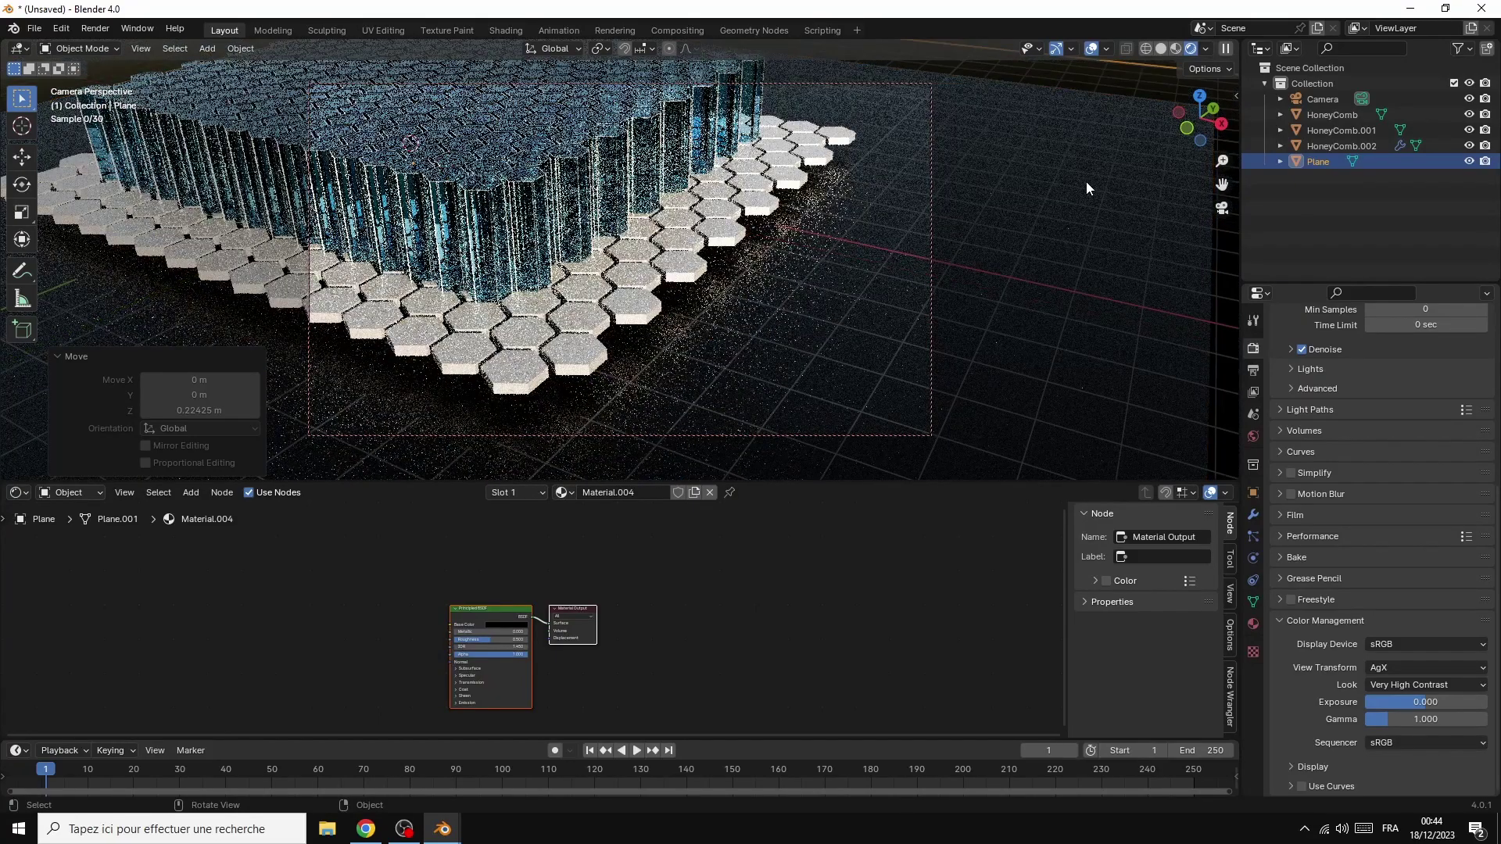
scroll(1085, 181, up, 2)
drag(1224, 133, 1250, 180)
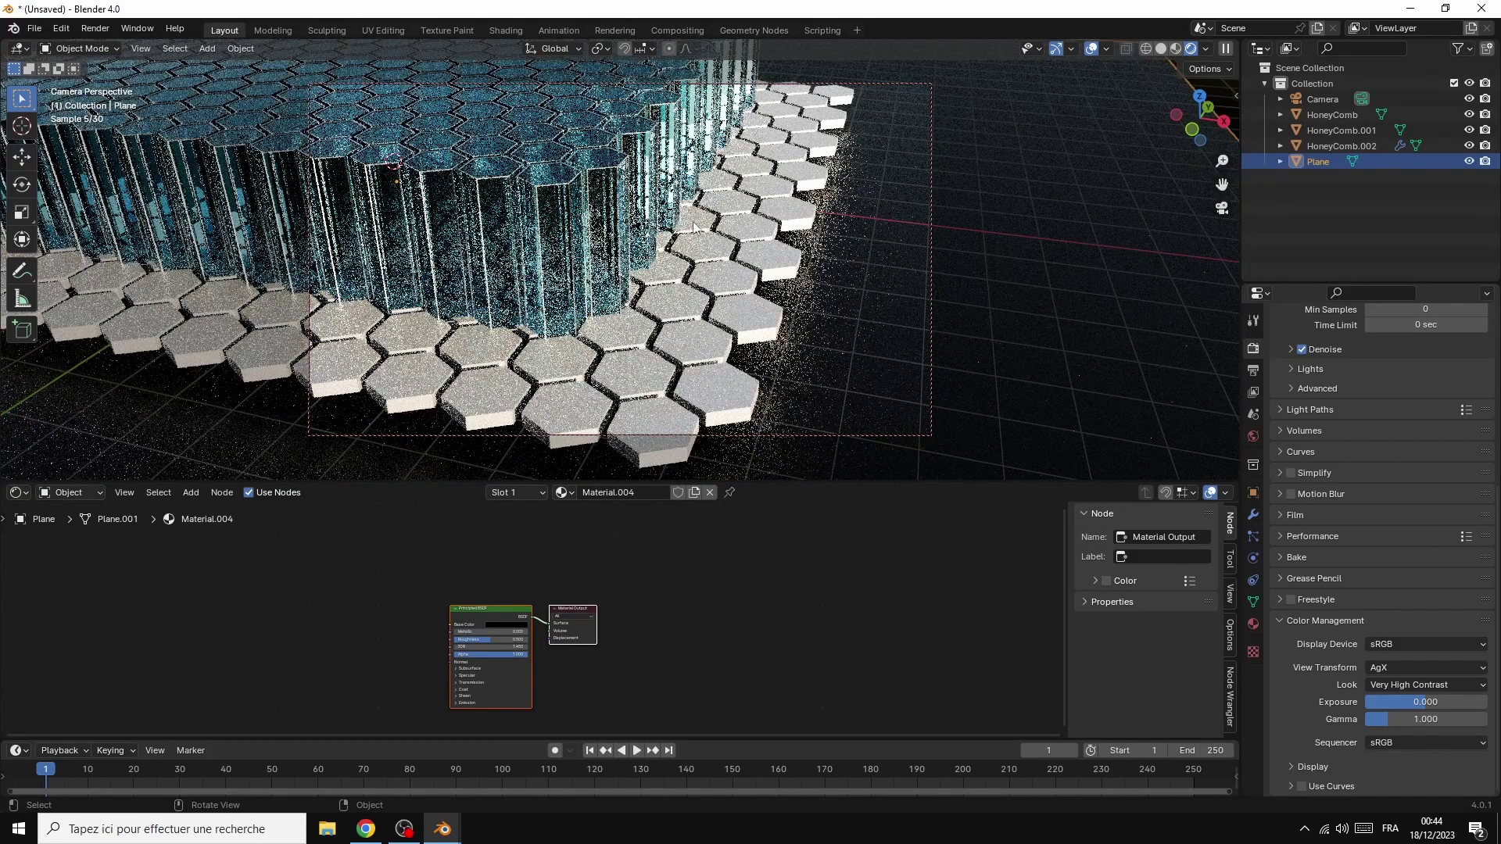
Try scaling the wireframe shell HoneyComb.002 up uniformly to about 1.0065
click(545, 191)
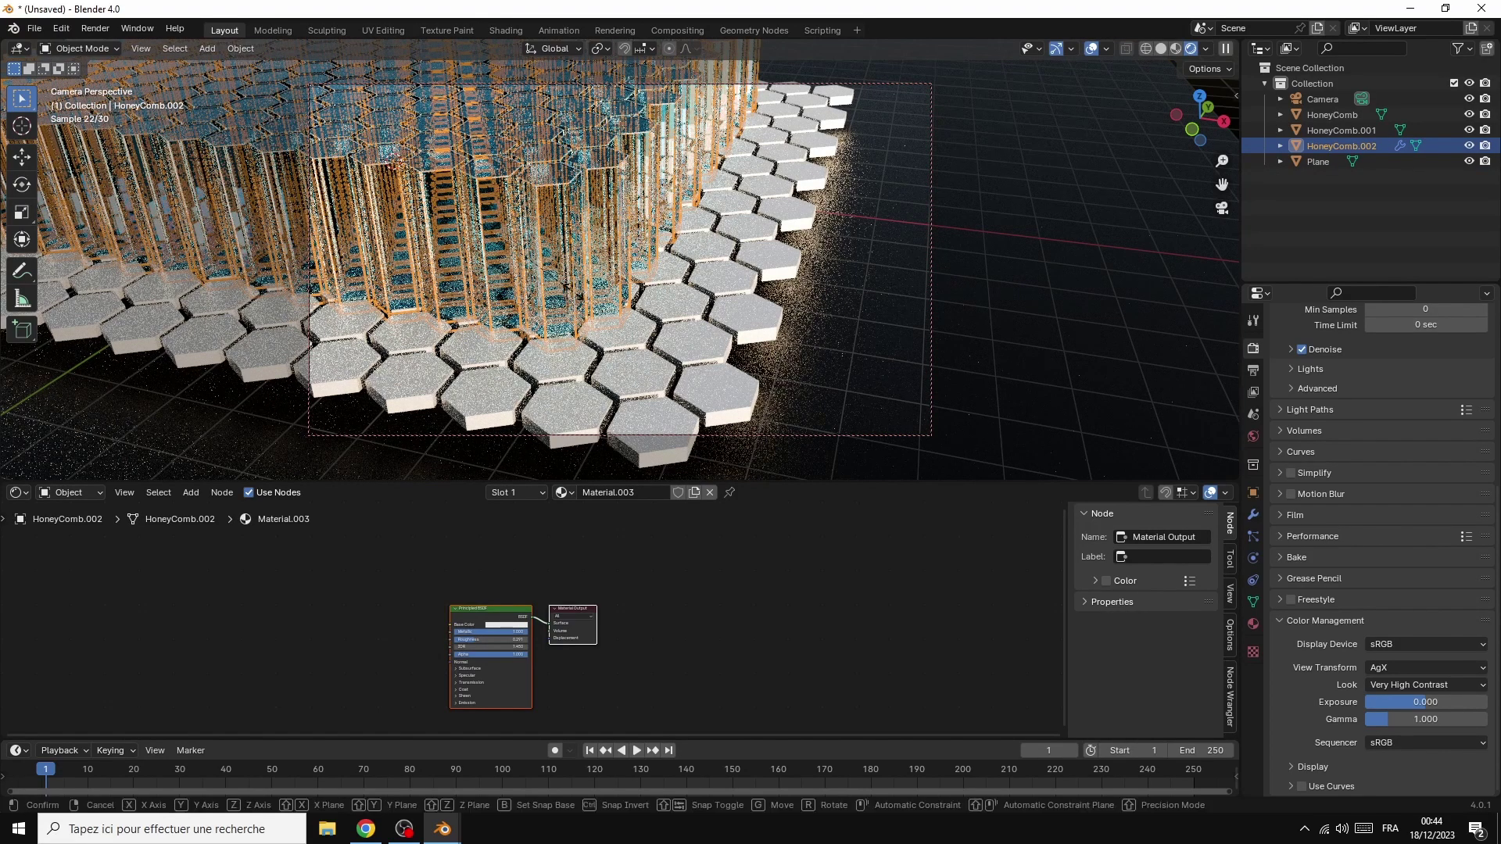
key(s)
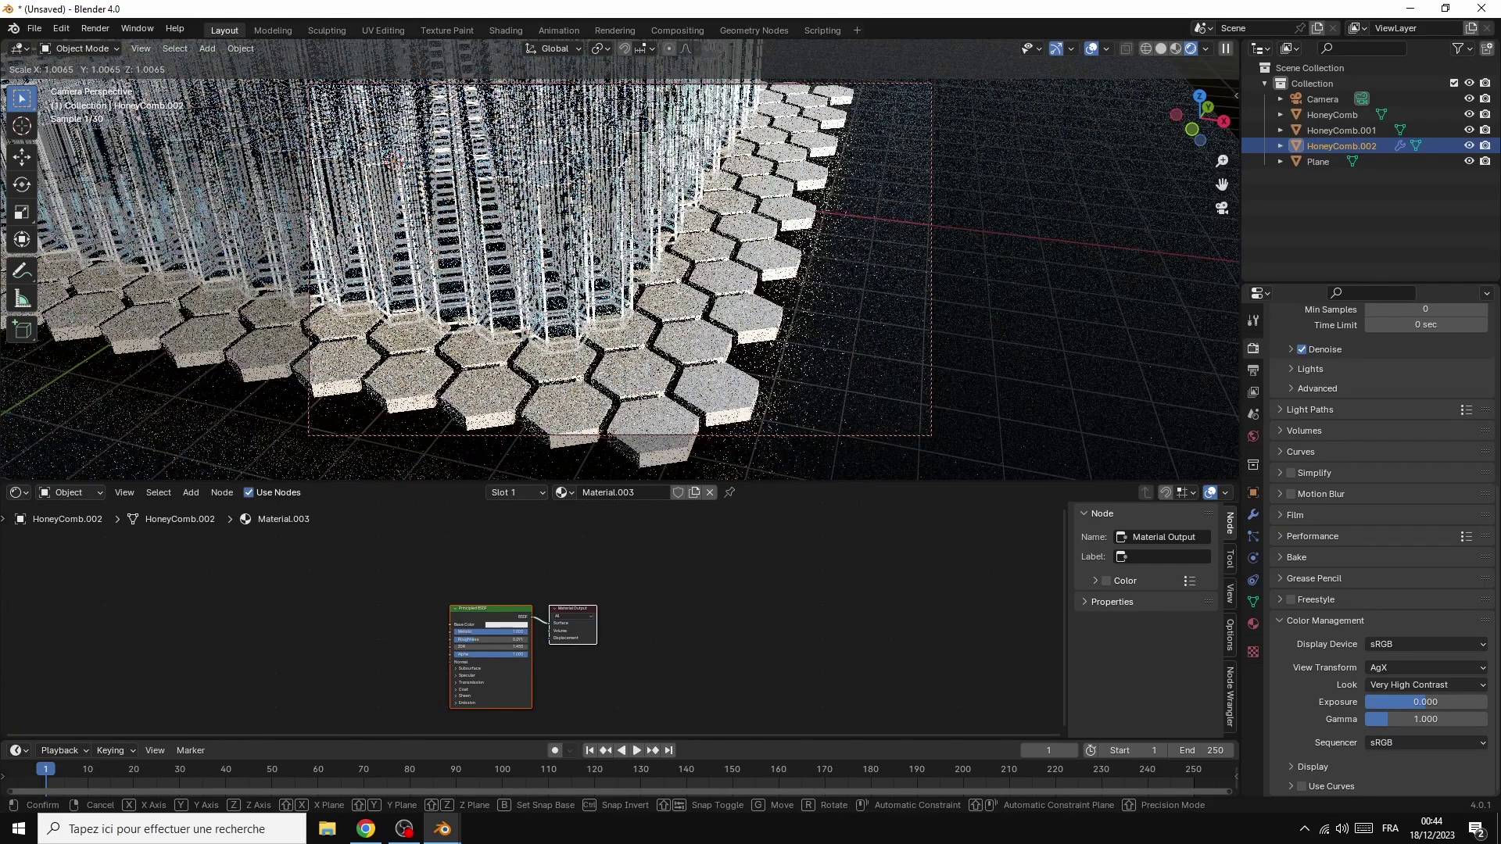
click(576, 290)
Select the ground plane and orbit the camera slightly around the honeycomb's front corner
click(964, 233)
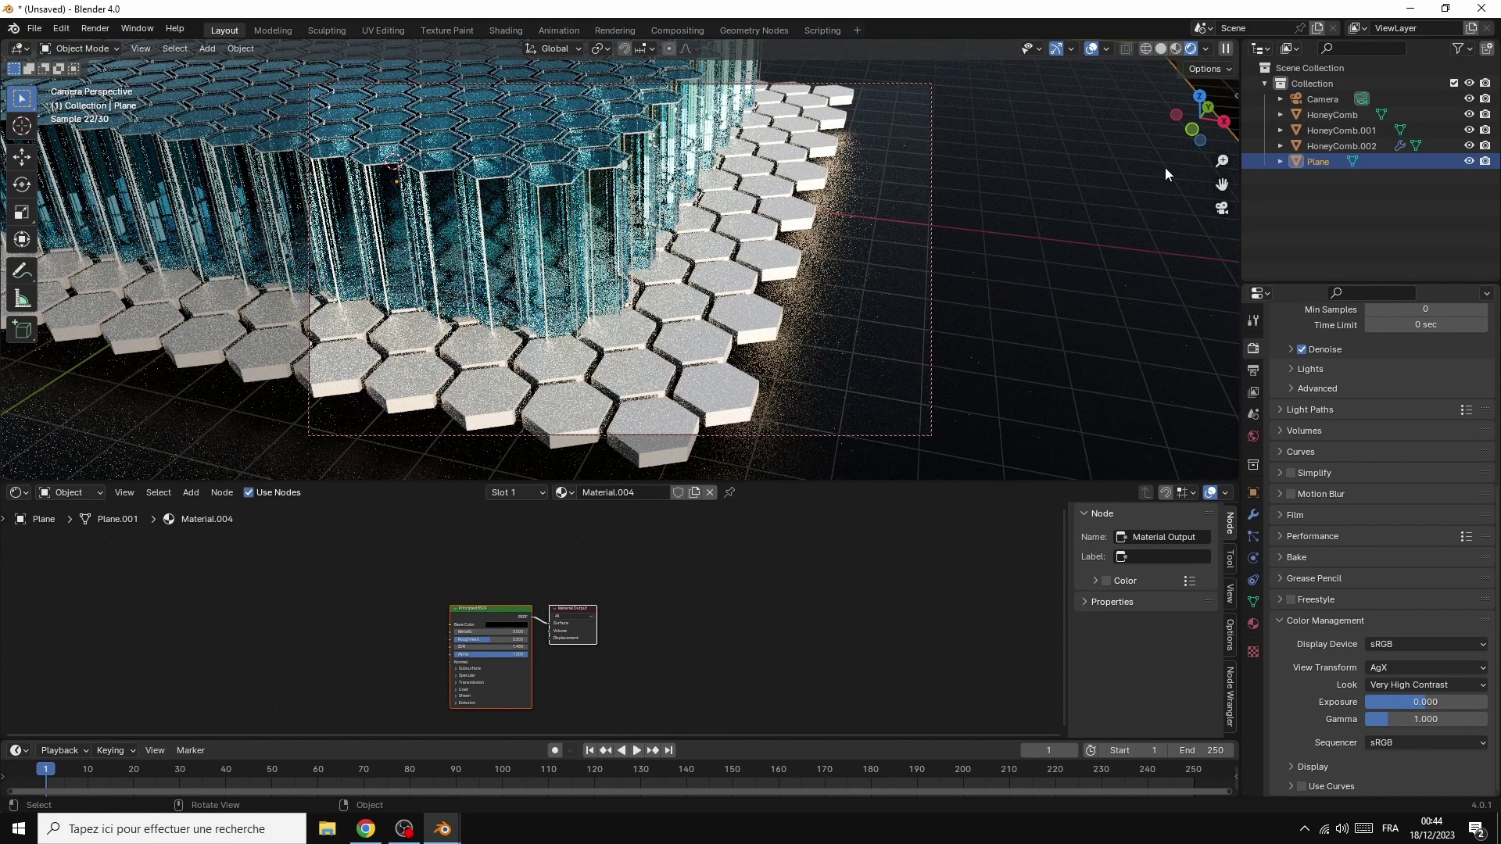
mouse_move(1200, 117)
mouse_down()
mouse_move(1183, 122)
mouse_move(1220, 124)
mouse_up()
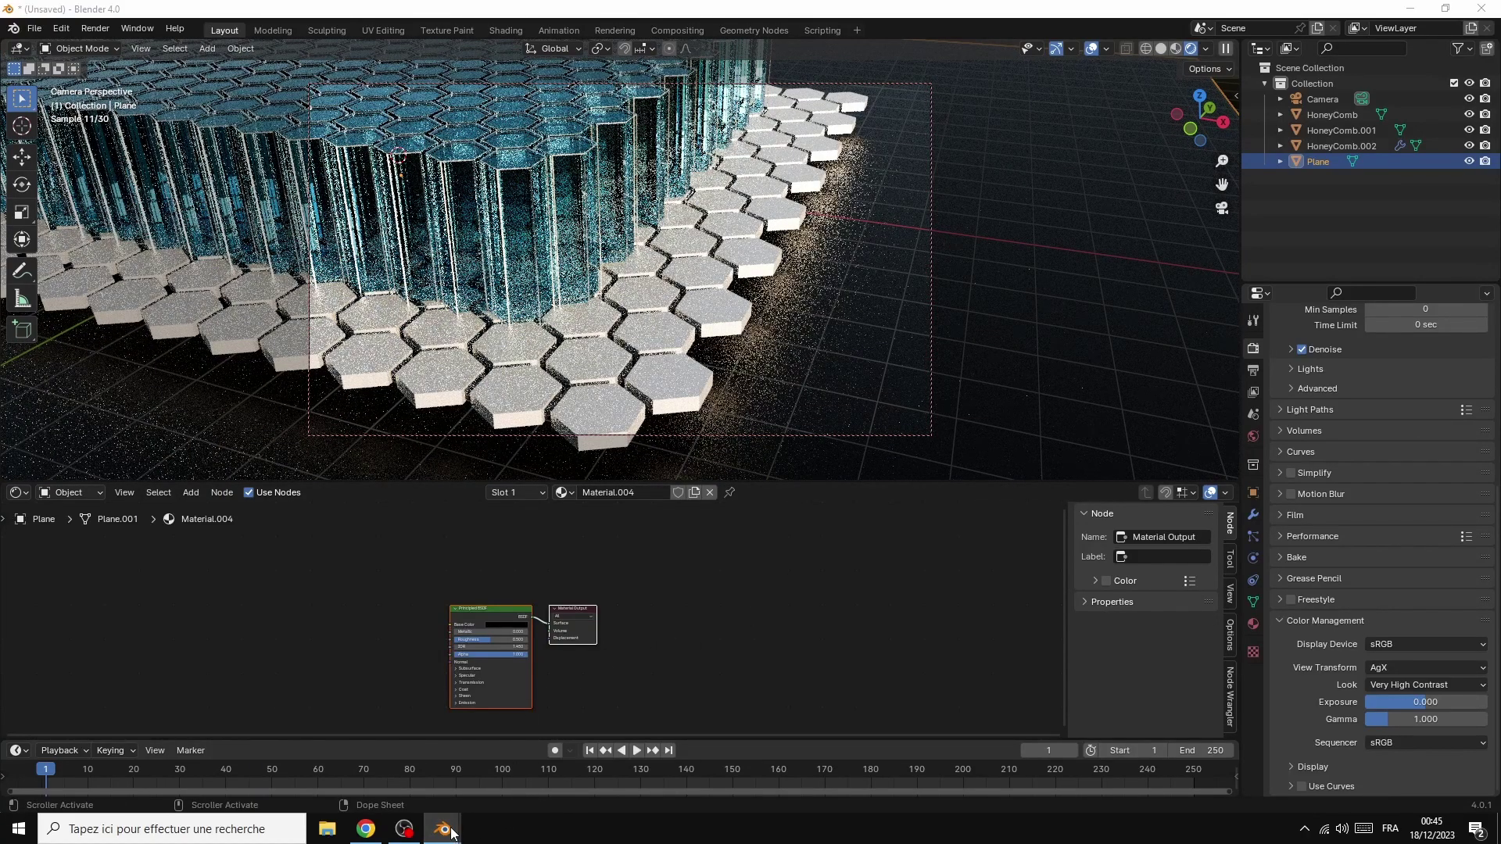
Review the finished still render in its own window and close that window
mouse_move(452, 833)
click(529, 764)
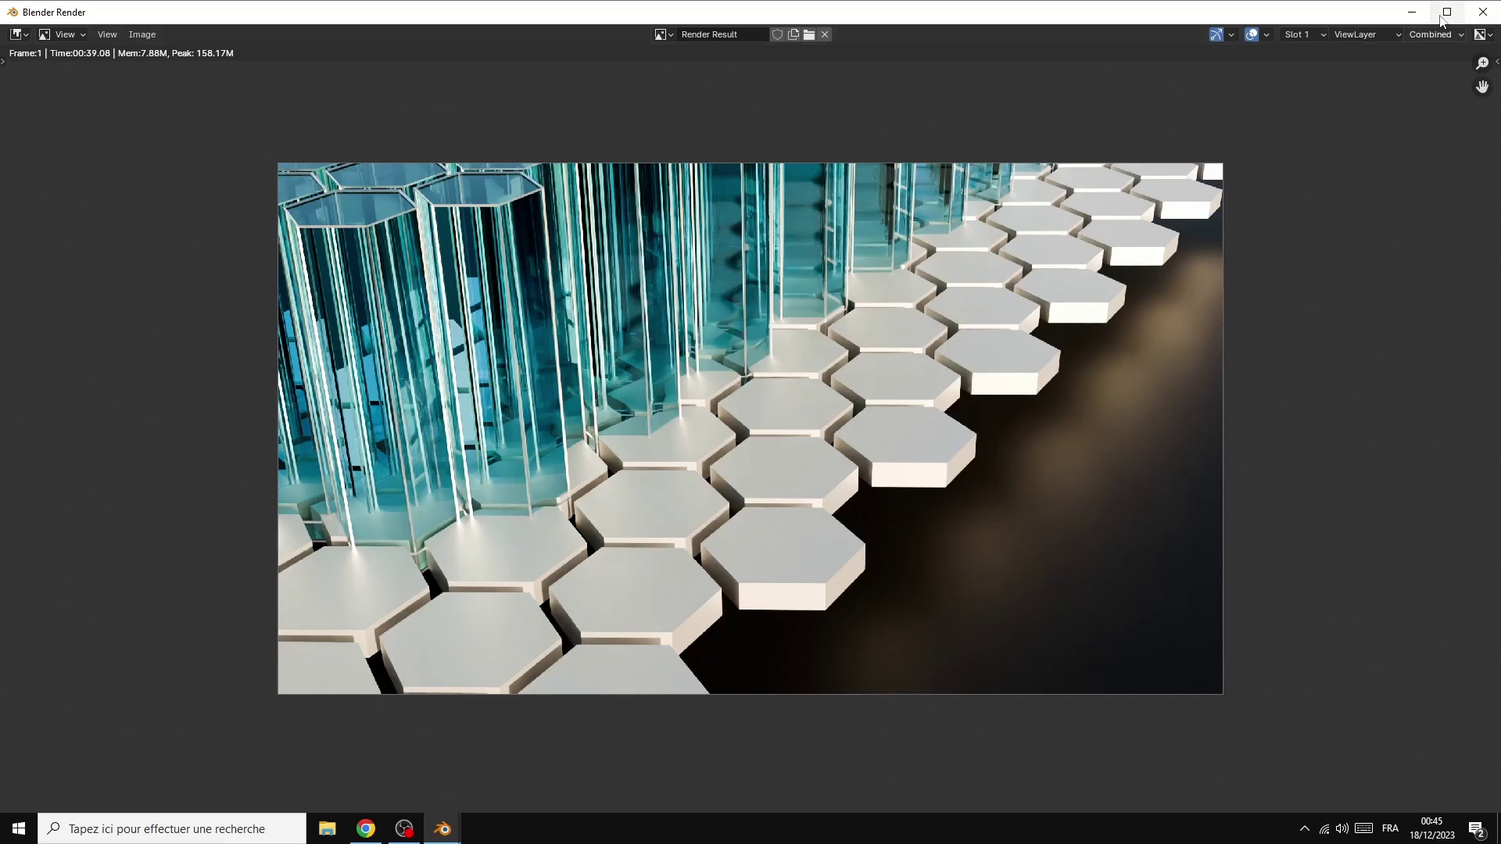
click(1483, 12)
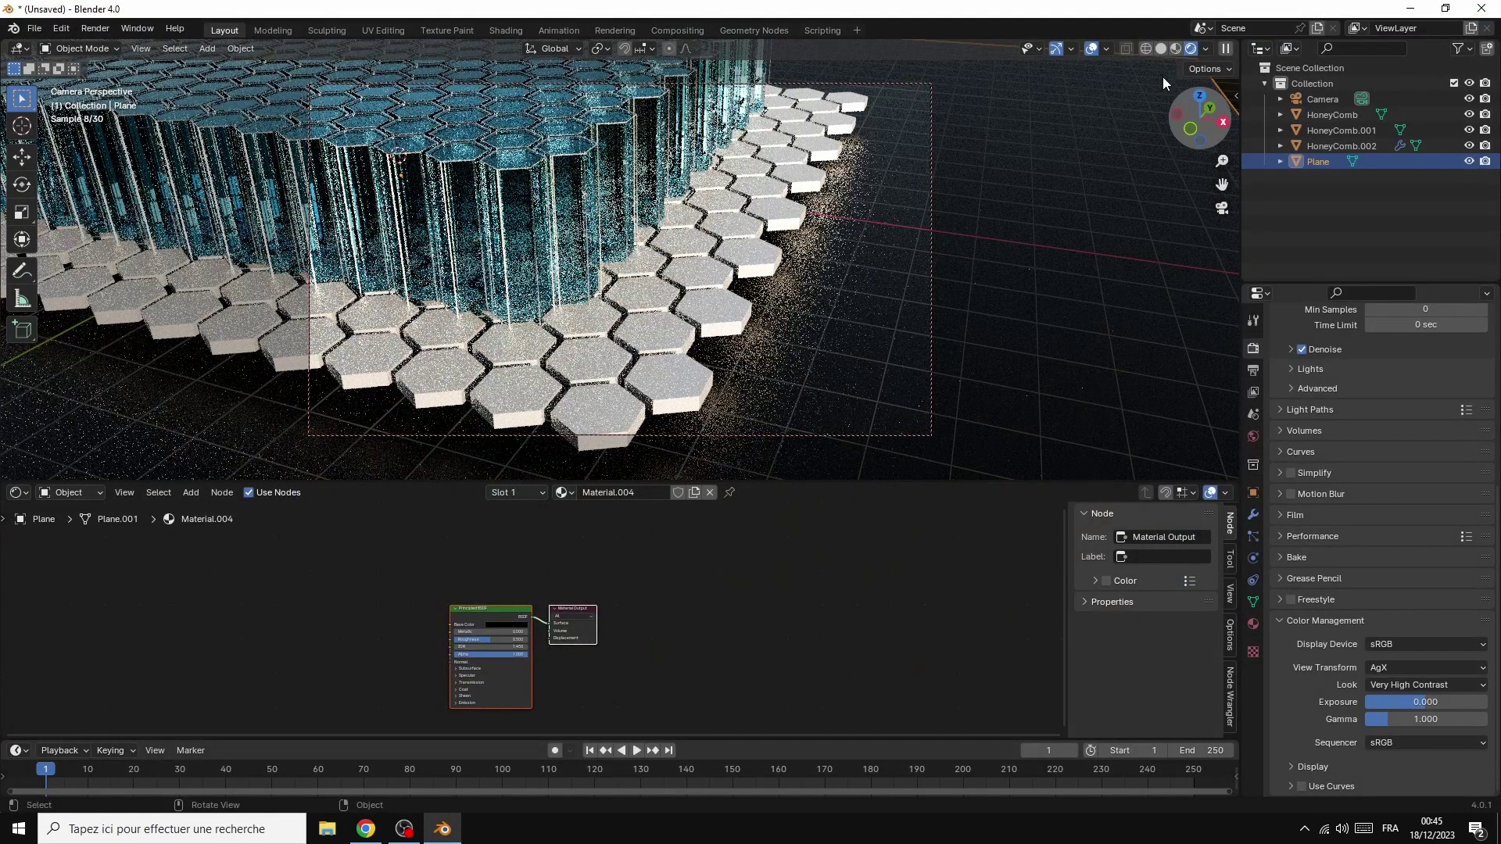
In Solid shading, view the tile base from near ground level and raise the ground plane about 0.118 m along Z
click(1161, 50)
drag(1225, 123, 1229, 165)
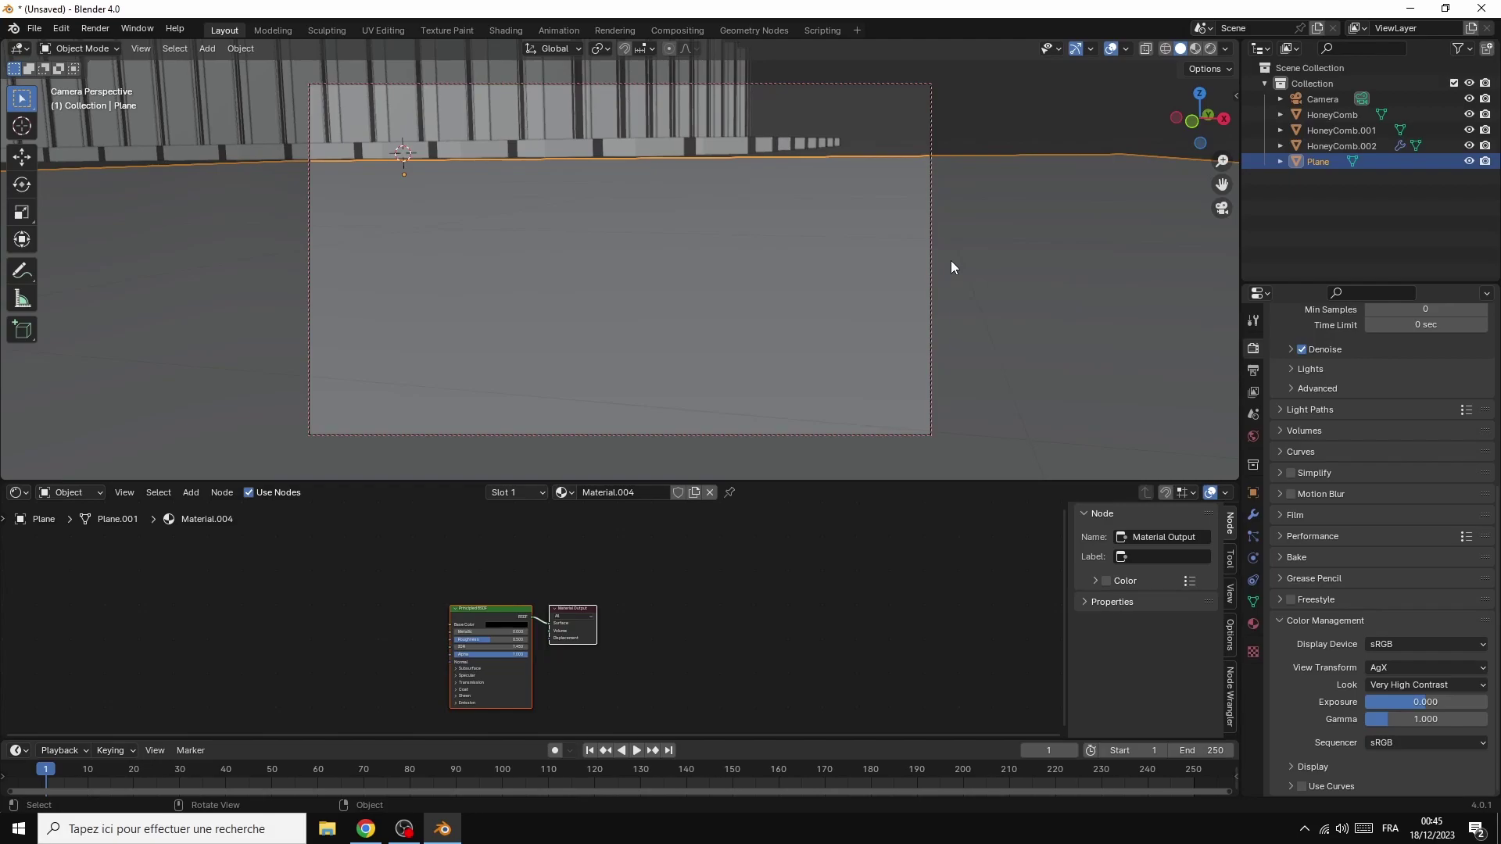
key(g)
key(z)
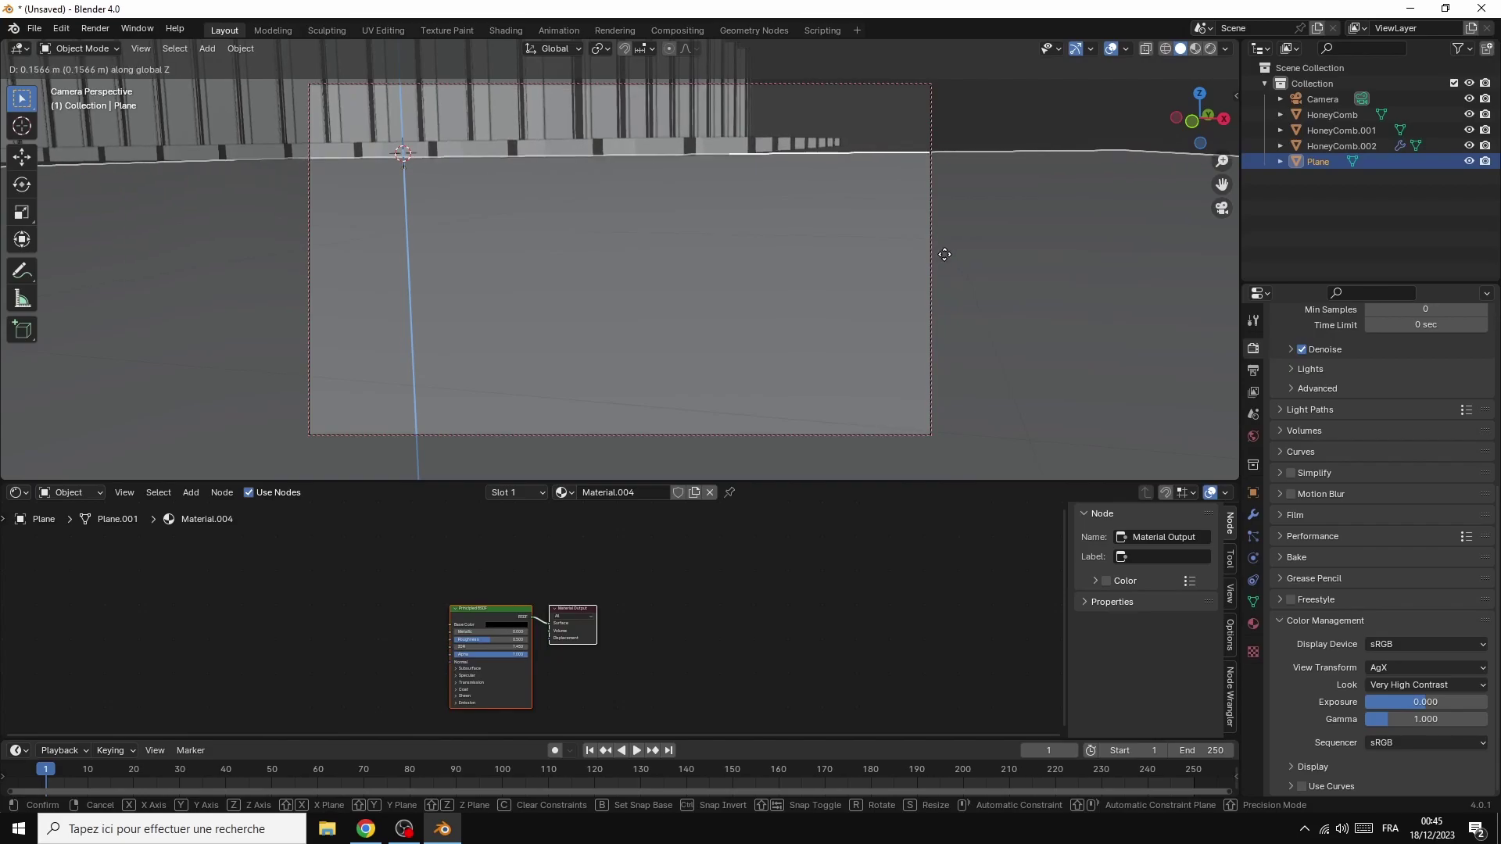
click(945, 255)
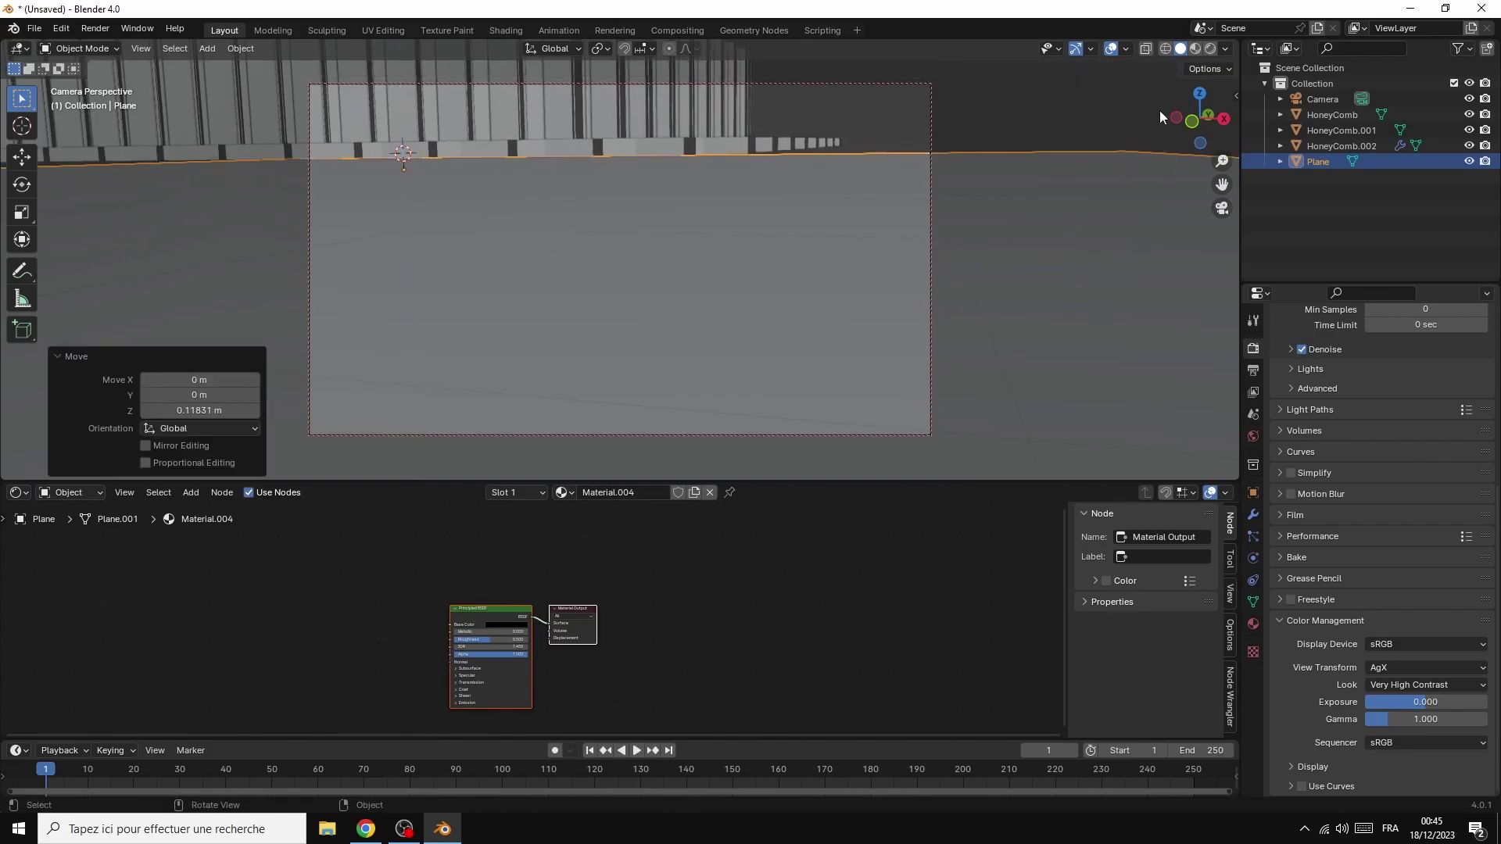
Reframe the camera farther back and above the ground, centering the honeycomb's front corner with tiles receding on both sides
mouse_move(1222, 114)
mouse_down()
mouse_move(1202, 160)
mouse_move(1239, 160)
mouse_move(1212, 138)
mouse_up()
scroll(1211, 139, down, 2)
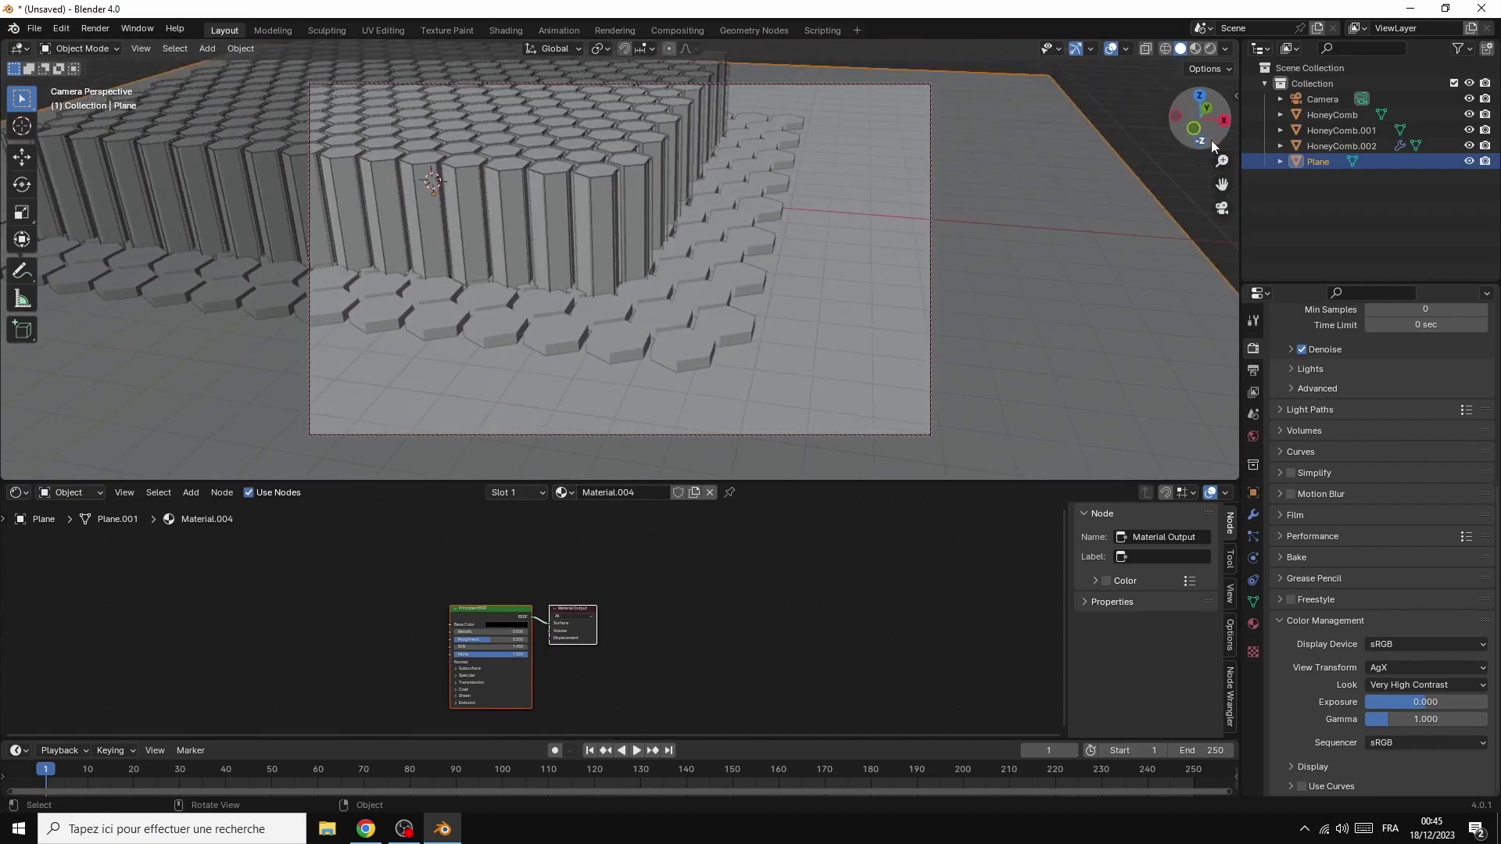
drag(1229, 119, 1311, 185)
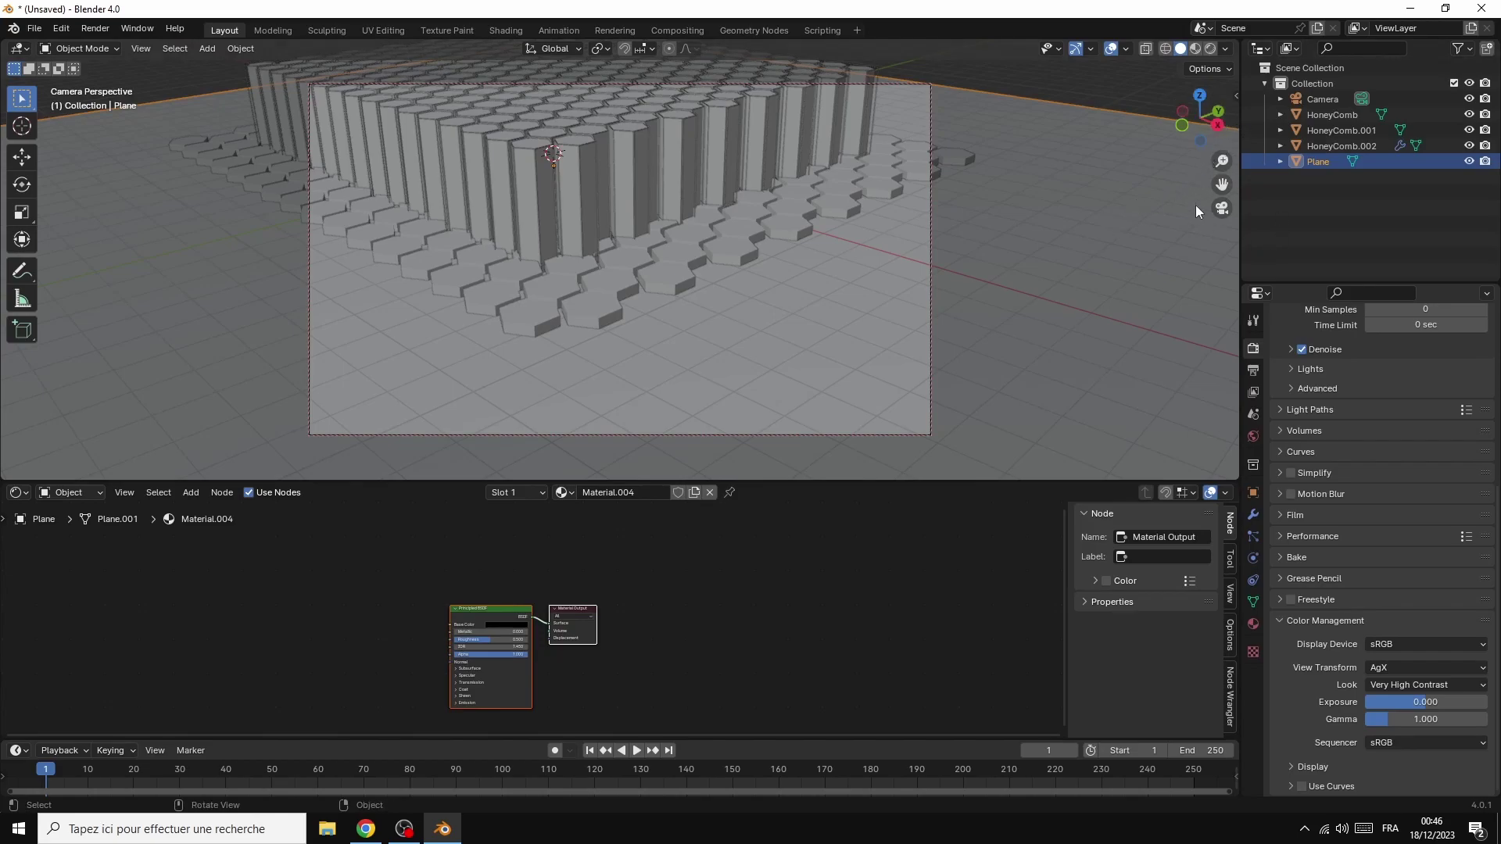
Set the camera's focal length to 53 mm and return the viewport to Rendered shading
click(1323, 99)
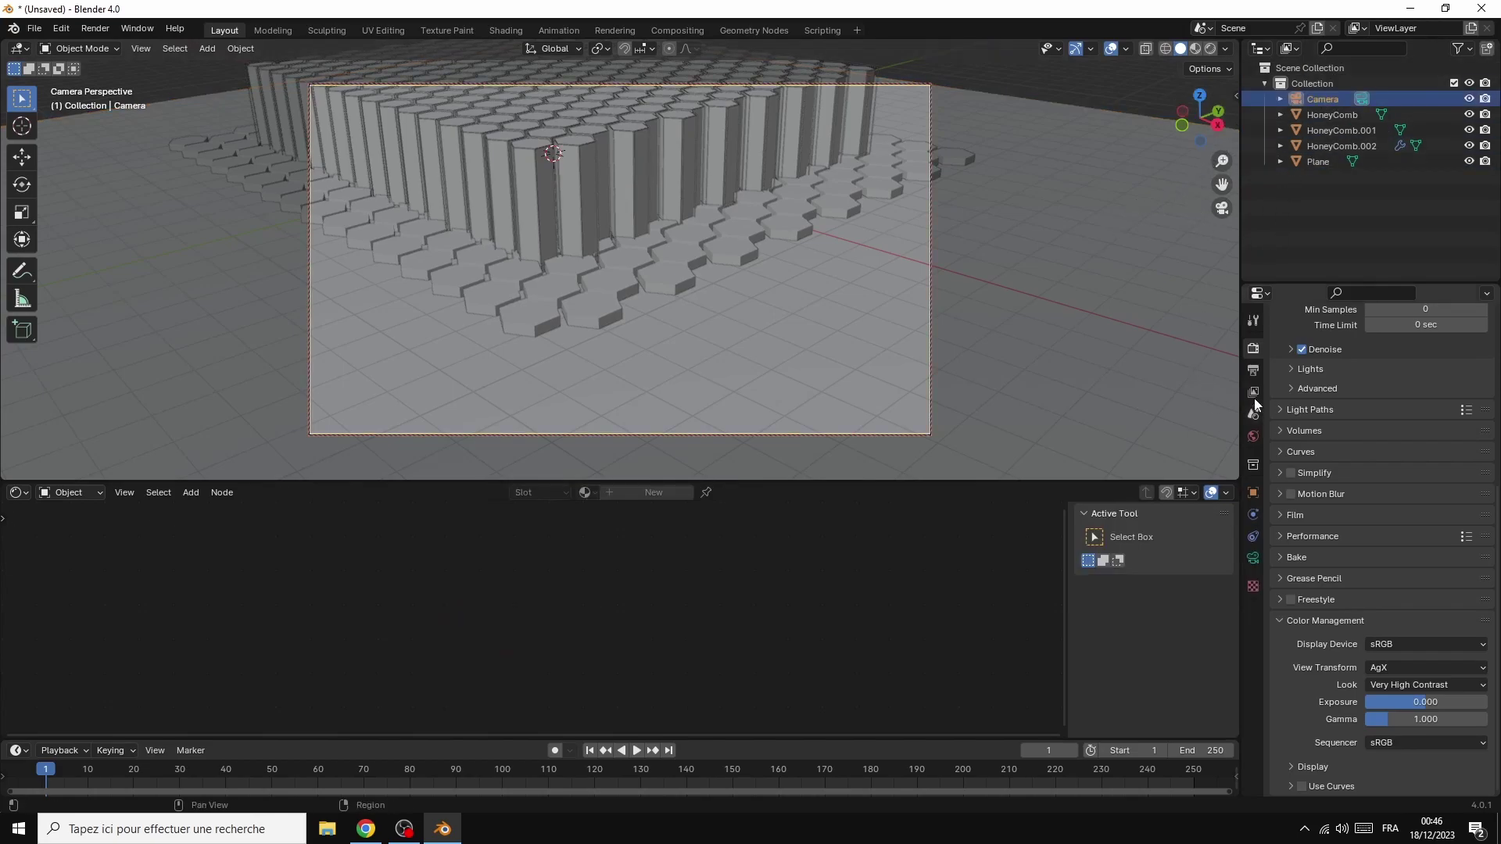
click(1256, 559)
mouse_move(1413, 413)
mouse_down()
mouse_move(1452, 413)
mouse_move(1418, 412)
mouse_up()
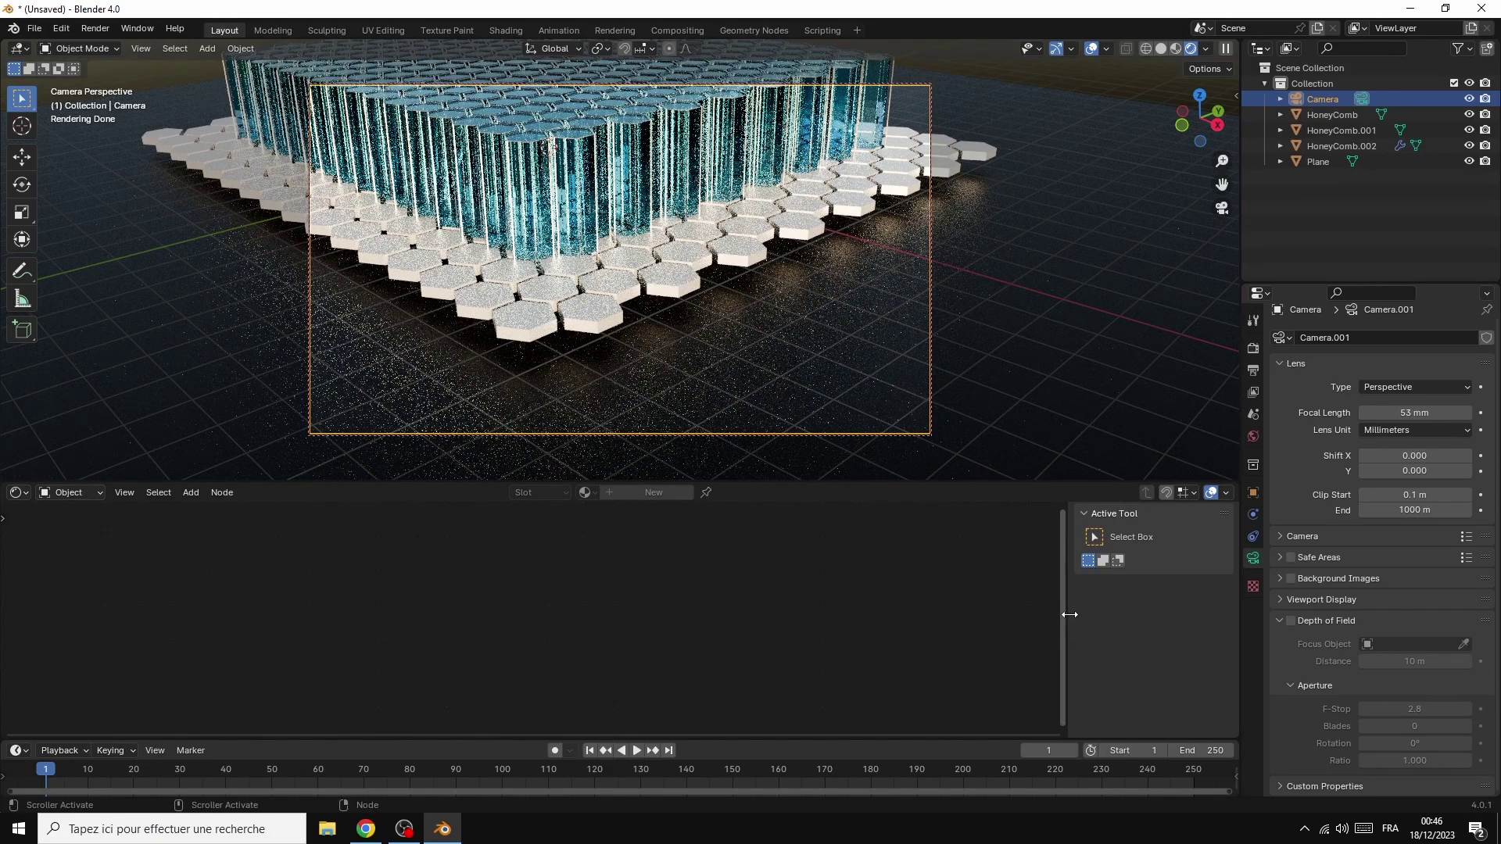
Hide the sidebar of the shader node editor
drag(1069, 614, 1318, 663)
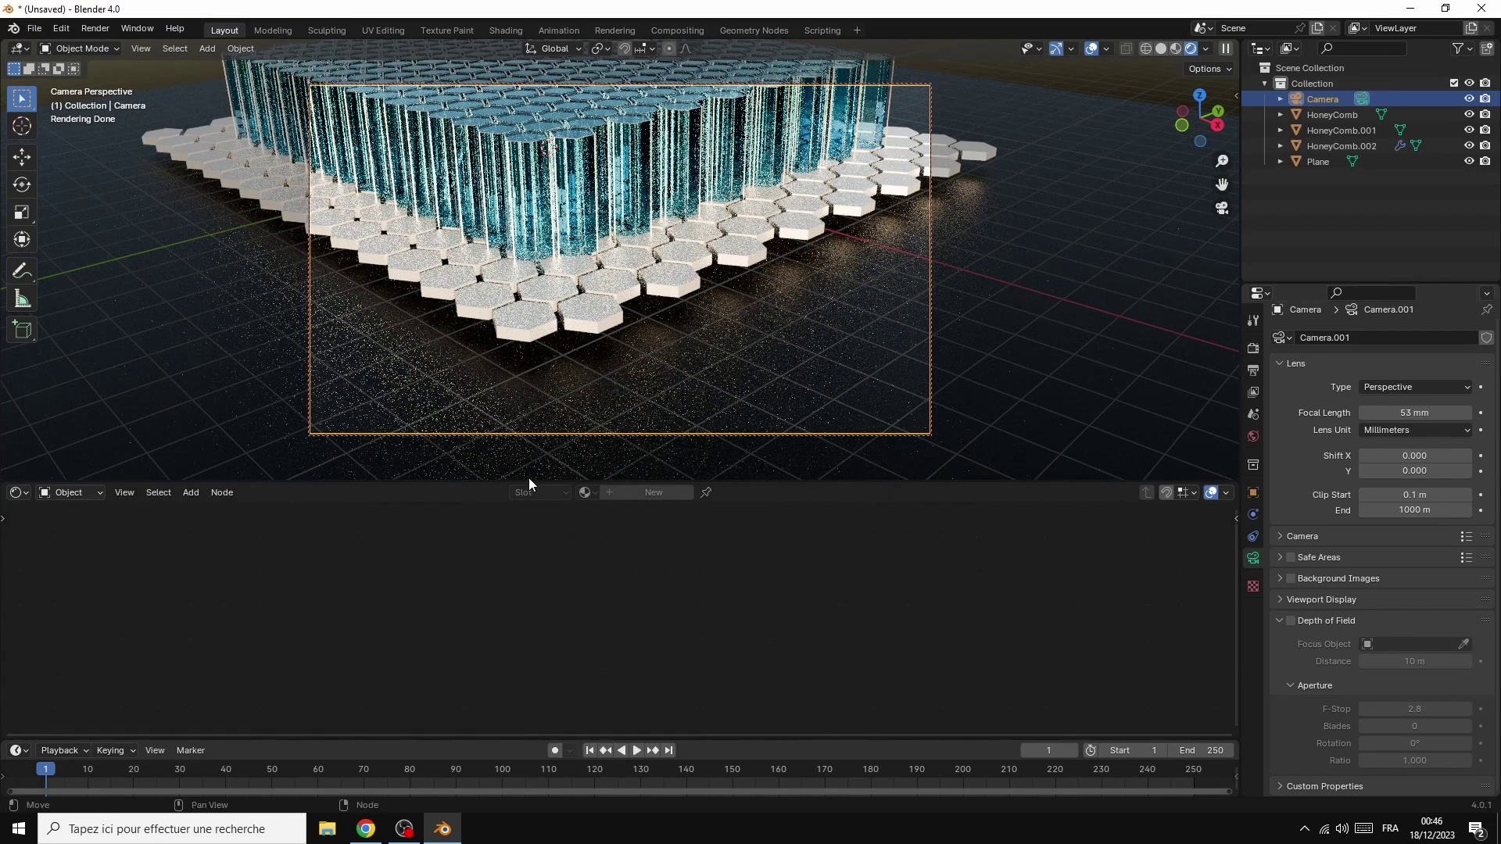